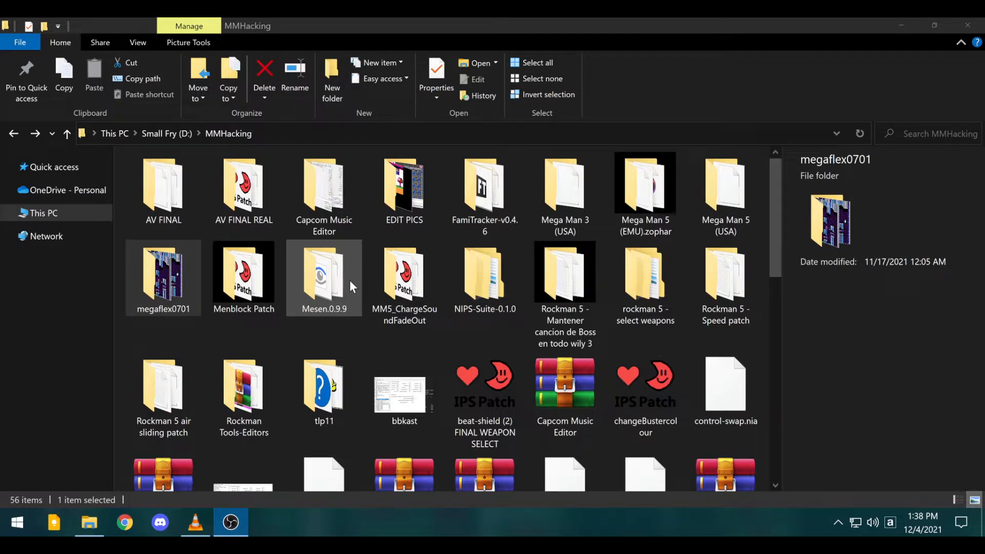
- Open the tlp11 folder from the MMHacking folder listing
scroll(349, 280, down, 5)
scroll(350, 285, up, 5)
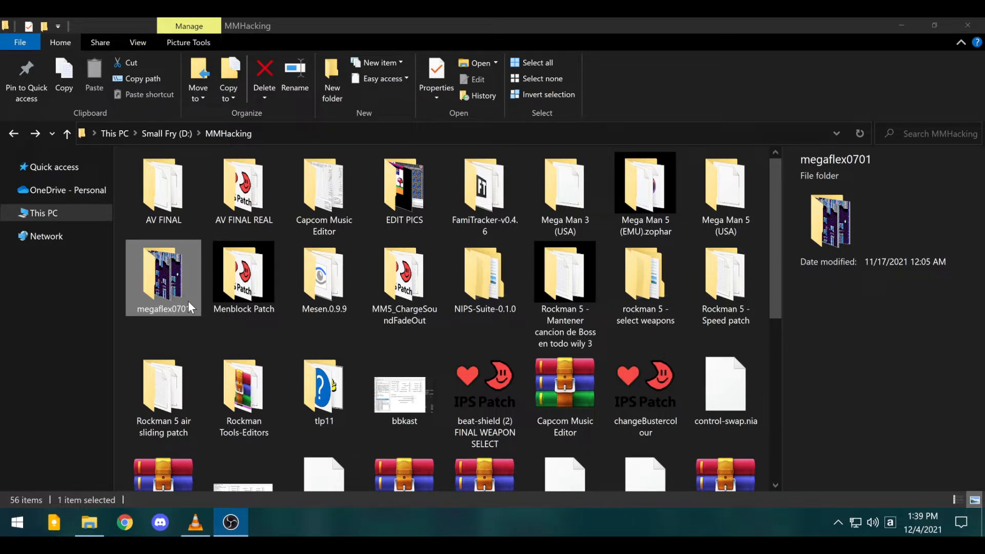
double_click(313, 380)
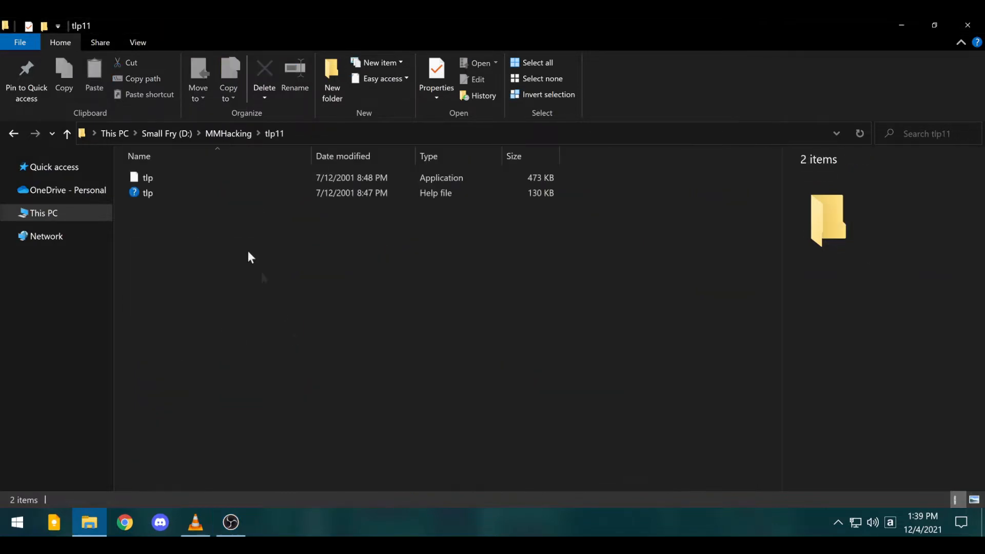
- Launch Tile Layer Pro and open the AV FINAL.nes ROM
double_click(146, 178)
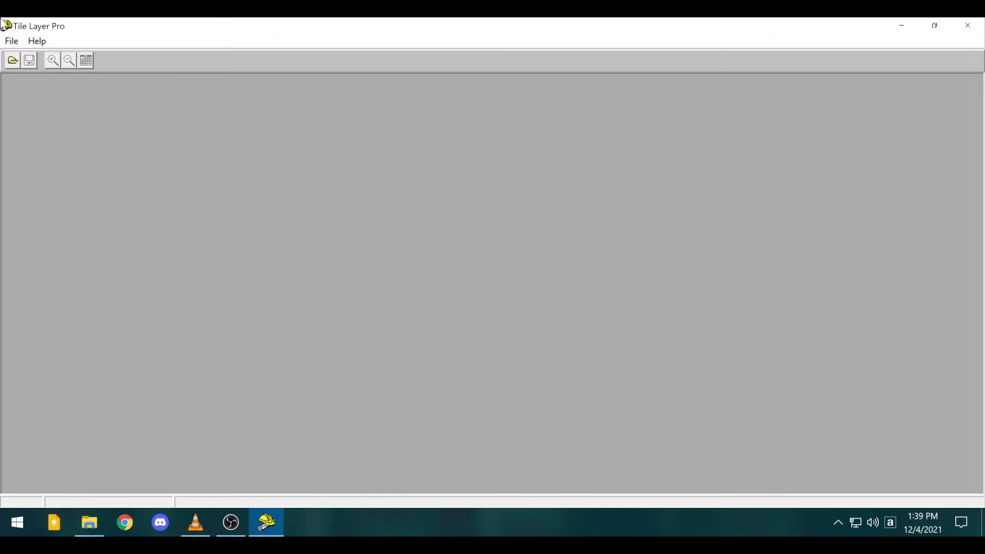
click(10, 42)
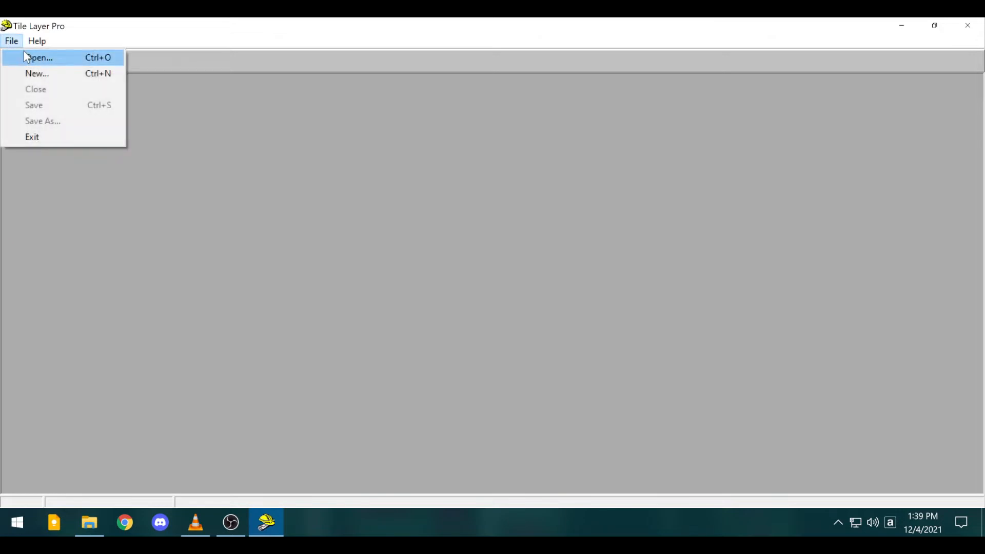
click(92, 57)
double_click(385, 234)
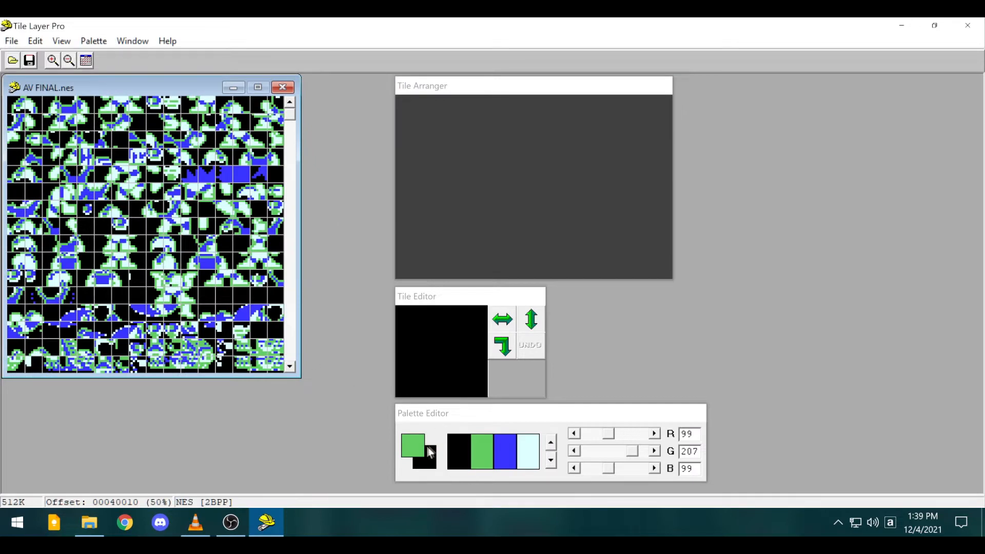
- Cycle the tile view to another palette and draw a blue stroke on one tile
click(552, 448)
click(552, 447)
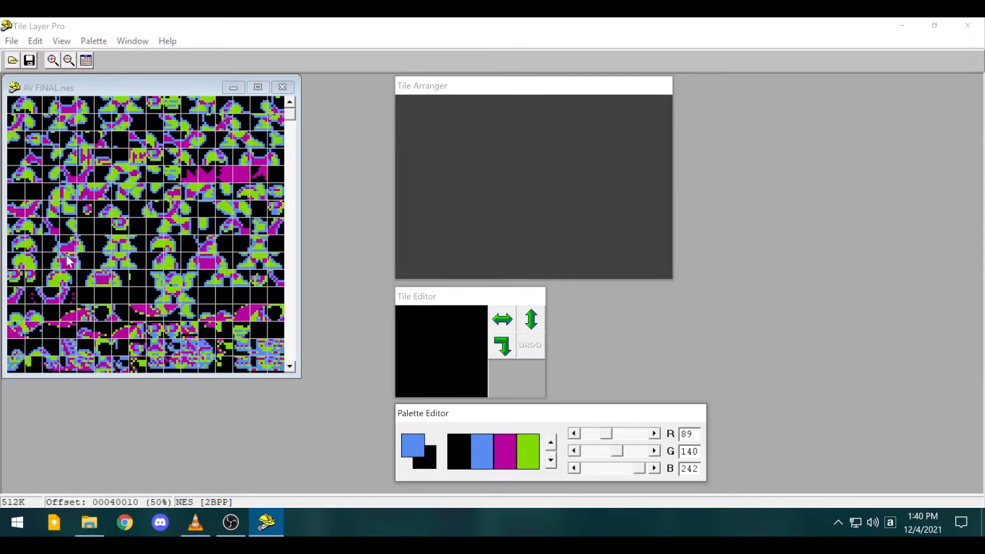
click(97, 282)
drag(459, 367, 455, 364)
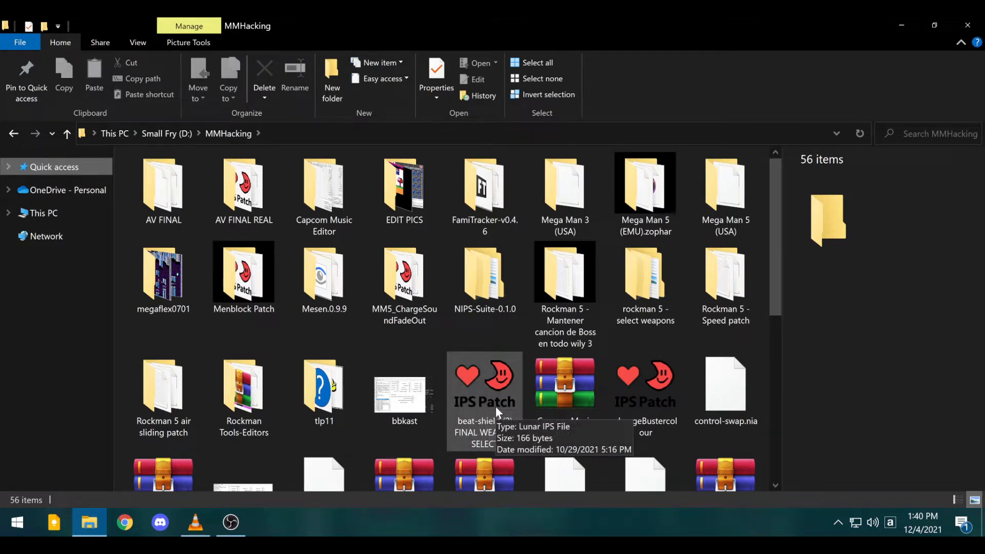
- Abandon patching with the beat-shield IPS and launch Capcom Music Editor from its folder
double_click(497, 388)
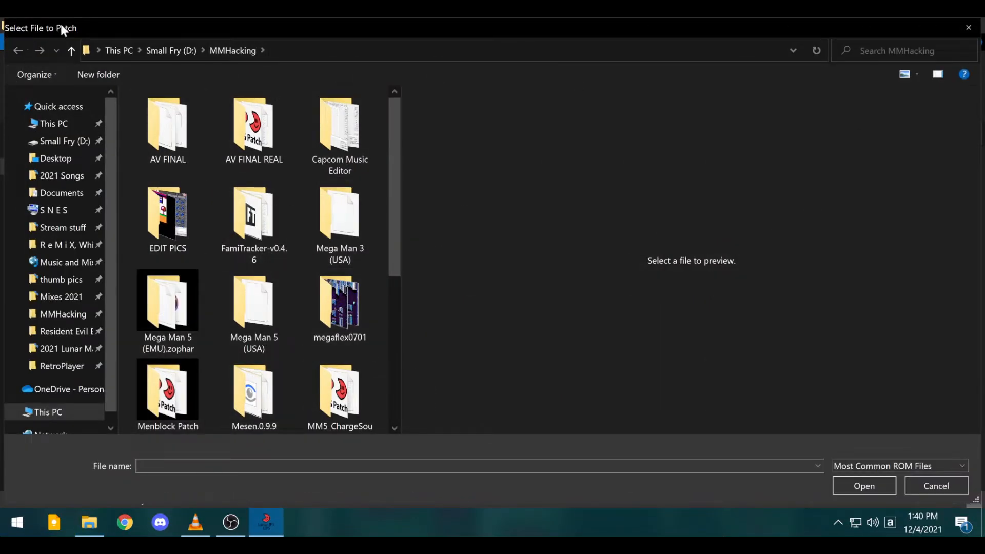
click(969, 27)
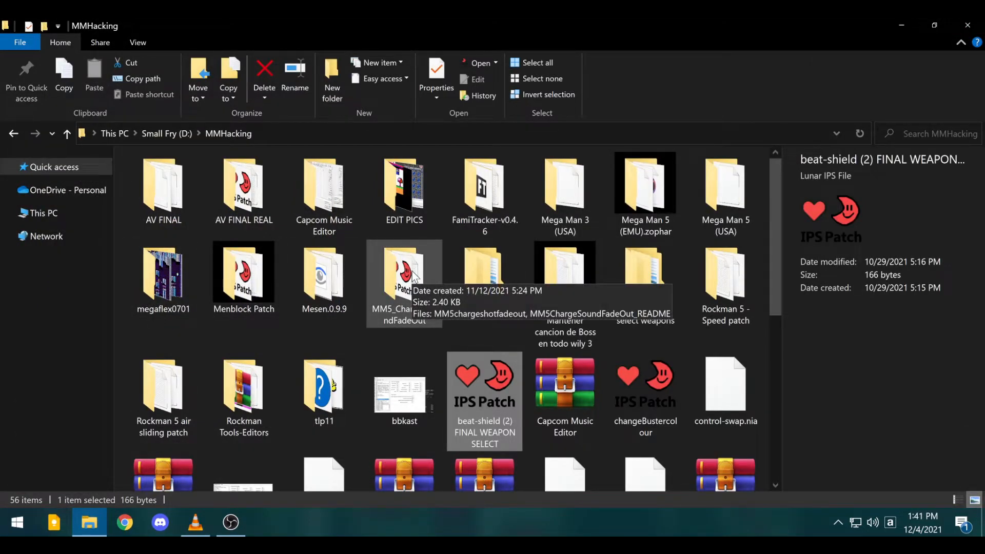
click(337, 222)
double_click(337, 220)
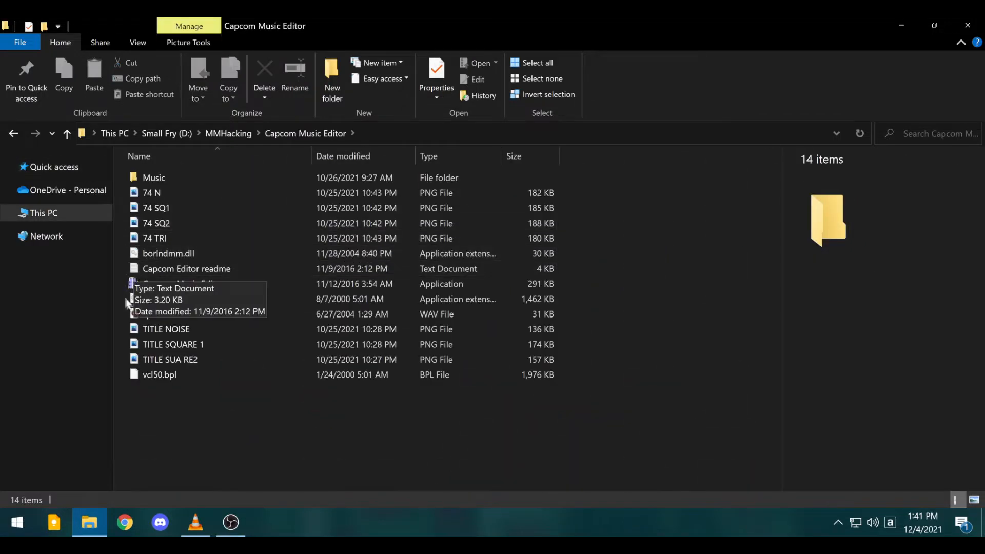
click(184, 285)
double_click(184, 286)
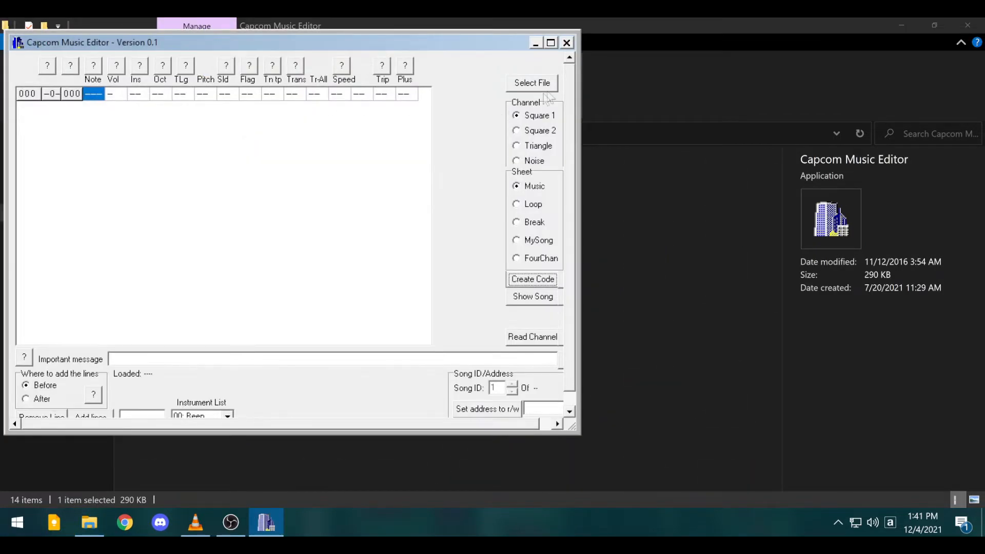
- Load AV FINAL.nes, enlarge the window, and read channel data from address 30D23
click(553, 82)
double_click(399, 237)
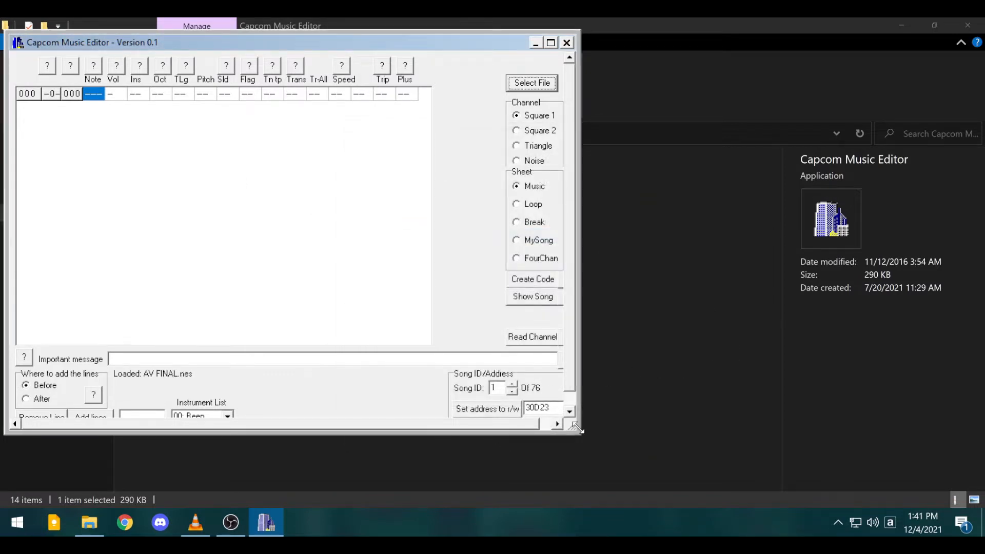
drag(577, 431, 627, 468)
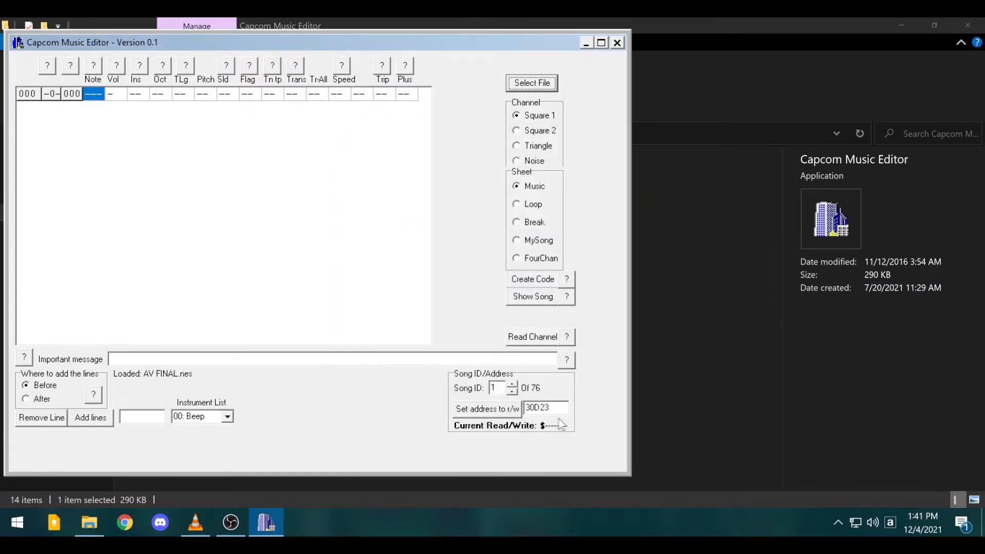
click(479, 409)
click(519, 339)
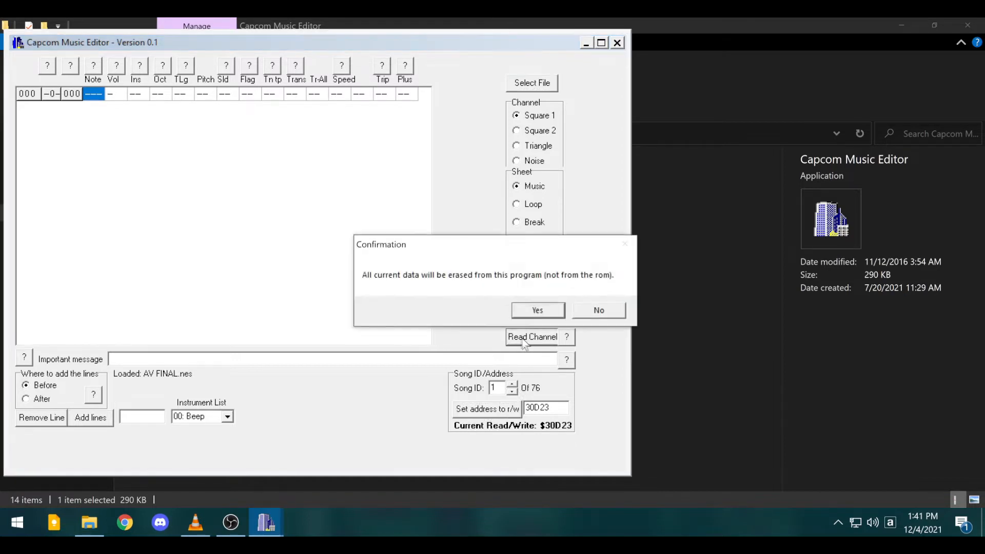
click(528, 311)
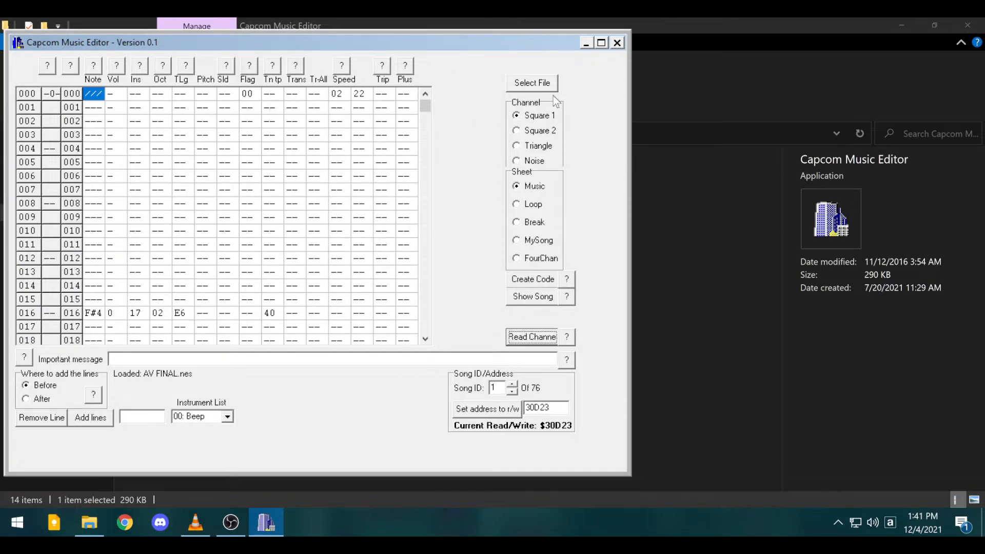
- Cycle through the Square 2, Triangle and Noise channels, returning to Square 1
click(538, 131)
click(534, 146)
click(528, 160)
click(528, 147)
click(536, 131)
click(536, 115)
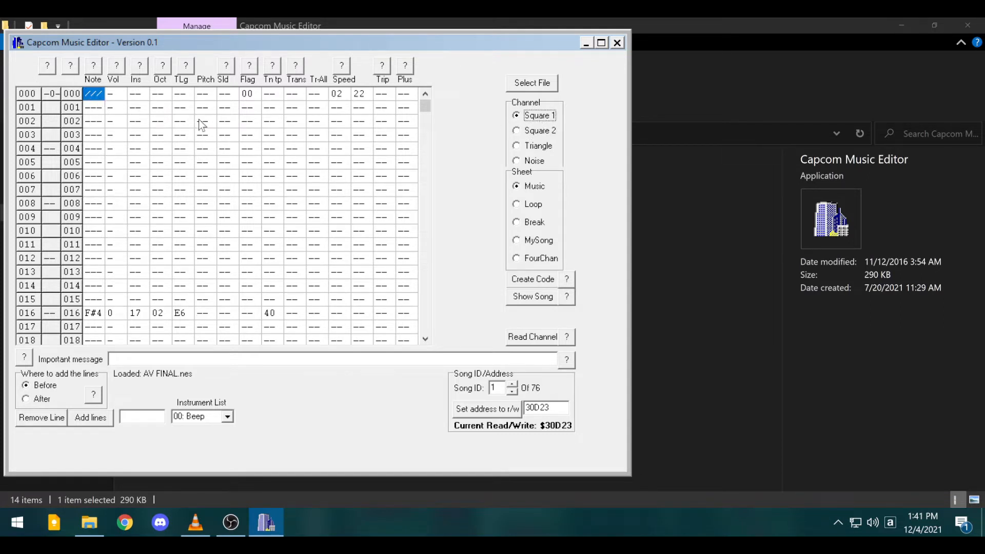
click(544, 132)
click(554, 117)
- Inspect row 000's Speed value 02 and the neighbouring 22 value
click(343, 95)
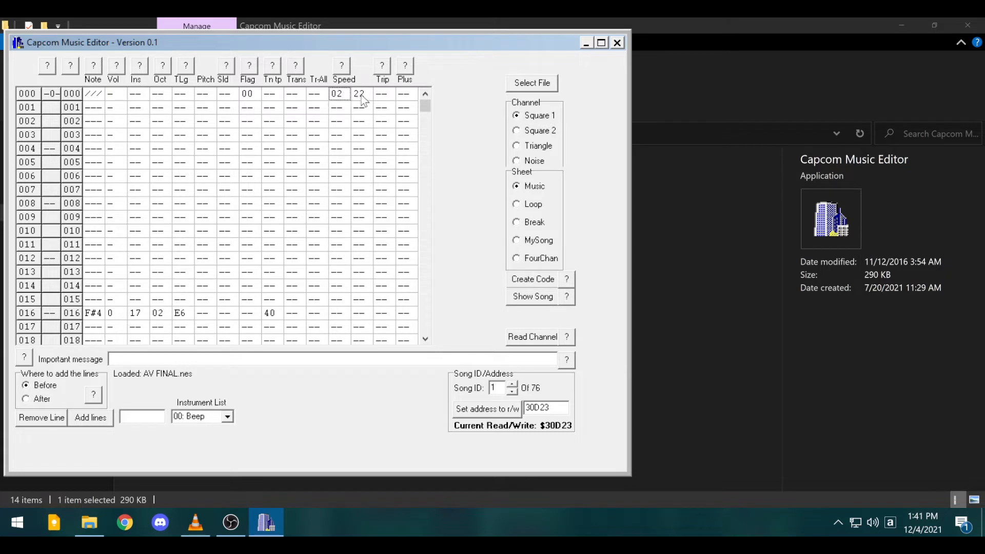
click(361, 97)
click(341, 97)
- Check notes on rows 001 and 003, then compare the Noise channel with Square 1
click(100, 108)
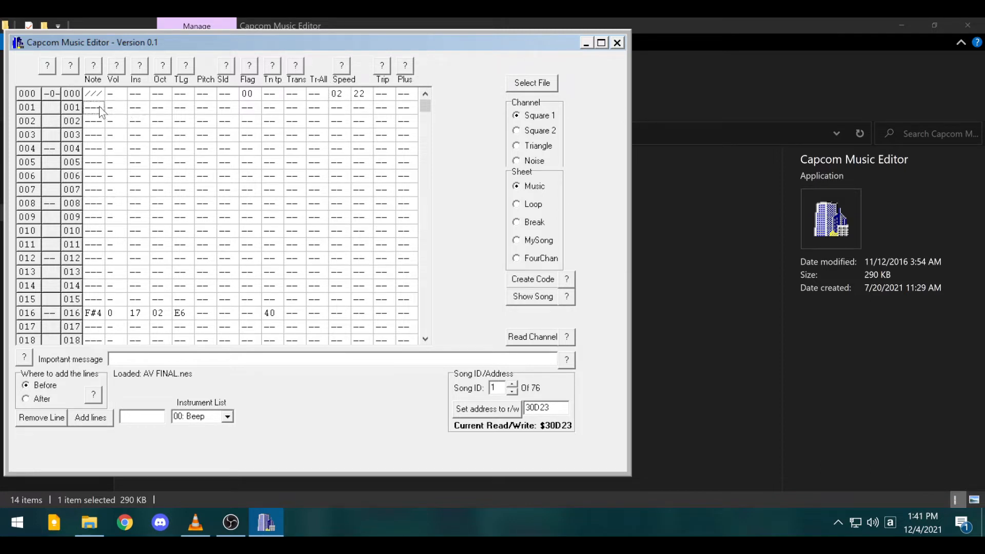
click(100, 135)
click(544, 158)
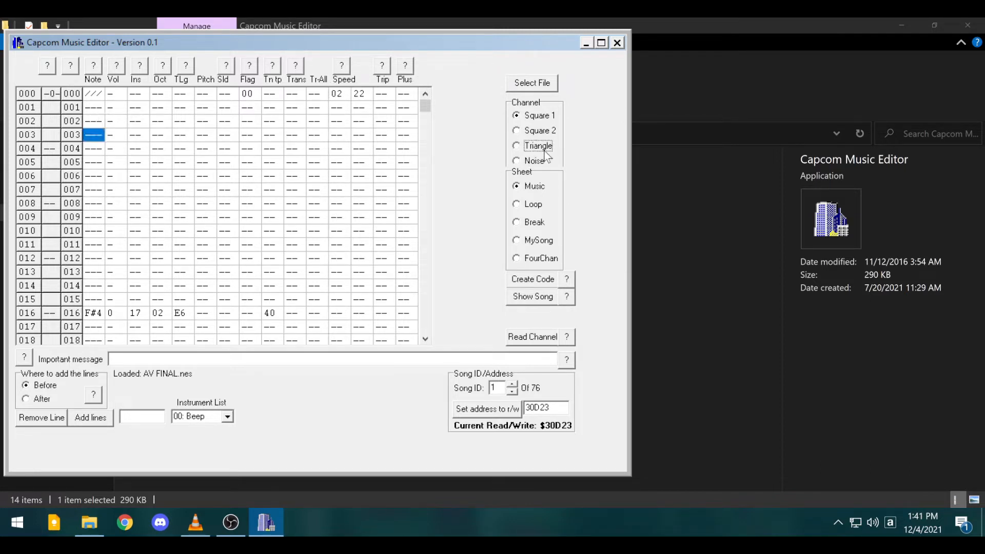
click(536, 116)
- Step the song ID up to 3 and select the song ID value
click(513, 385)
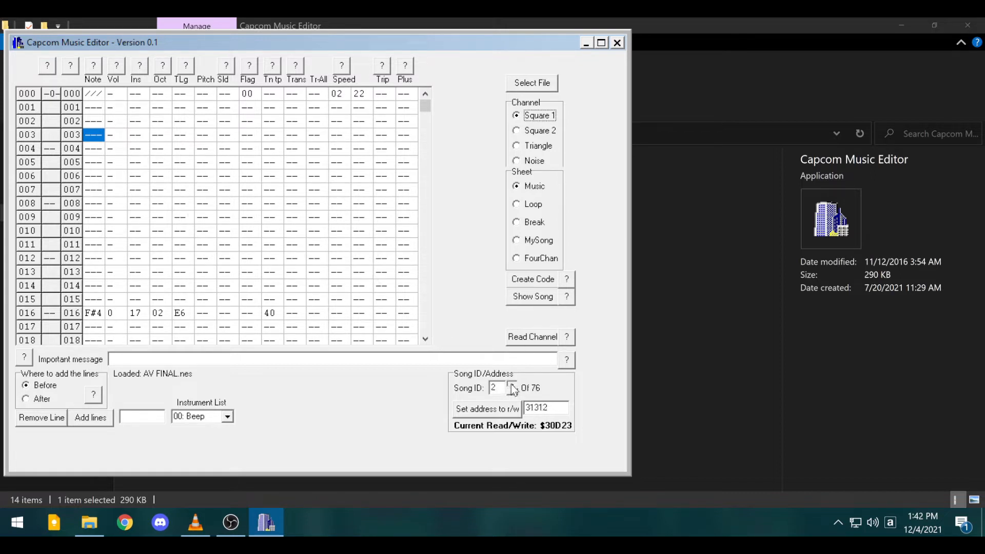
click(512, 385)
click(499, 388)
- Close Capcom Music Editor and go back to the MMHacking folder
click(617, 43)
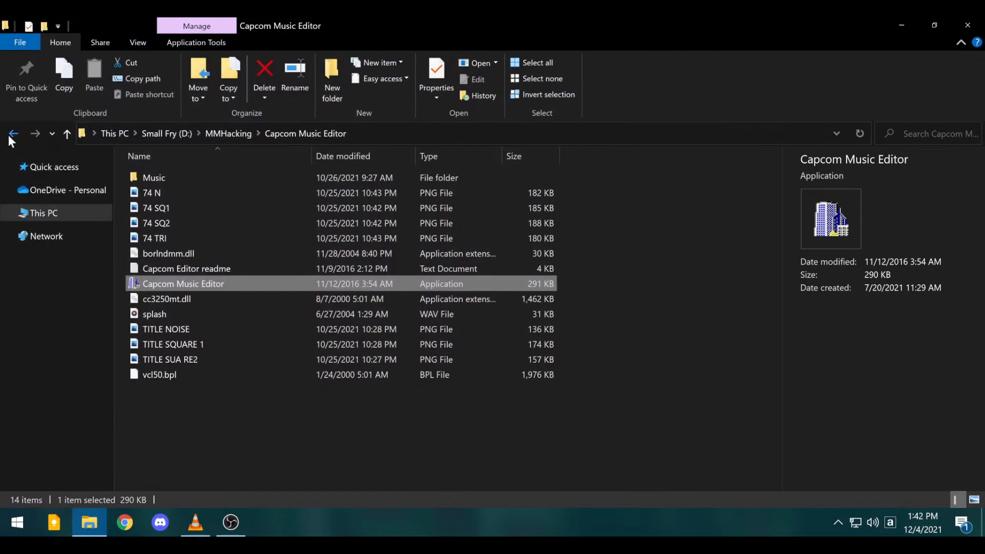
click(9, 138)
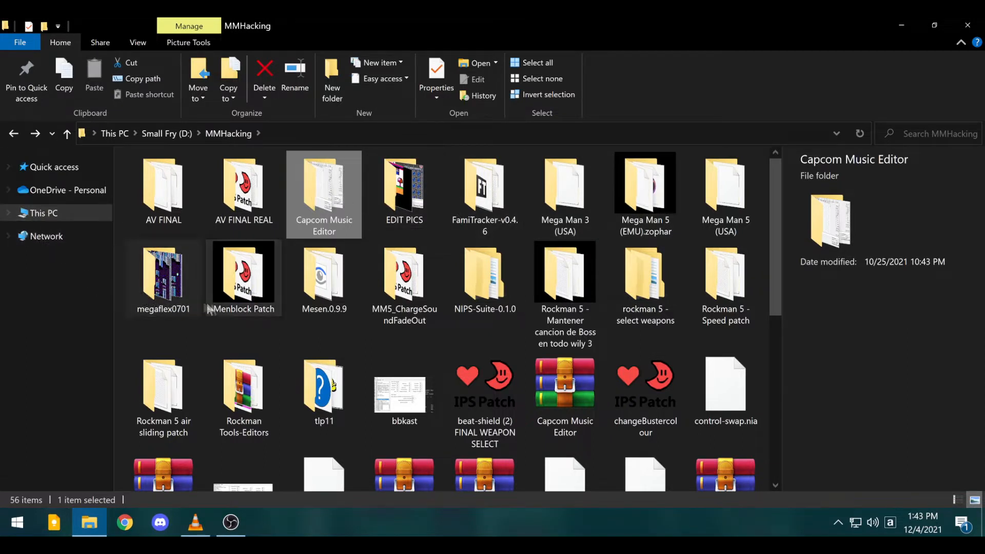
mouse_move(238, 312)
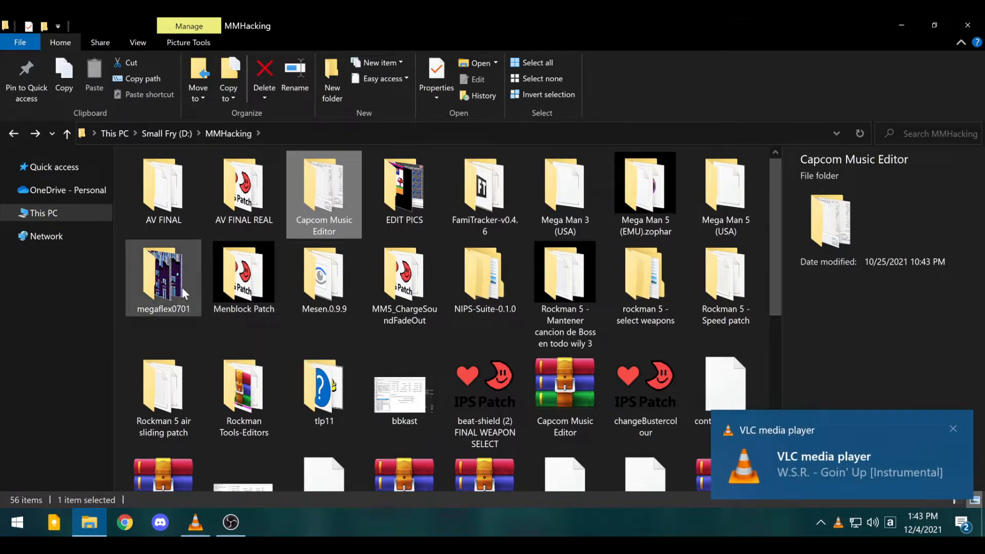
mouse_move(183, 290)
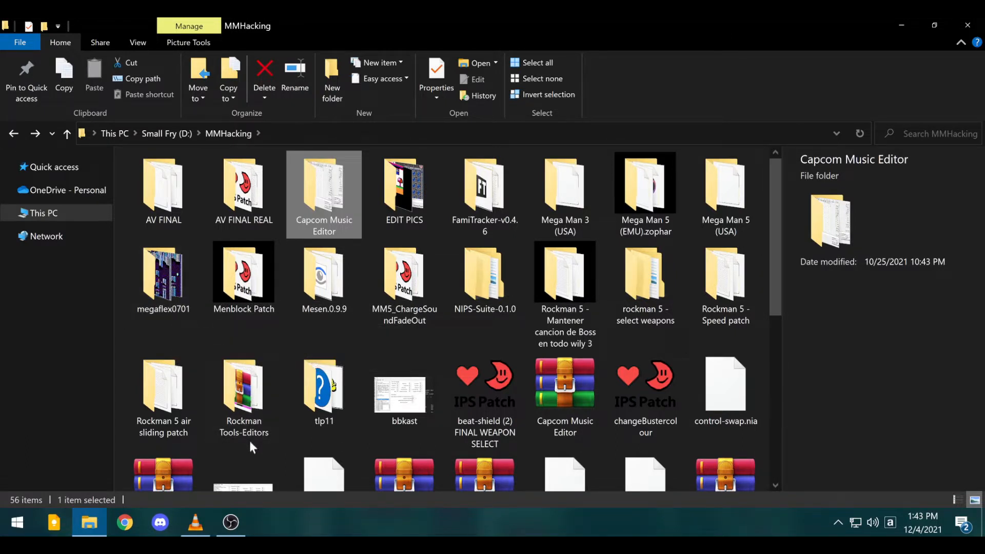
double_click(253, 415)
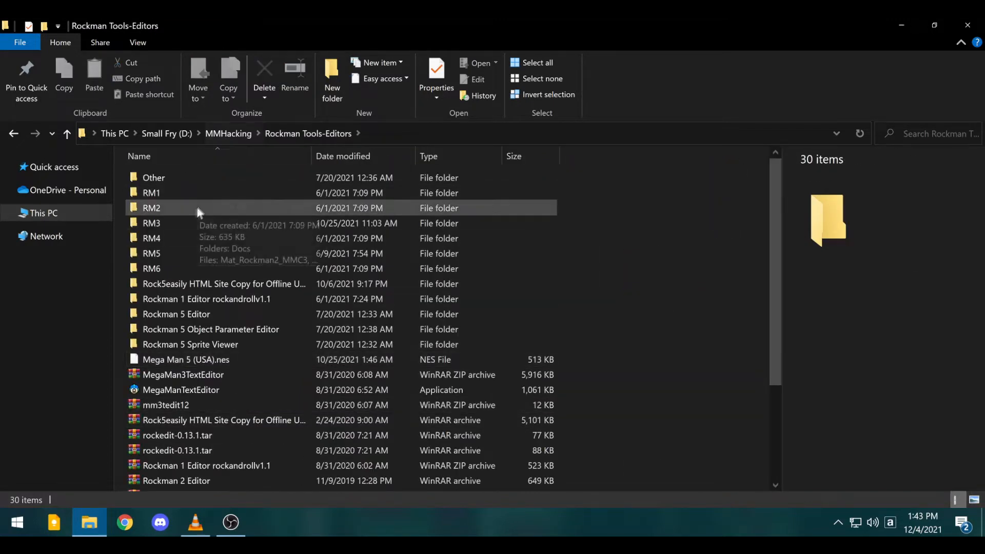
double_click(146, 252)
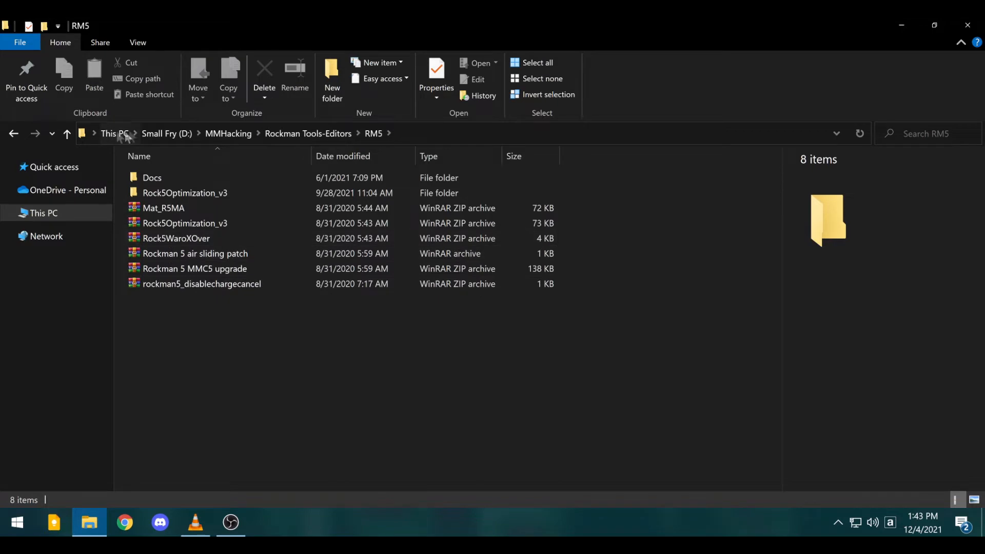
click(12, 133)
click(13, 132)
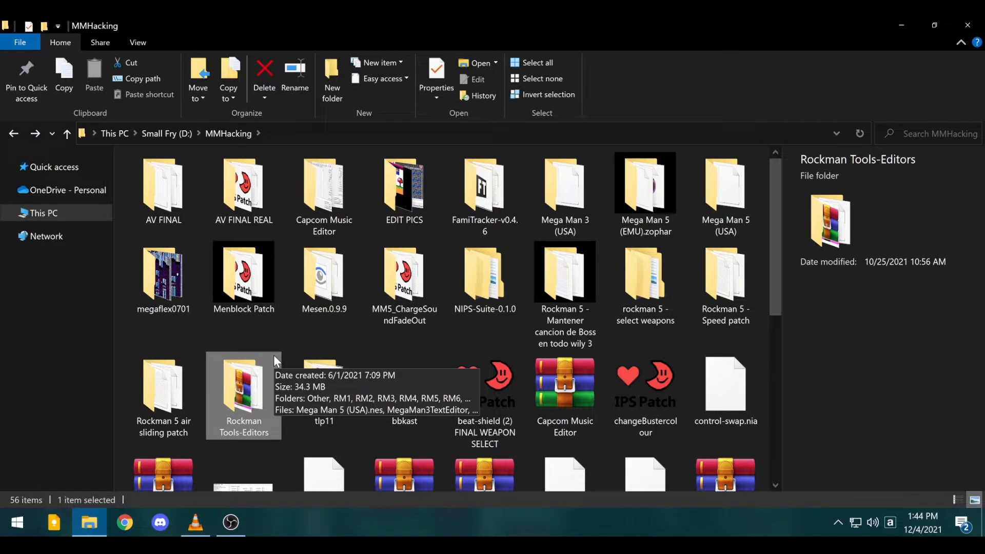
click(315, 332)
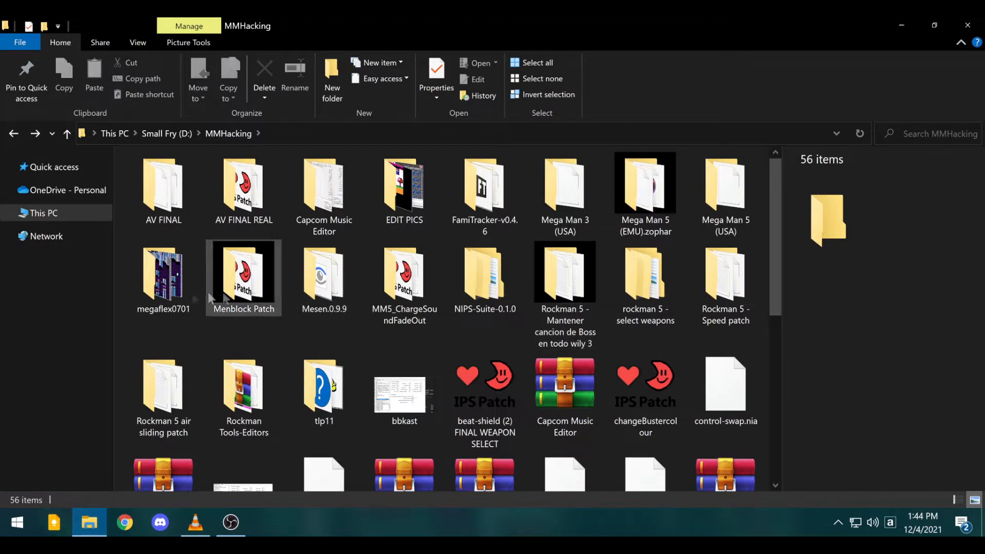
- Open the megaflex0701 folder and launch MegaFLE X
double_click(162, 304)
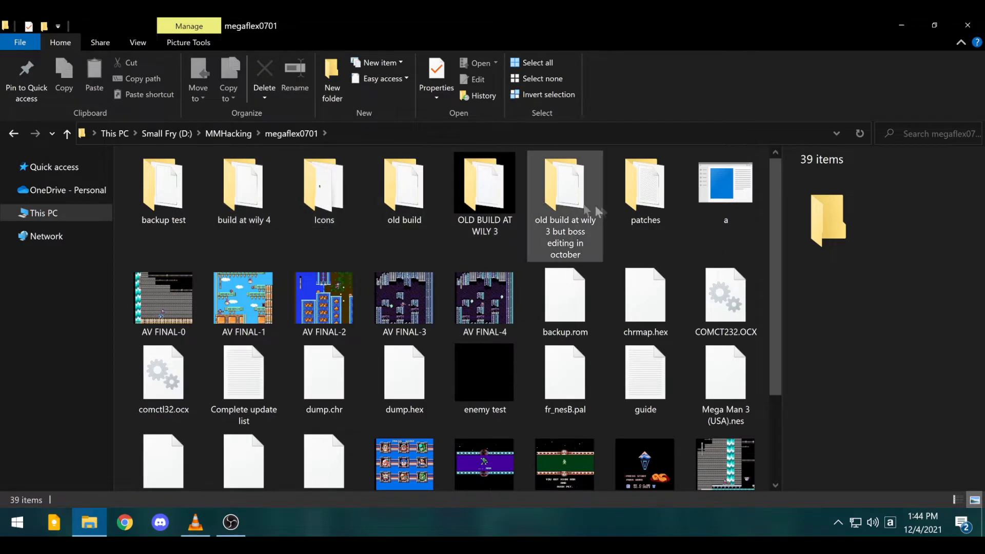
scroll(483, 308, down, 2)
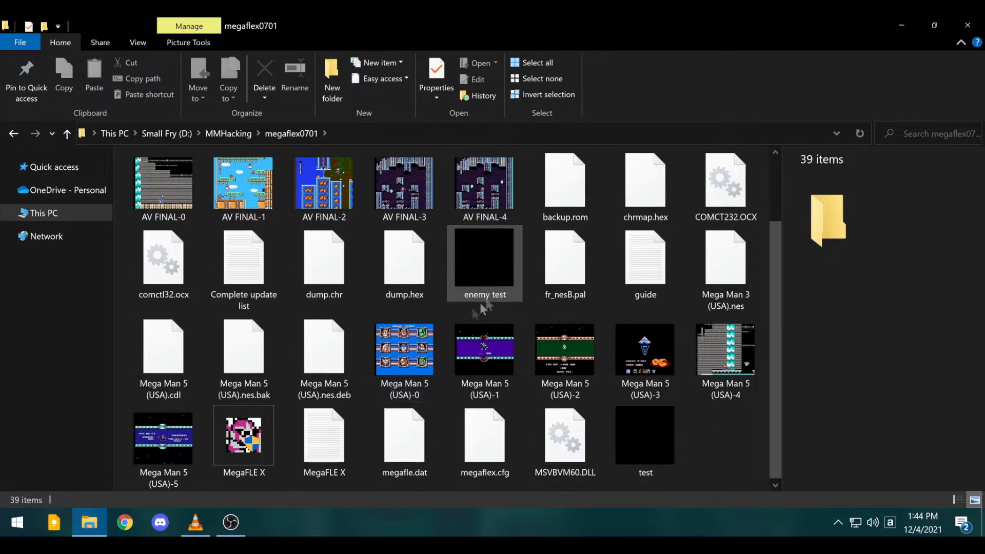
double_click(236, 442)
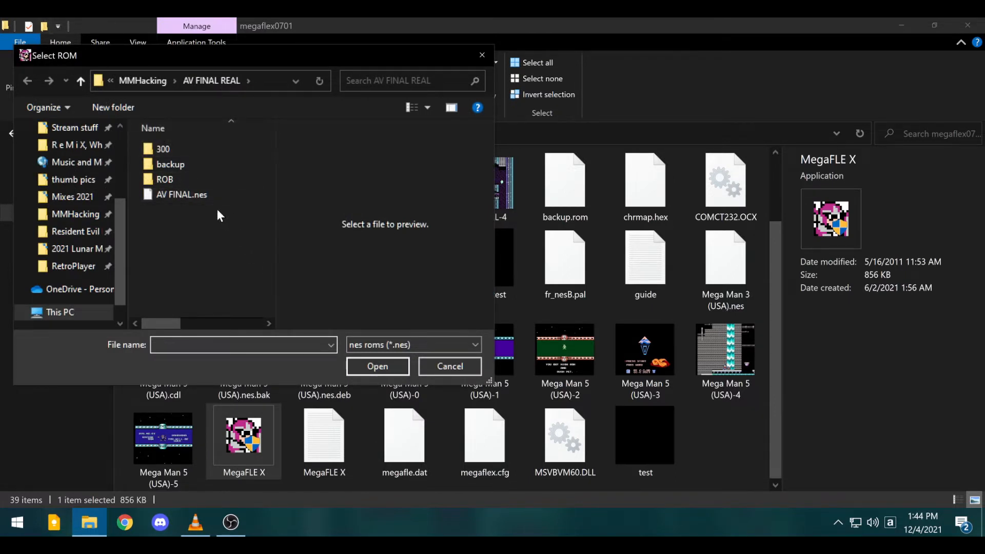
- Load AV FINAL.nes, reposition the editor window, then exit via File > Exit
click(204, 199)
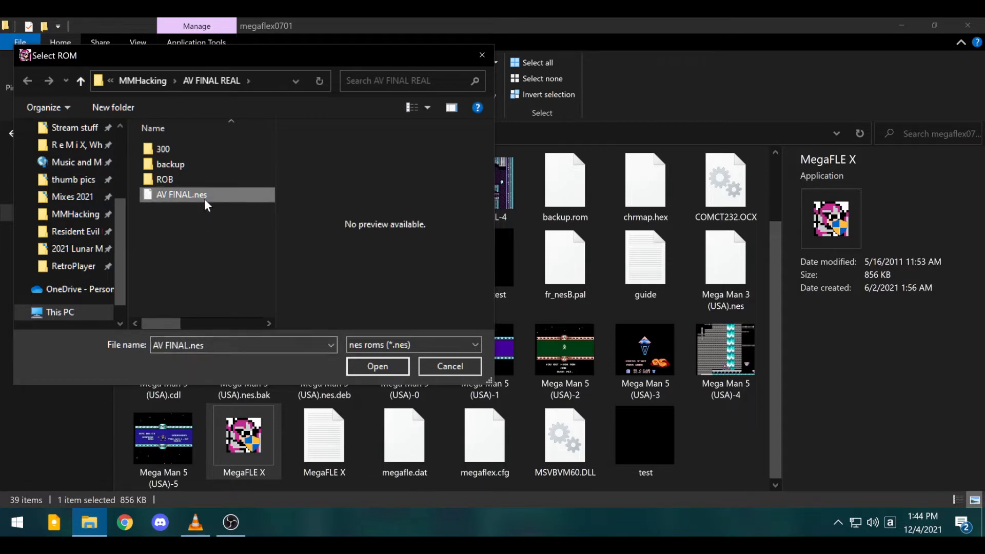
double_click(204, 199)
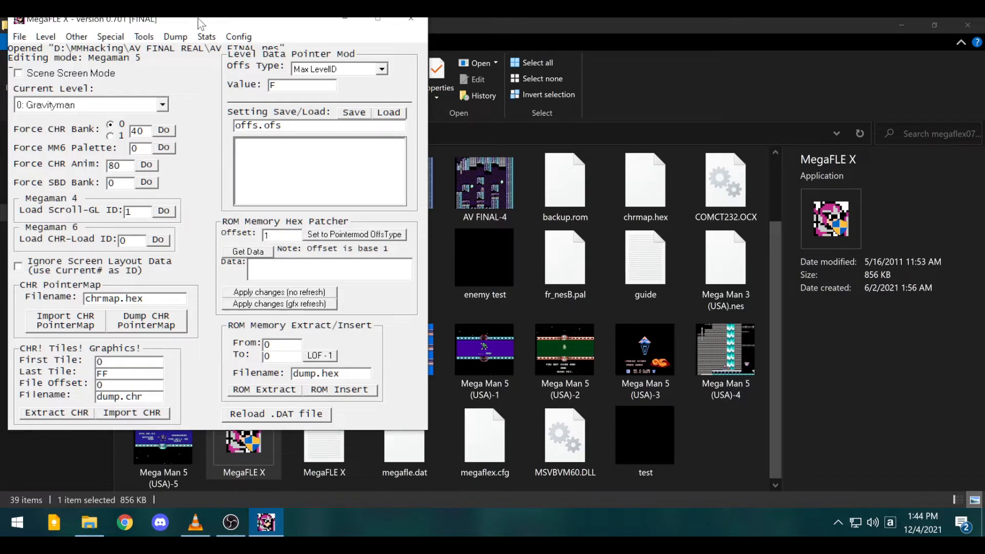
drag(198, 23, 222, 67)
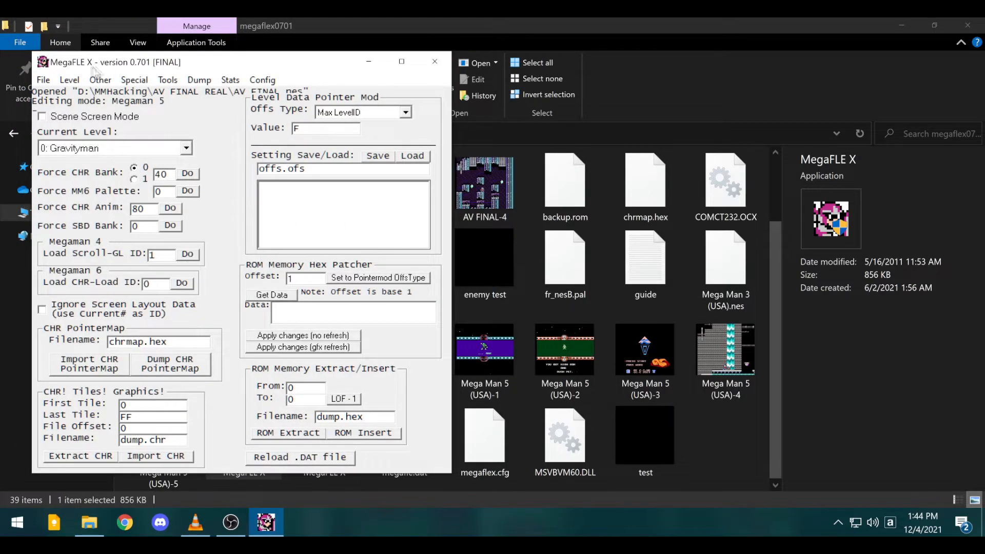
click(44, 81)
click(63, 144)
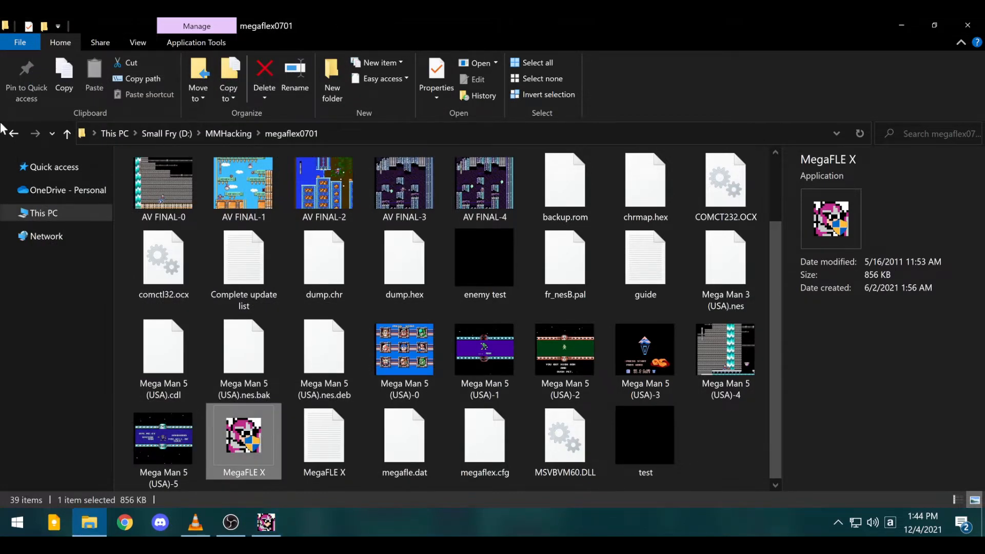
- Navigate through Rockman Tools-Editors to the Rock5ObjectParamEdit folder
click(10, 133)
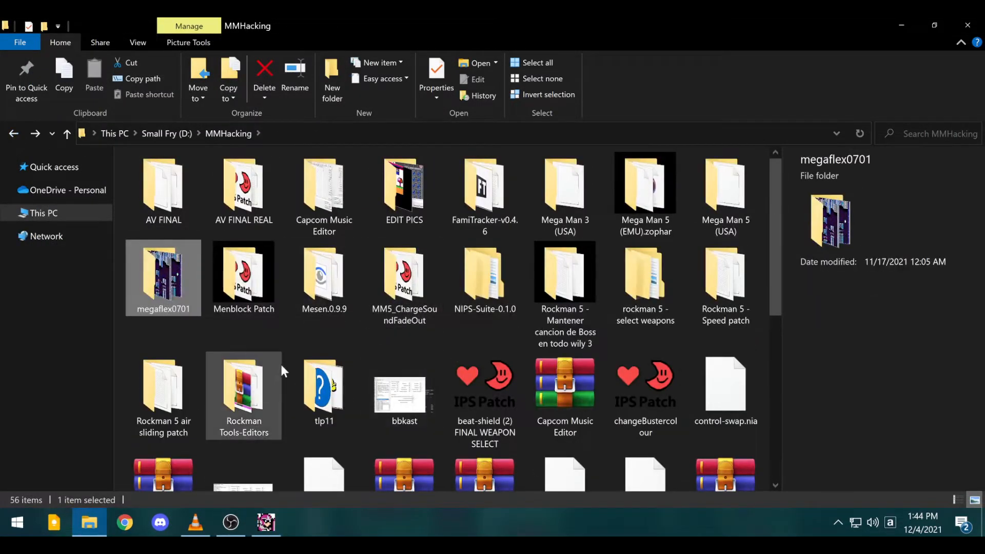
click(245, 391)
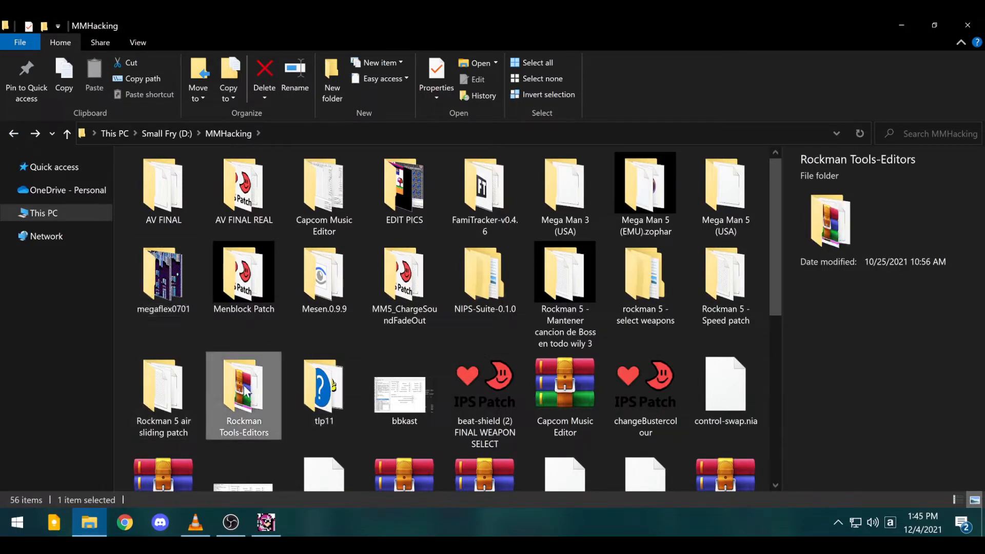
double_click(245, 391)
double_click(165, 258)
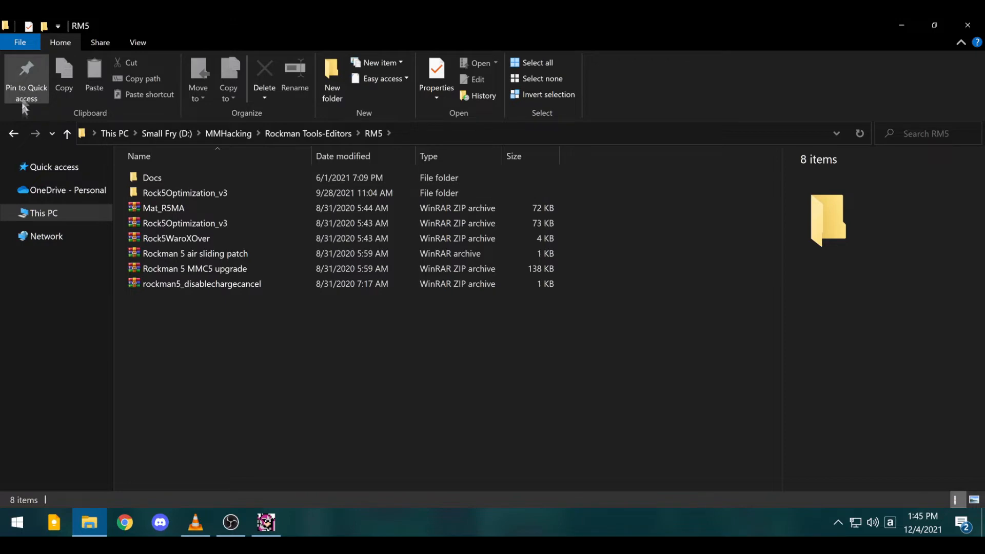
click(14, 133)
scroll(323, 393, down, 3)
scroll(322, 392, up, 3)
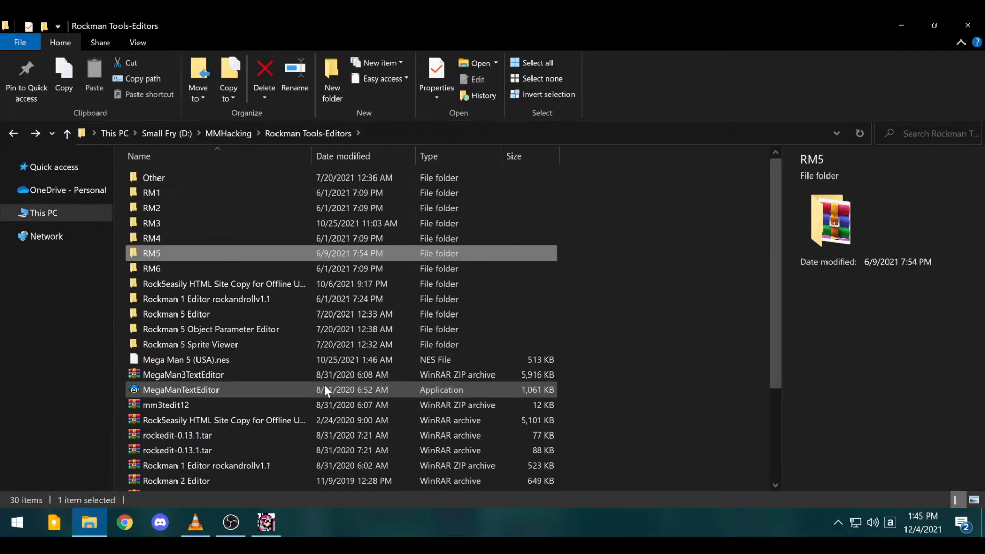
double_click(254, 331)
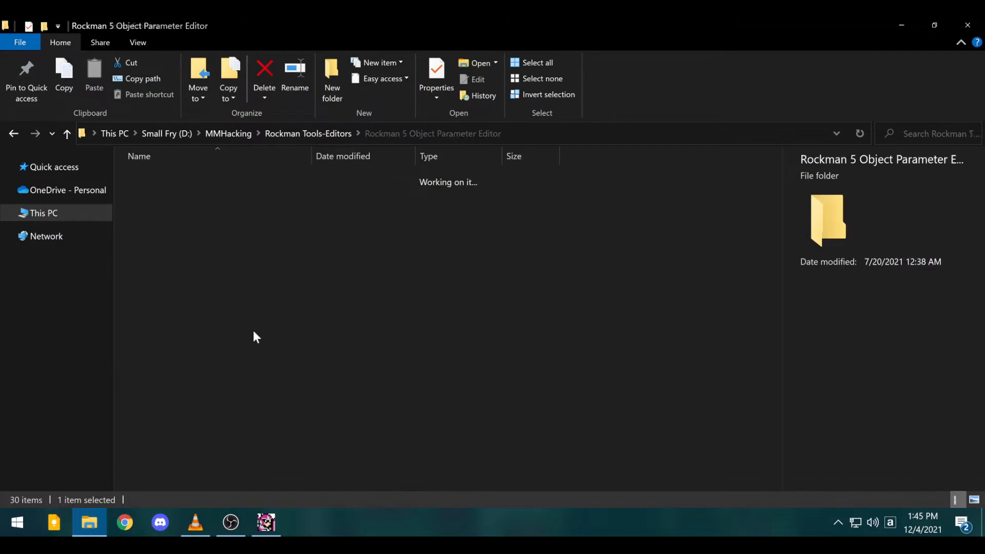
double_click(198, 177)
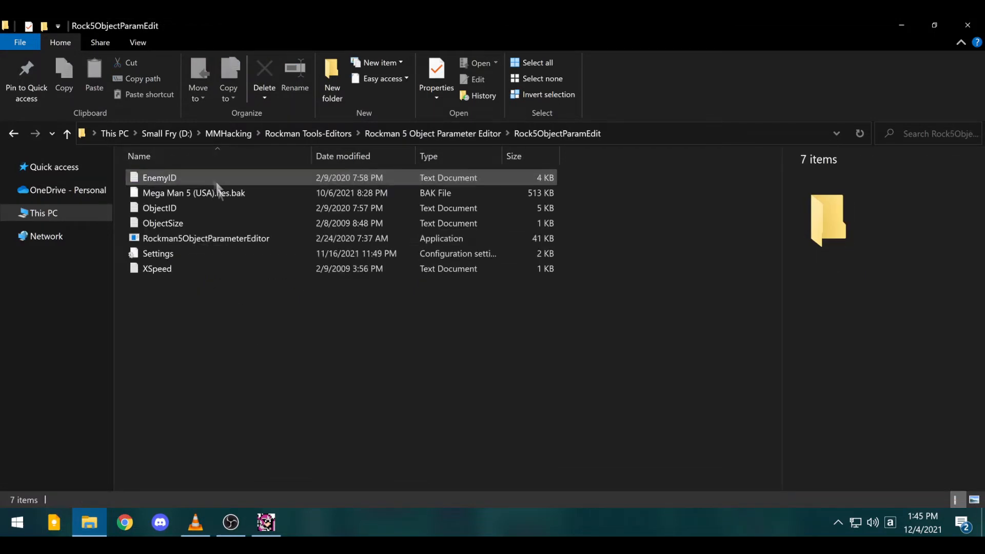
- Run Rockman5ObjectParameterEditor and open AV FINAL ROB.nes in it
click(189, 239)
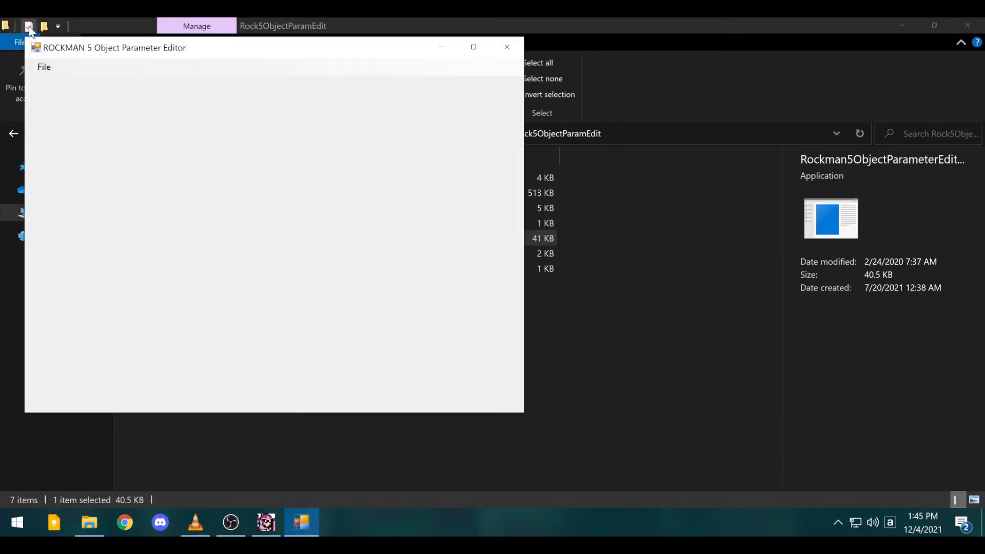
click(51, 65)
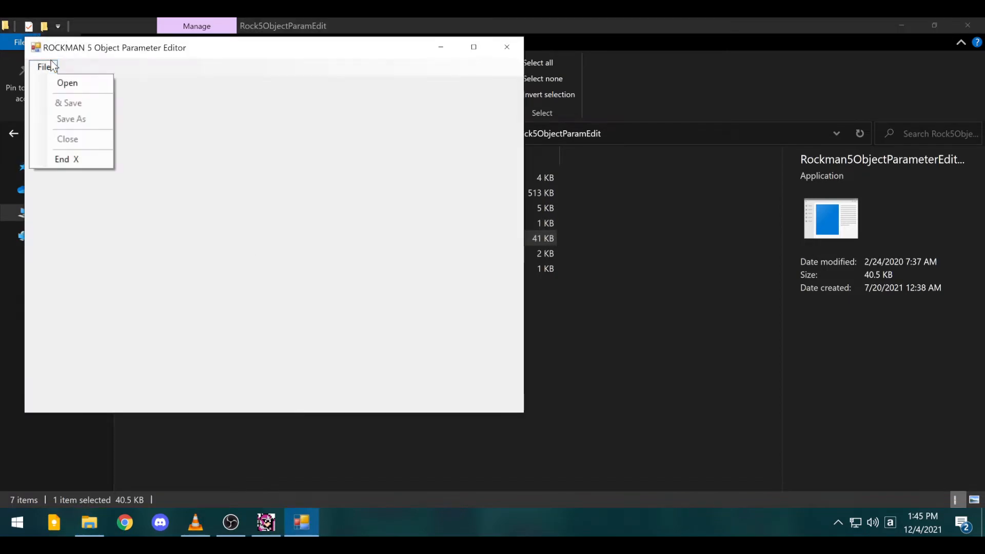
click(77, 80)
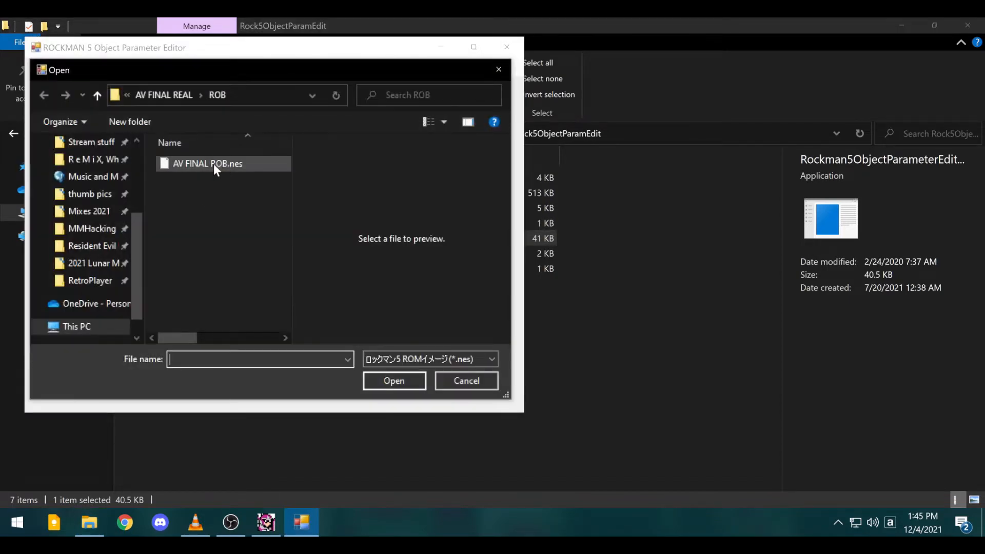
double_click(214, 164)
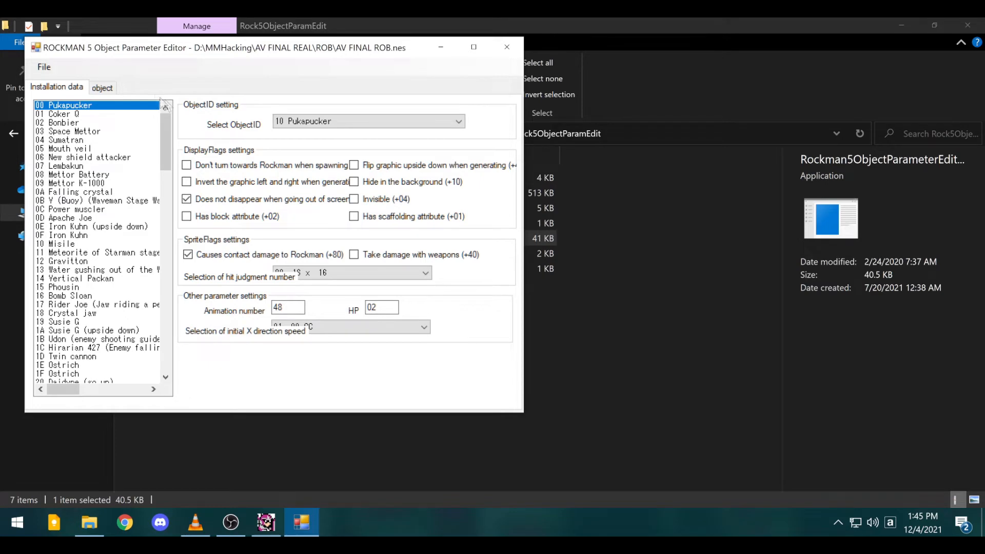
- Toggle between the installation data and object damage pages and scroll the entry list
click(106, 88)
click(54, 88)
click(102, 88)
click(56, 87)
scroll(106, 272, down, 9)
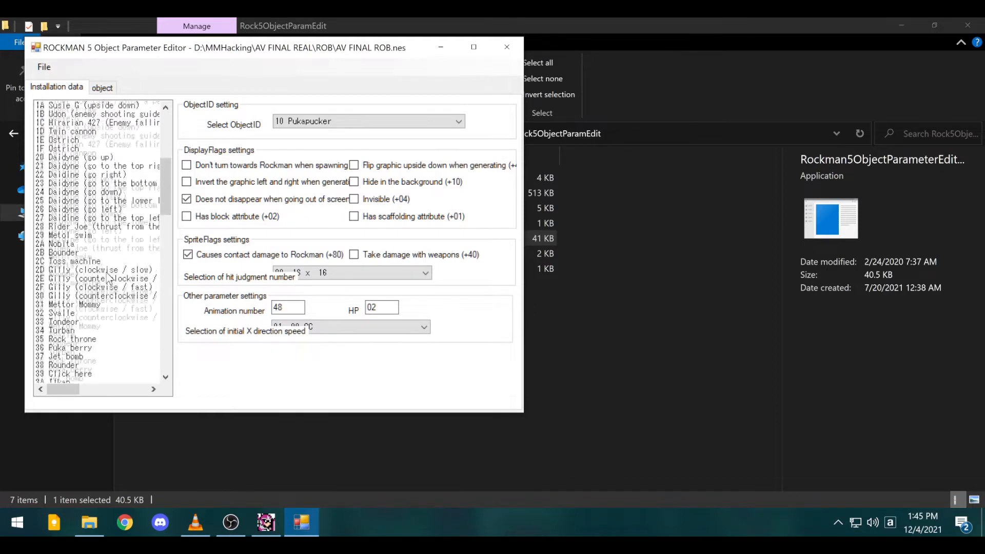
scroll(107, 278, up, 9)
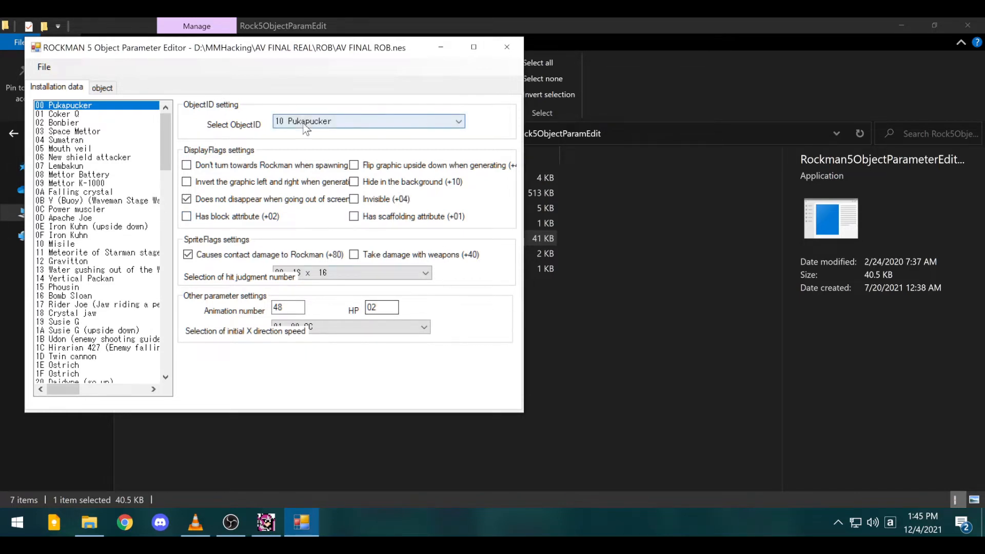
- View installation settings for entries 11, 17, 1D, Bonbier, Pukapucker and others, then show damage values
click(77, 253)
click(88, 305)
click(94, 357)
click(97, 158)
click(90, 194)
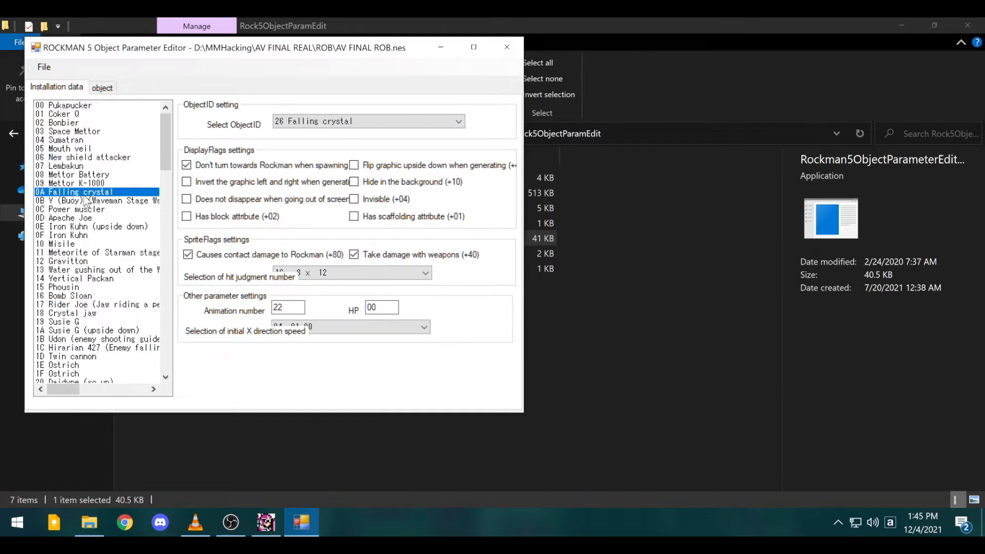
click(94, 228)
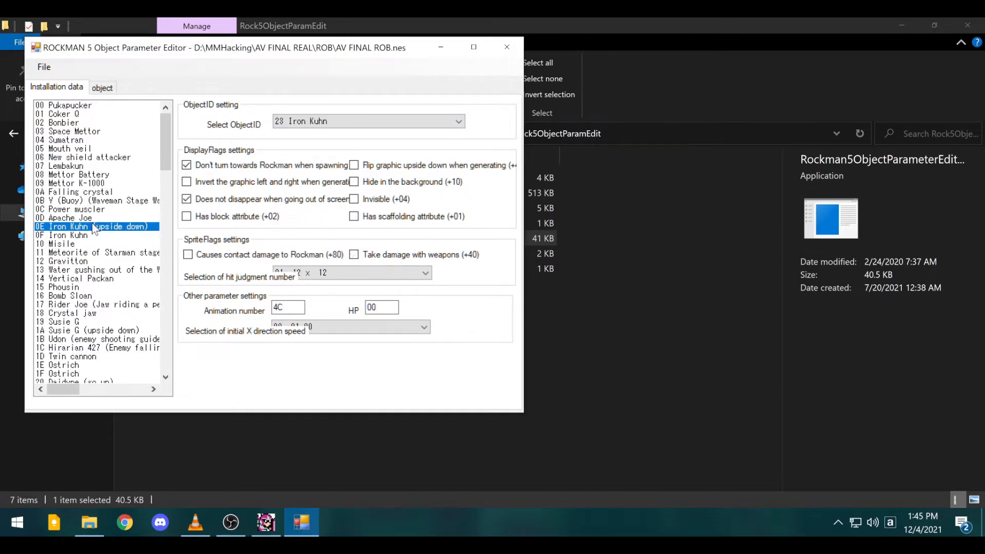
click(82, 123)
click(102, 105)
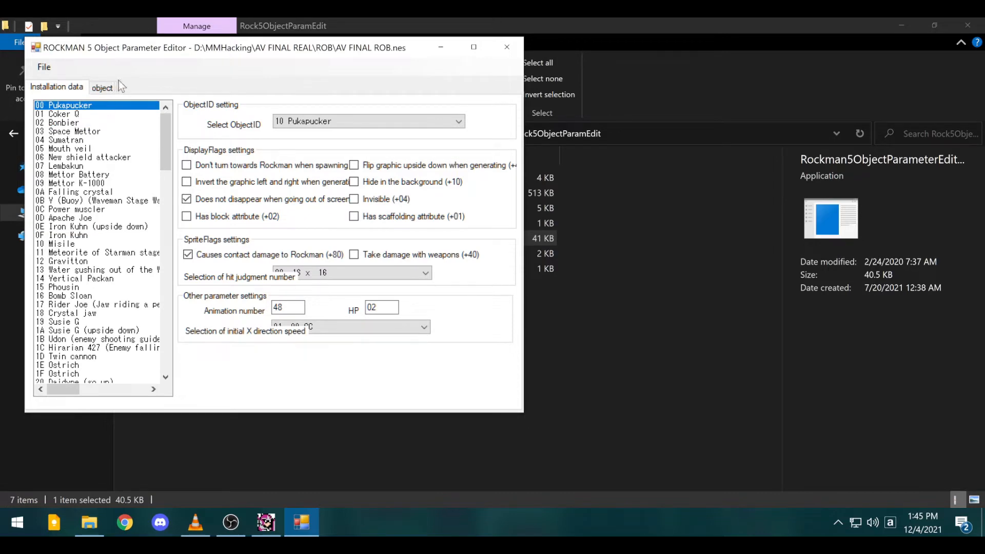
click(102, 88)
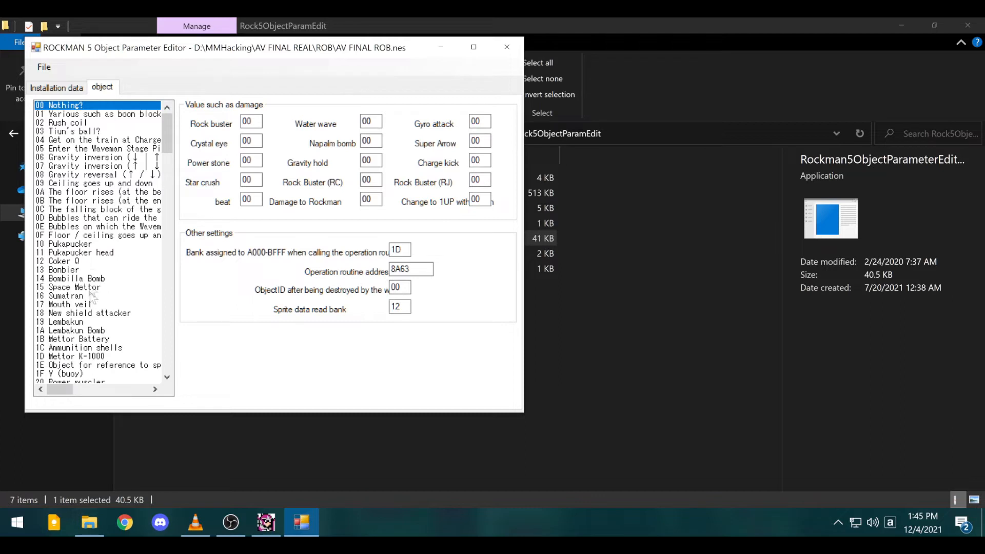
- Show Mouth veil's damage values, then view Space Mettor and New shield attacker
click(89, 304)
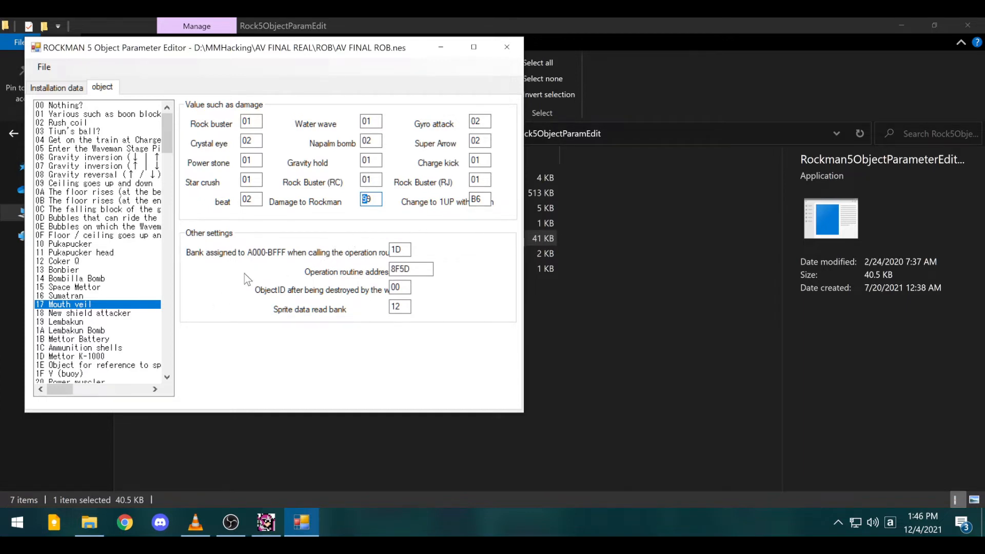
click(251, 160)
click(83, 287)
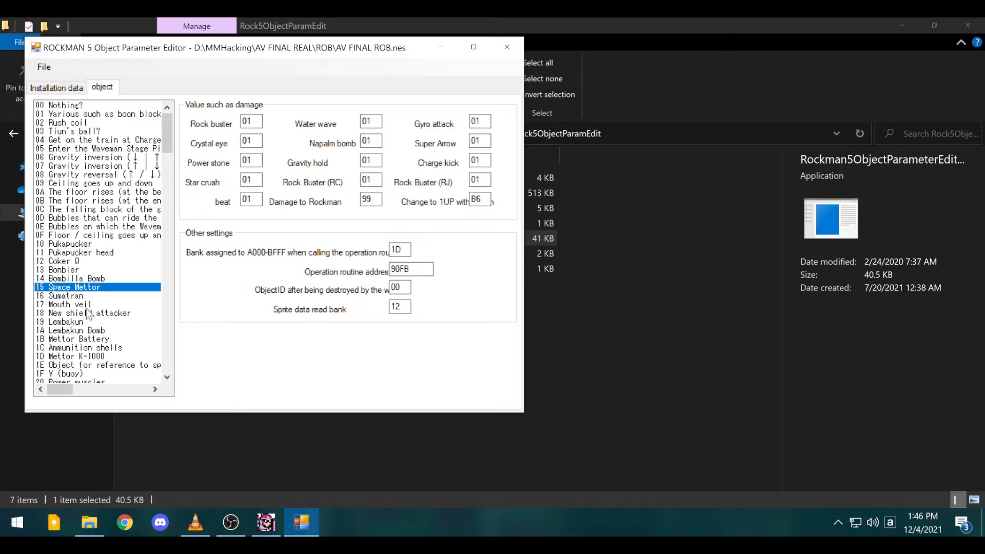
click(88, 313)
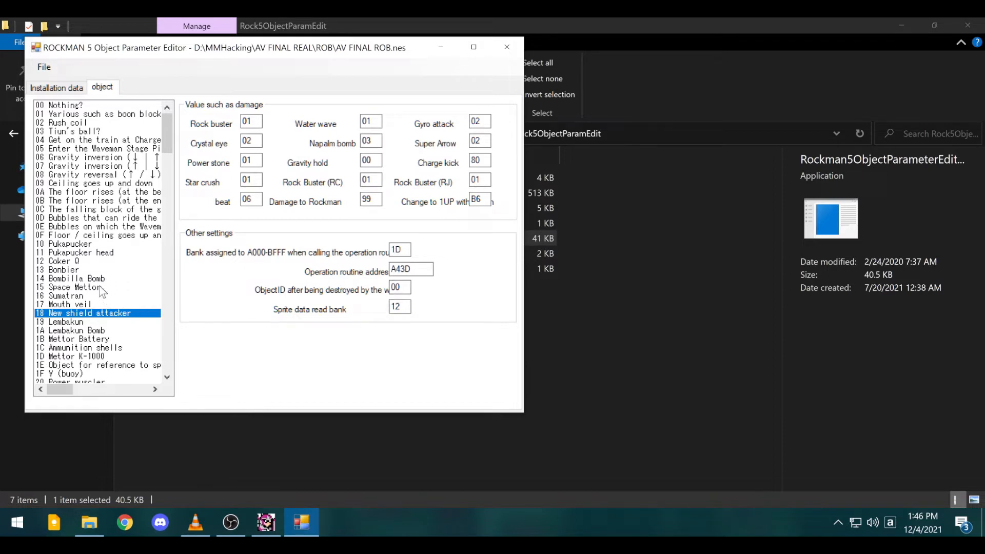
- Compare Bonbier's routine address 8DE5 with Mouth veil's 8F5D, ending on Mouth veil
click(65, 270)
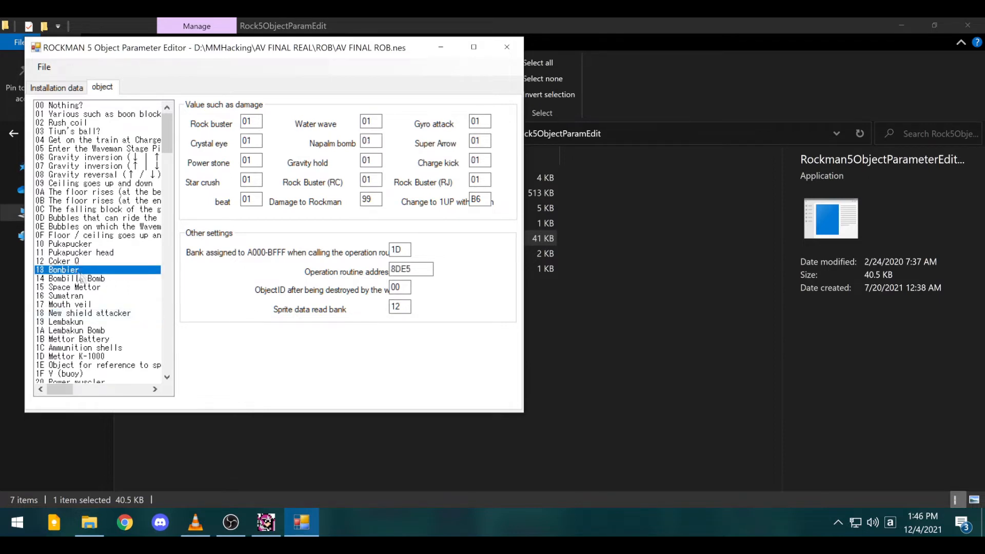
click(88, 305)
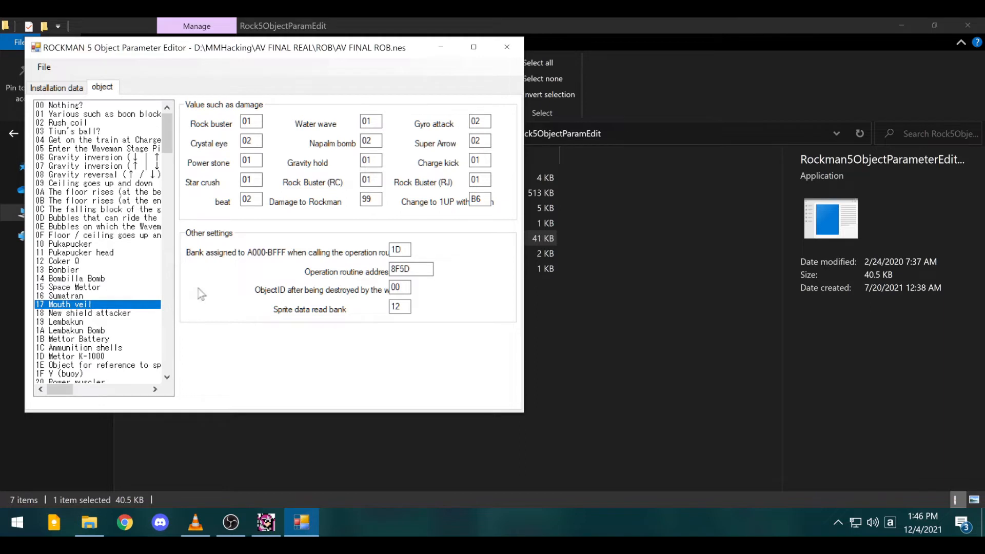
click(83, 272)
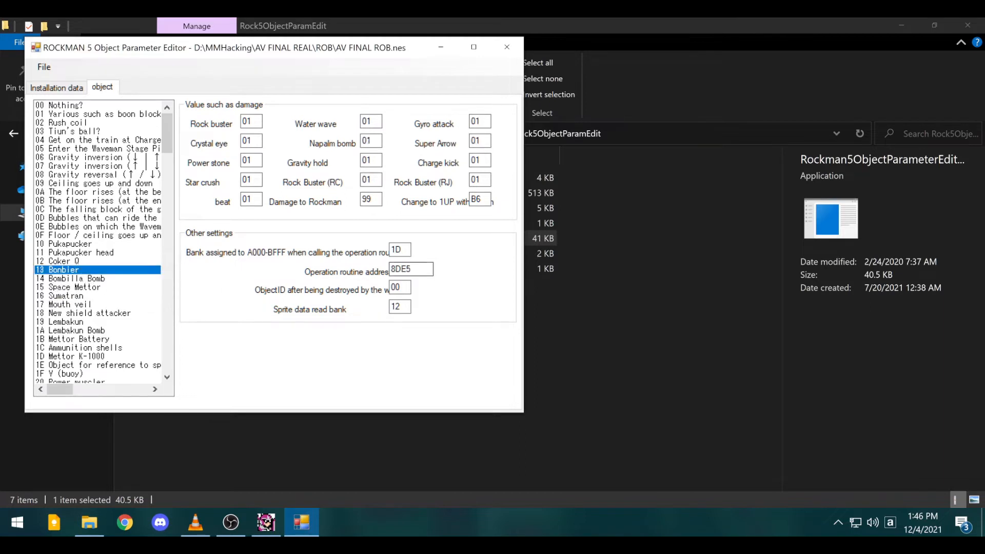
drag(411, 269, 373, 271)
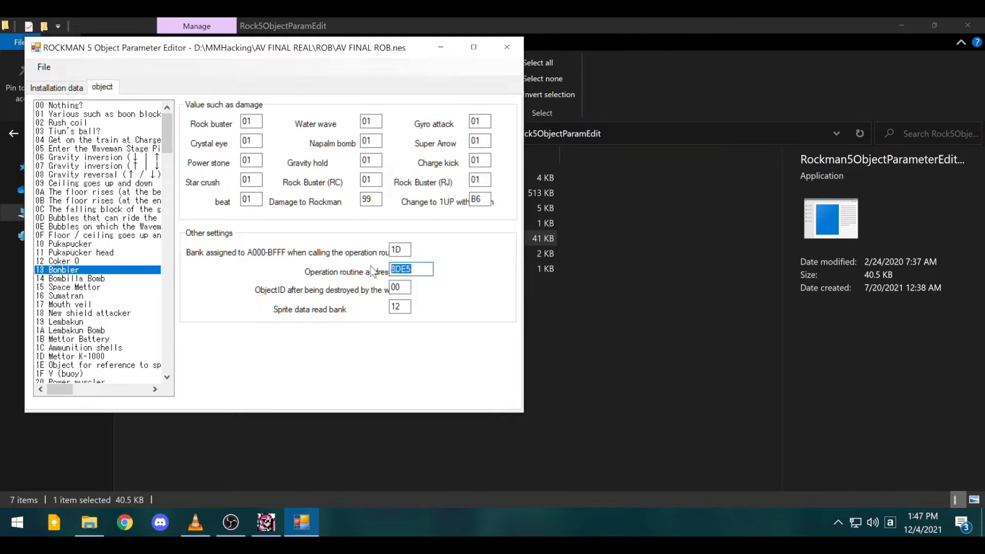
click(81, 306)
drag(413, 270, 391, 270)
right_click(401, 272)
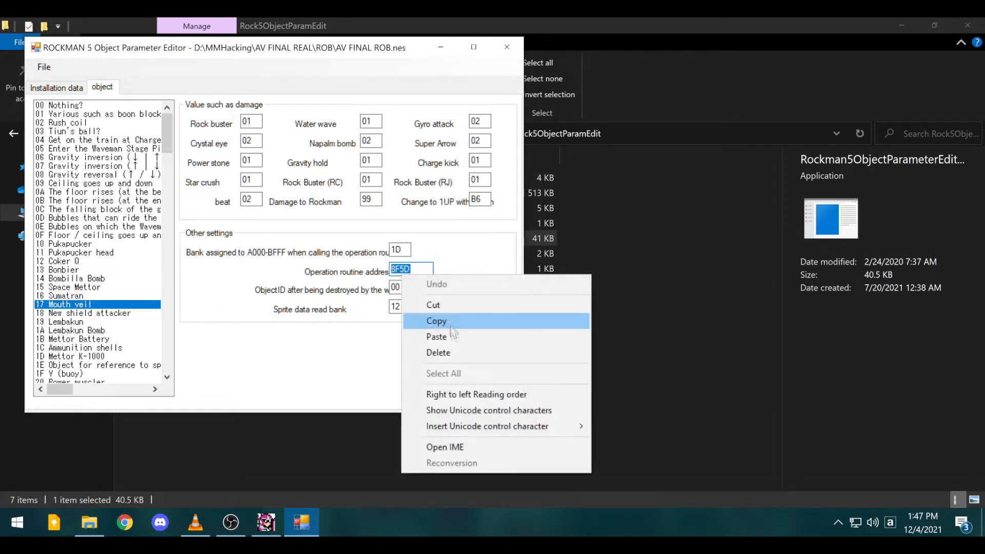
click(436, 319)
click(86, 271)
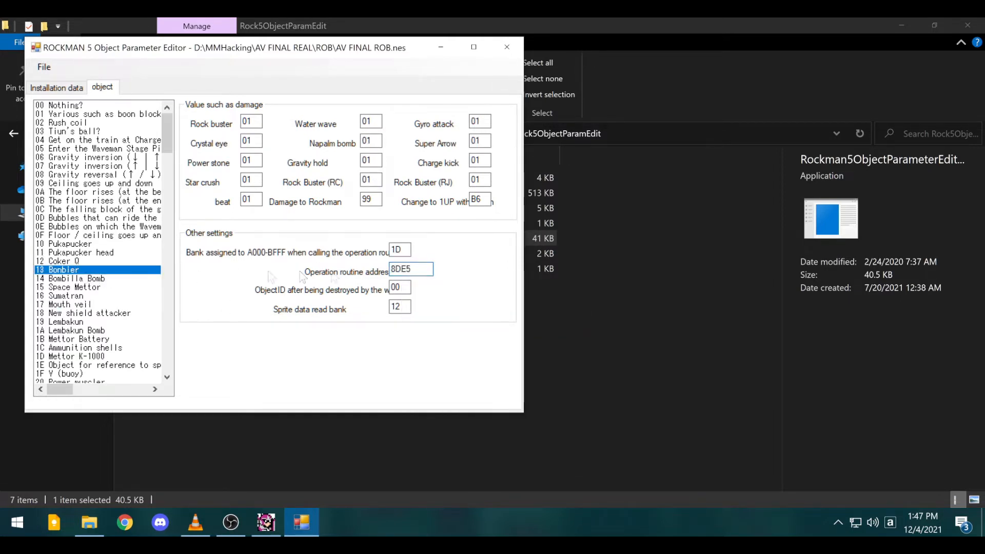
drag(430, 269, 367, 275)
right_click(399, 272)
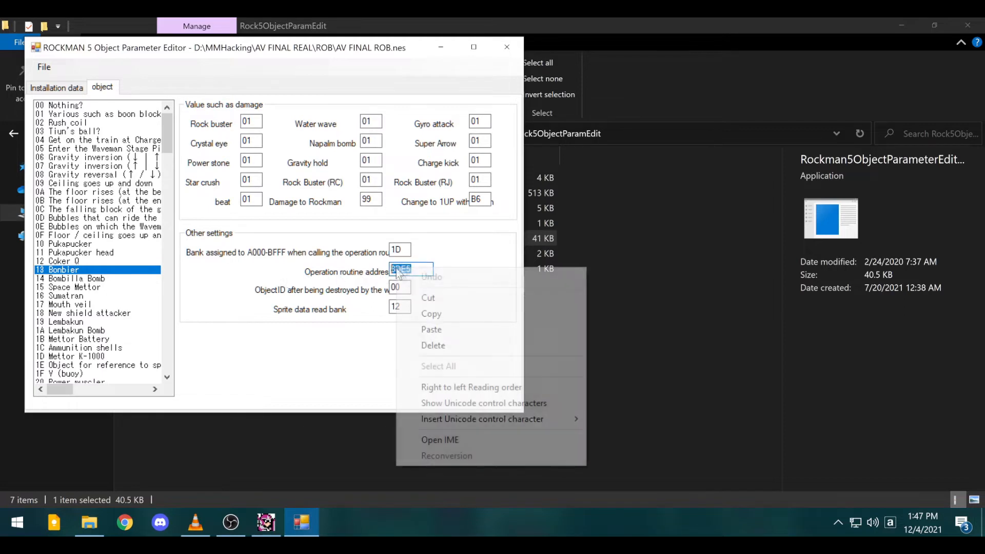
click(431, 329)
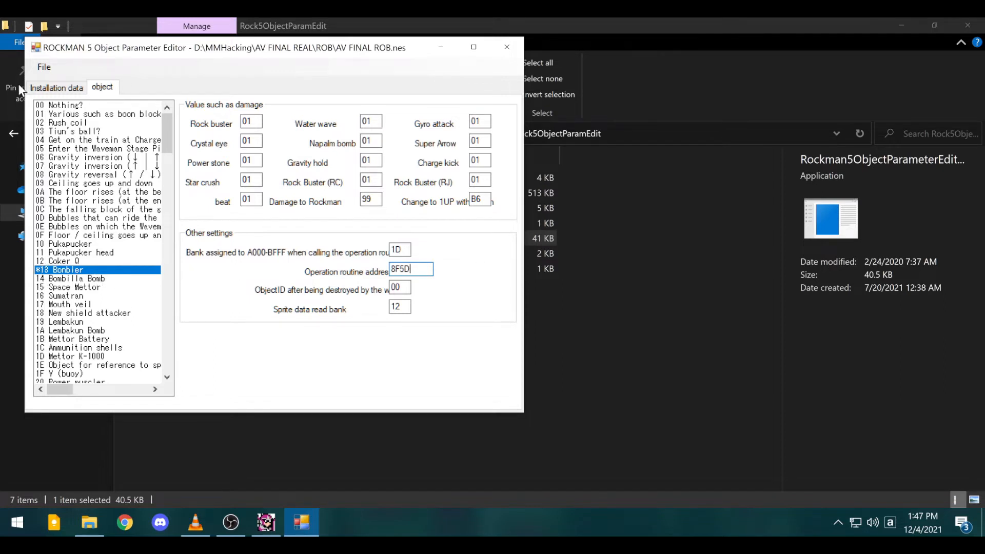
click(44, 67)
click(283, 367)
- Inspect the Rush jet and Crystal Eye object parameters
scroll(113, 277, down, 9)
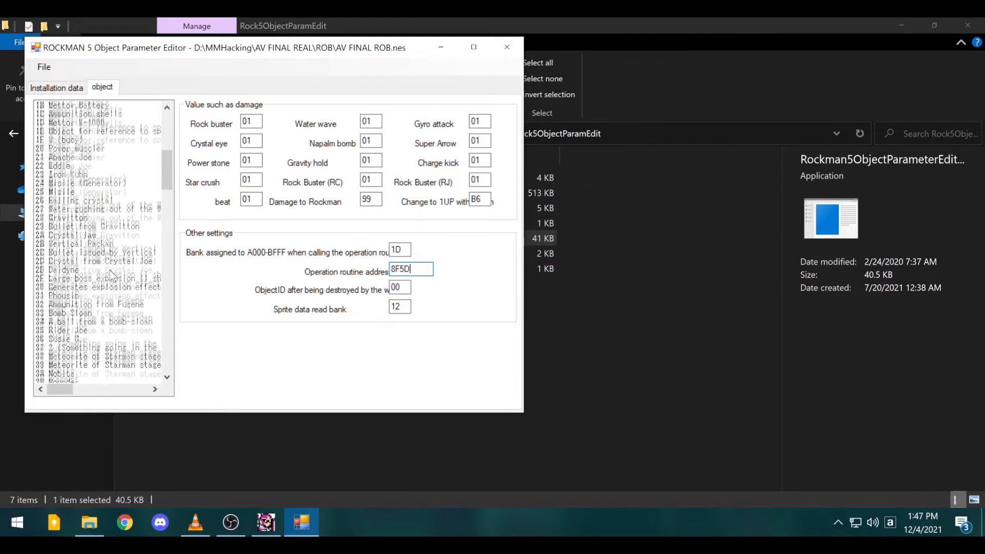
scroll(112, 276, down, 11)
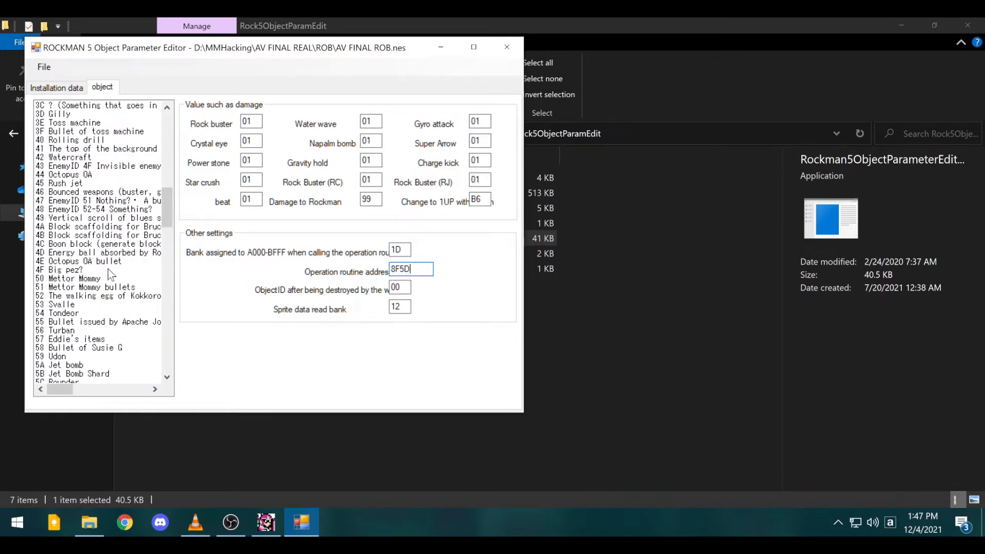
scroll(108, 269, down, 3)
scroll(107, 267, up, 2)
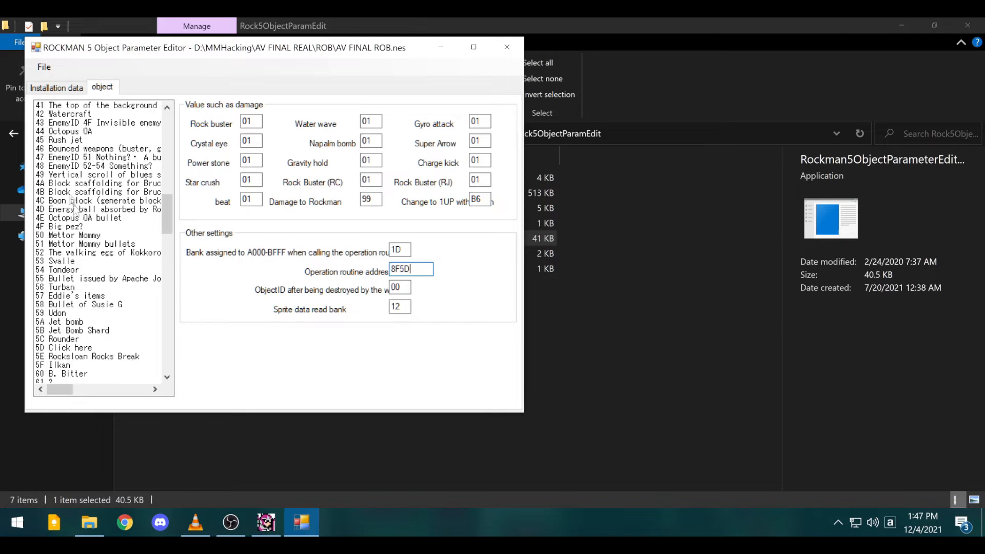
click(83, 141)
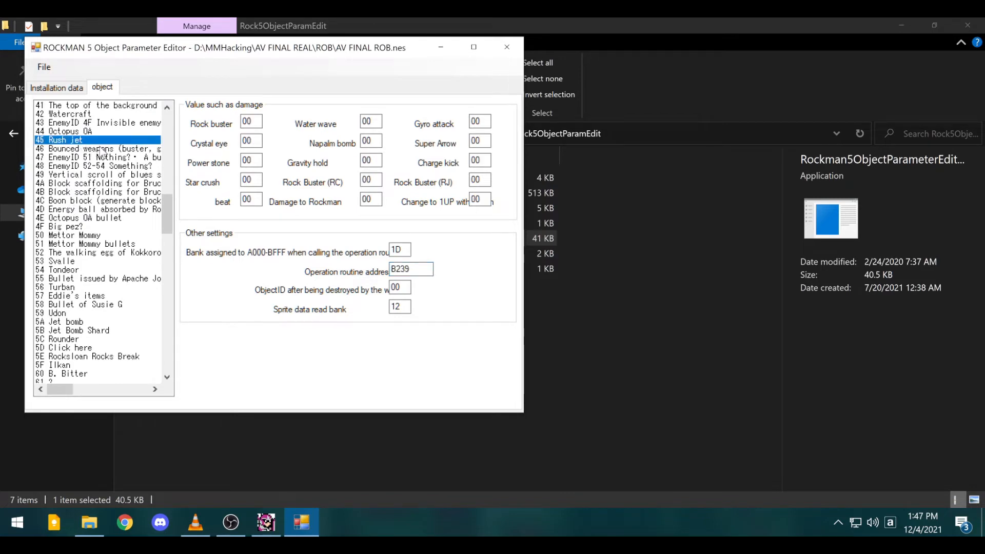
scroll(136, 326, down, 7)
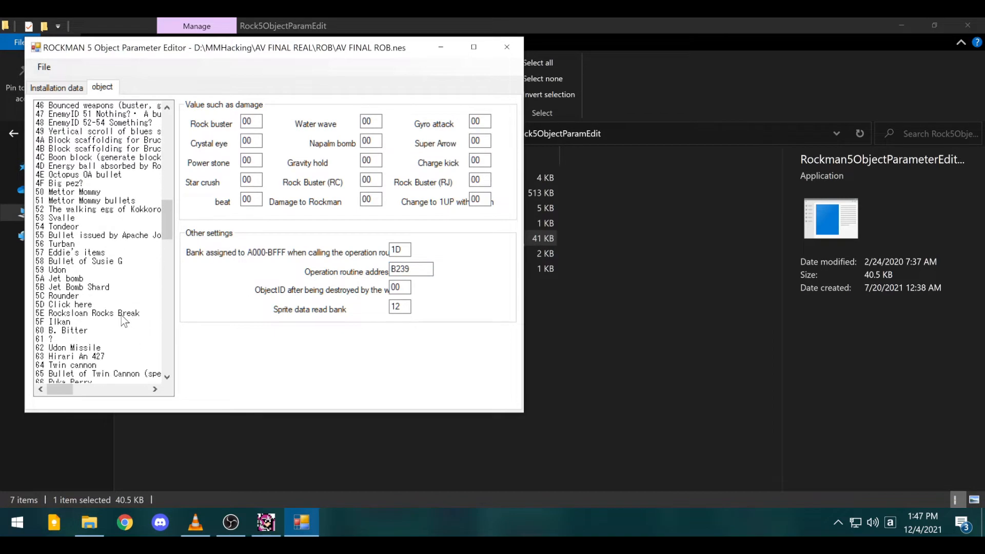
scroll(123, 320, down, 3)
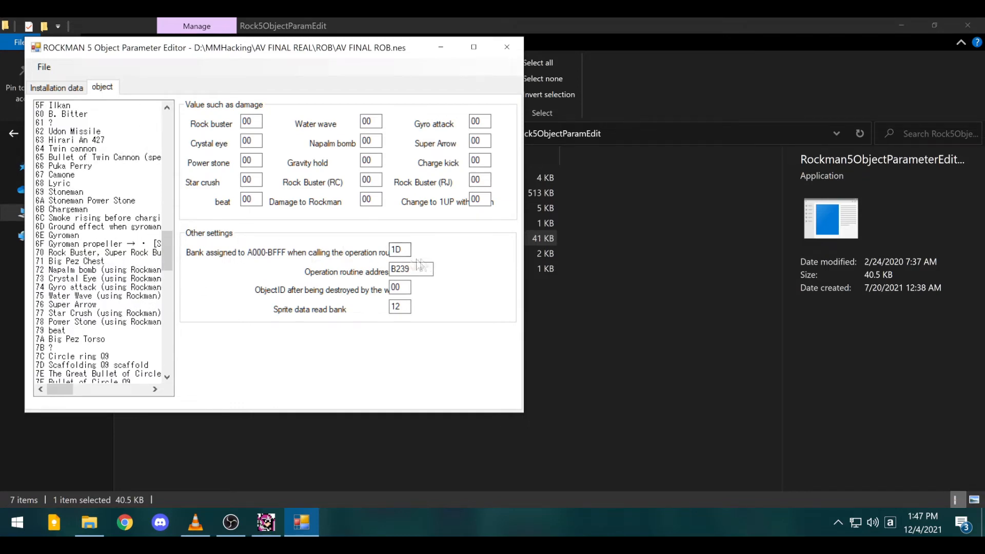
click(84, 278)
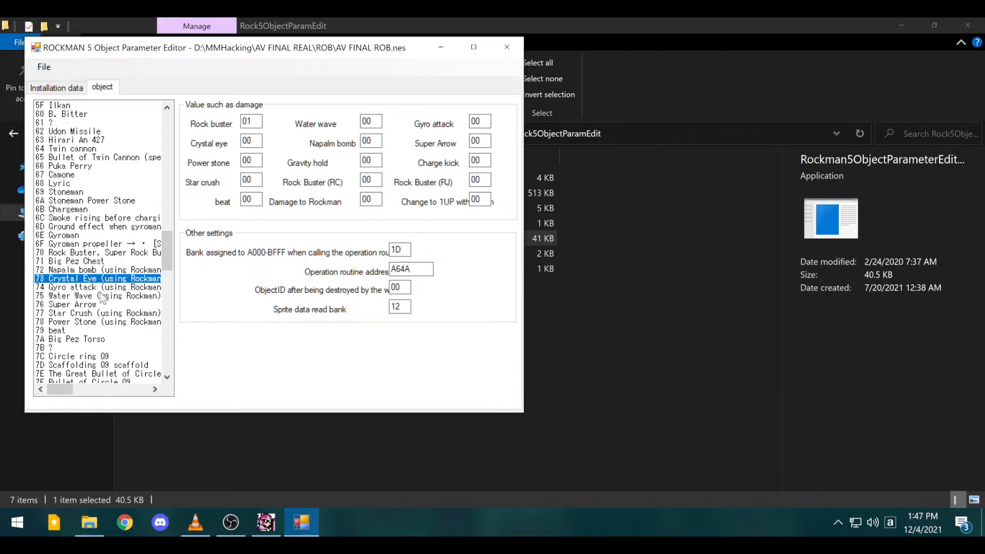
- Load 9E Metol swim to show weapon damages 01, damage 99, routine address 99FE
scroll(93, 272, up, 12)
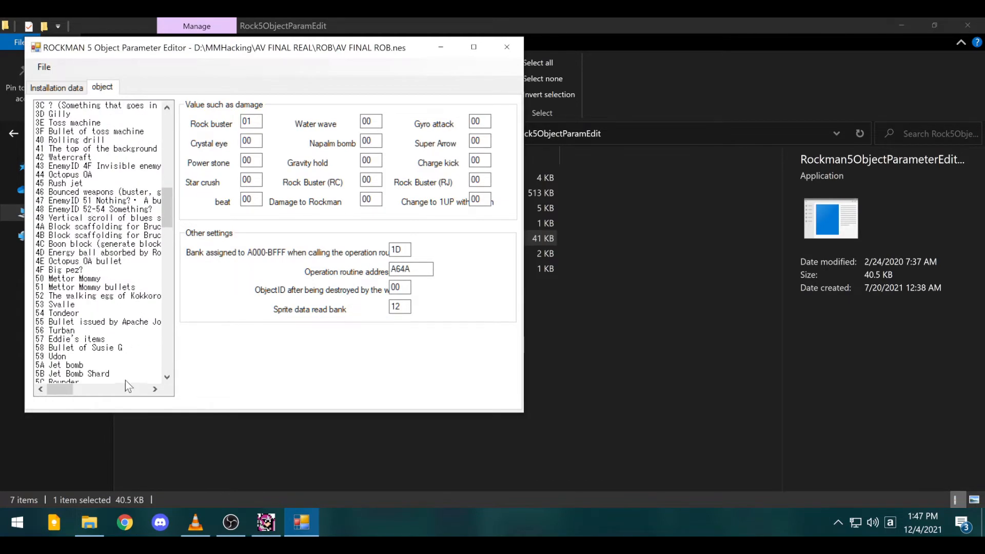
scroll(114, 298, down, 5)
scroll(112, 294, down, 20)
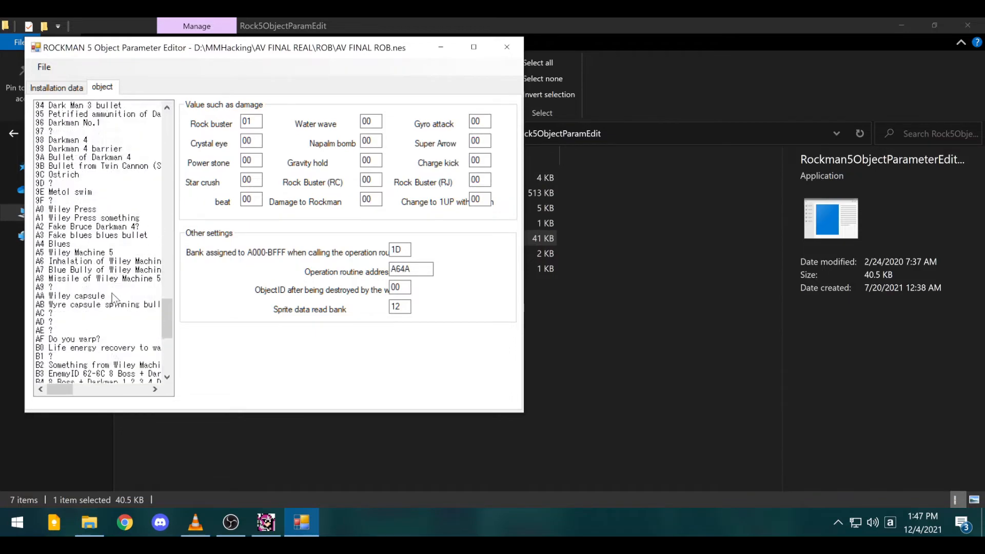
scroll(112, 294, down, 2)
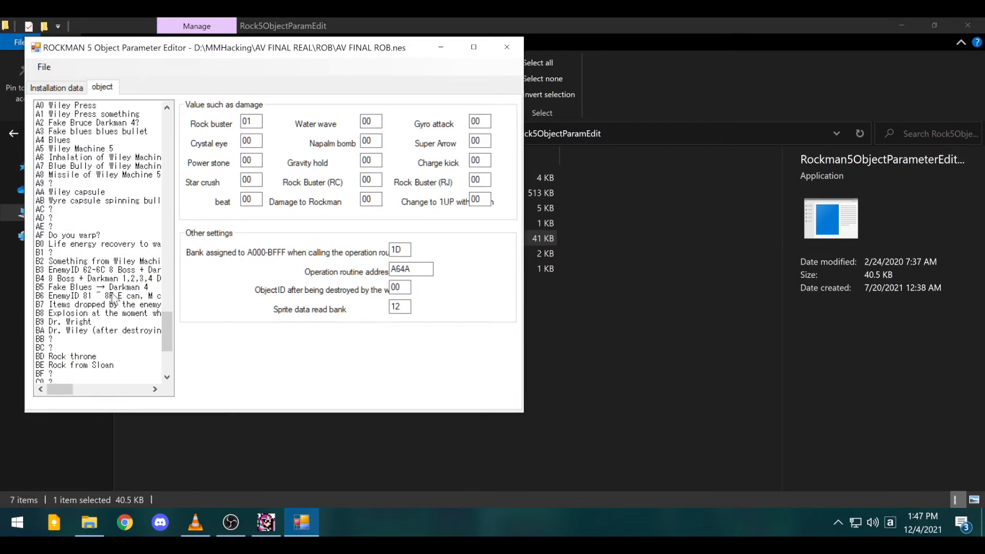
scroll(112, 294, up, 10)
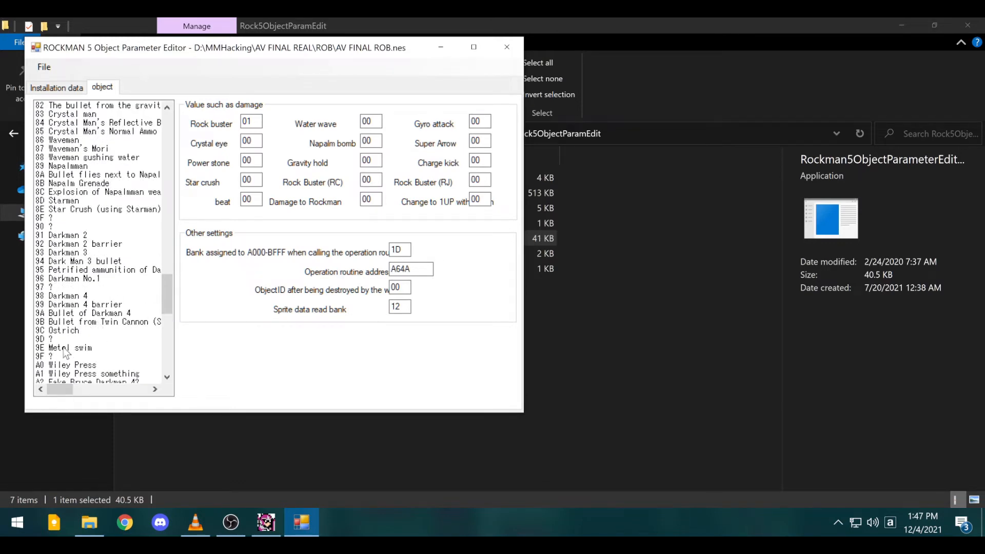
click(63, 348)
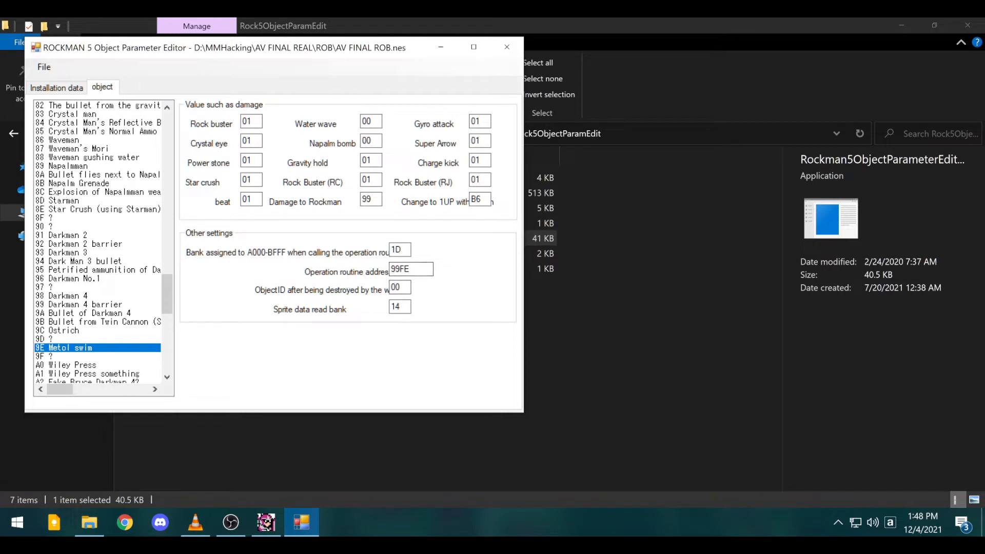
- Copy Metol swim's routine address 99FE and paste it over Super Arrow's B4E8
drag(411, 269, 355, 272)
right_click(403, 267)
click(444, 315)
scroll(100, 271, up, 3)
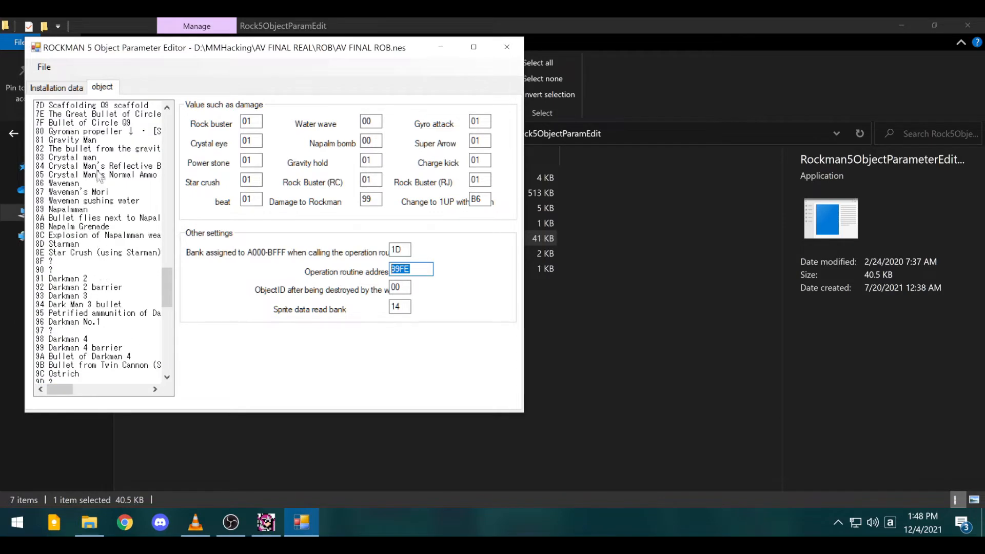
scroll(98, 171, up, 5)
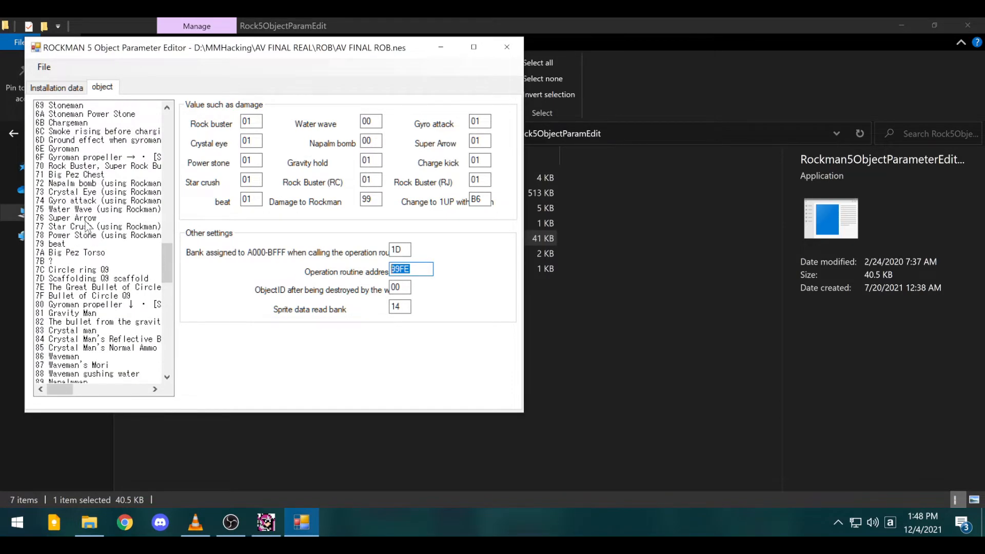
click(86, 220)
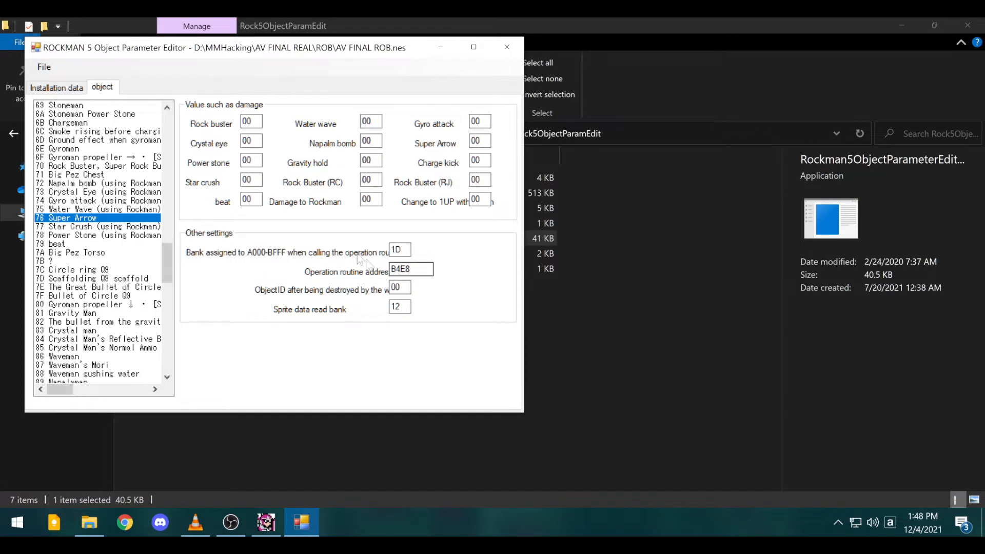
double_click(406, 267)
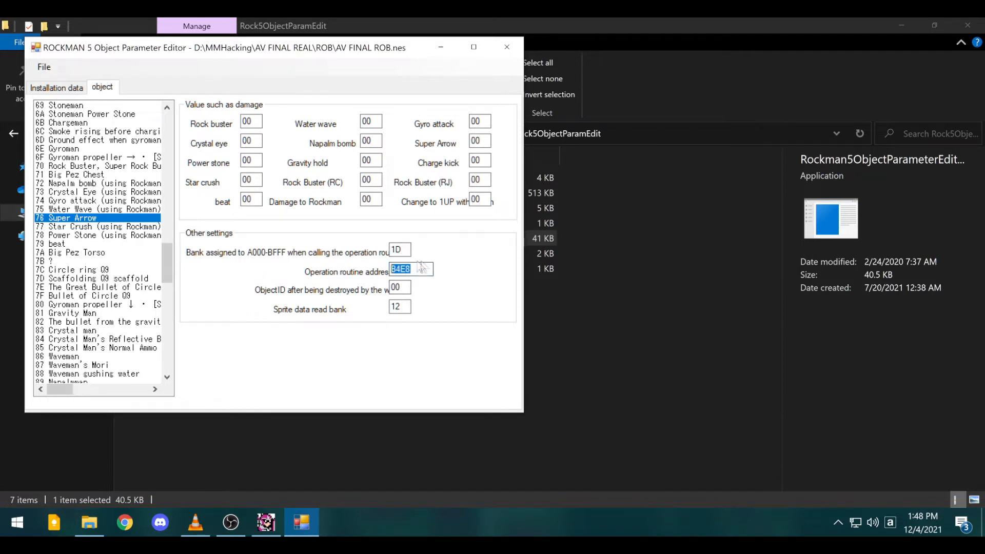
right_click(405, 268)
click(448, 332)
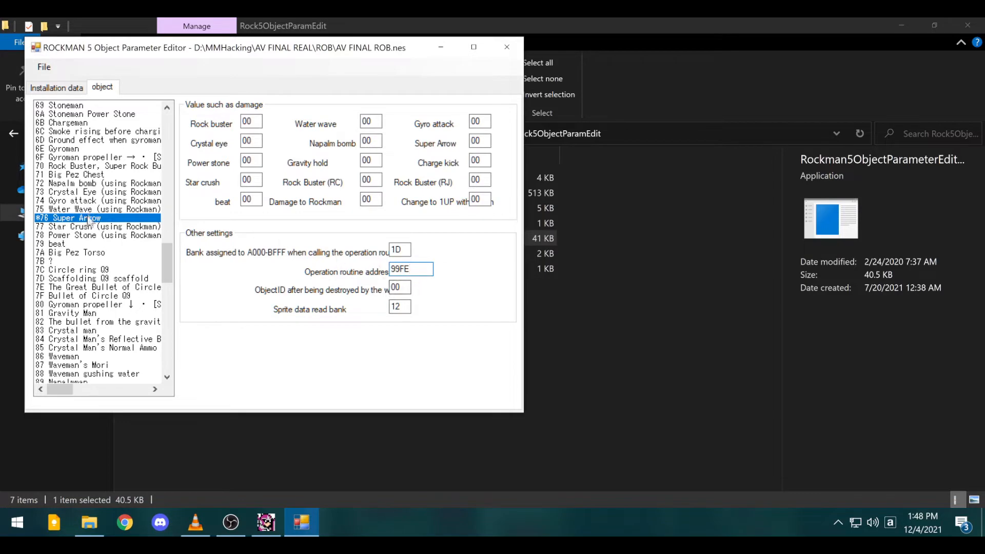
scroll(92, 241, down, 2)
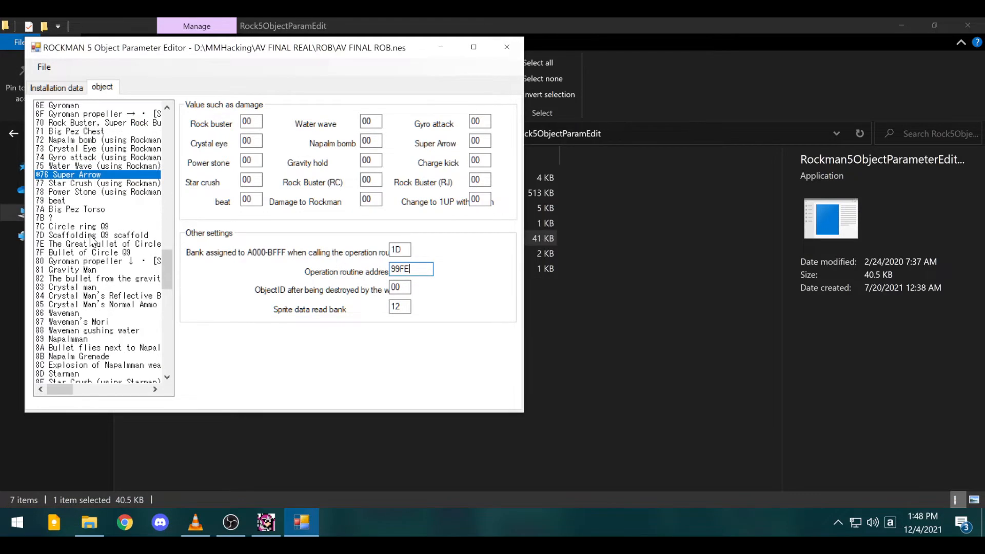
scroll(93, 241, down, 2)
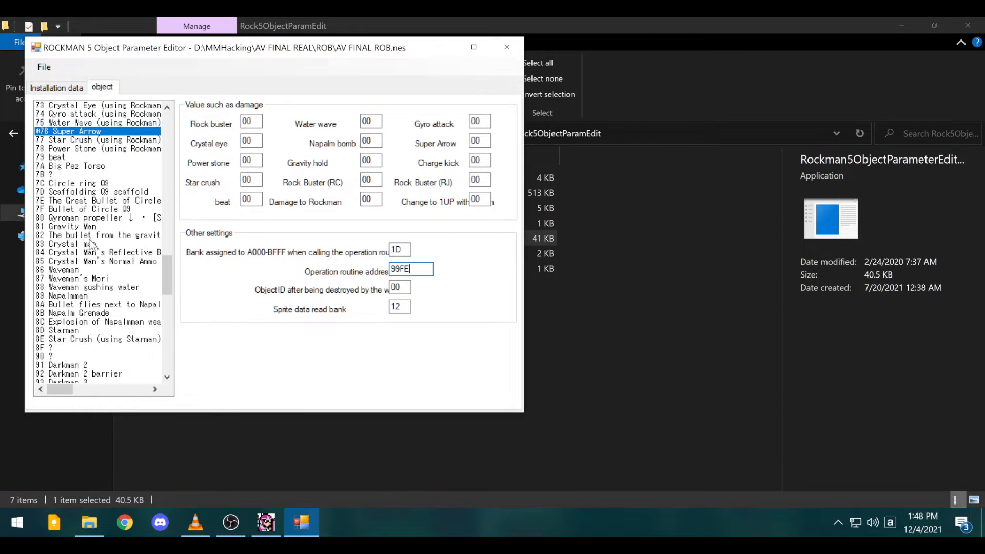
click(85, 228)
click(96, 245)
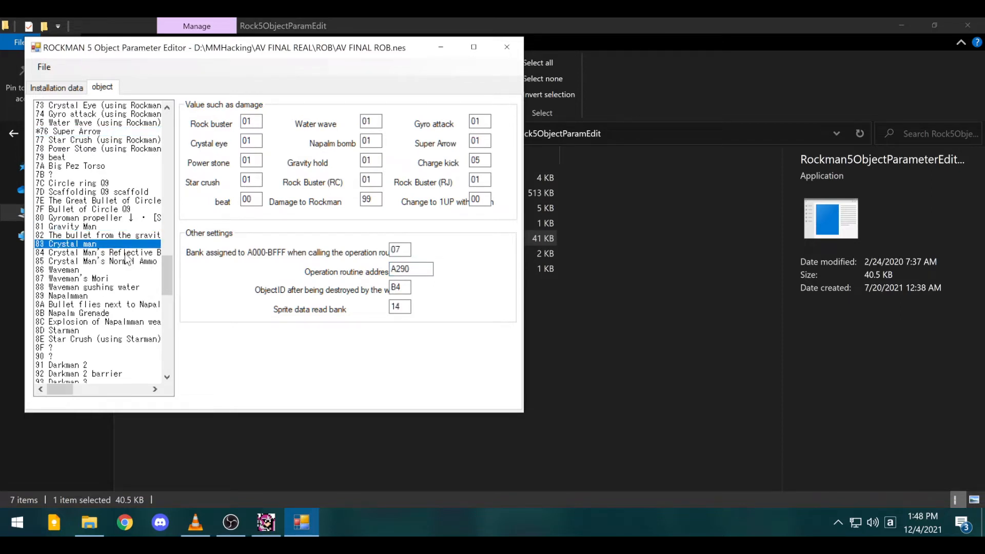
scroll(88, 308, down, 4)
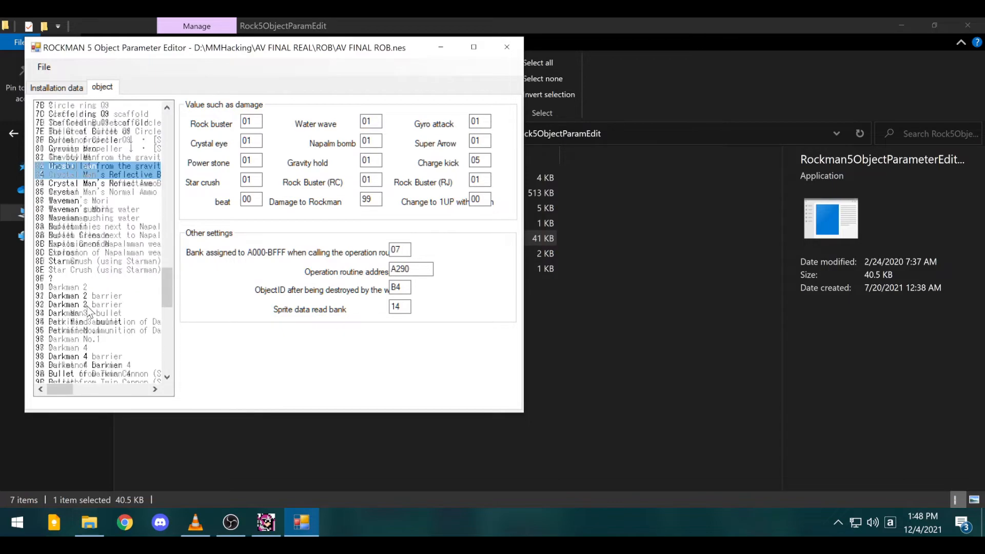
scroll(89, 310, down, 1)
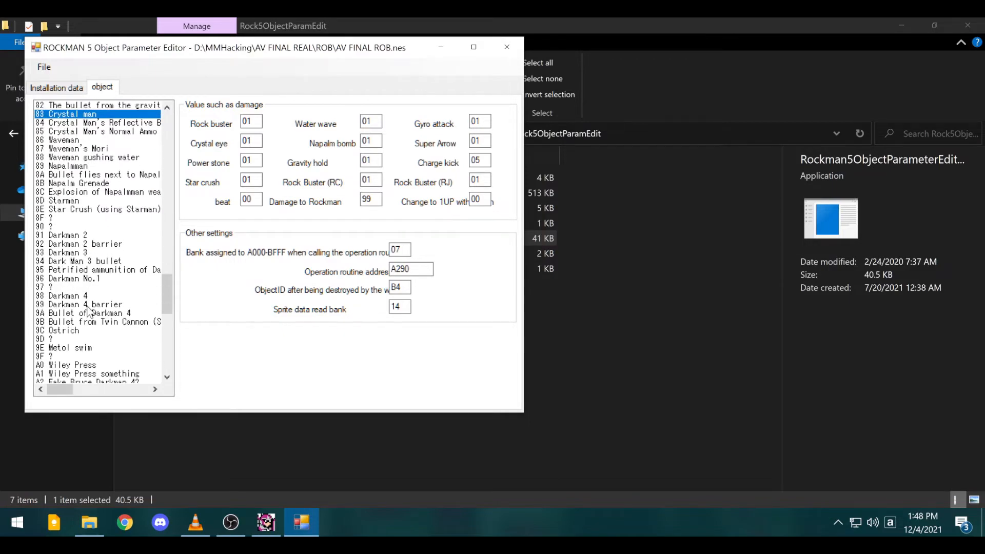
scroll(88, 310, up, 18)
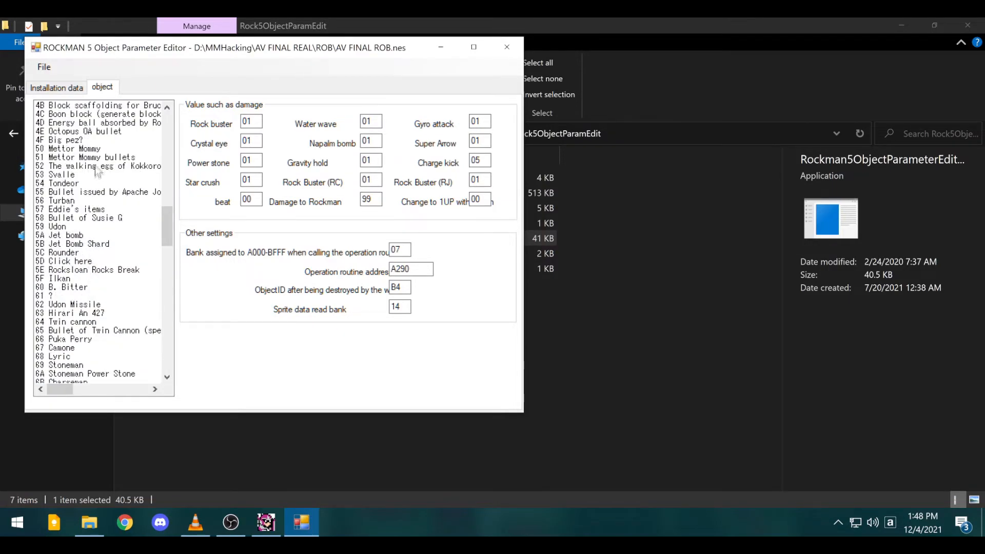
click(74, 230)
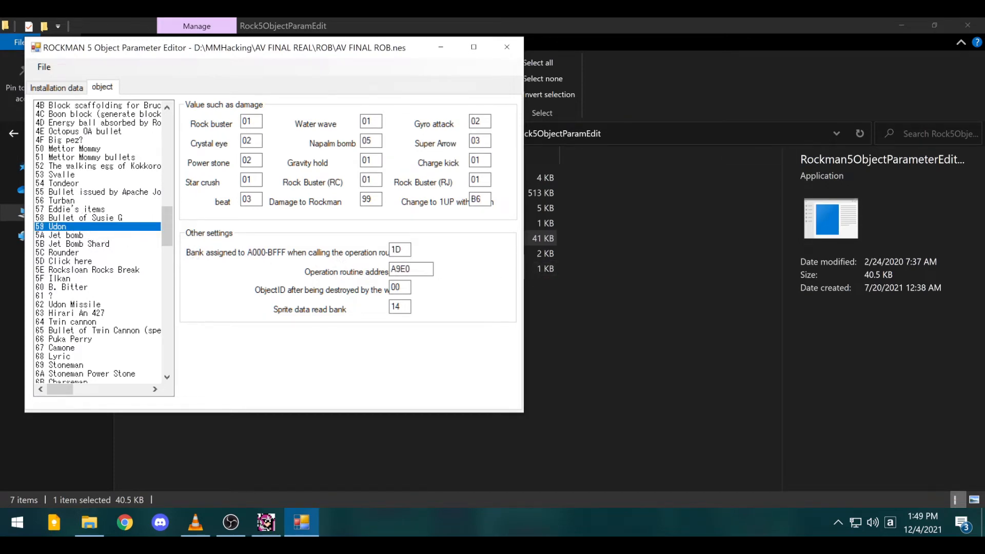
scroll(125, 309, down, 7)
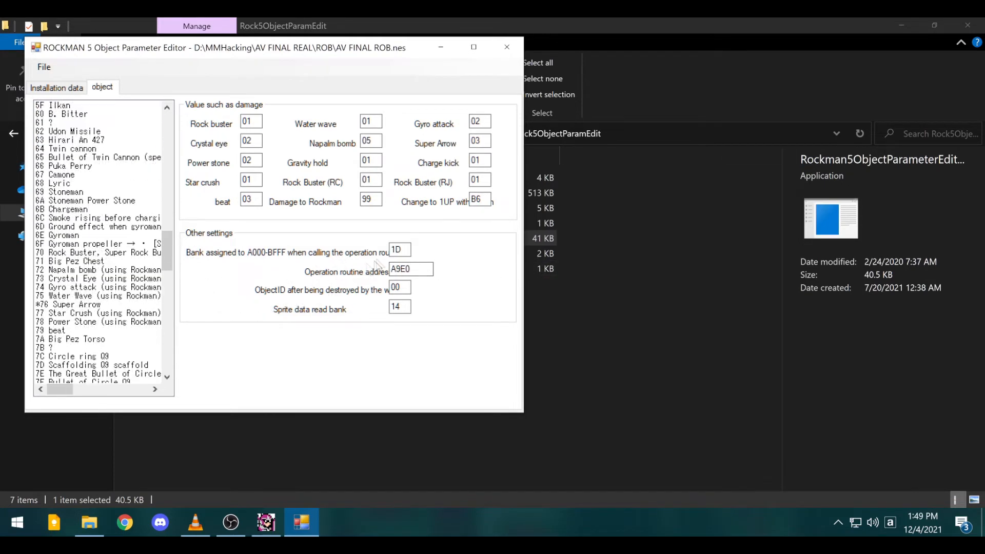
scroll(87, 310, down, 8)
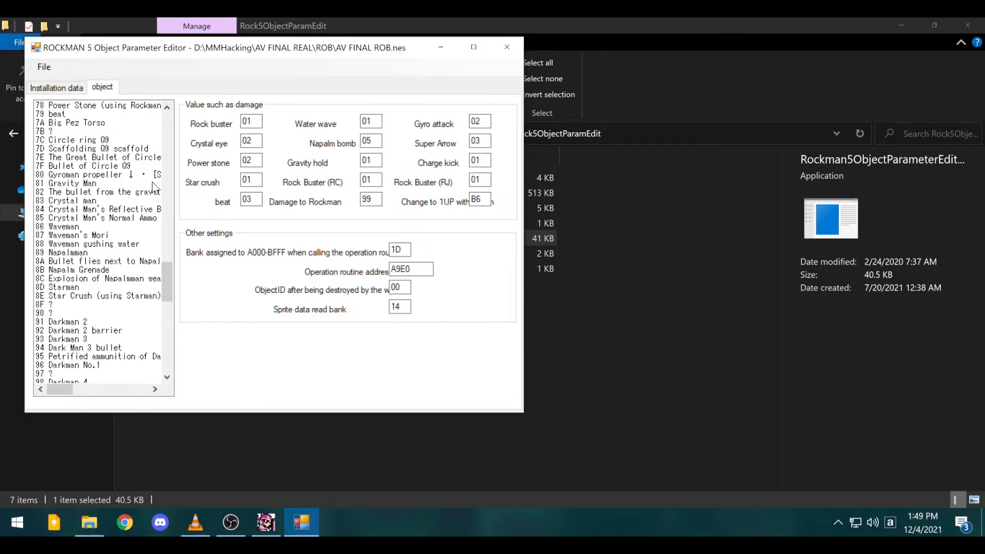
scroll(105, 192, down, 2)
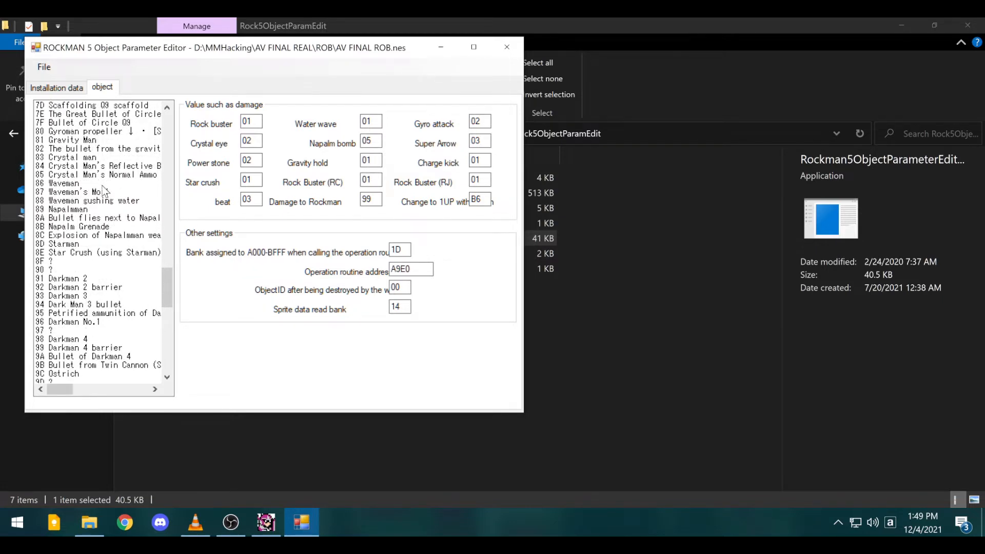
scroll(101, 190, down, 3)
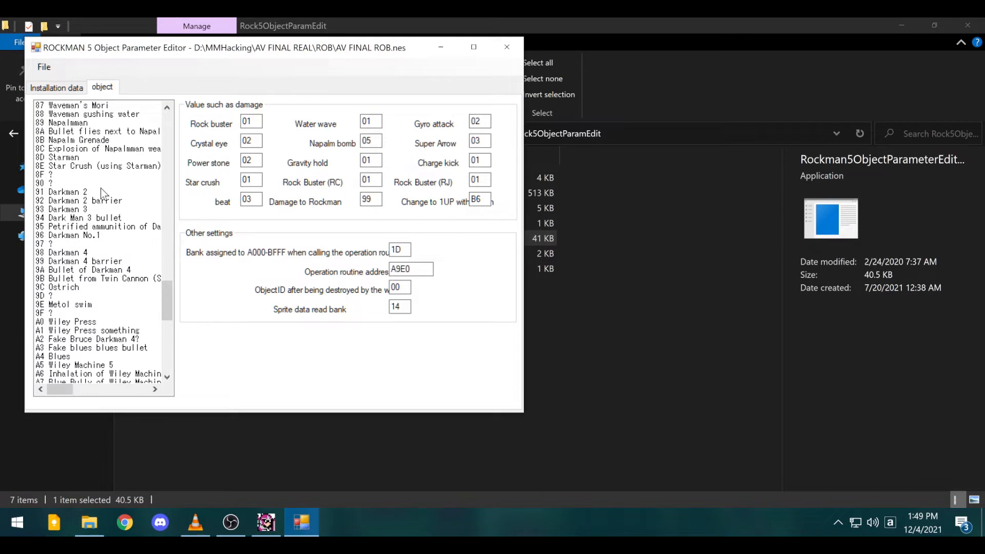
scroll(100, 291, down, 13)
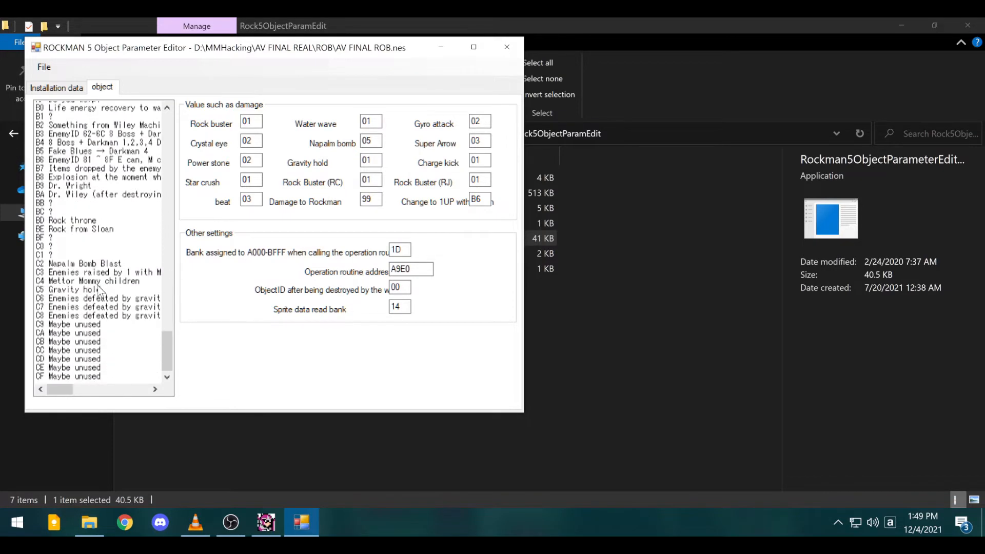
mouse_move(412, 270)
mouse_down()
mouse_move(391, 270)
mouse_move(406, 269)
mouse_up()
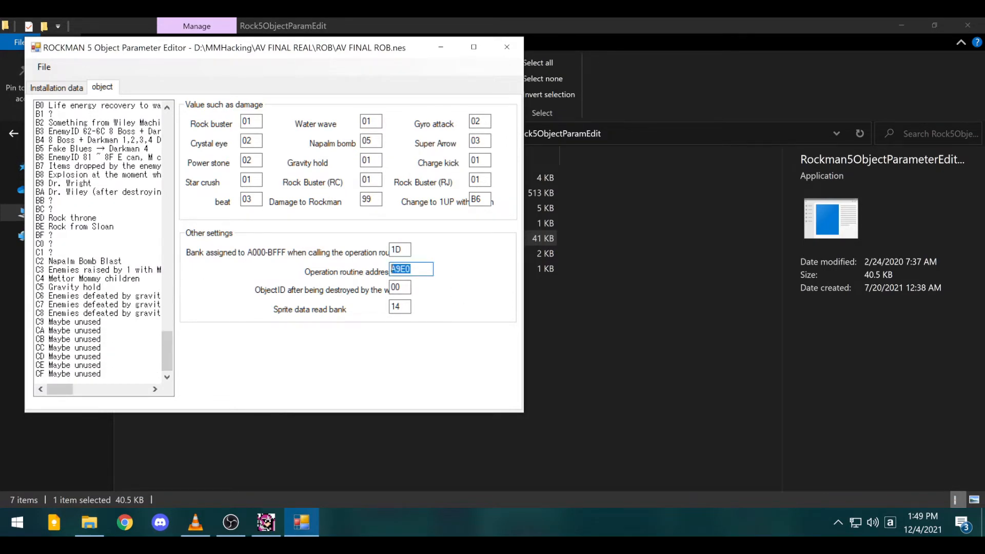
click(412, 270)
scroll(123, 299, up, 13)
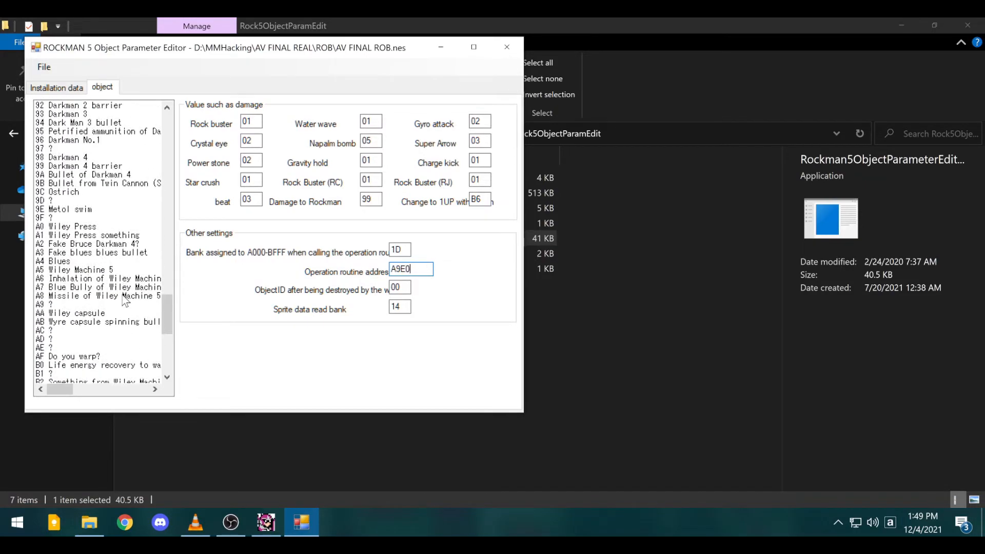
scroll(122, 295, up, 15)
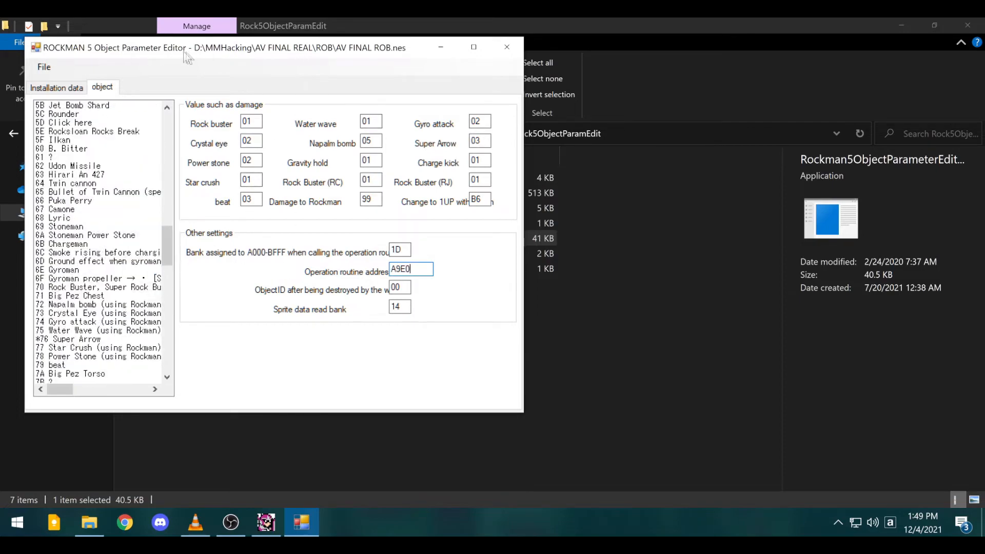
scroll(98, 254, up, 20)
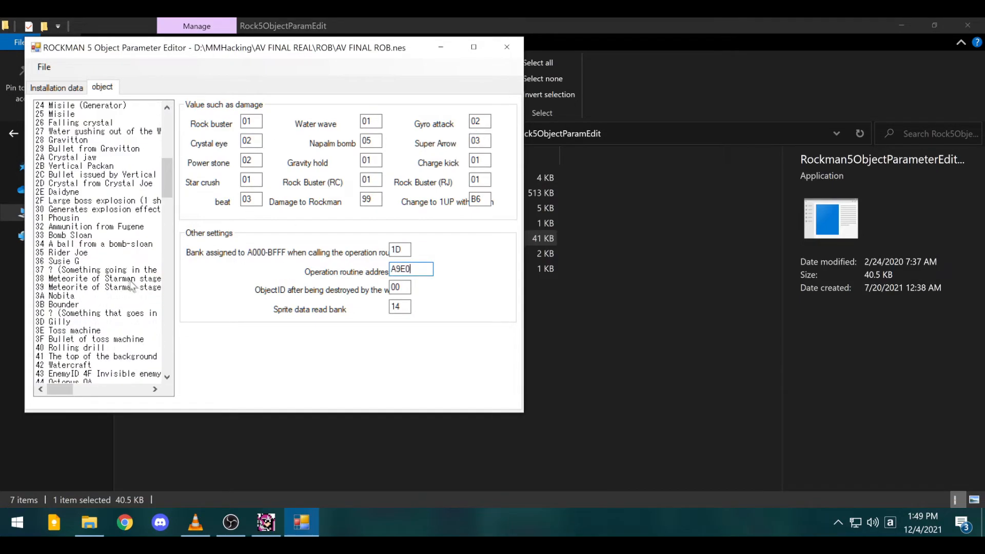
scroll(128, 279, up, 5)
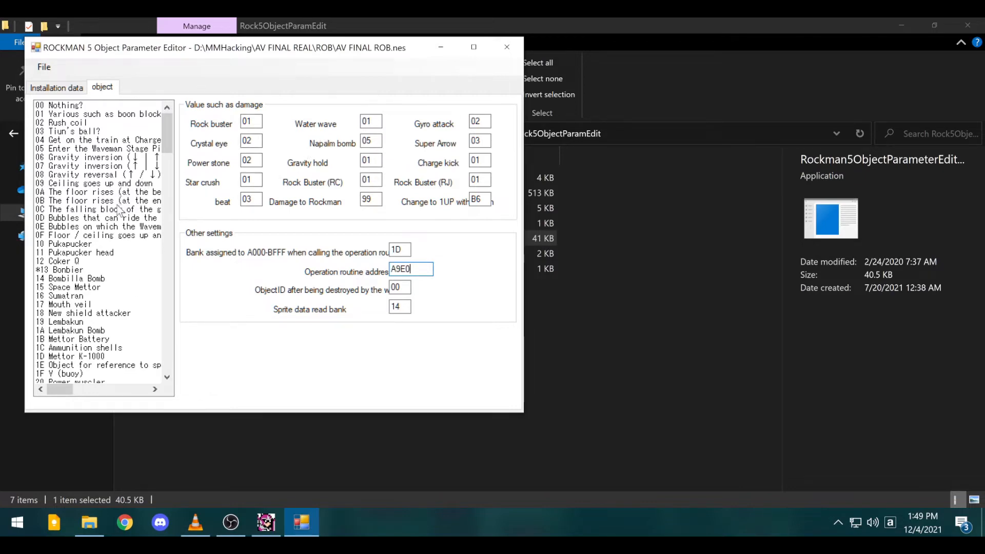
scroll(117, 205, down, 6)
scroll(116, 205, down, 15)
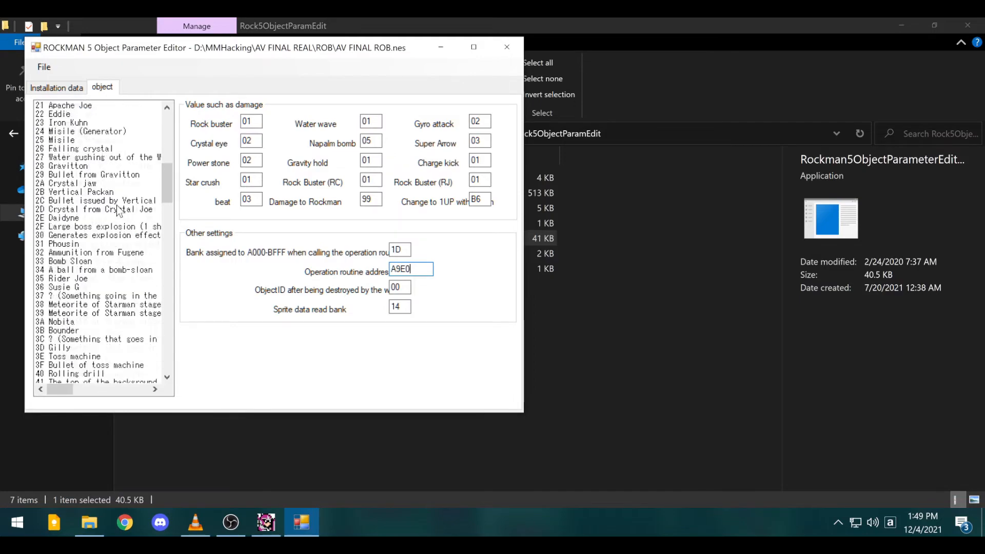
scroll(116, 205, down, 2)
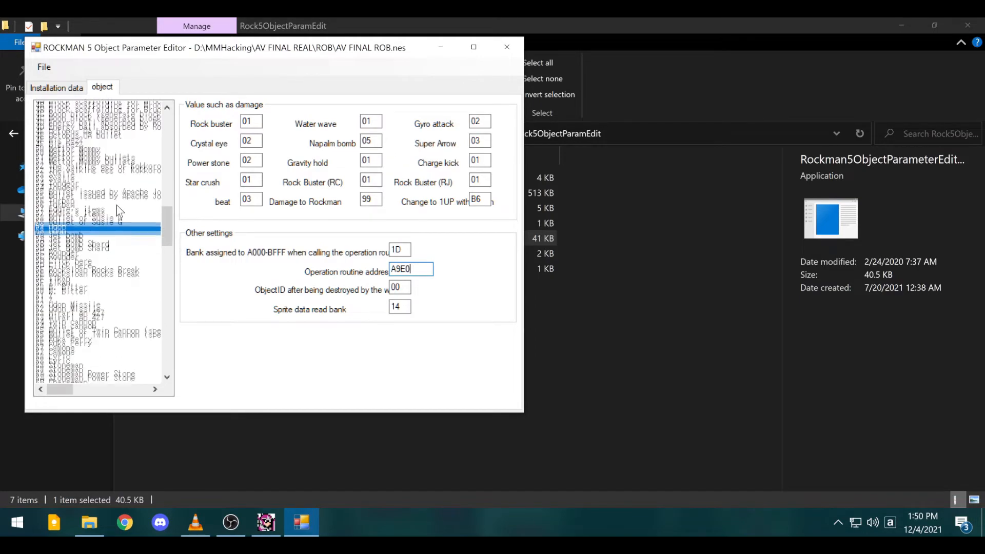
scroll(84, 271, down, 2)
scroll(84, 271, down, 7)
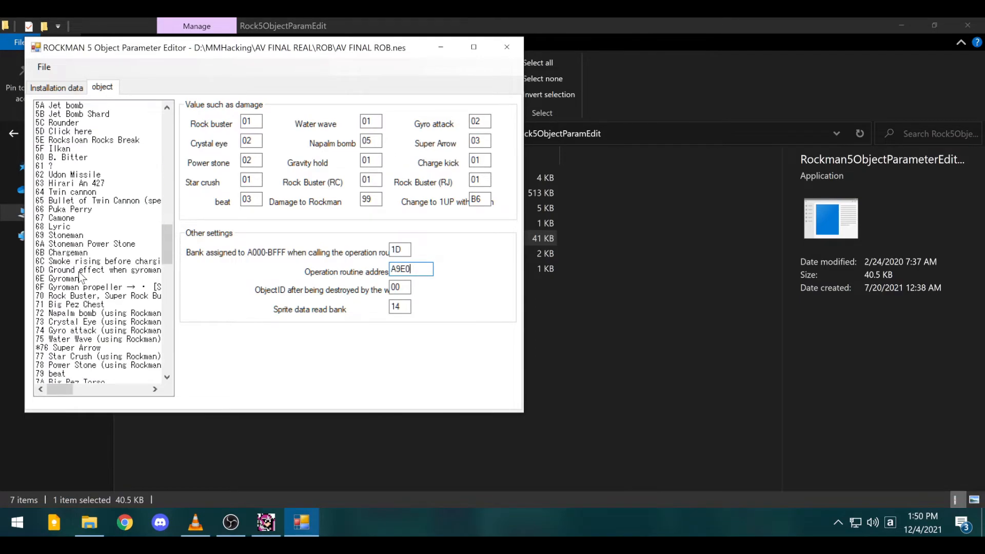
scroll(82, 274, up, 18)
scroll(82, 276, up, 2)
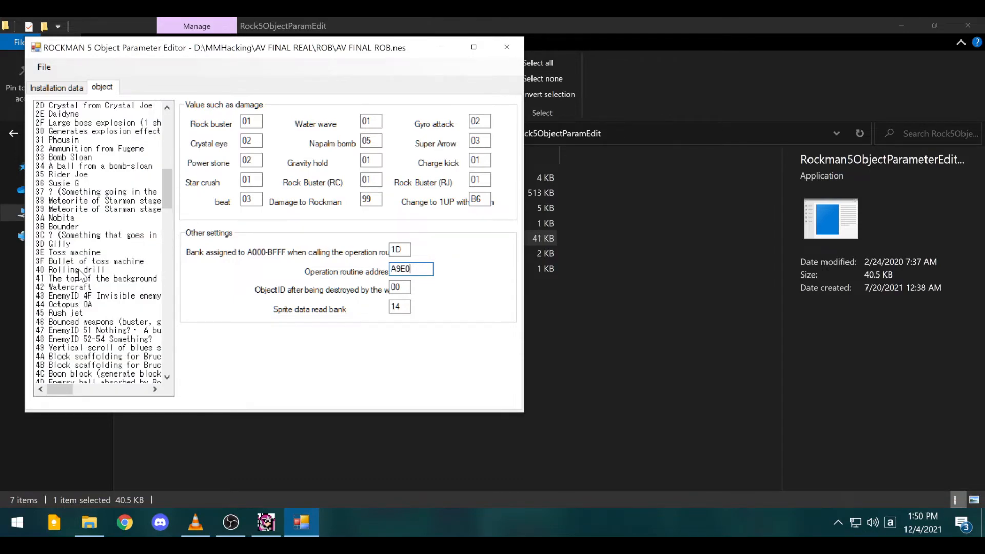
scroll(81, 275, up, 15)
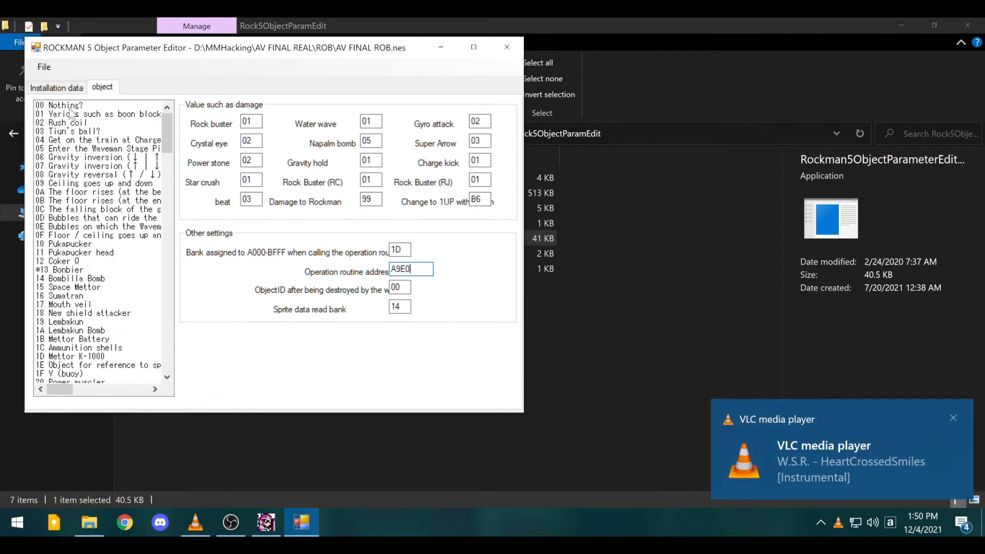
- Close the object parameter editor, answer the save prompt, and return to the MMHacking folder
click(507, 47)
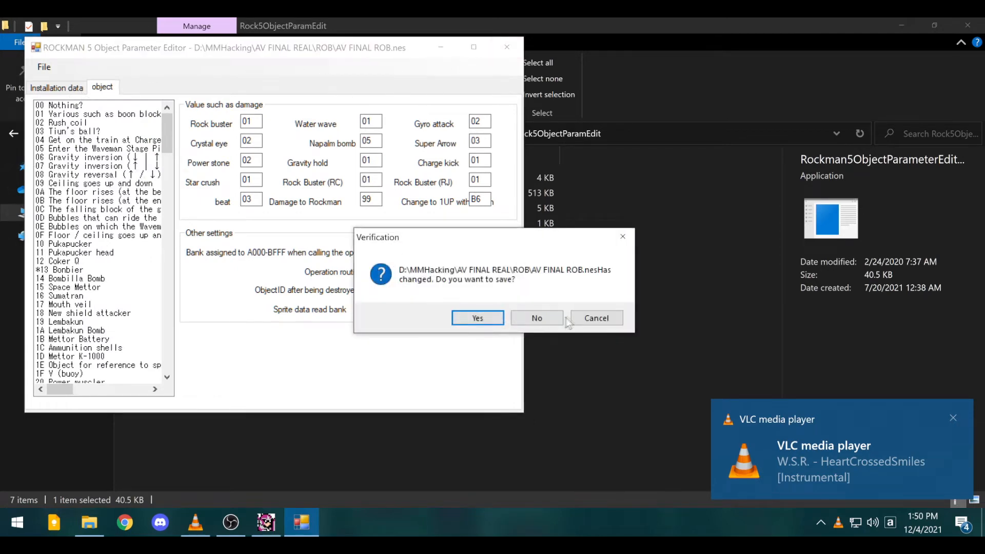
click(549, 319)
click(13, 135)
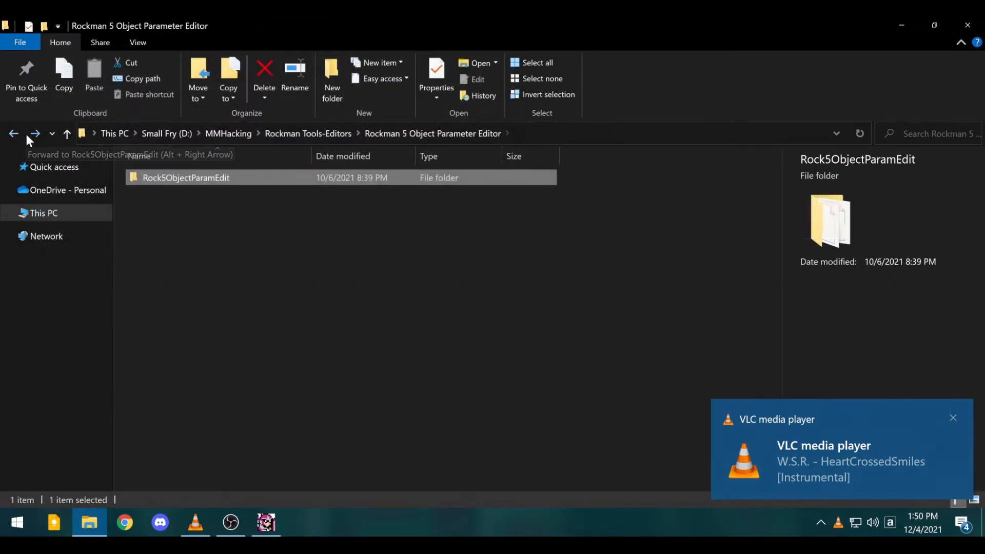
click(14, 136)
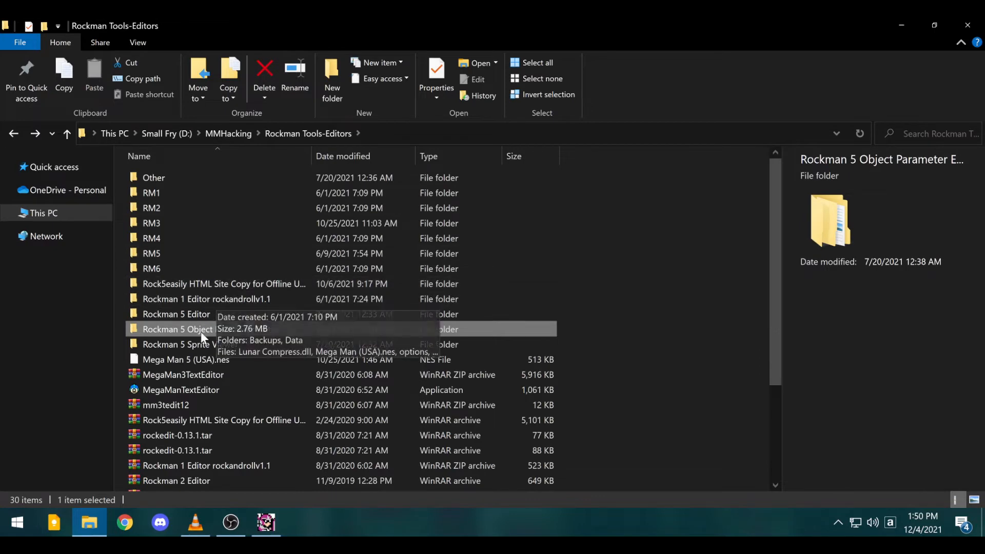
click(13, 134)
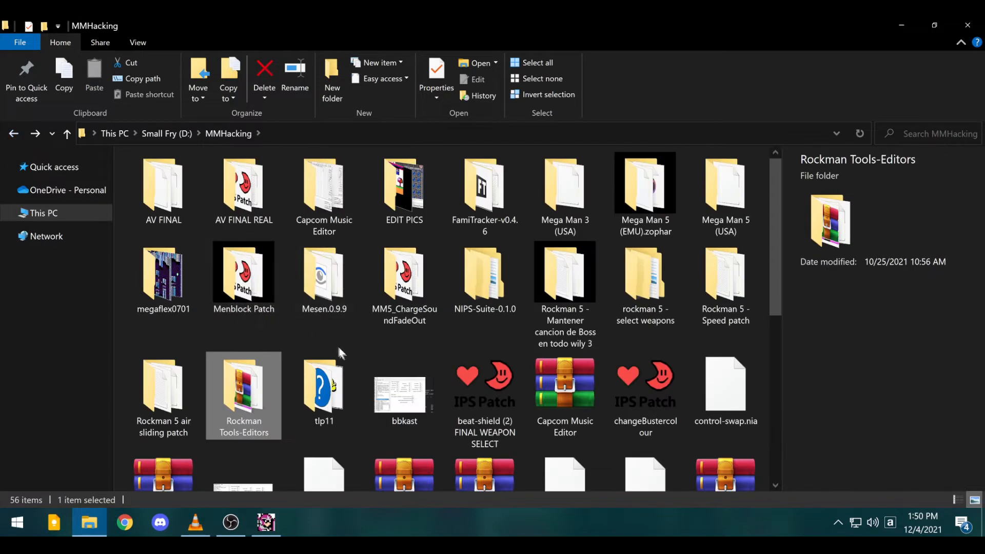
- Launch MegaFLE X from the megaflex0701 folder with the AV FINAL.nes ROM
double_click(163, 276)
scroll(350, 350, down, 2)
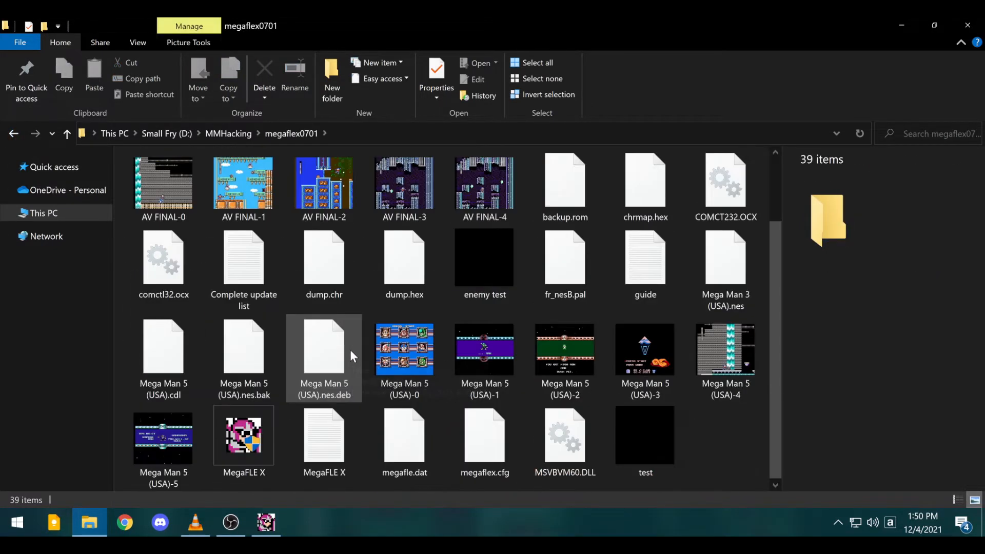
double_click(269, 447)
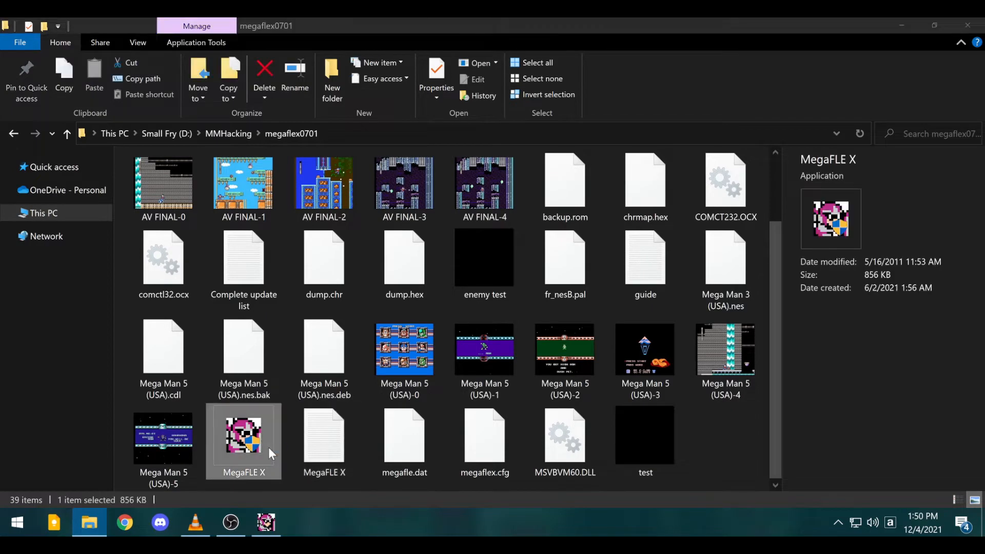
double_click(195, 196)
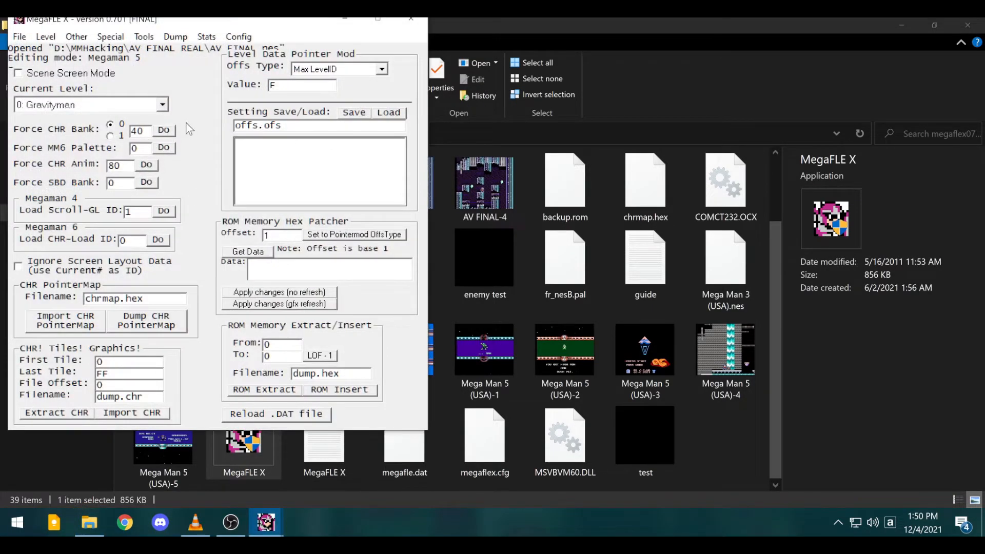
- Reposition the MegaFLE X window, review the File menu's save and reload options, then open the Level menu
drag(144, 21, 154, 49)
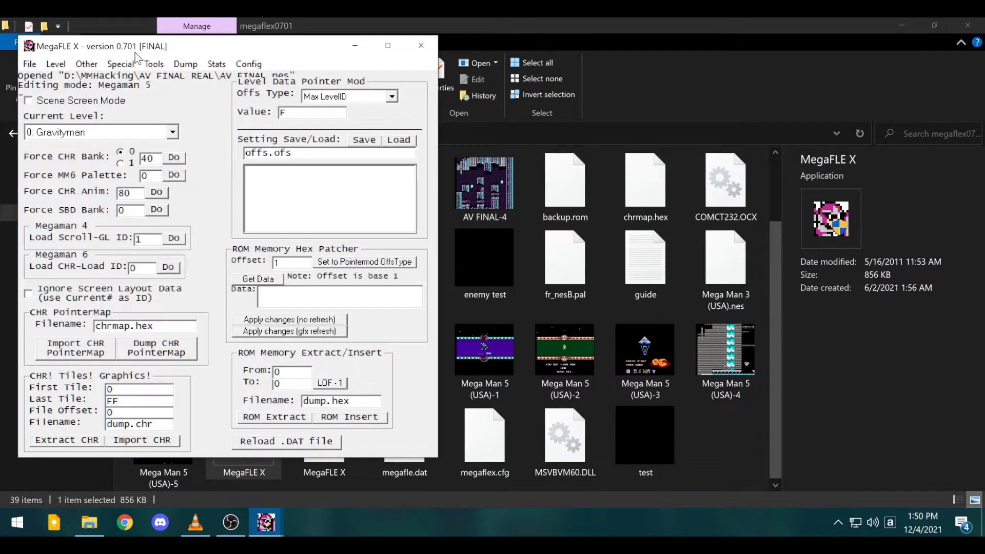
click(29, 65)
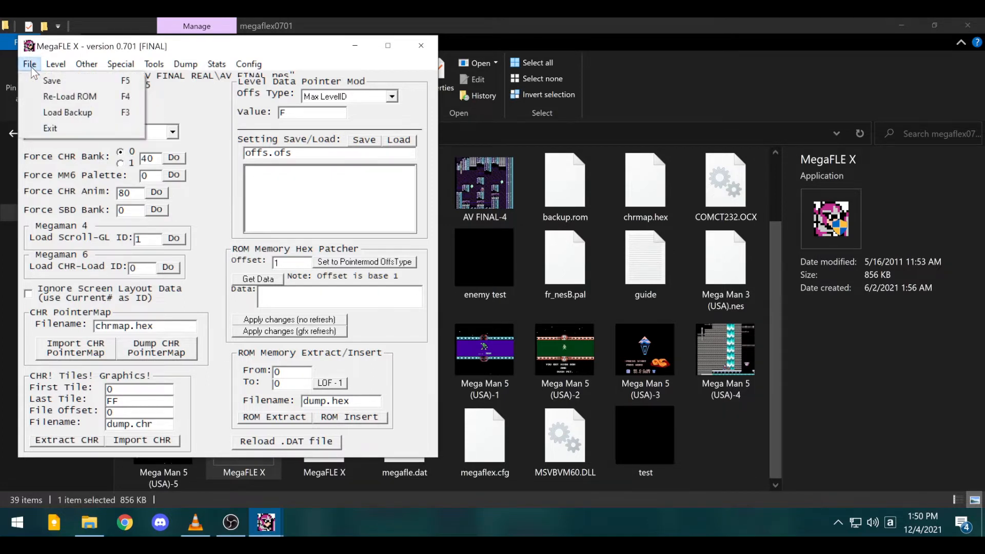
click(29, 65)
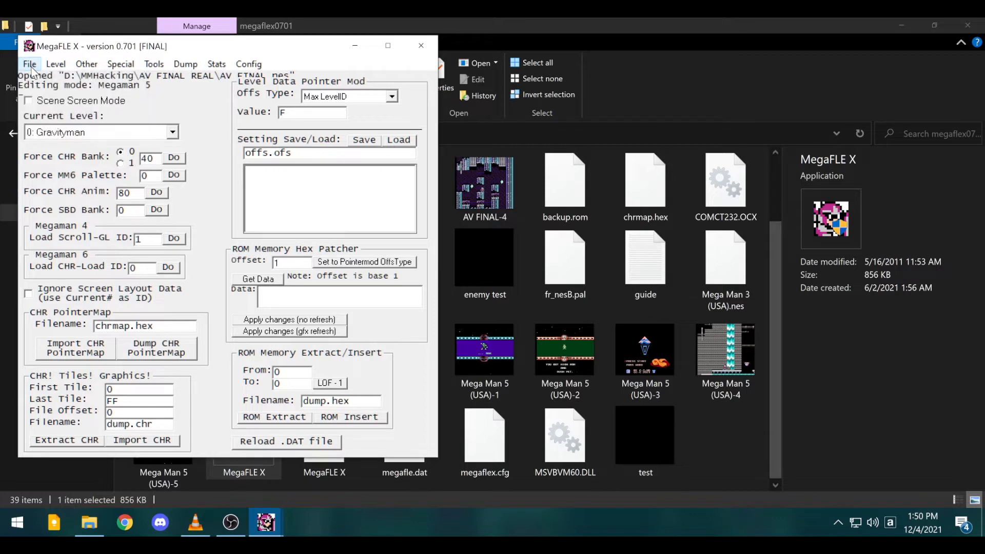
click(30, 65)
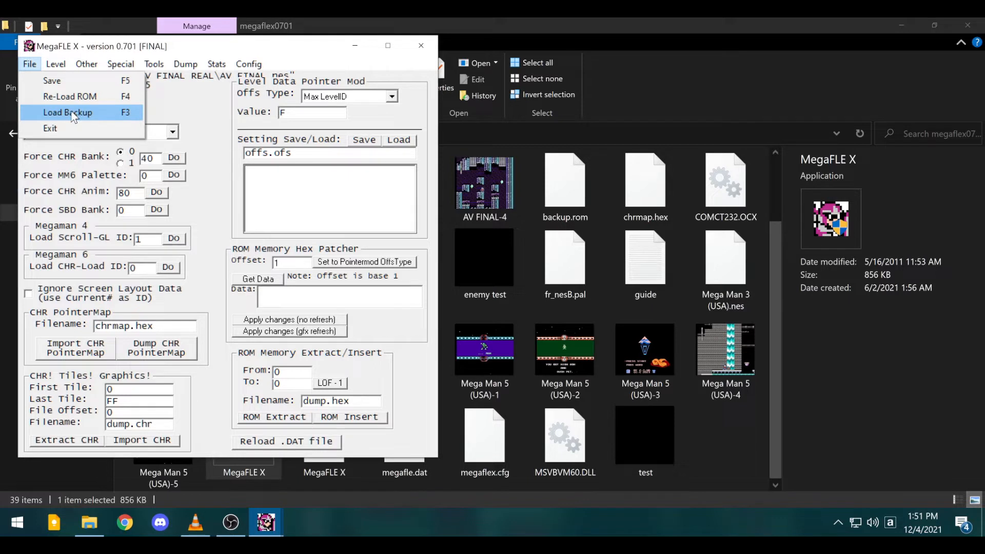
click(217, 119)
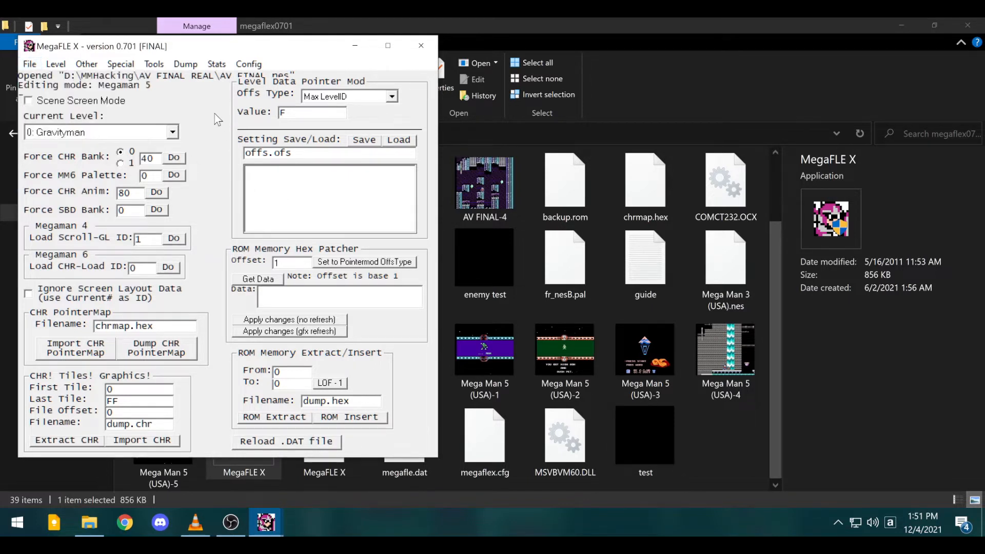
click(30, 66)
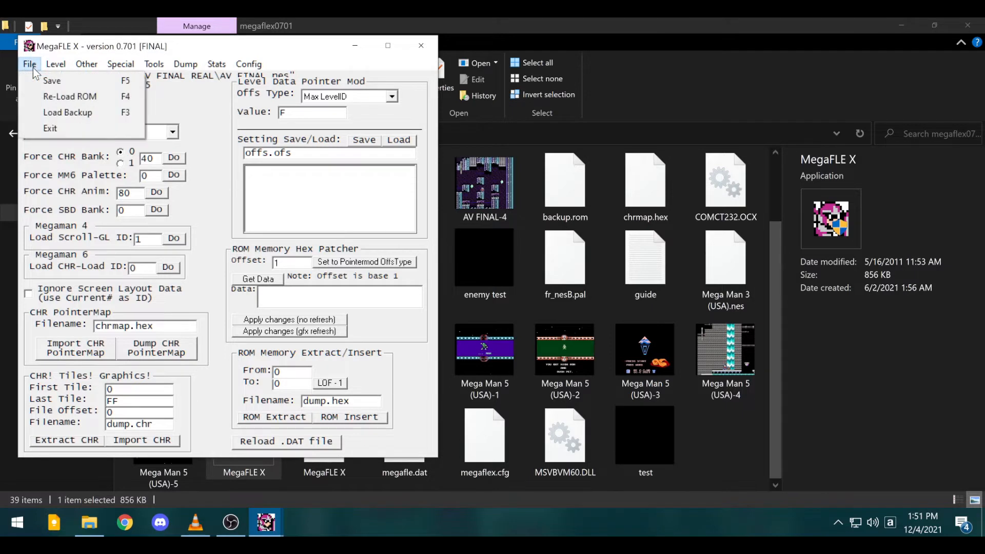
click(34, 69)
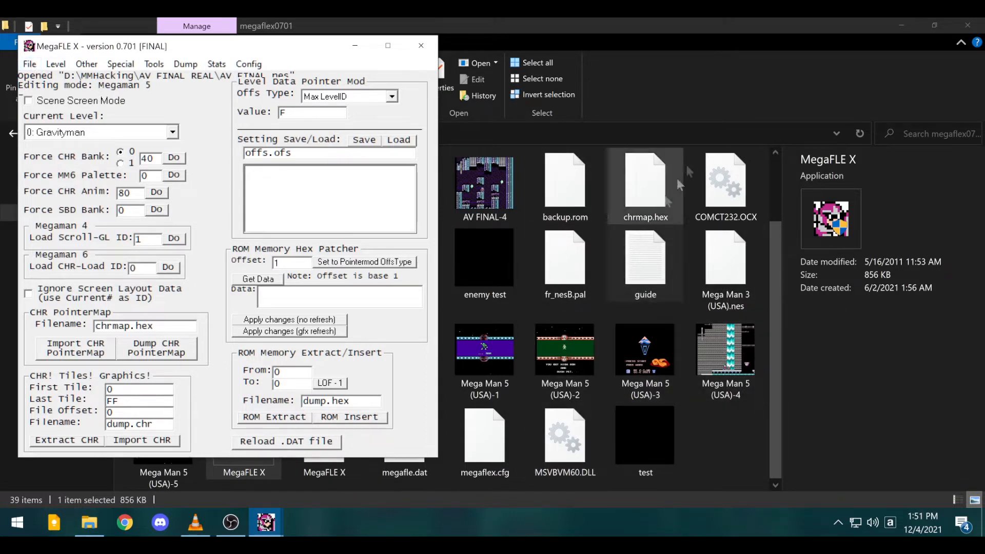
click(54, 66)
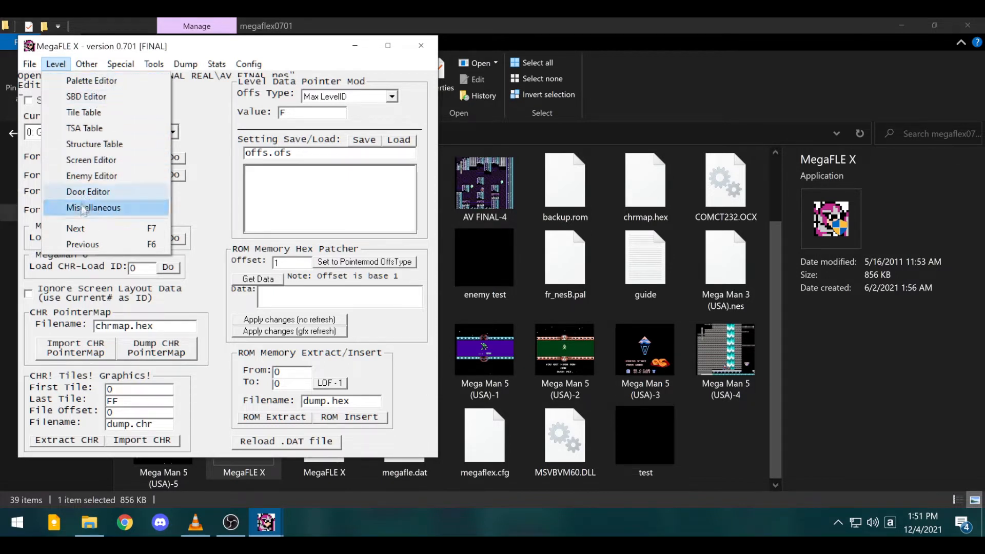
- Briefly open and close the palette editor, SBD editor and tile table
click(93, 84)
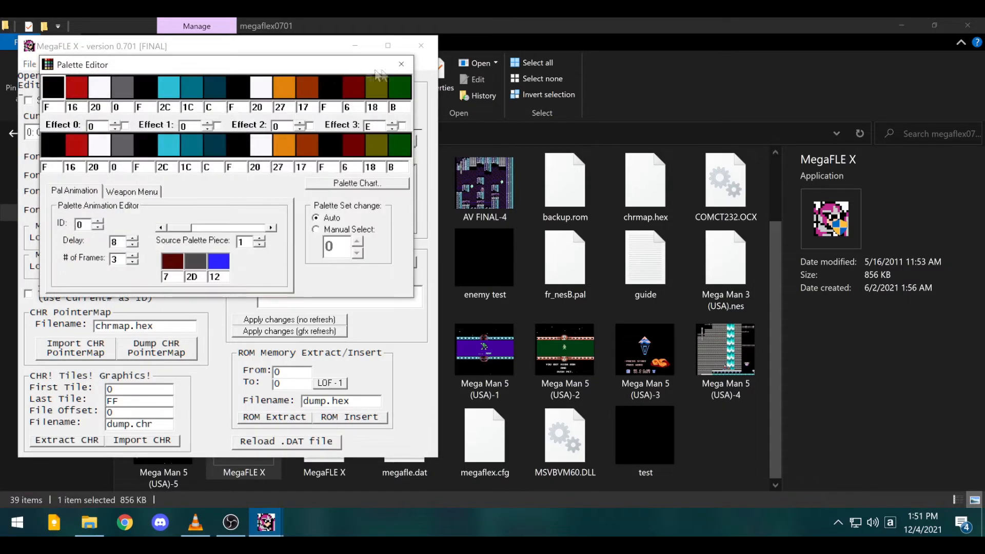
click(56, 64)
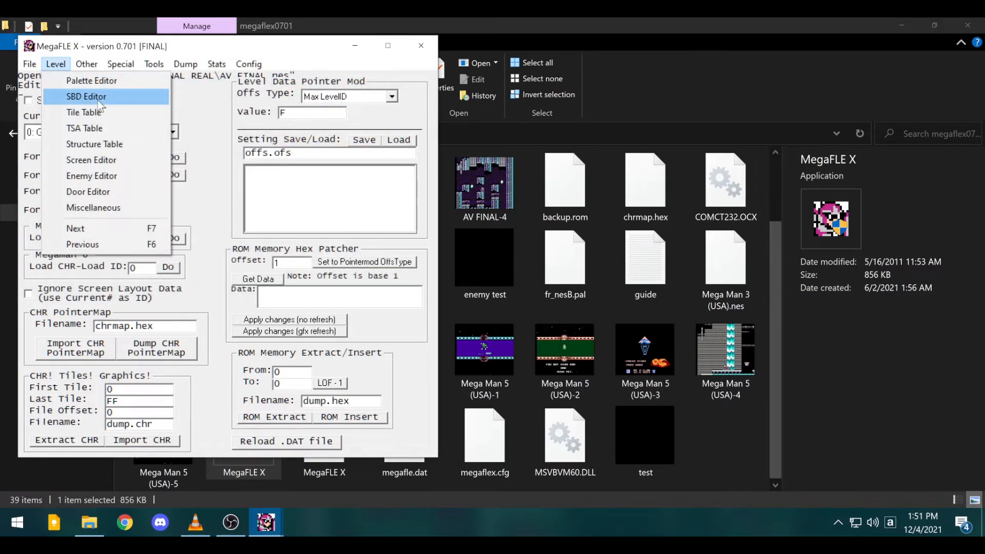
click(82, 97)
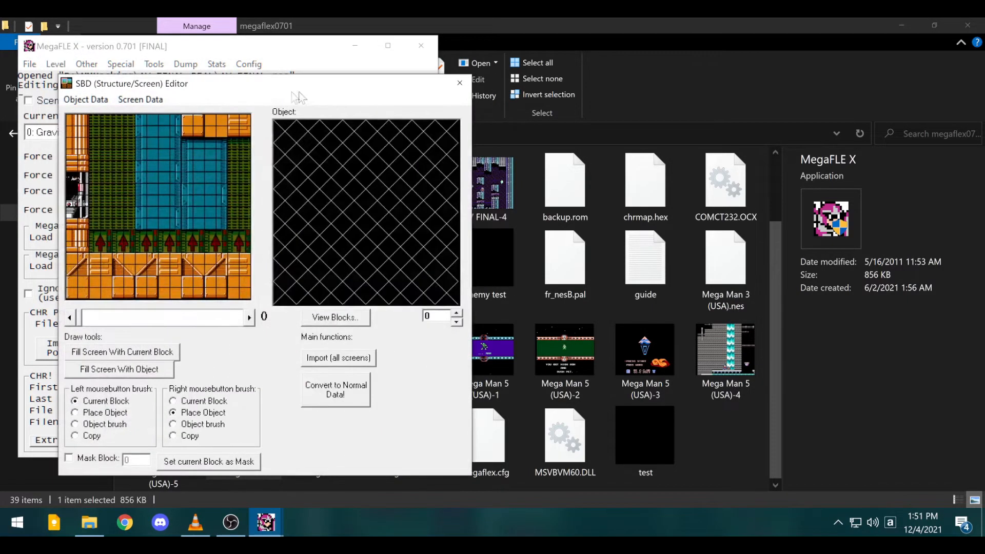
click(460, 82)
click(56, 64)
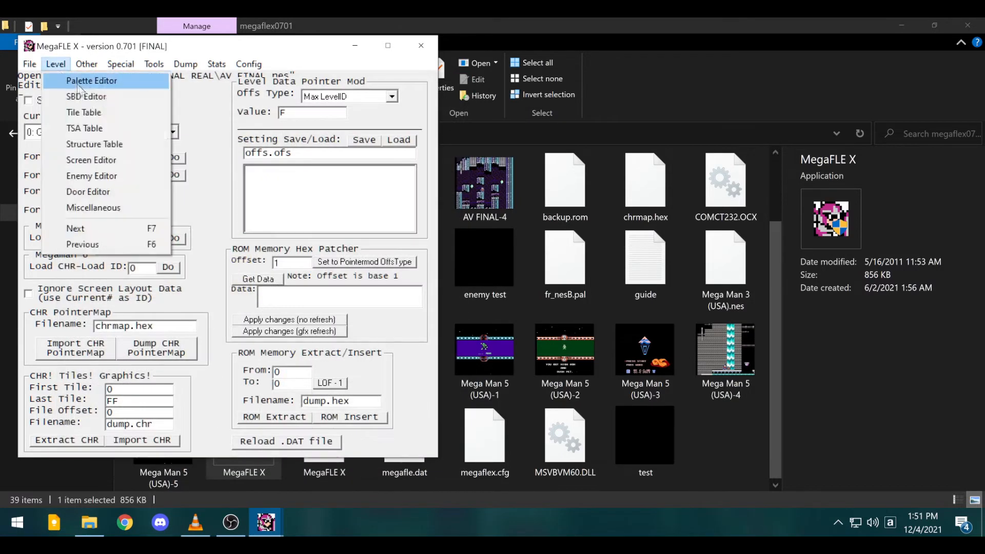
click(82, 112)
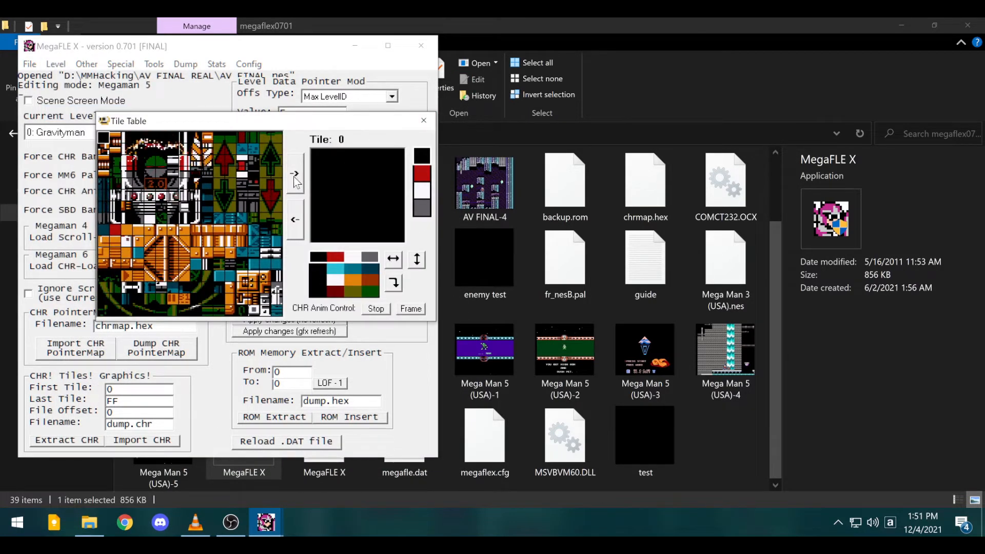
click(424, 120)
- Check tile block types like Wall and Ladder in the TSA Table, then reopen the Level menu
click(87, 63)
mouse_move(55, 63)
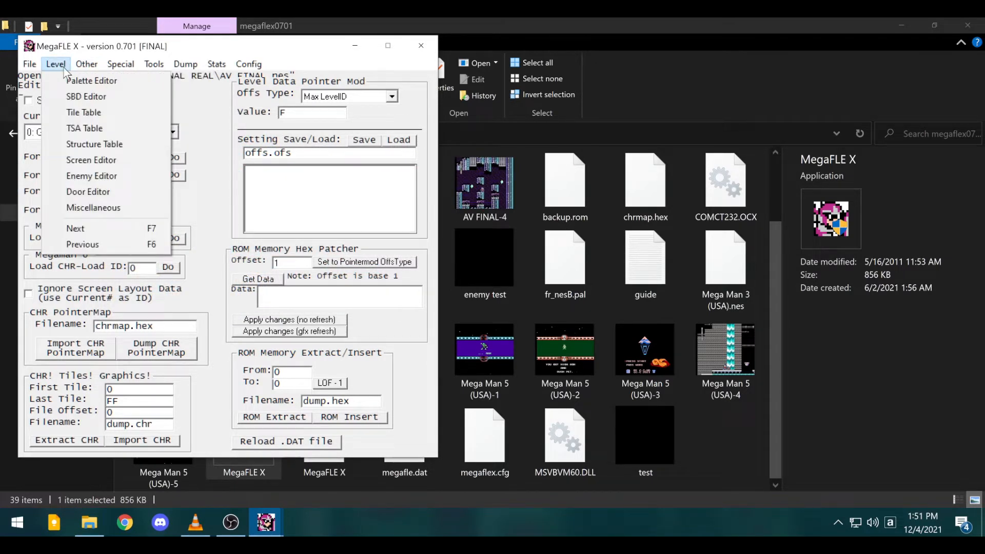
click(82, 126)
click(97, 160)
click(150, 183)
click(170, 237)
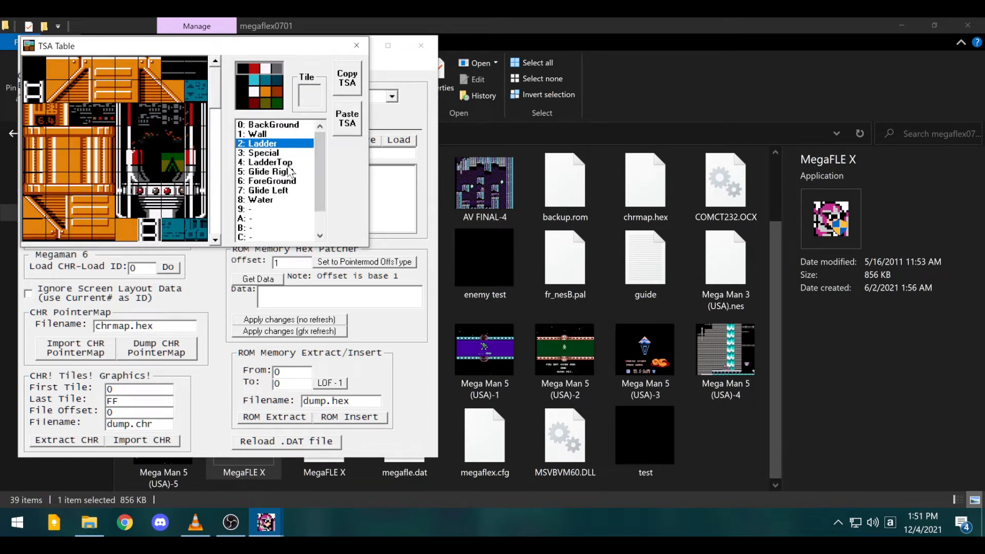
click(357, 45)
click(51, 65)
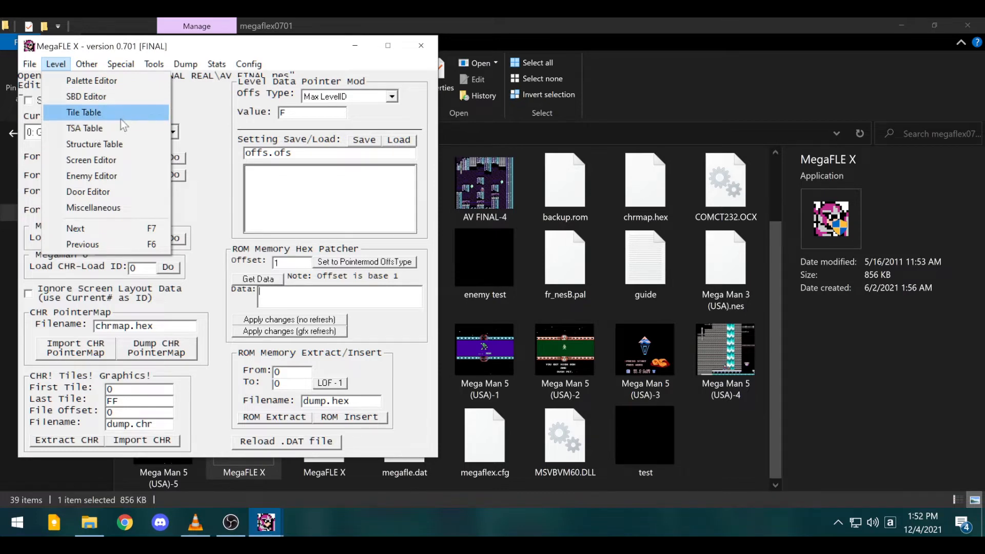
click(105, 144)
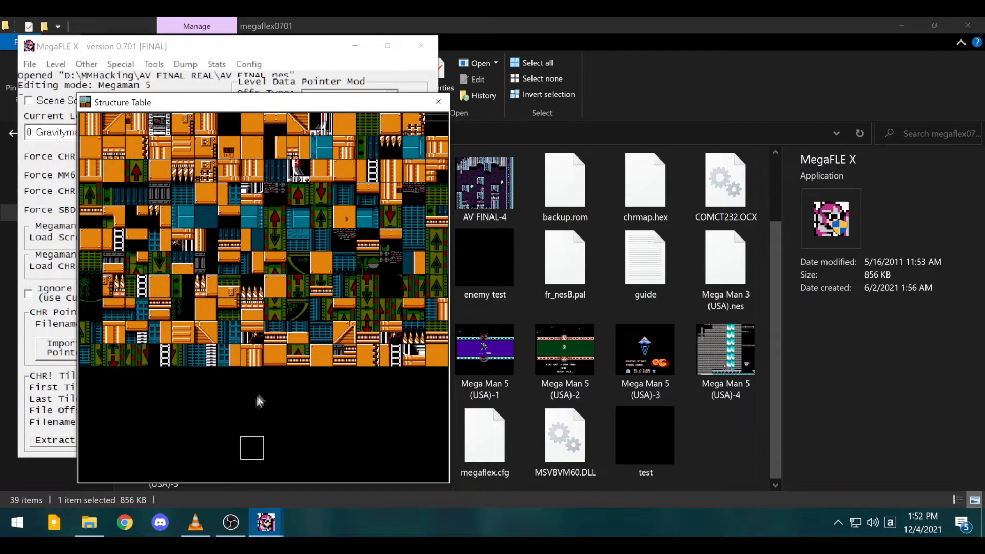
click(439, 101)
click(56, 64)
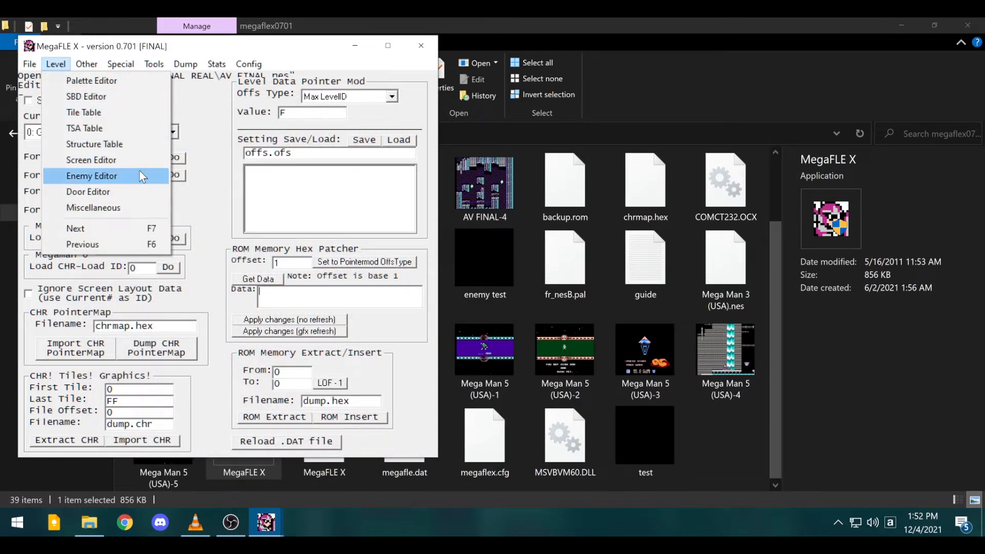
- Paint pillar blocks over the arrow floor tiles on screen 0 in the Screen Editor
click(115, 159)
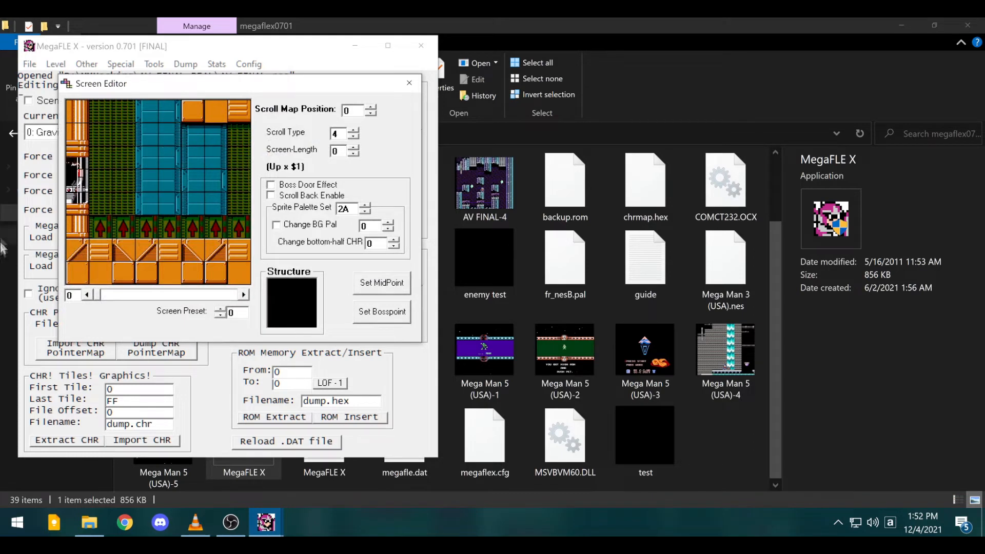
right_click(75, 223)
drag(97, 226, 140, 228)
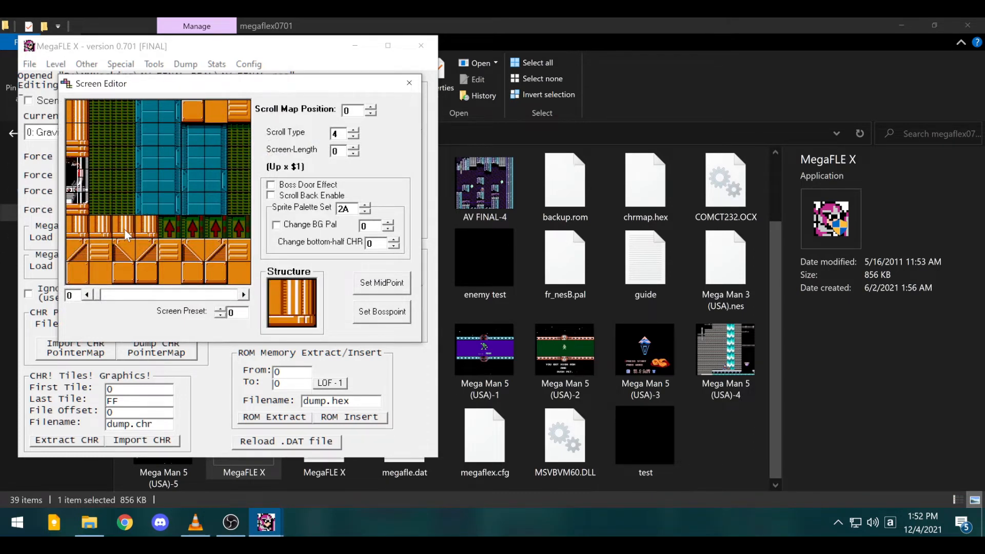
right_click(77, 204)
drag(97, 204, 131, 204)
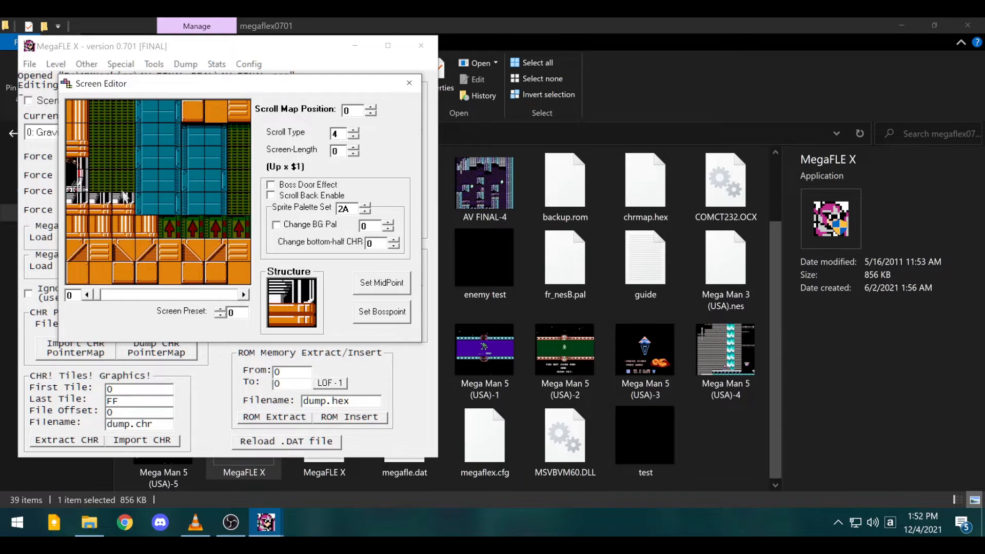
click(140, 205)
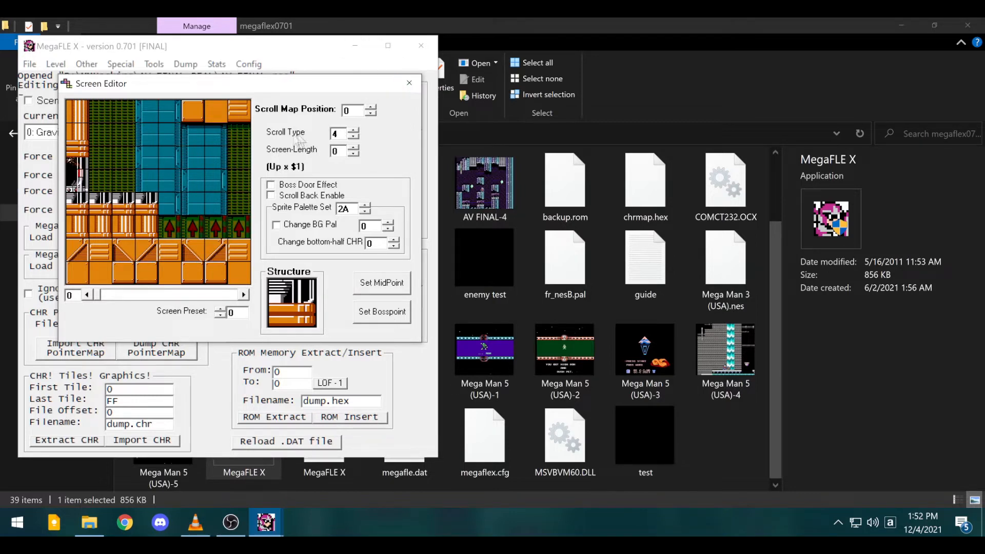
click(409, 83)
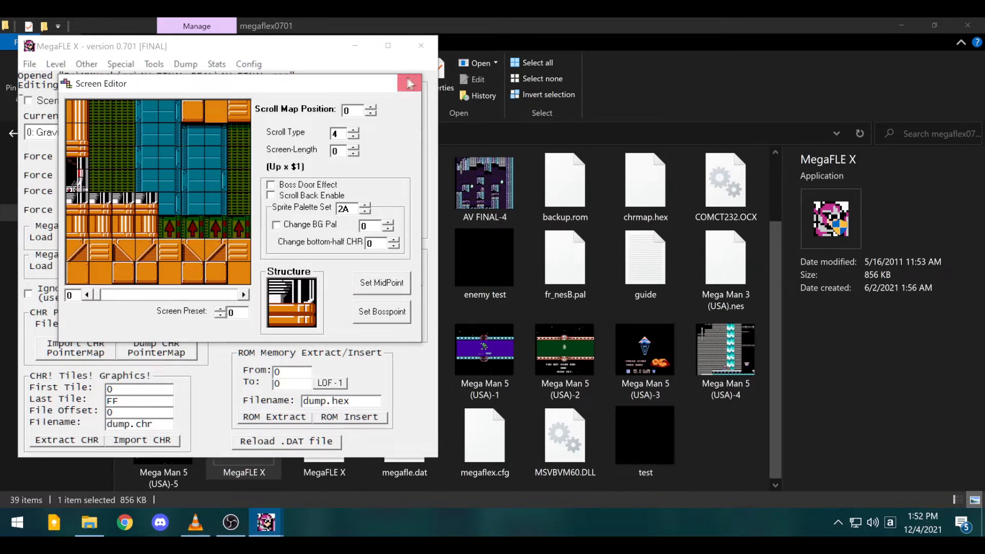
- Show screen 1 in the Enemy Editor with the Screen Editor placed beside it
click(87, 64)
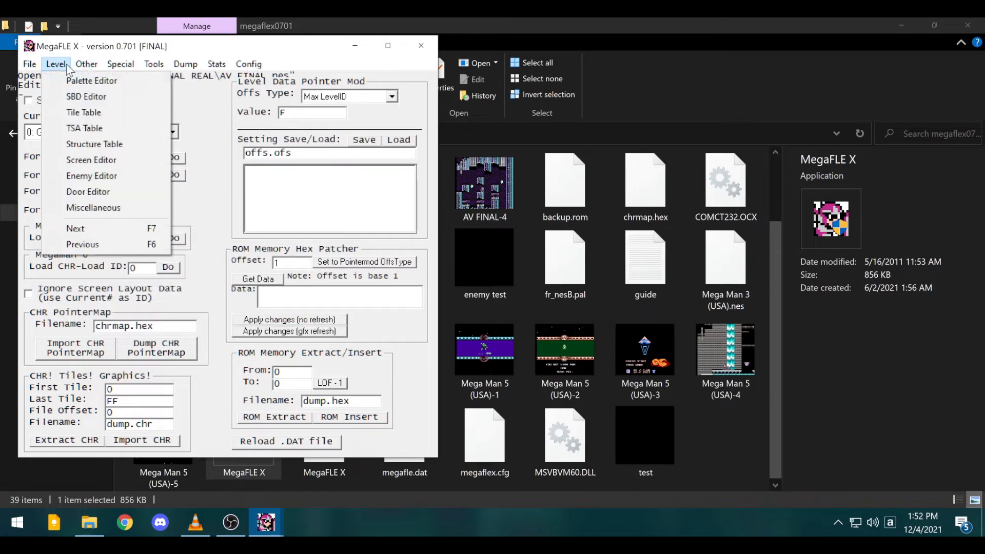
click(82, 167)
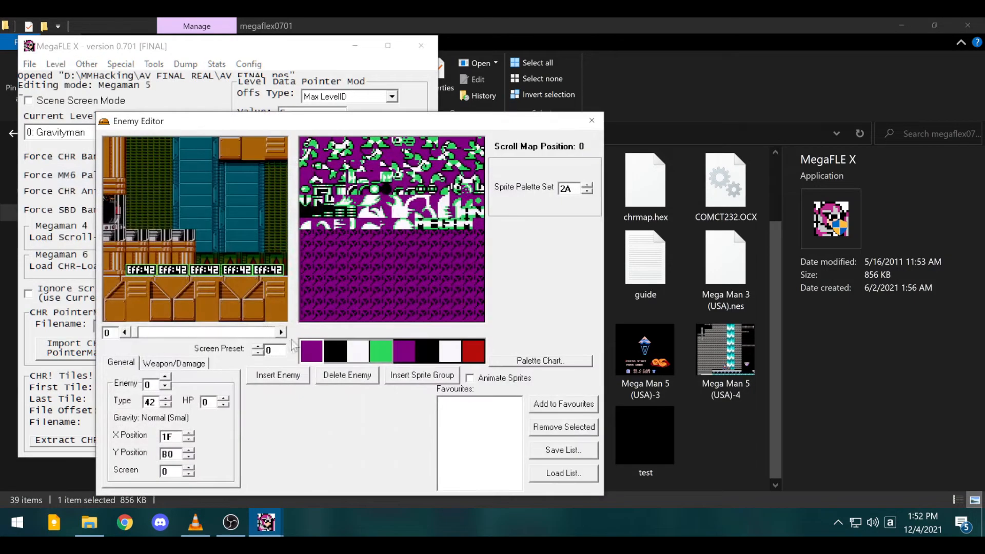
click(282, 332)
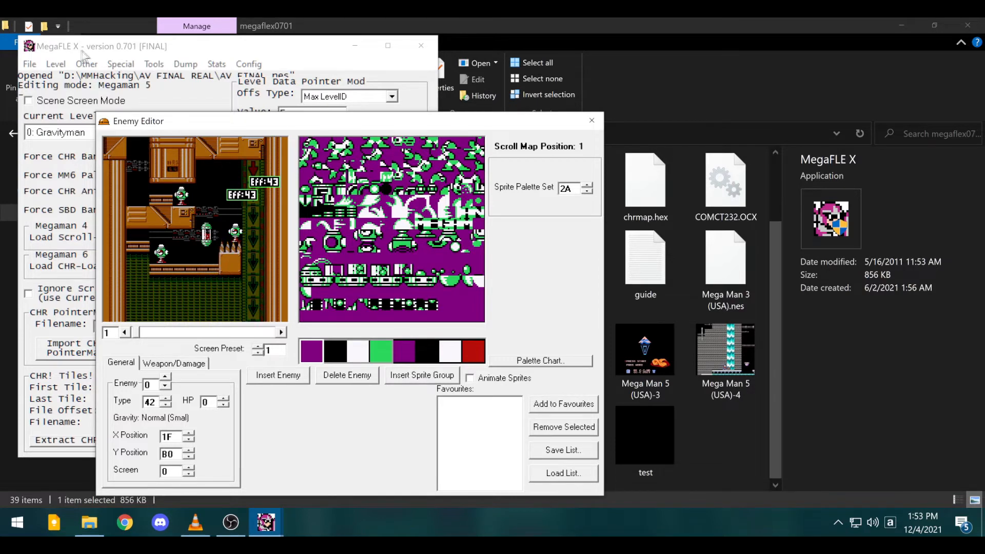
drag(83, 51, 82, 55)
click(55, 67)
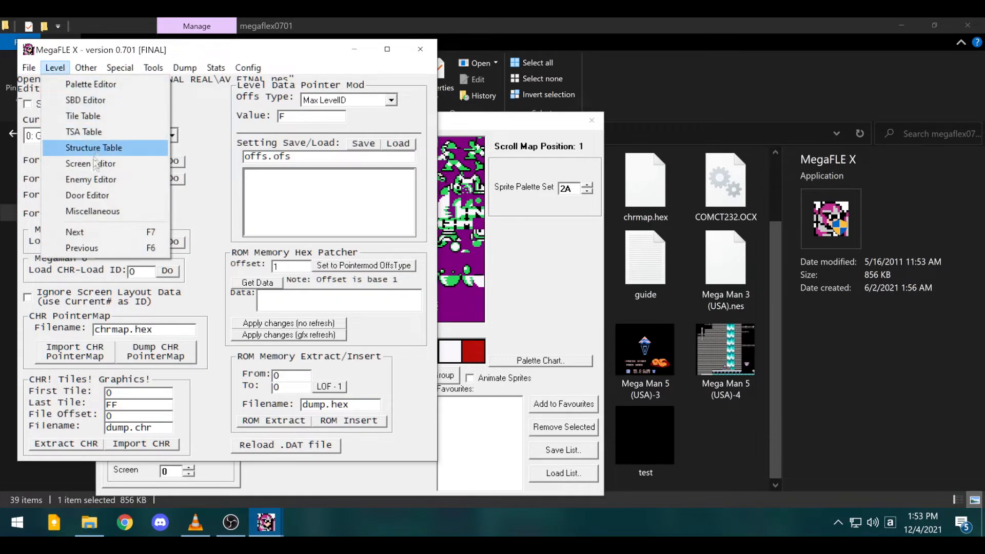
click(82, 161)
drag(206, 109, 728, 100)
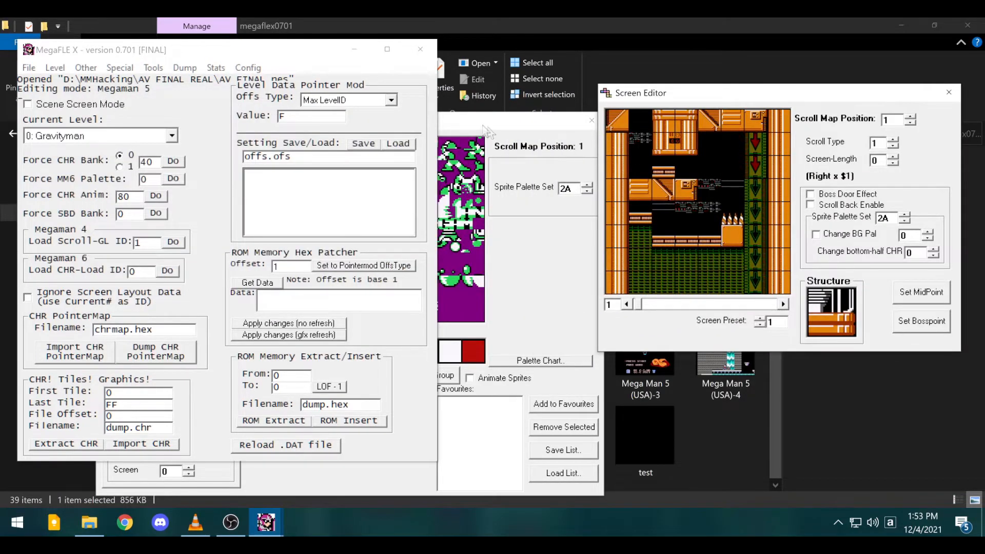
click(481, 128)
- Place a white pipe block, move the Gravity Aimer onto the spikes, and close both editors
click(690, 218)
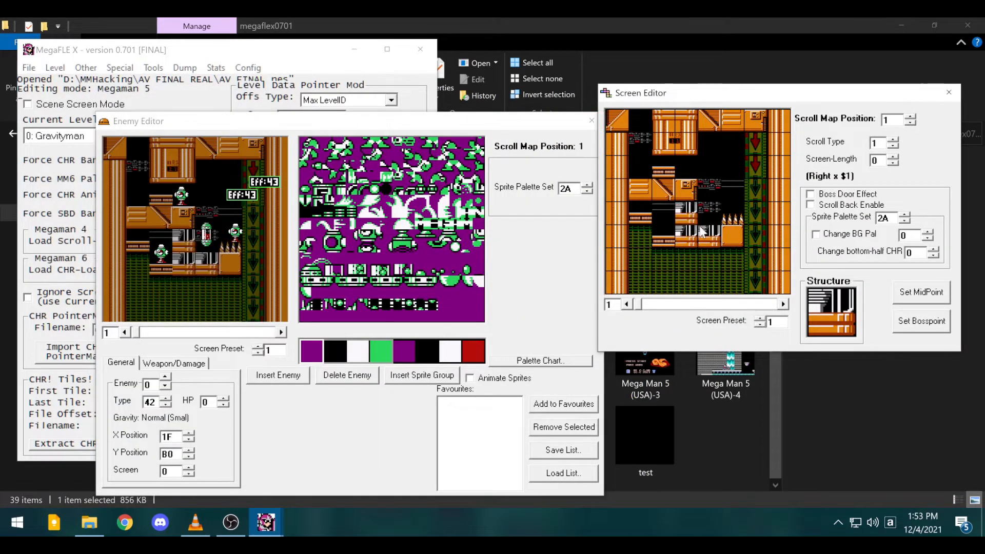
click(545, 243)
click(207, 235)
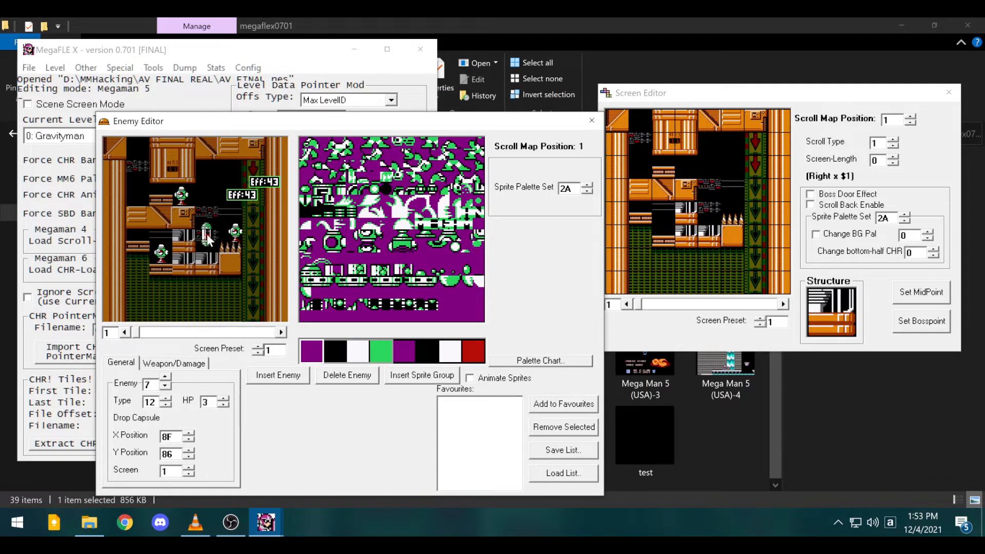
click(235, 233)
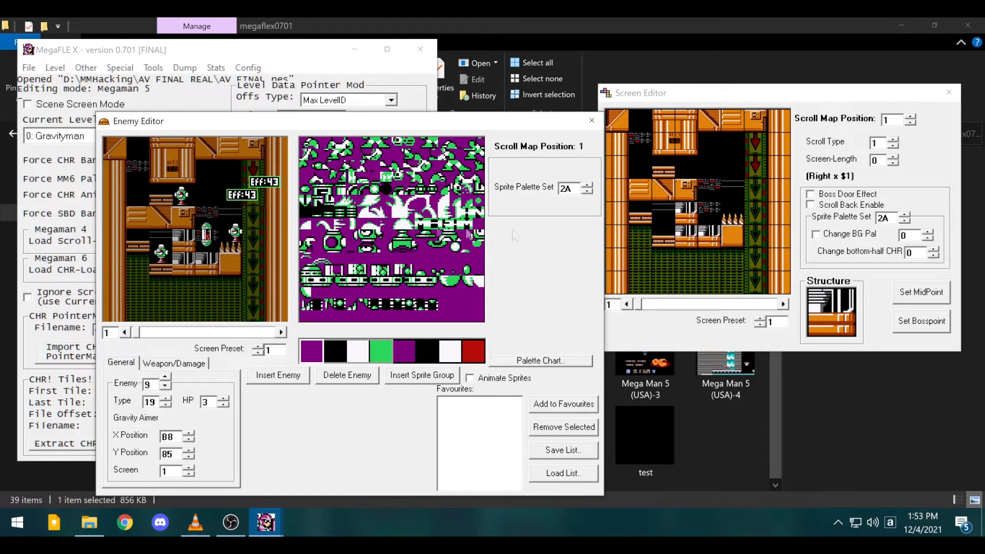
mouse_move(235, 234)
mouse_down()
mouse_move(188, 248)
mouse_move(150, 213)
mouse_move(178, 245)
mouse_move(216, 231)
mouse_up()
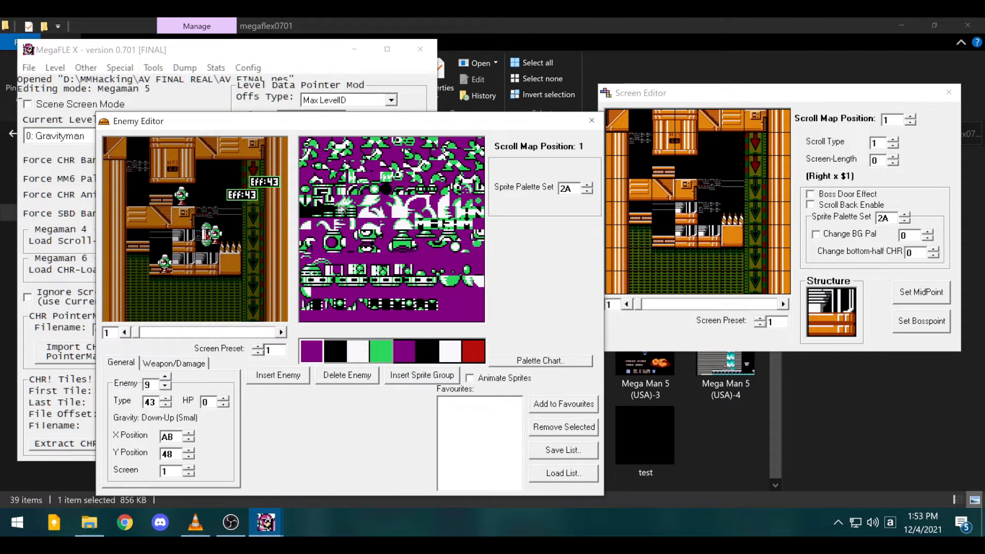
click(241, 195)
drag(216, 235, 231, 237)
click(165, 263)
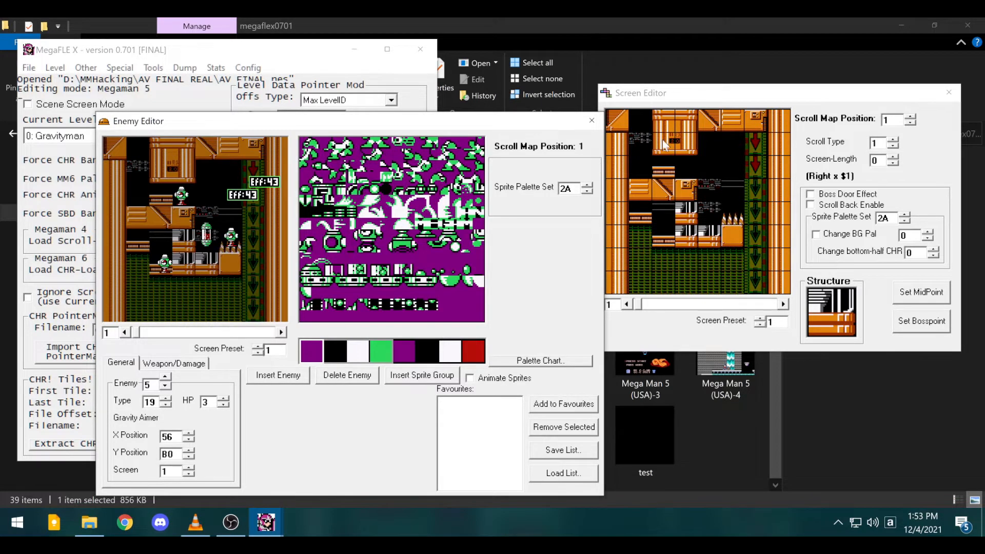
click(590, 123)
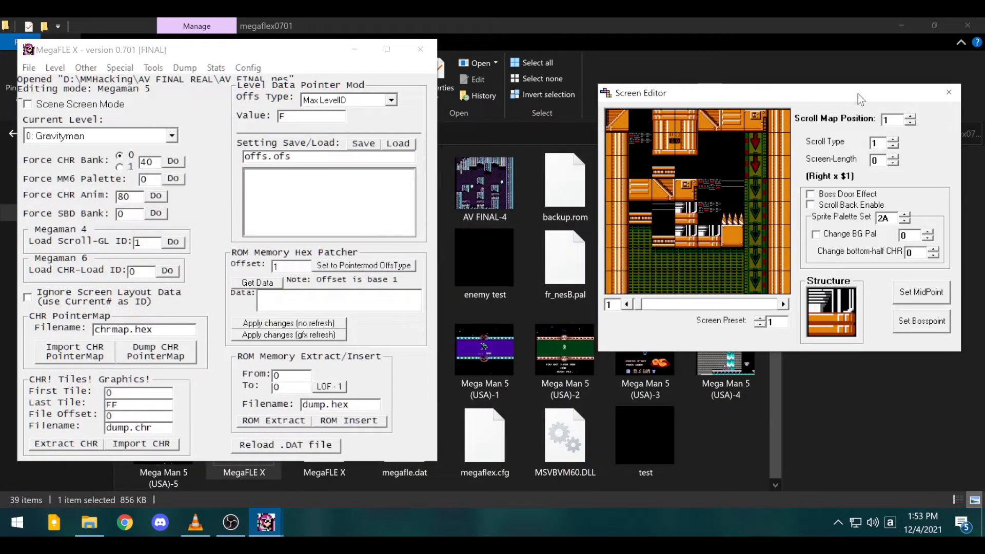
click(949, 92)
- Inspect the Door Editor's hatch grid on TSA block E3, then close it and reopen the Level menu
click(54, 68)
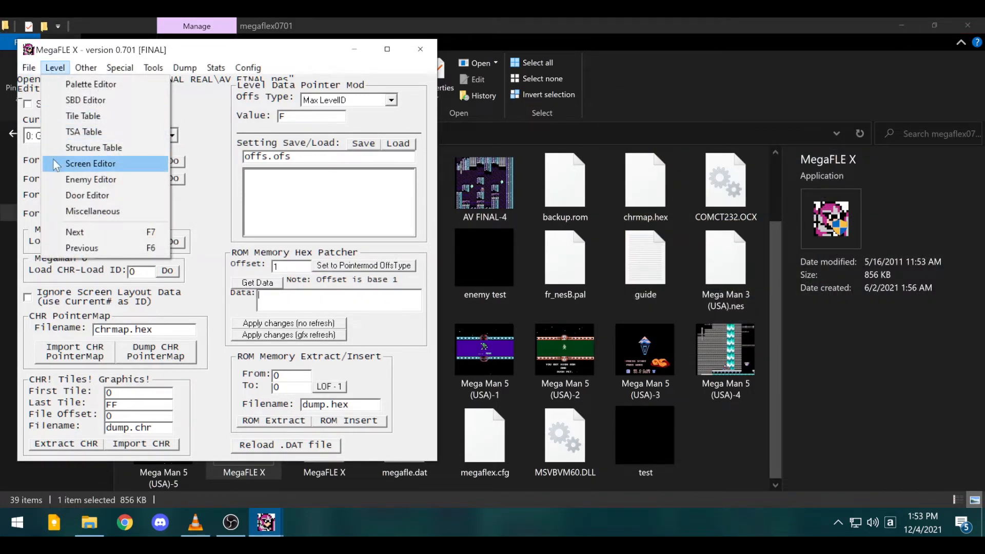
click(123, 195)
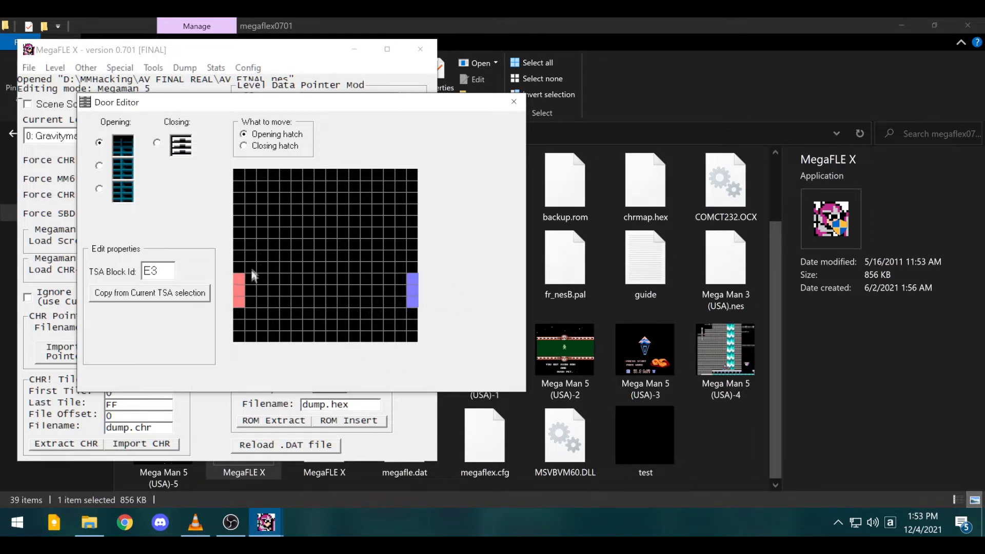
click(514, 102)
click(55, 67)
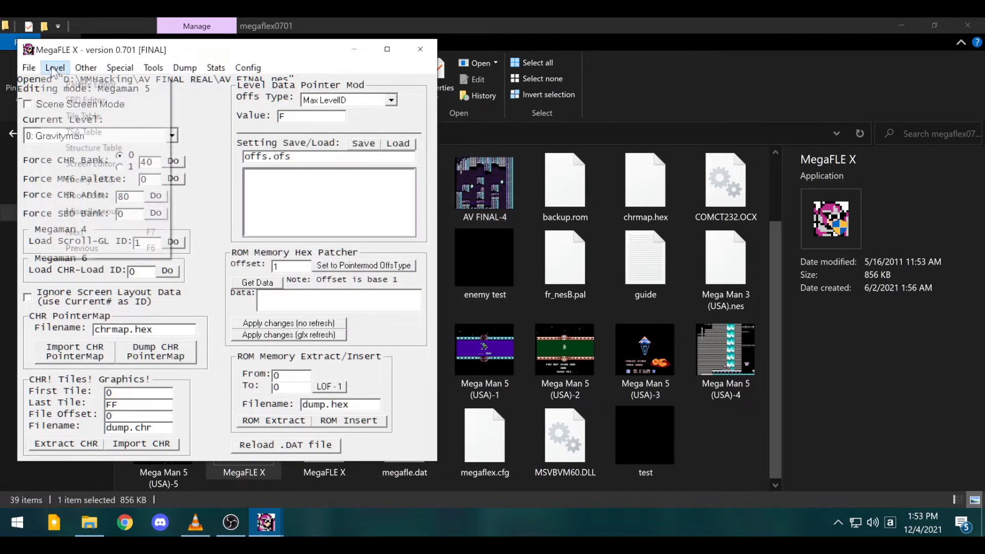
click(92, 211)
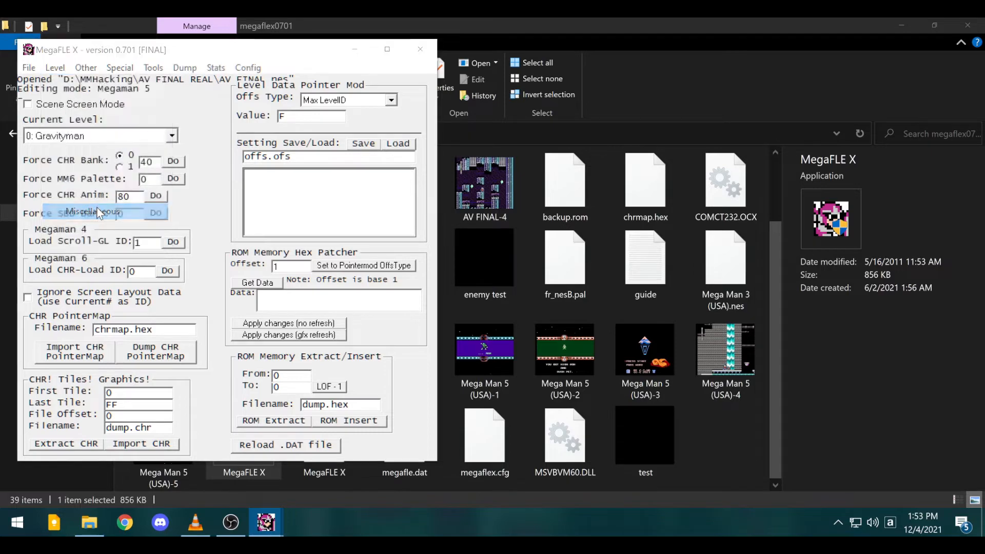
drag(164, 58, 556, 148)
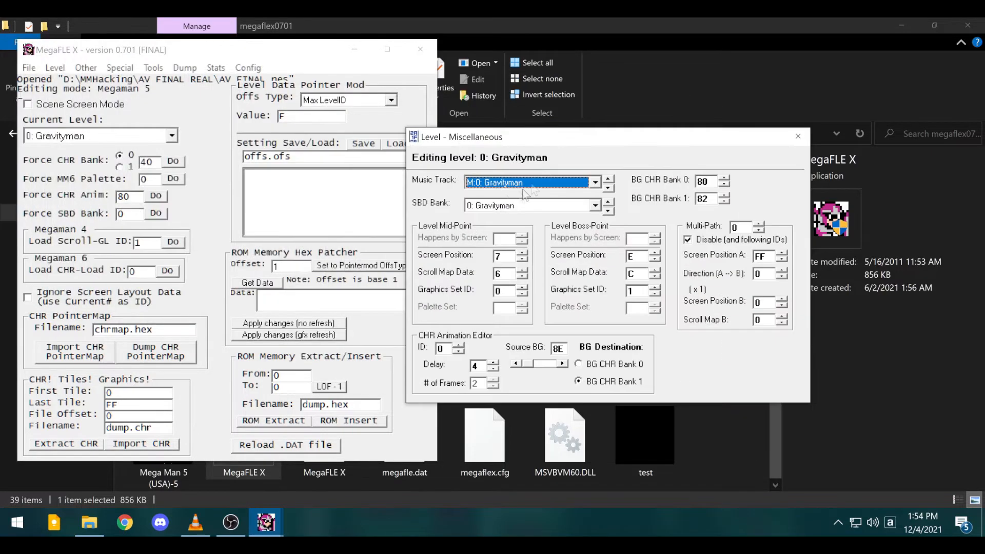
click(521, 183)
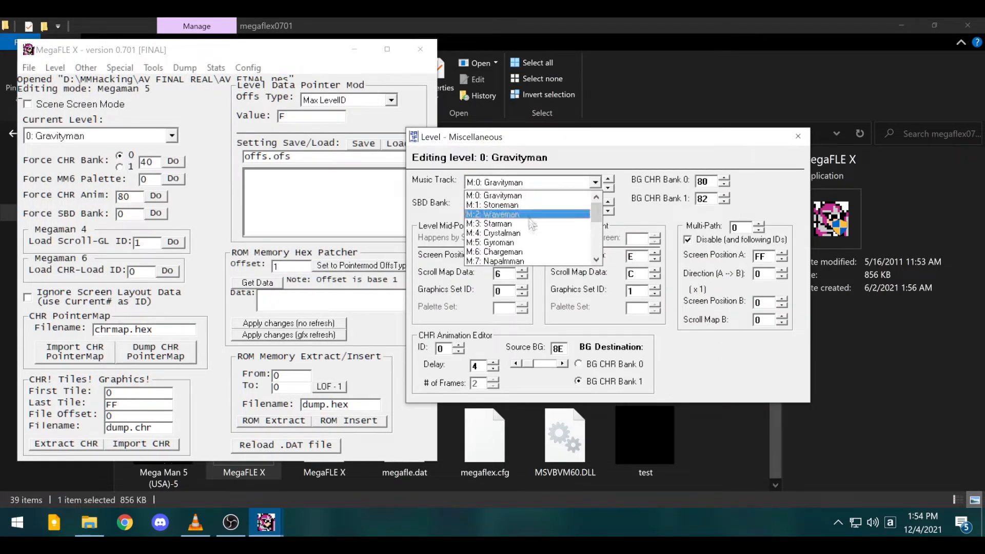
click(505, 196)
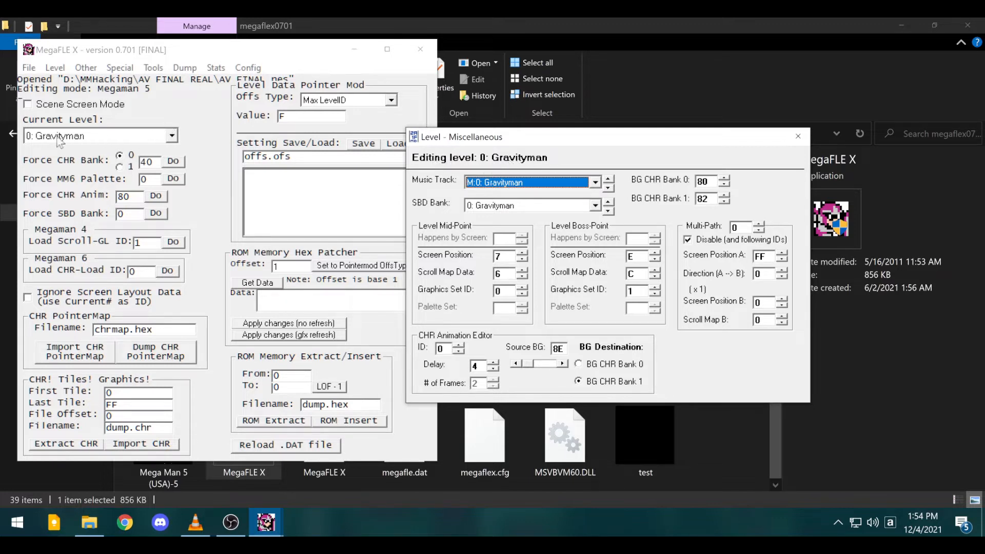
click(572, 182)
scroll(539, 247, down, 4)
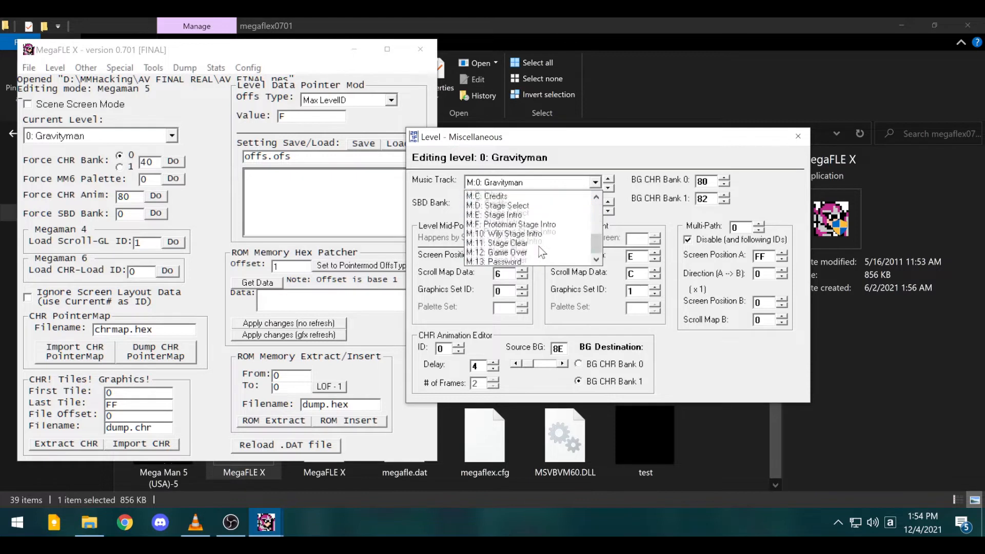
click(538, 247)
click(528, 211)
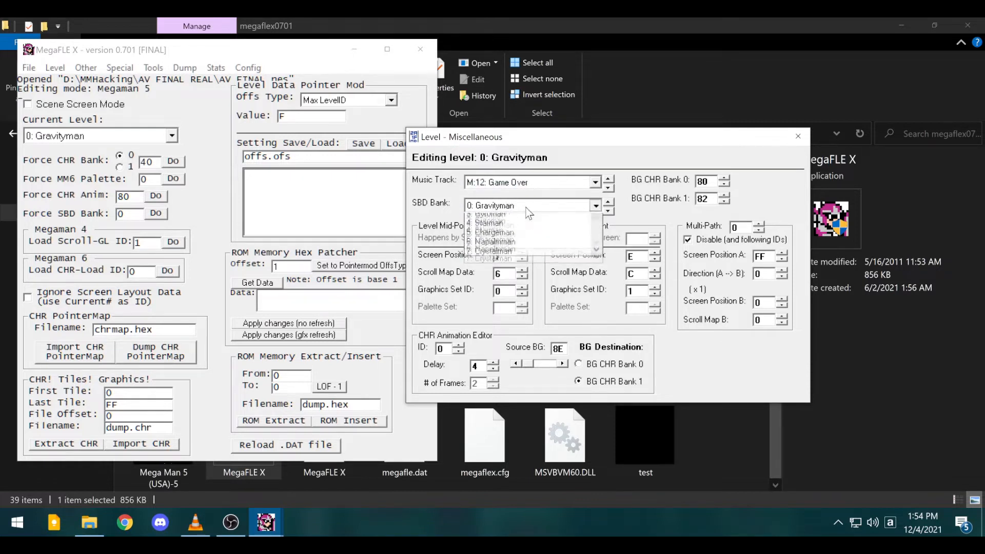
click(529, 212)
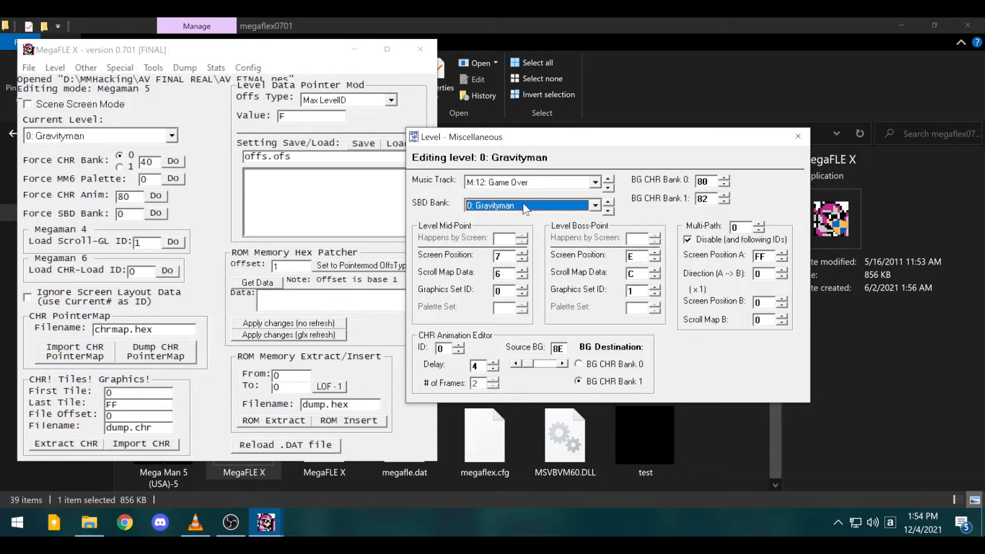
click(526, 206)
click(522, 204)
click(53, 68)
click(113, 164)
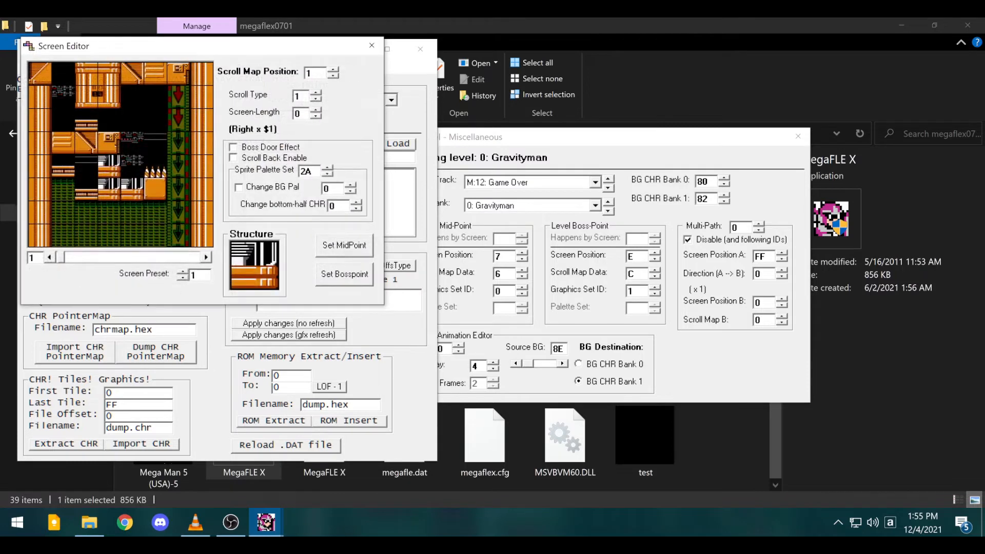
click(547, 251)
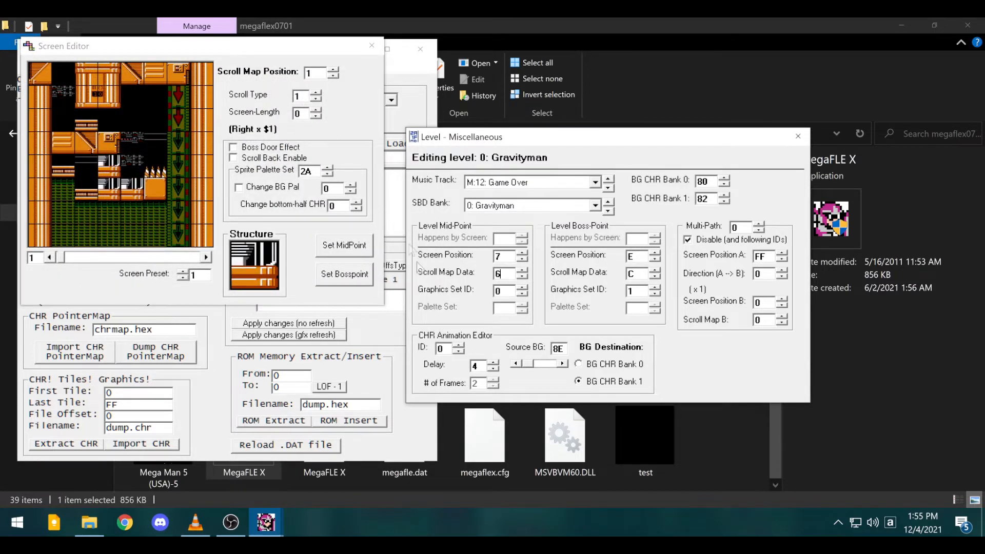
click(497, 291)
double_click(497, 291)
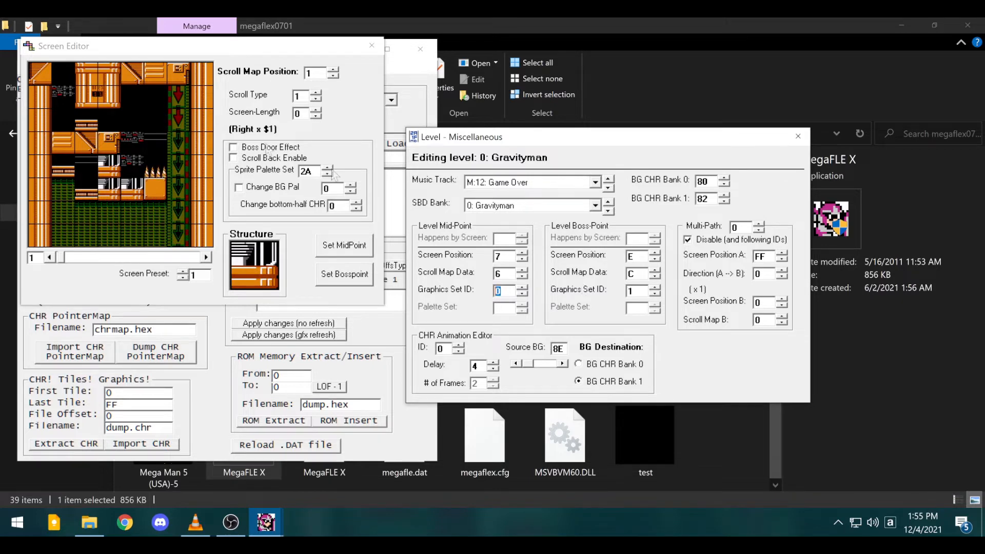
click(371, 46)
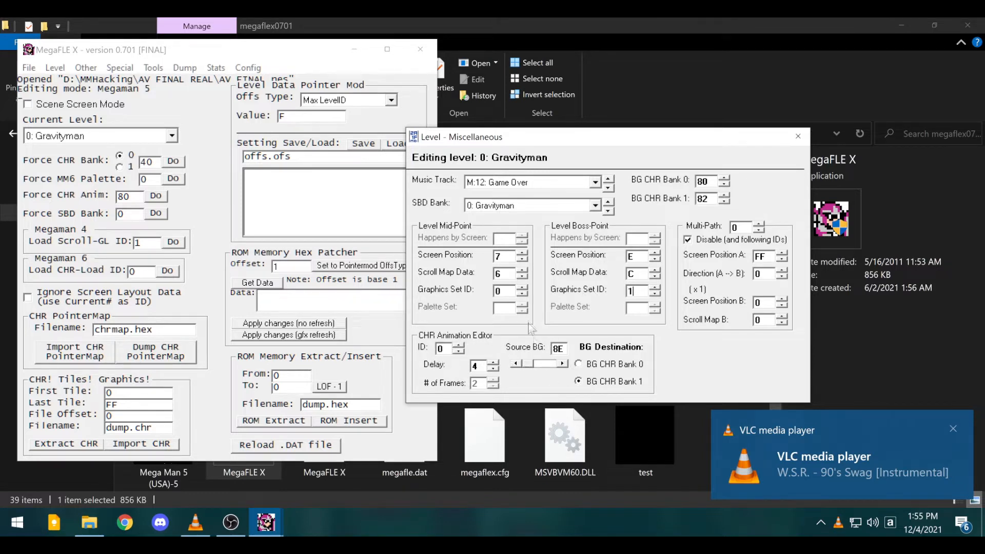
- Close Level - Miscellaneous and open the Text Editor beside the main window
click(798, 136)
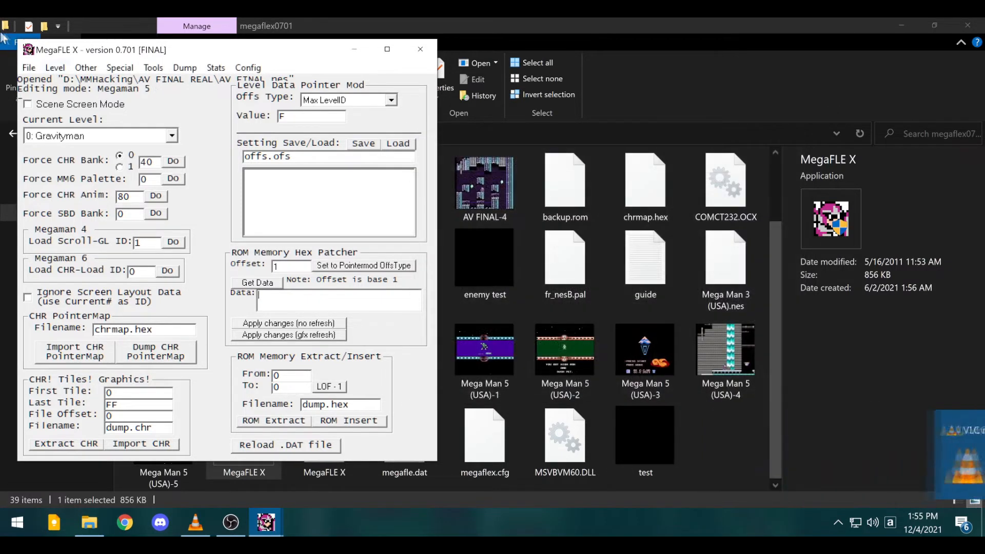
click(52, 73)
mouse_move(109, 70)
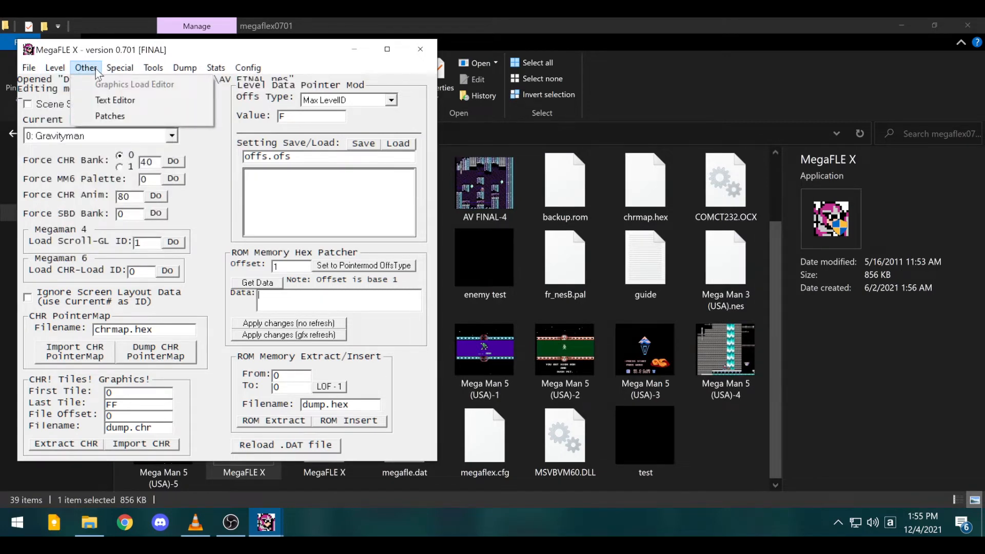
click(117, 97)
drag(177, 83, 469, 152)
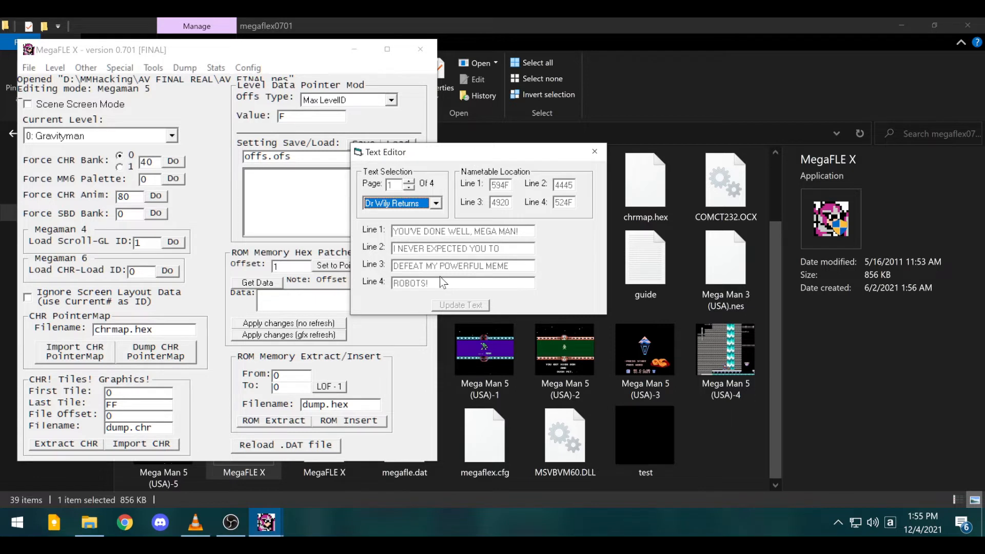
- Browse MM5 Robots End, Proto Intro, Staff End and Dr Wily Returns pages 2–3
click(428, 203)
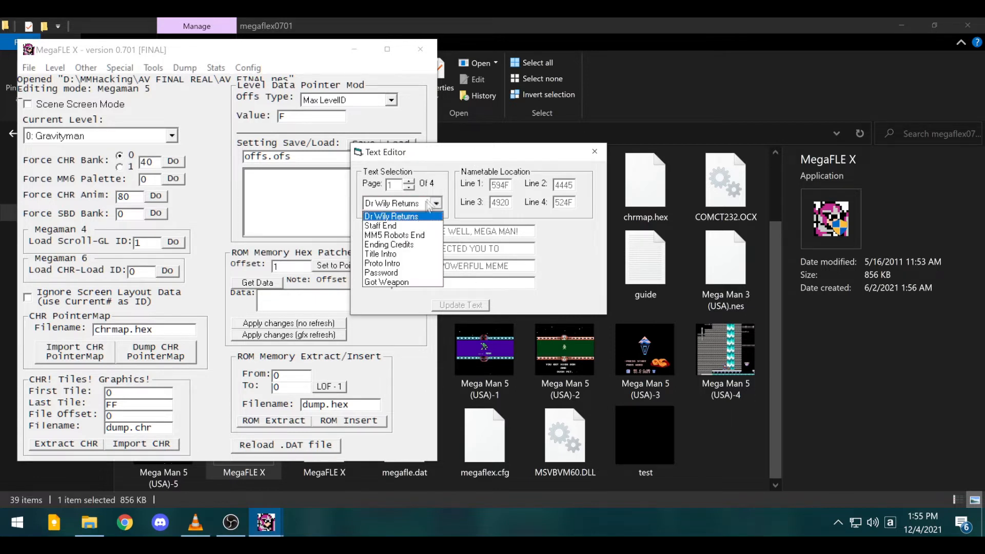
click(405, 235)
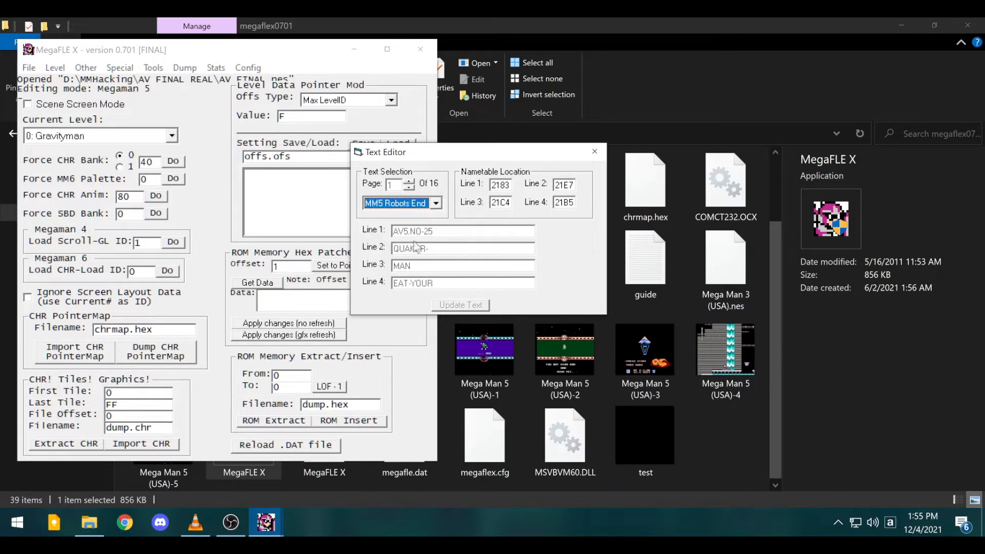
click(418, 203)
click(410, 262)
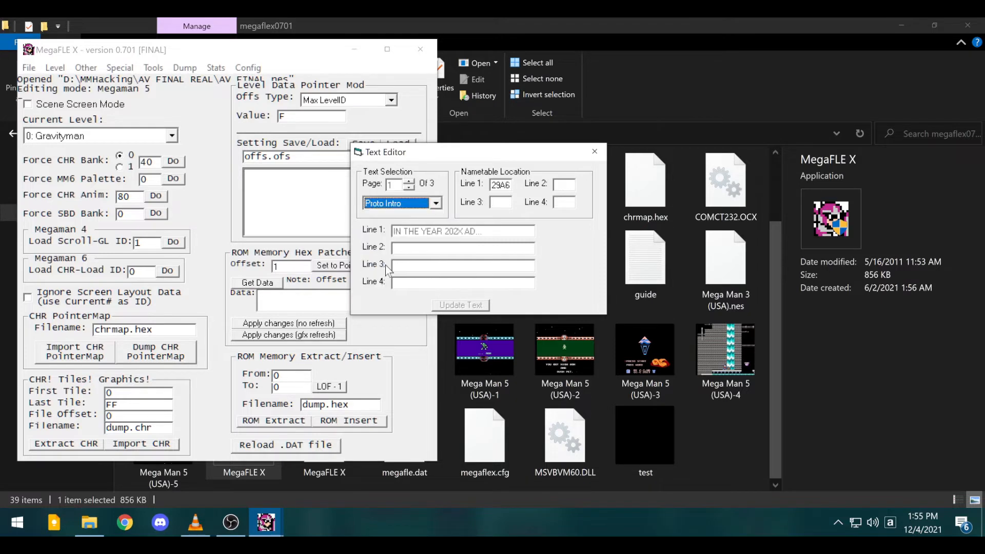
click(424, 208)
click(389, 232)
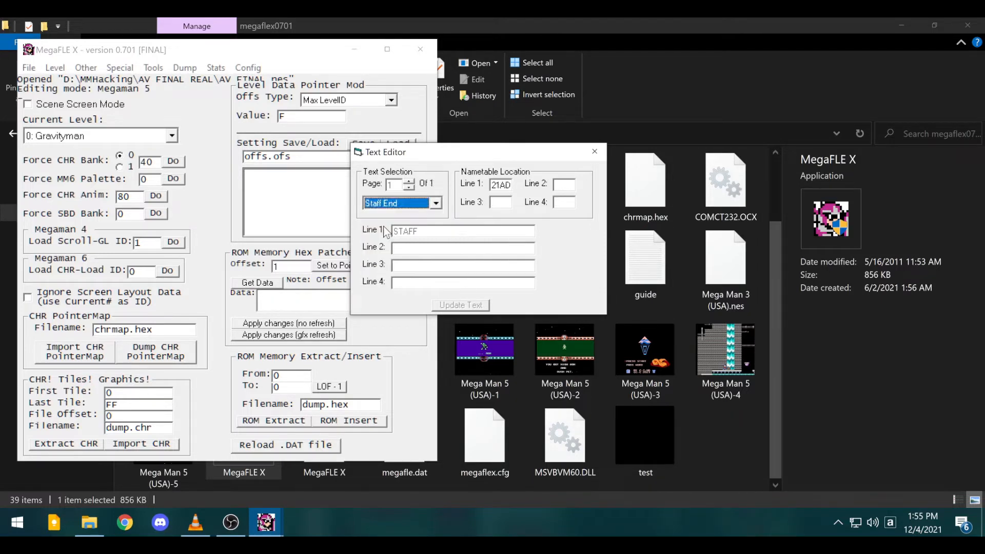
click(421, 208)
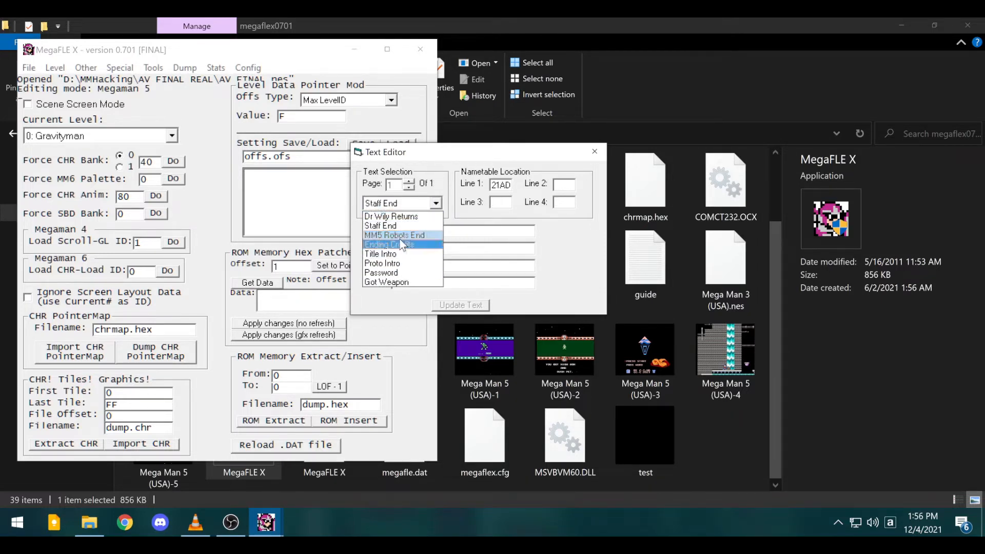
click(403, 230)
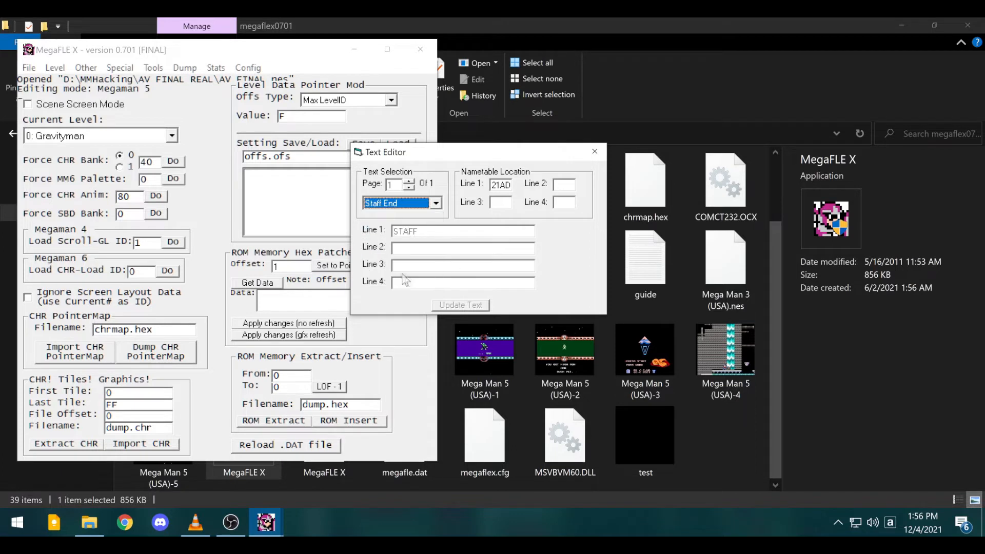
click(413, 203)
click(410, 213)
click(409, 180)
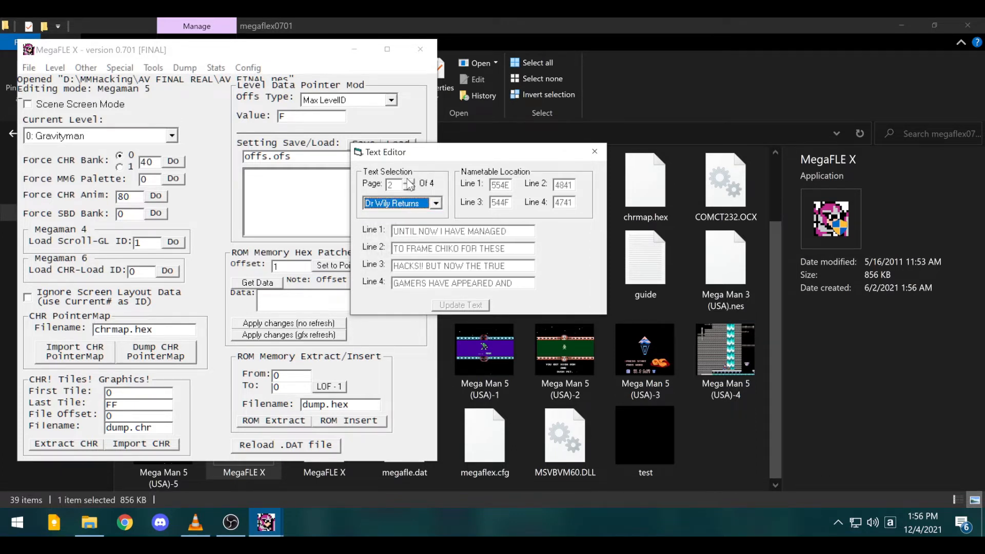
click(409, 180)
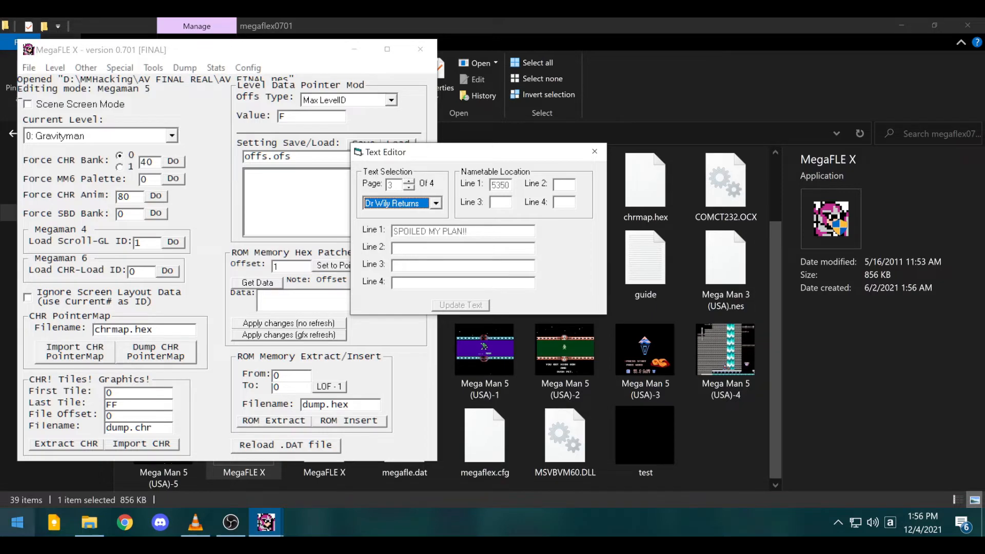
- Launch HxD from the Start menu and view its recent files list
click(17, 523)
click(301, 418)
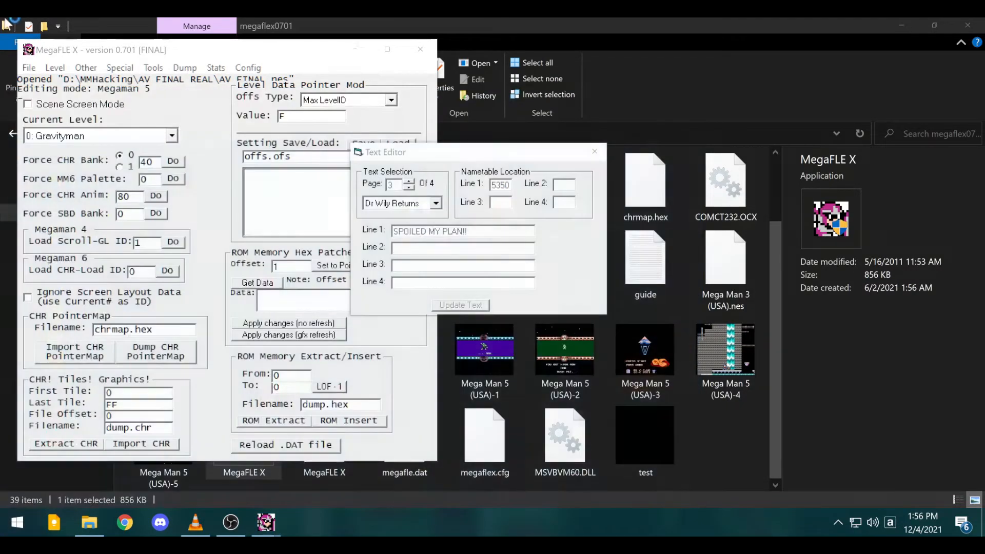
click(45, 65)
click(47, 66)
click(43, 63)
click(44, 62)
- Open AV FINAL ROB.nes in HxD and search it for the text 'staff'
click(41, 63)
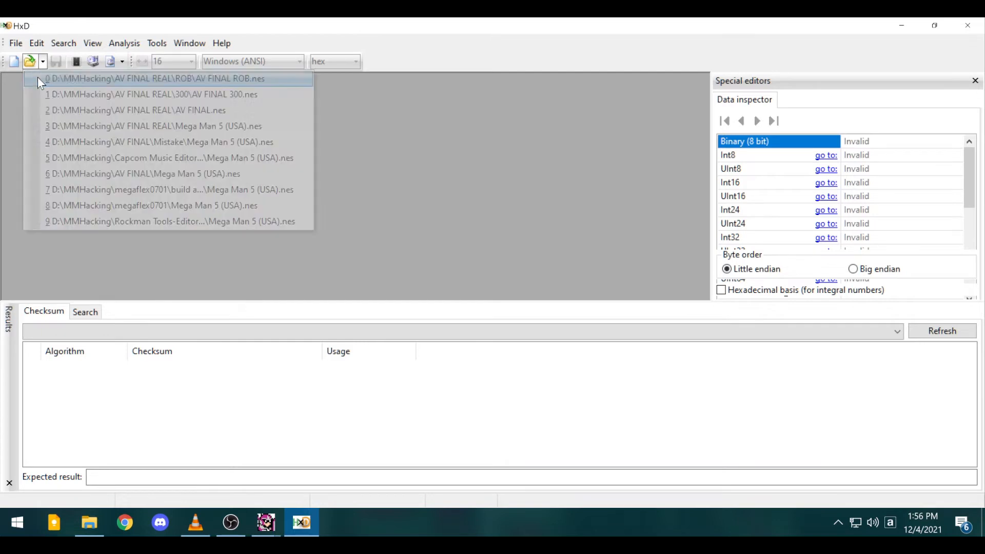
click(38, 77)
key(ctrl+f)
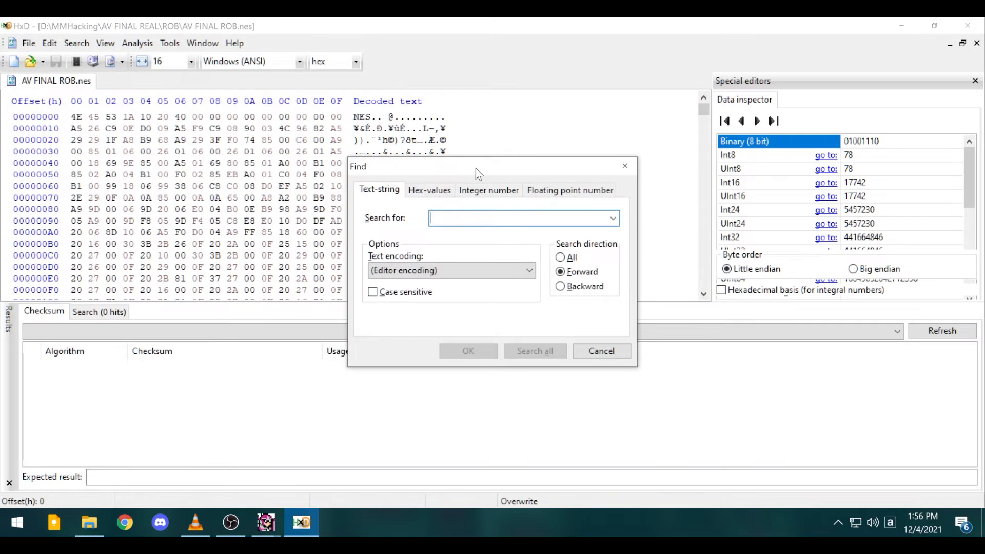
text(staff)
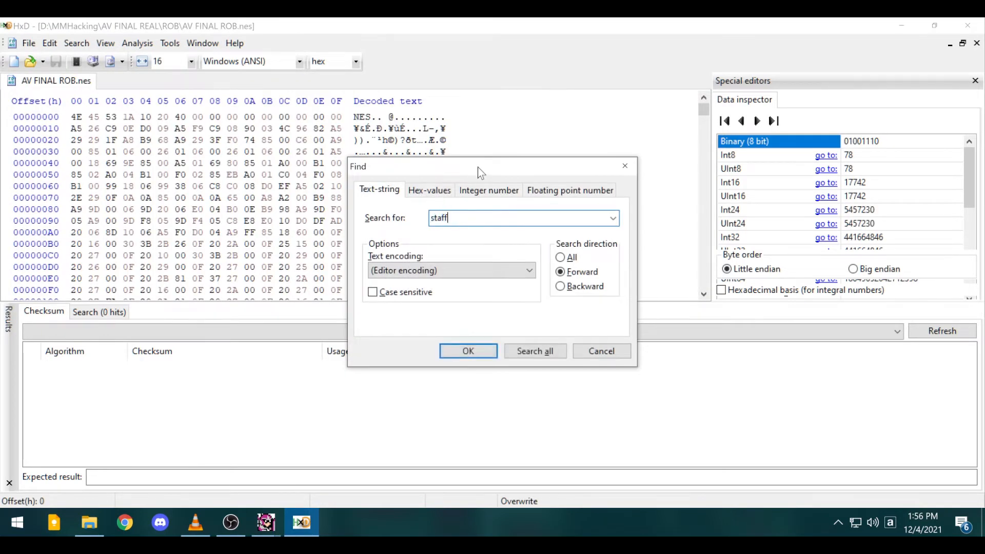
key(Return)
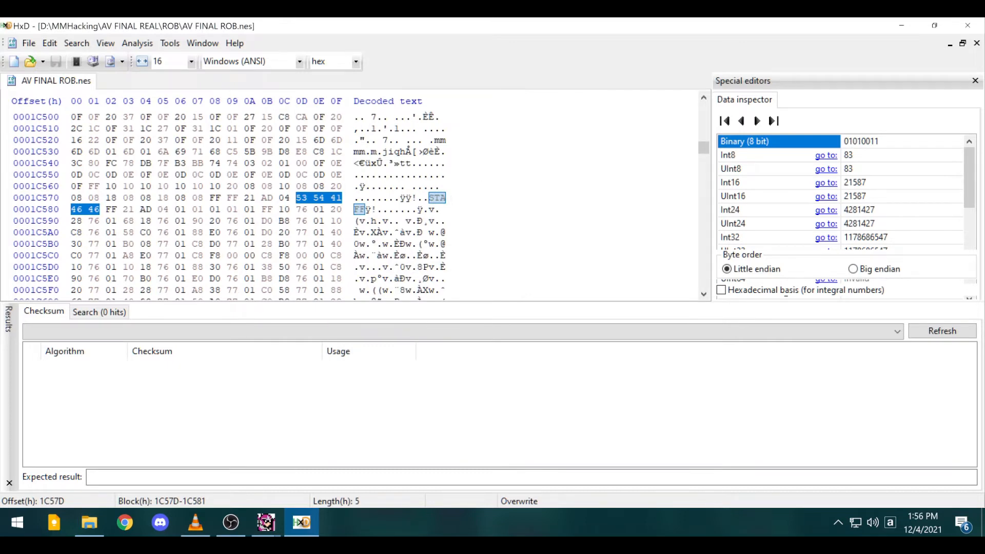
- Go to byte 1E06E in the robot names and try an edit, cancelling the file-size change
click(449, 210)
scroll(360, 205, down, 8)
scroll(359, 206, down, 20)
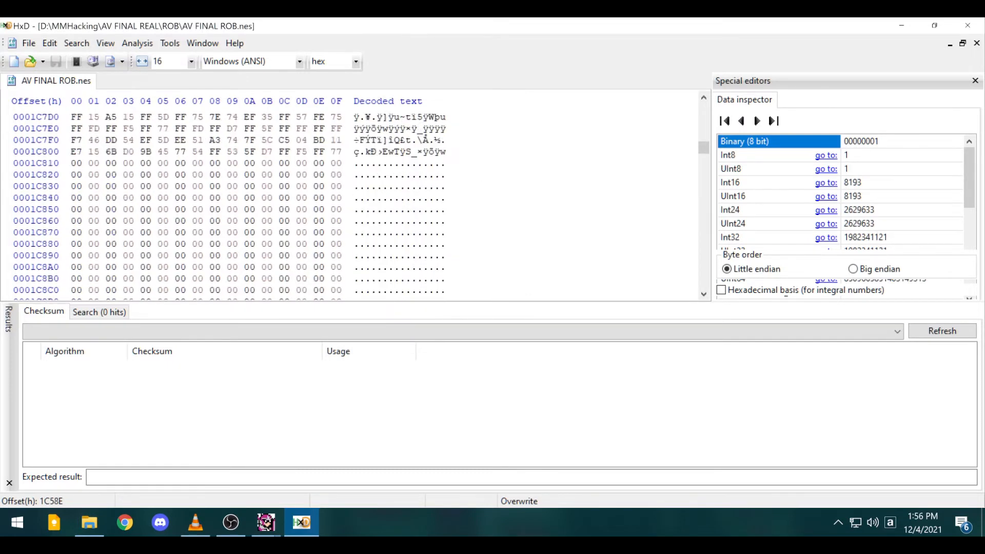
scroll(359, 206, down, 20)
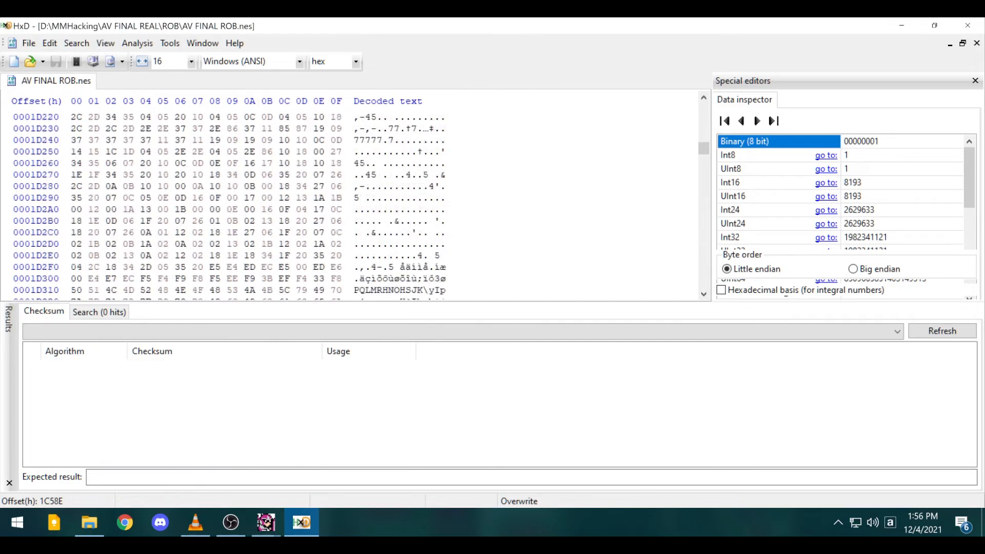
scroll(359, 205, down, 20)
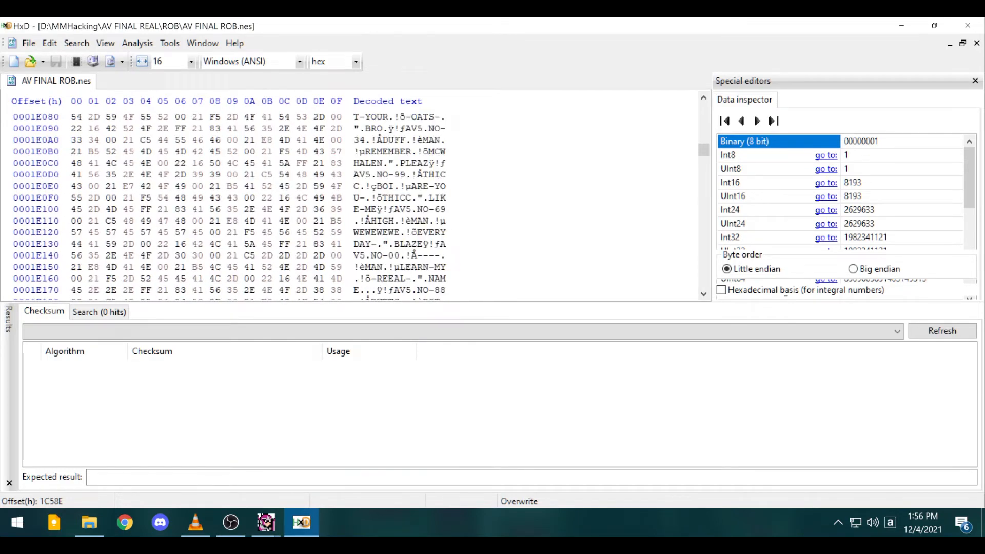
scroll(244, 205, up, 2)
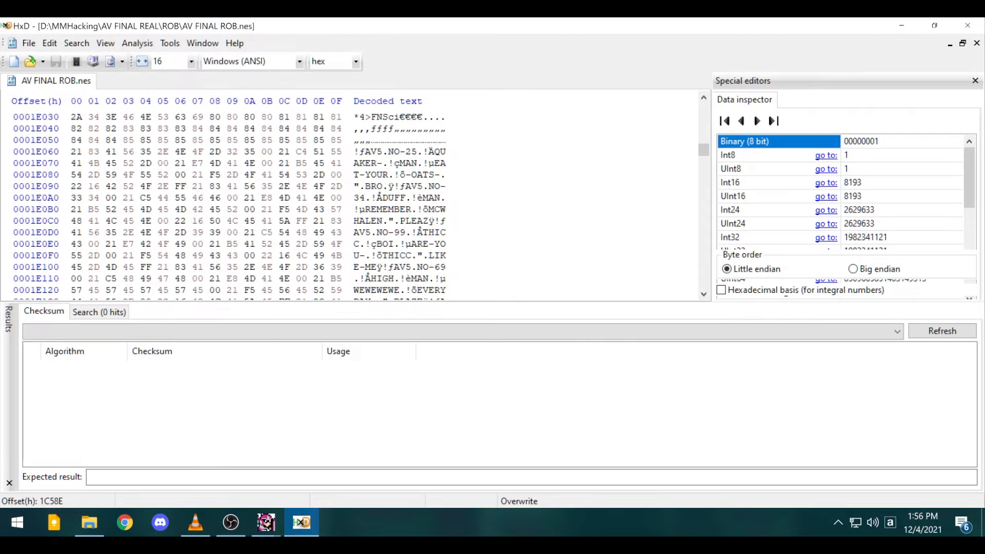
click(436, 152)
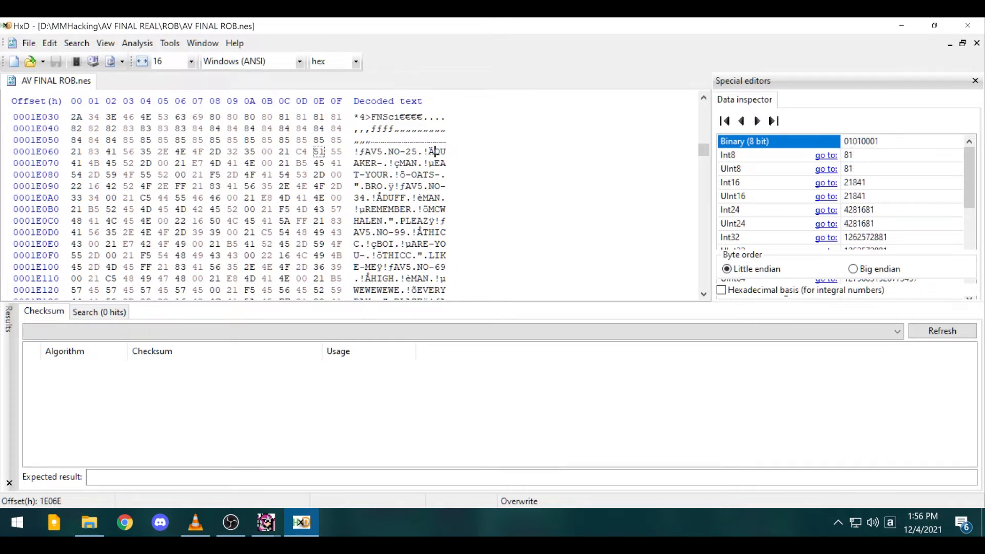
text(fje)
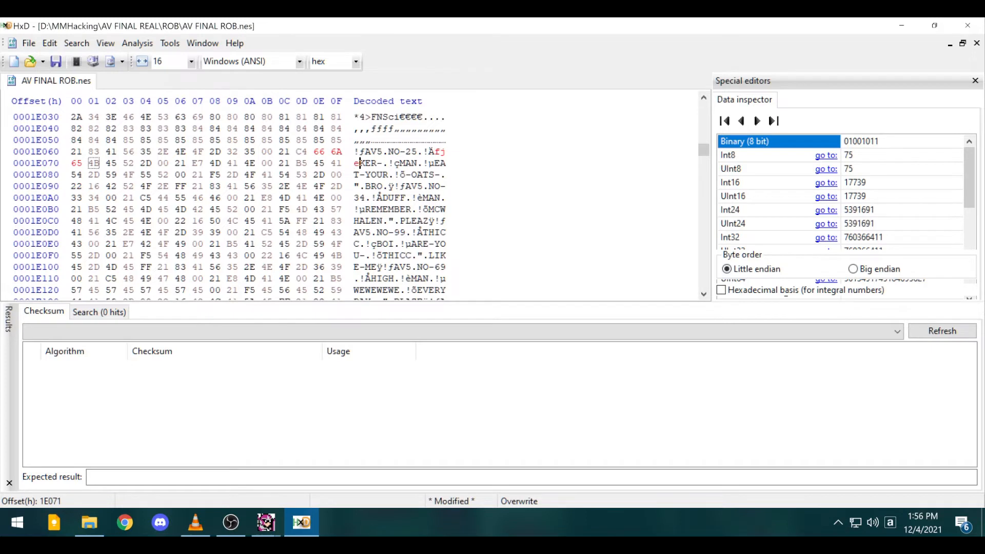
key(Delete)
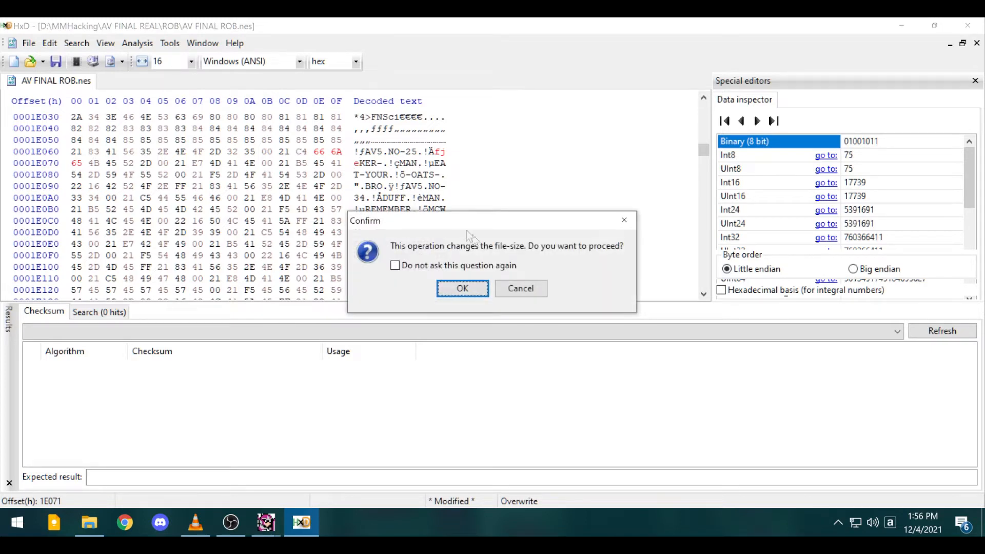
click(518, 289)
- Overwrite bytes 1E06E–1E070 with 46 46 46, turning 'QUAKER' into 'FFFKER'
key(Left)
key(Left)
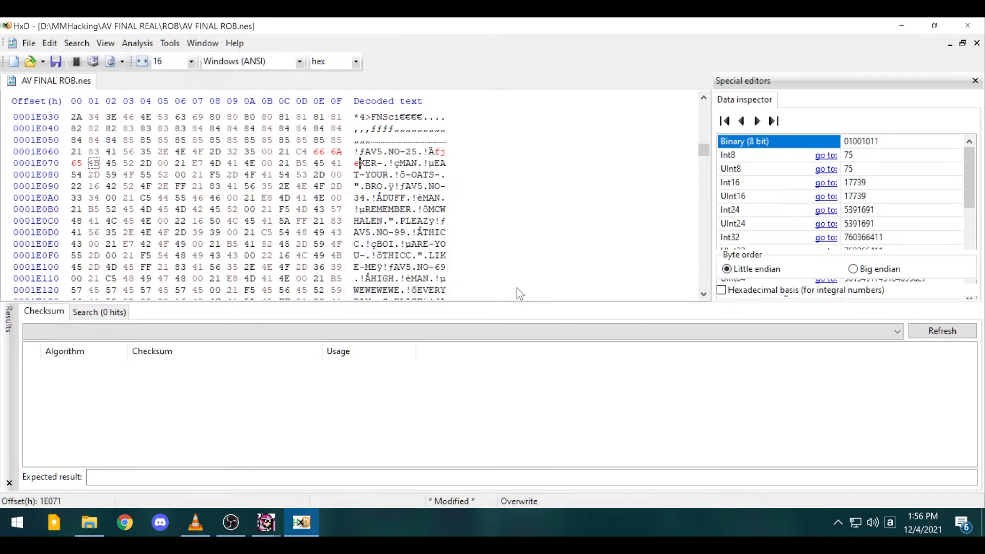
key(Right)
key(Right)
key(Left)
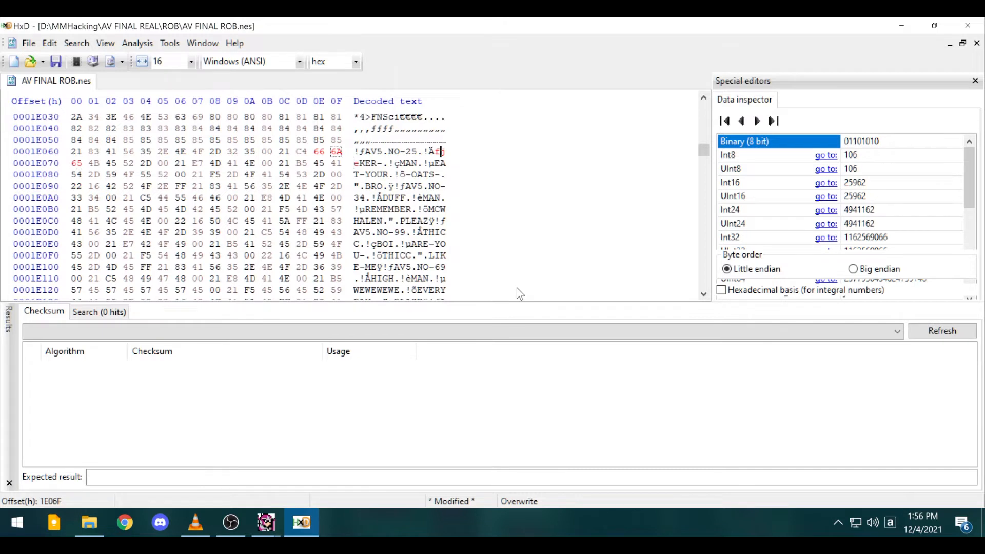
key(Left)
key(Caps_Lock)
text(F)
key(Caps_Lock)
text(f)
key(Left)
key(Caps_Lock)
text(FF)
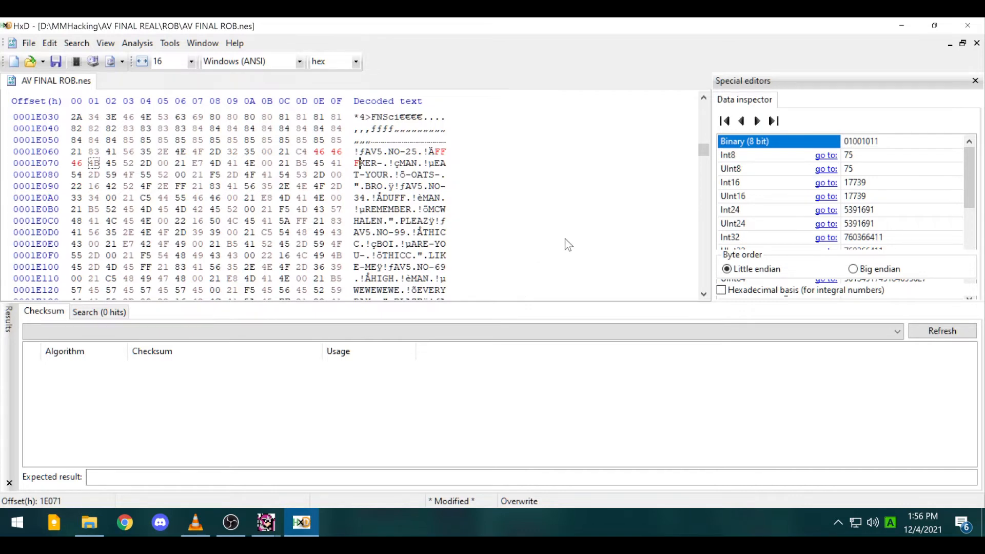
- Scroll through the ROM's text data in HxD's hex view, then close the file
scroll(451, 217, down, 20)
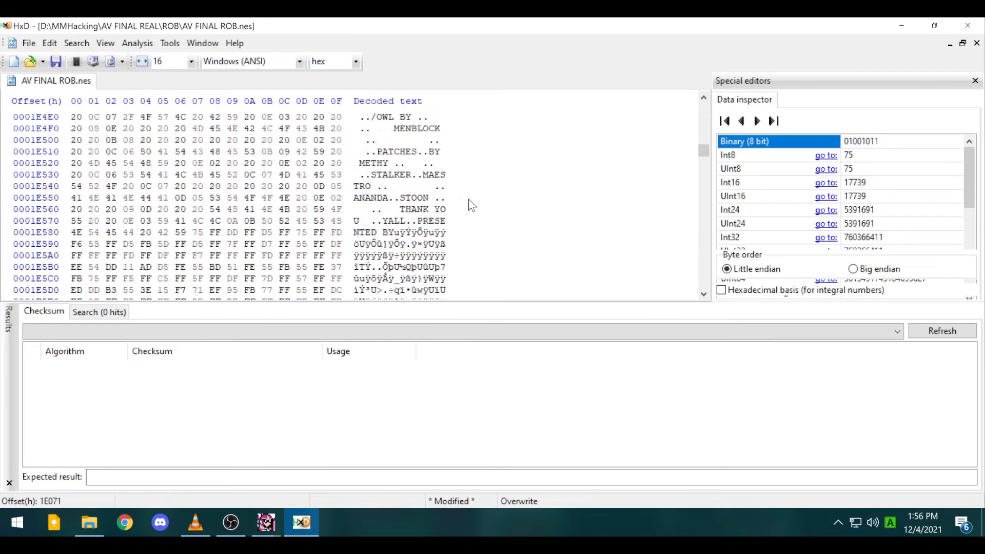
scroll(451, 205, up, 3)
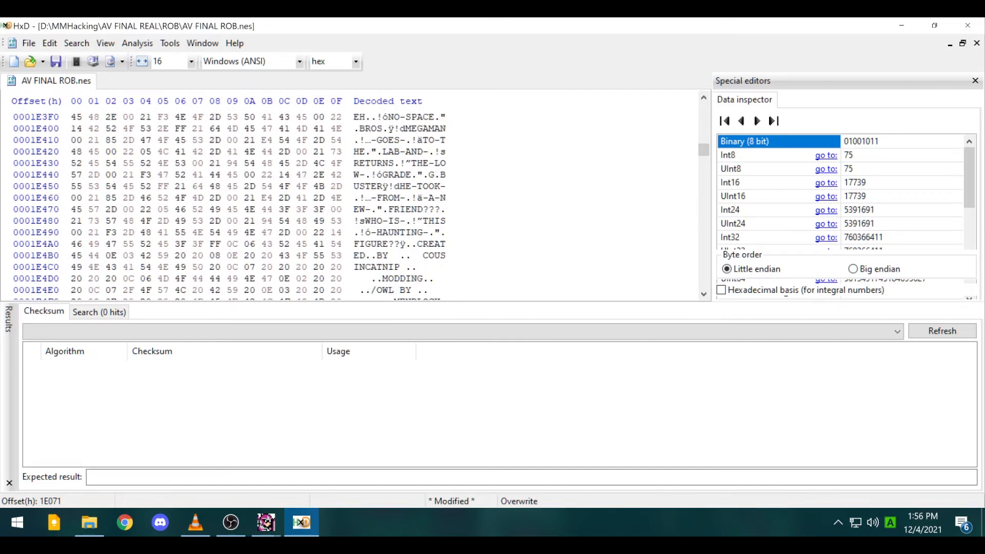
scroll(243, 205, down, 7)
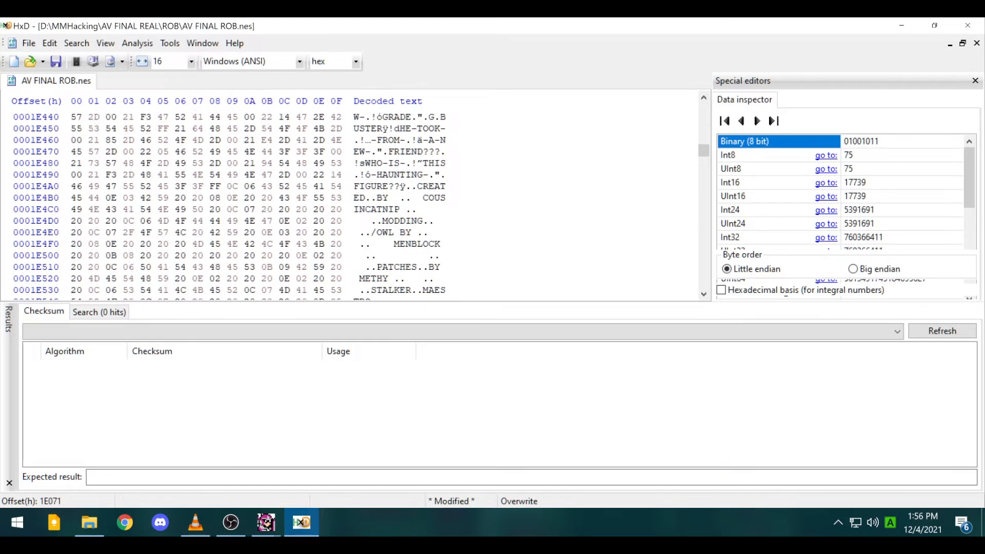
scroll(244, 206, up, 20)
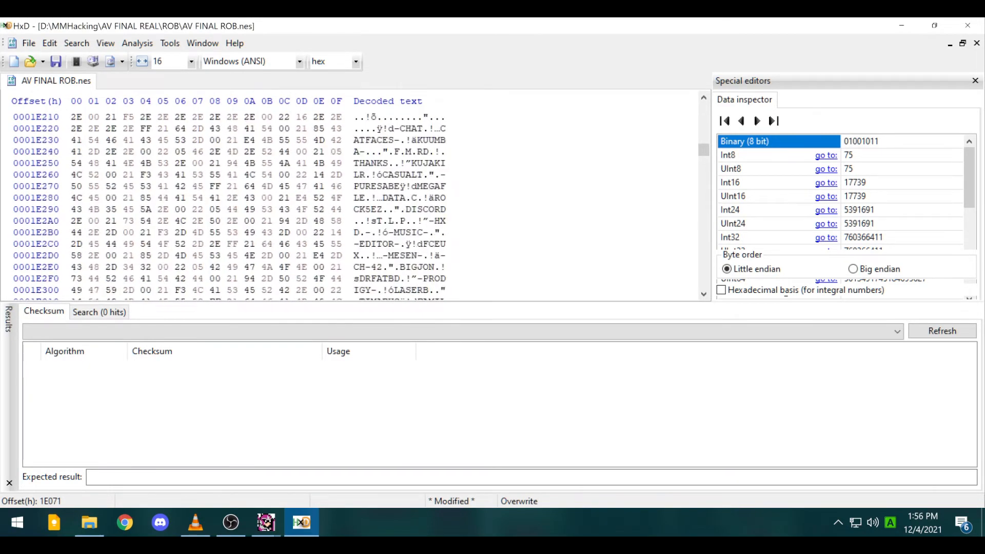
scroll(244, 205, up, 20)
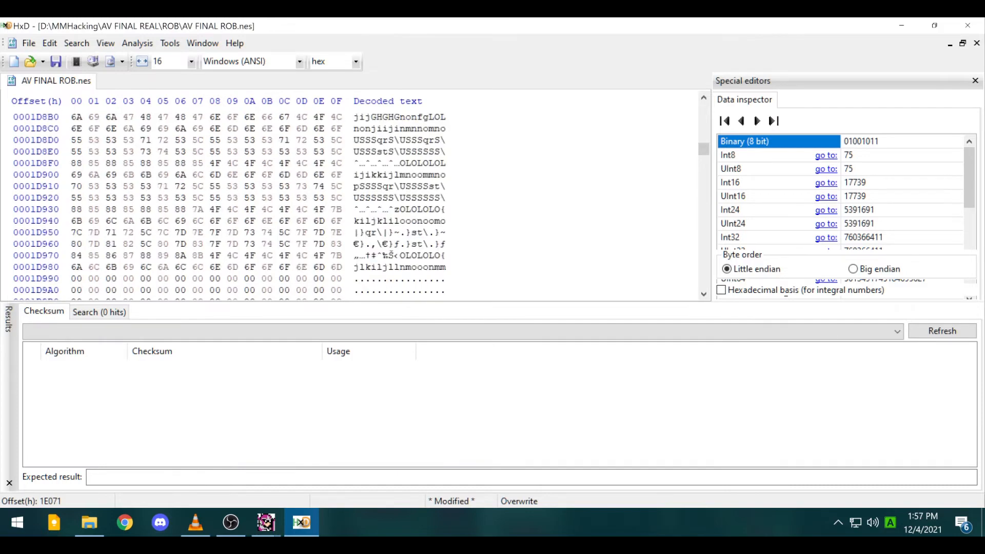
scroll(497, 248, up, 20)
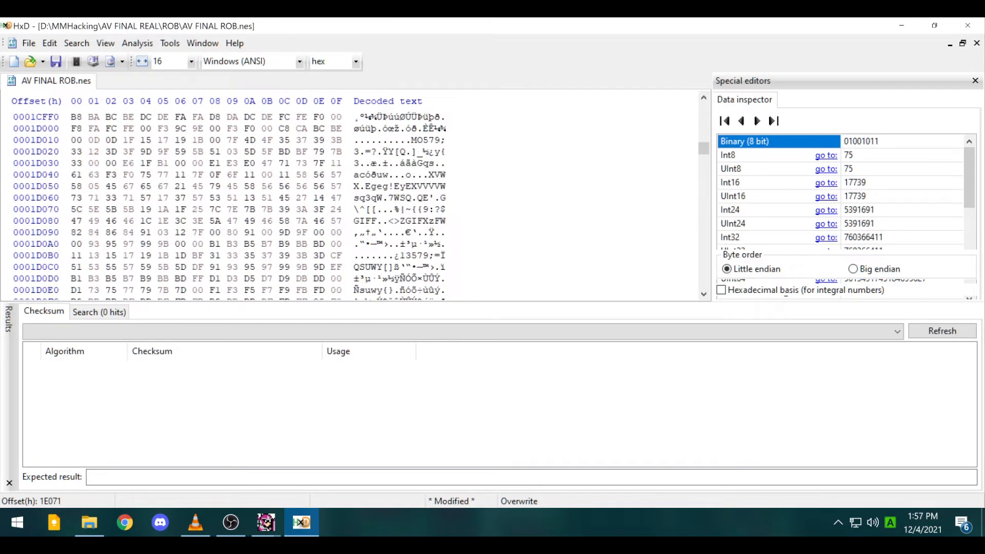
scroll(497, 247, up, 18)
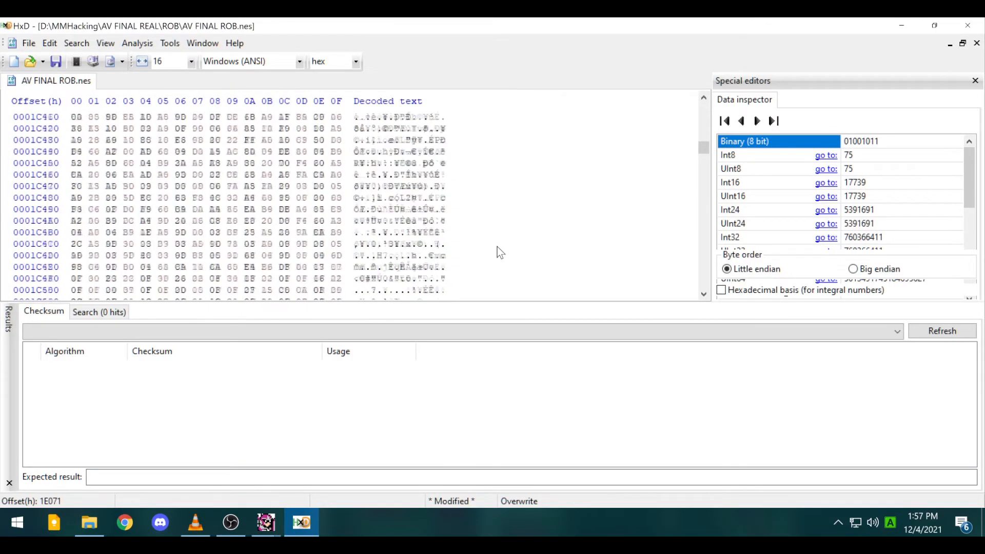
click(972, 25)
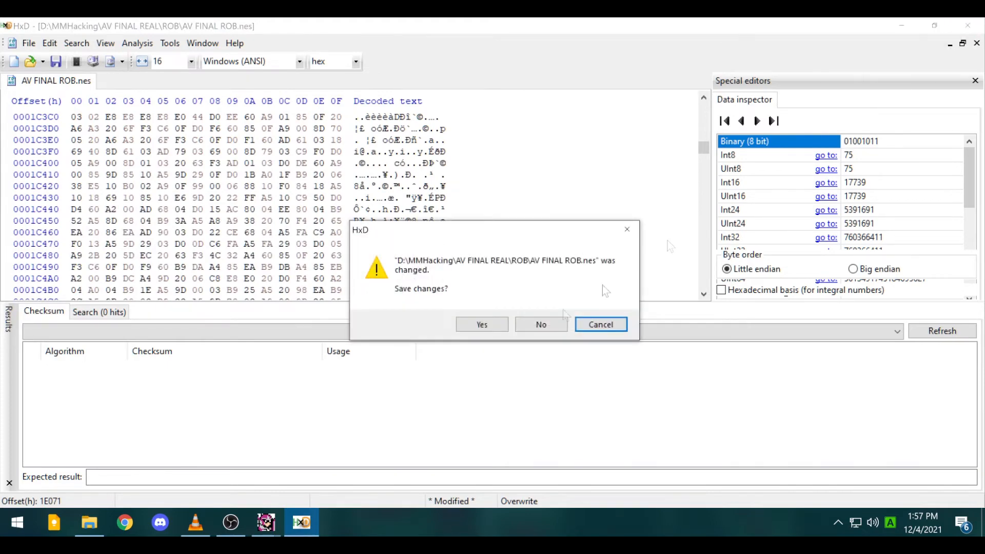
- Discard the unsaved byte edits in HxD and close MegaFLE X's Text Editor
click(540, 325)
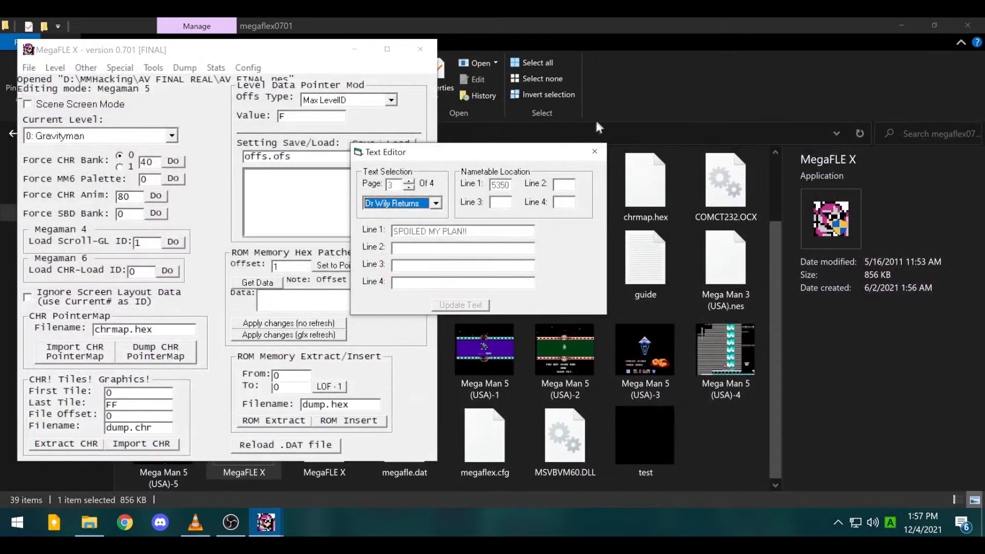
click(594, 152)
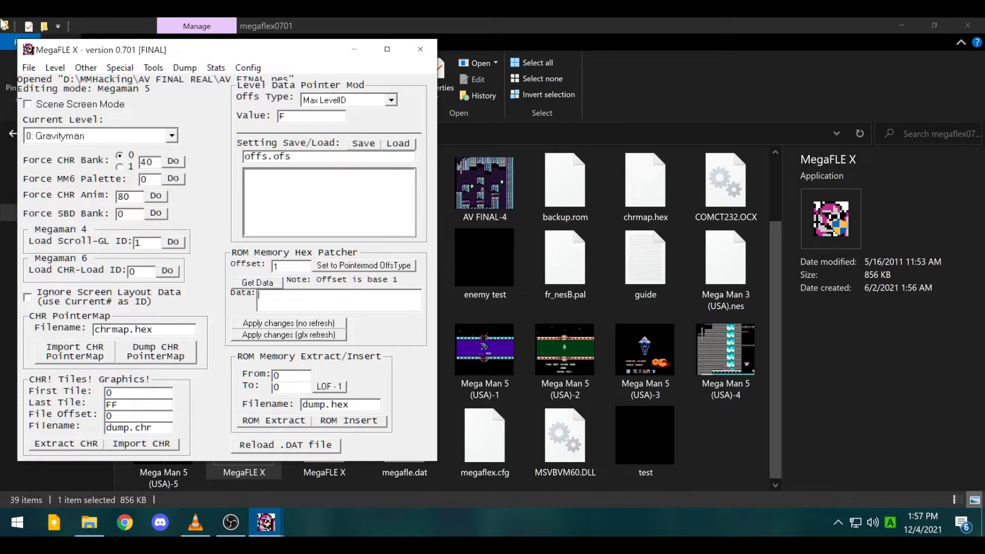
- Browse the Level, Tools, Other and Special menus without choosing anything
click(63, 72)
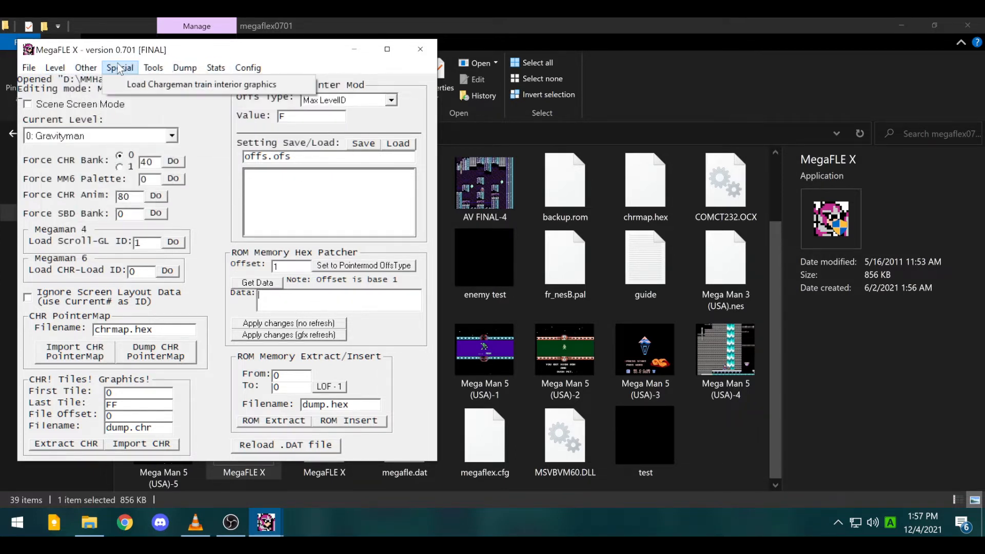
mouse_move(86, 68)
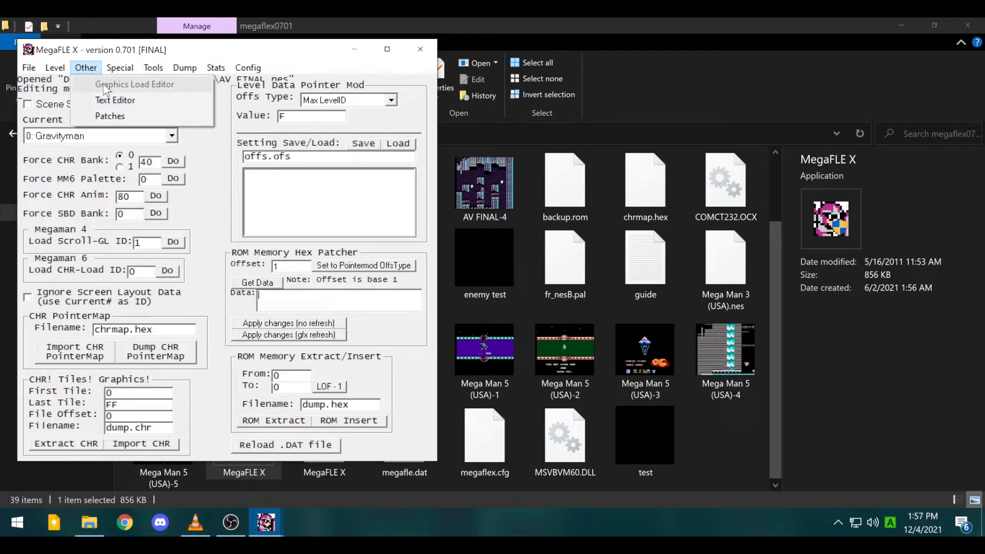
mouse_move(119, 71)
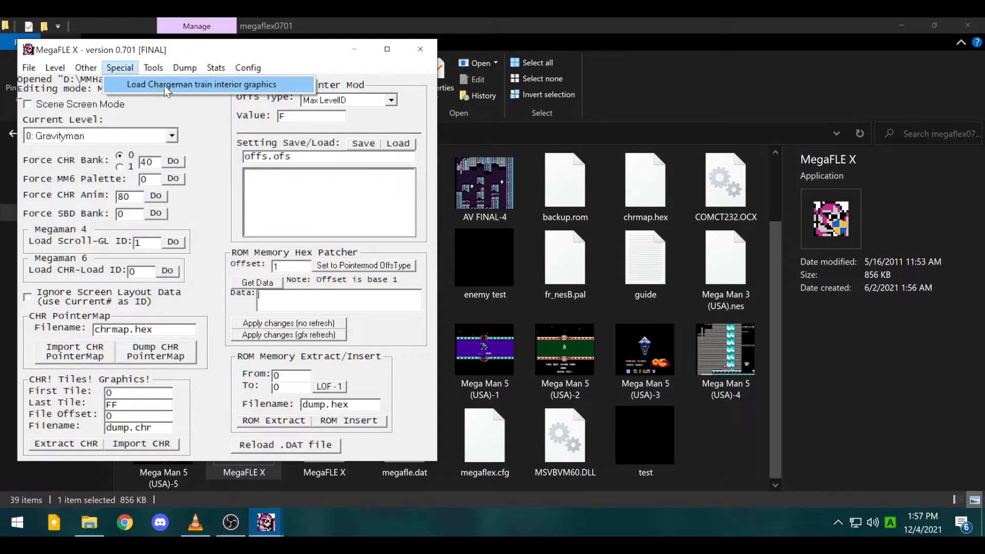
click(37, 124)
- Set the Current Level to 5: Chargeman
click(86, 137)
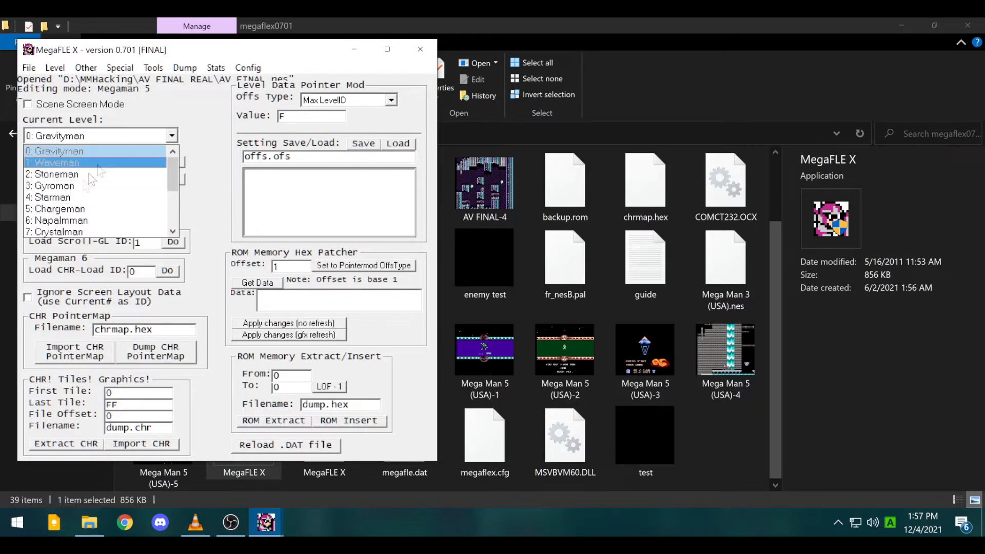
click(74, 214)
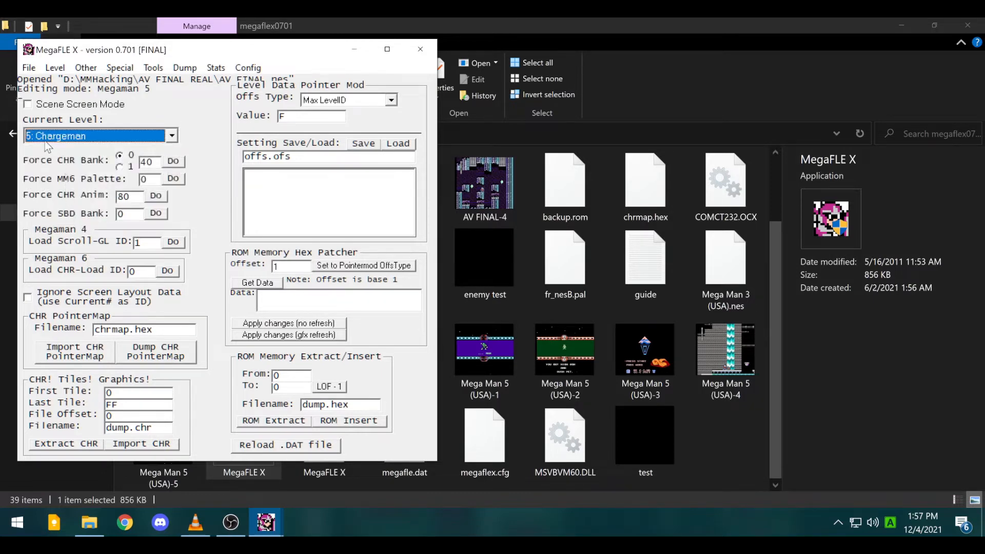
click(56, 69)
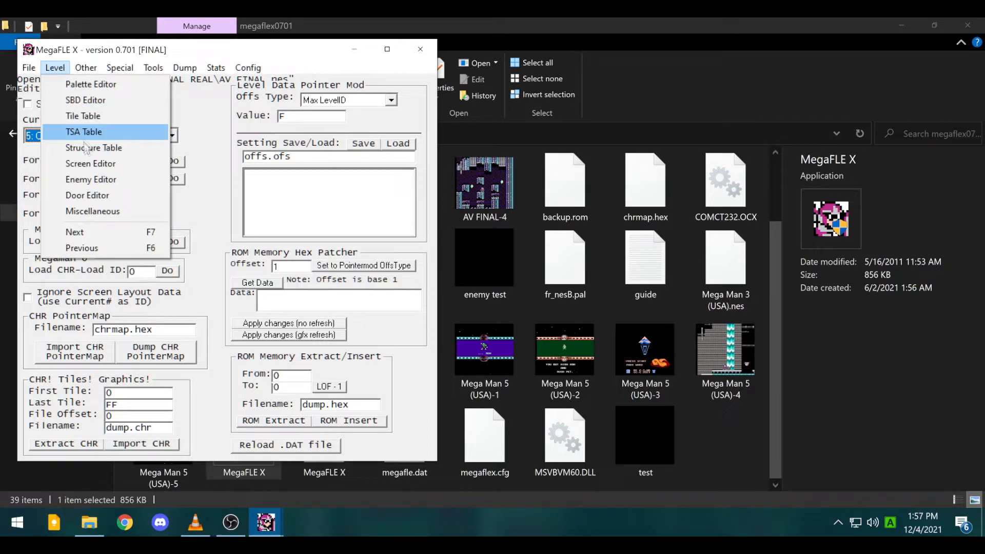
- Open Chargeman's Screen Editor, move it aside, and step forward to screen 12
click(93, 160)
drag(158, 80, 601, 165)
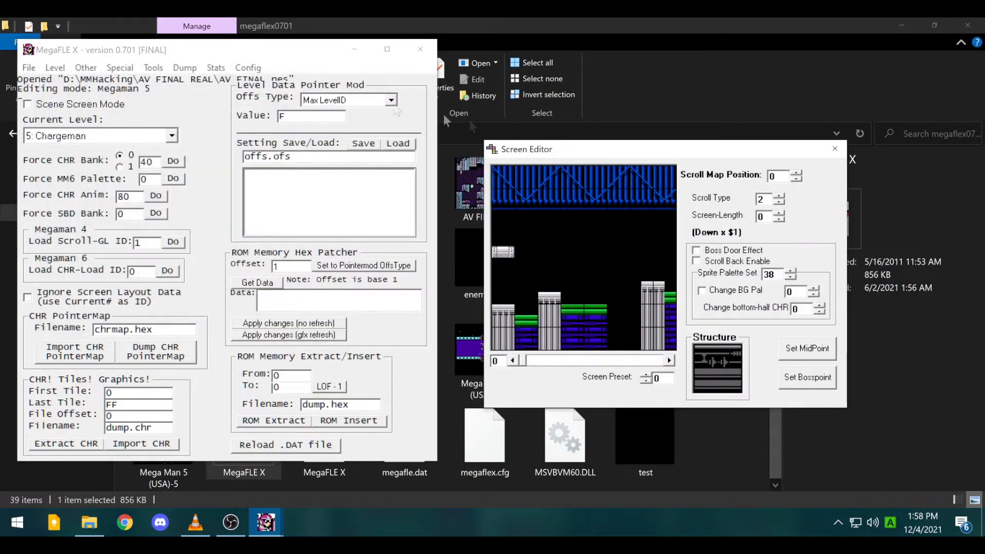
click(673, 364)
click(673, 364)
click(673, 364)
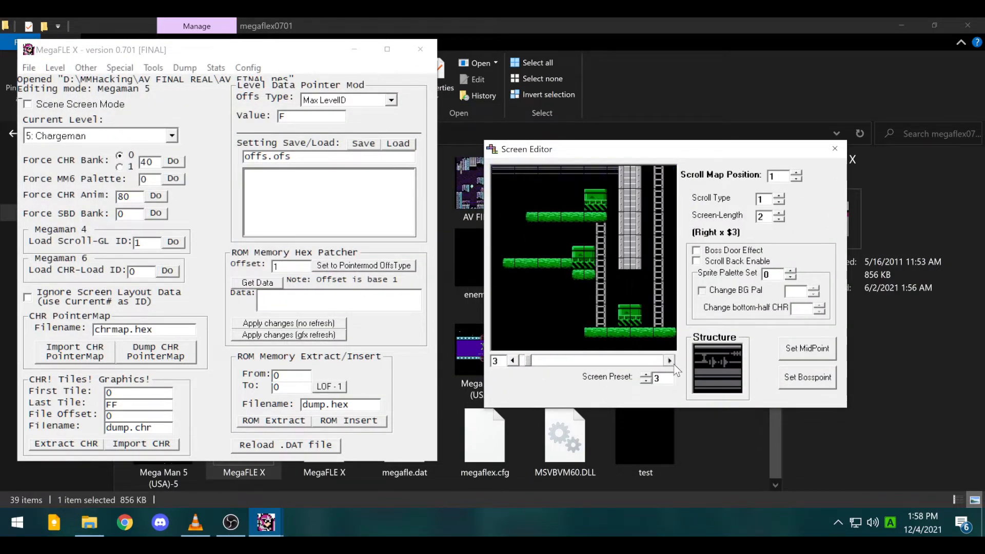
click(673, 364)
click(673, 363)
click(674, 364)
click(674, 364)
double_click(674, 364)
click(670, 361)
click(669, 360)
click(670, 360)
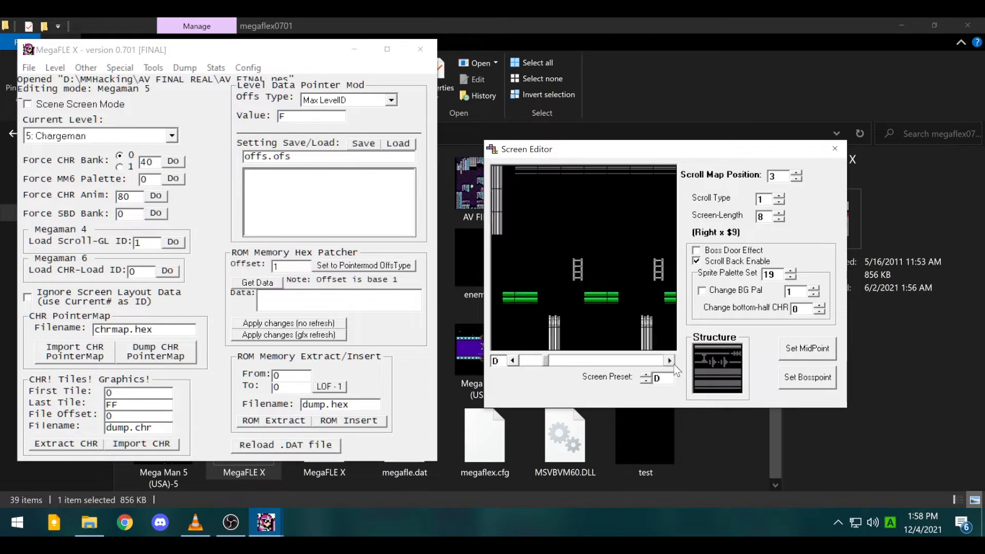
click(669, 360)
click(669, 360)
click(669, 361)
click(669, 361)
click(670, 360)
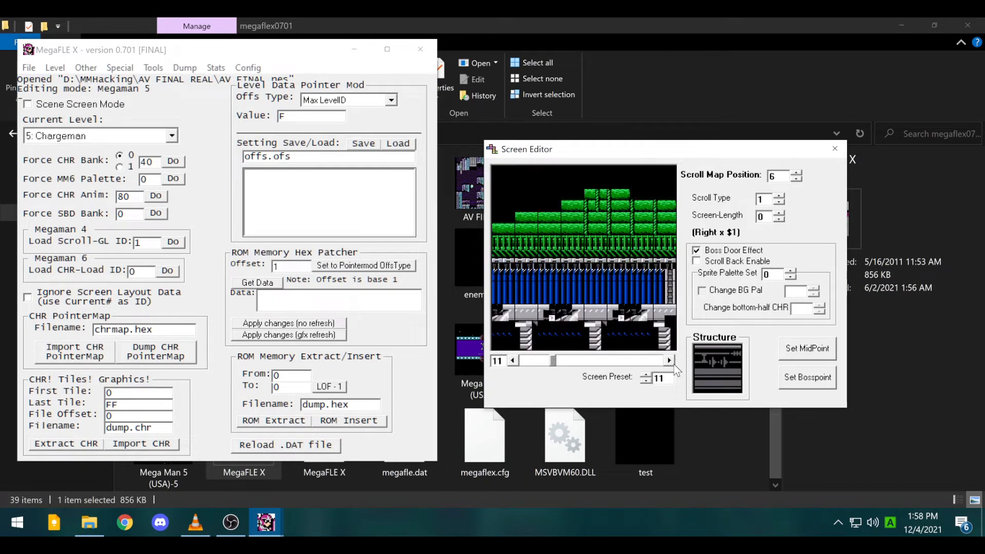
click(670, 361)
- Load the Chargeman train interior graphics, review screens F through 12, and close the Screen Editor
click(112, 70)
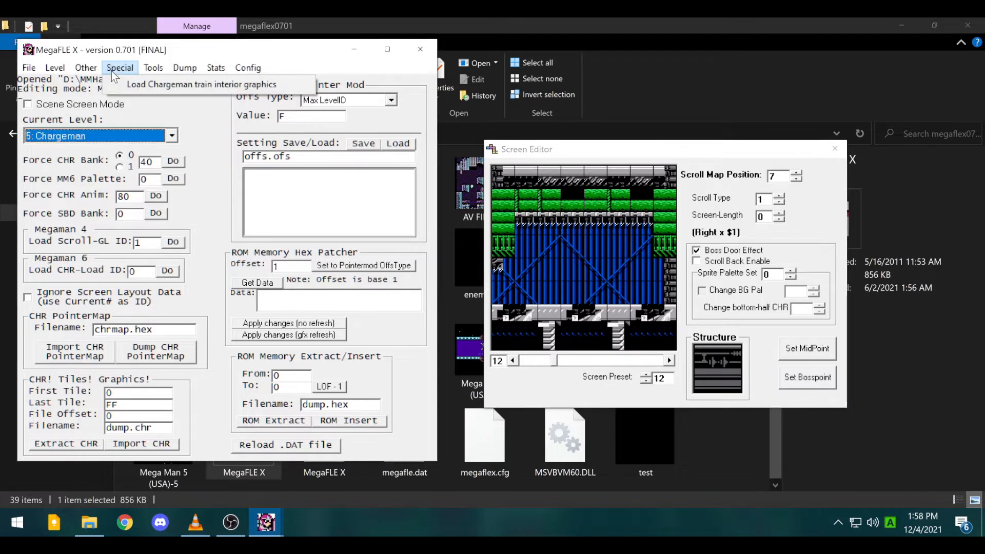
click(143, 91)
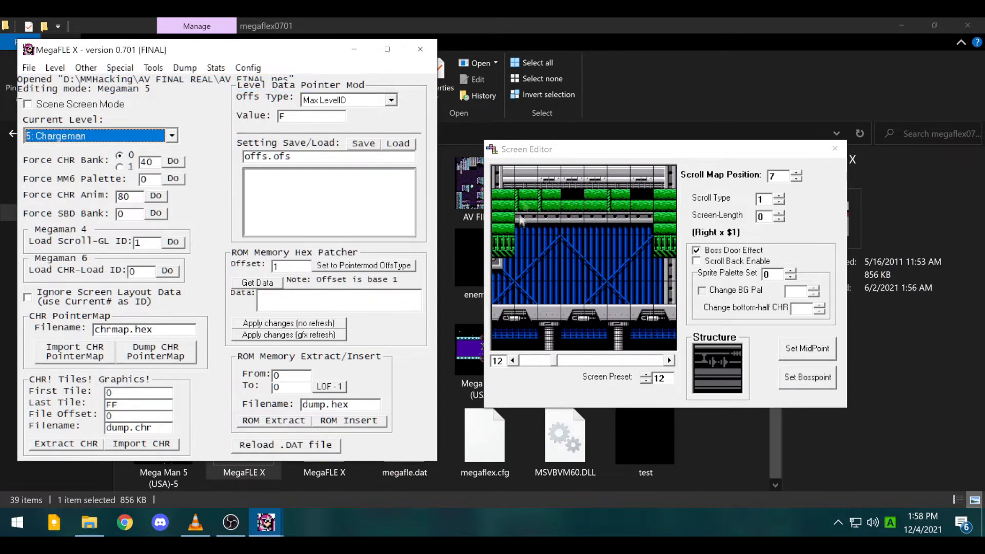
click(519, 362)
click(519, 365)
click(518, 366)
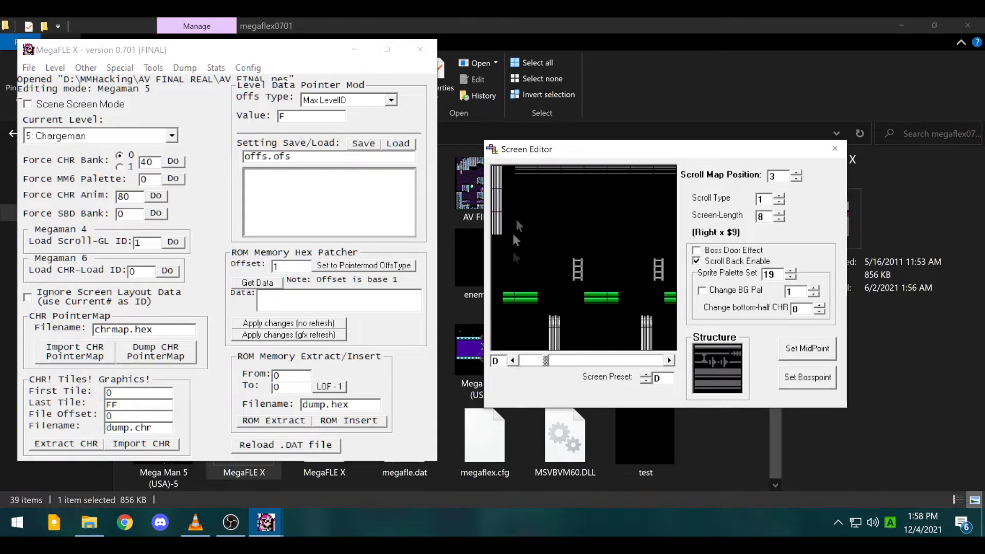
click(672, 361)
click(671, 362)
click(671, 361)
click(671, 361)
click(672, 361)
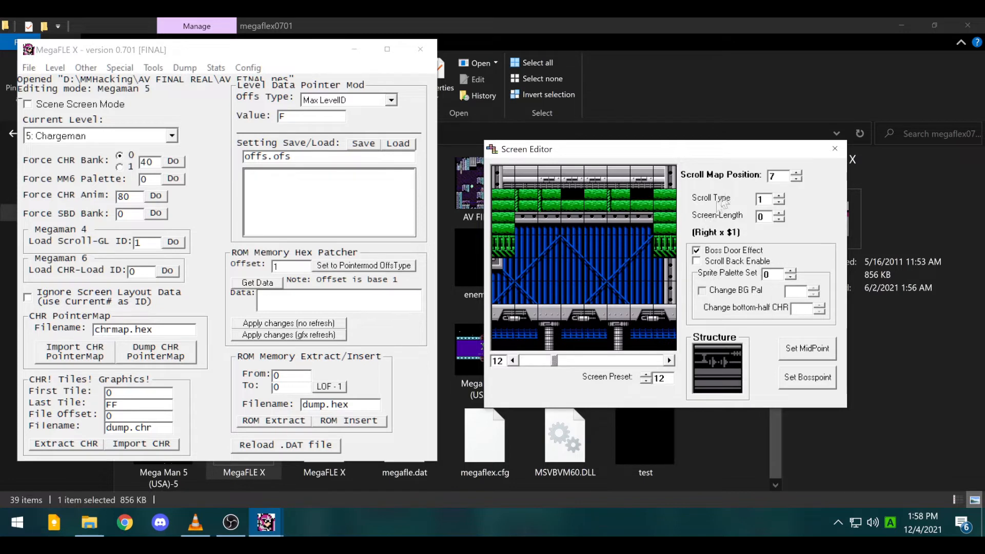
click(839, 155)
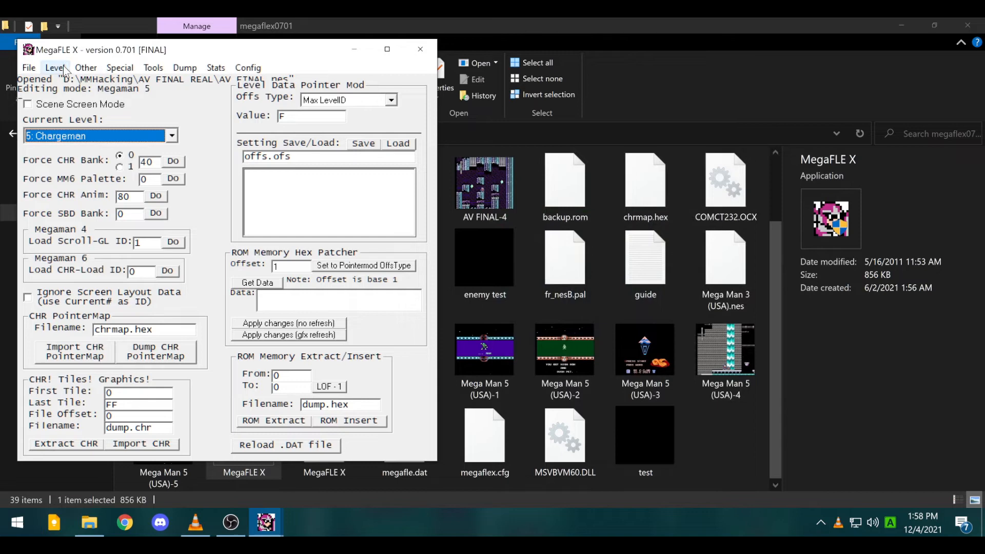
- Browse the menus including the Dump > Bitmap submenu, ending on the Stats menu
click(54, 67)
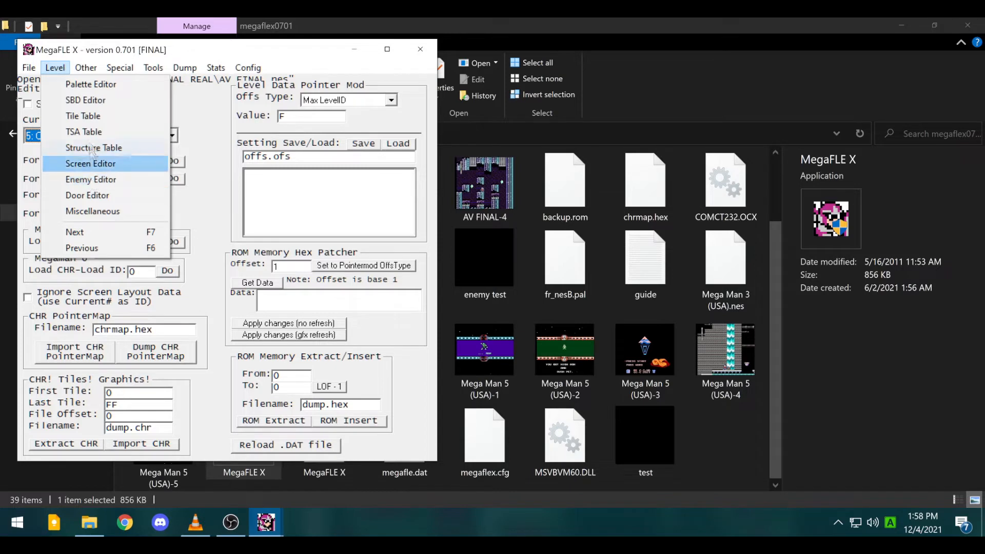
mouse_move(29, 72)
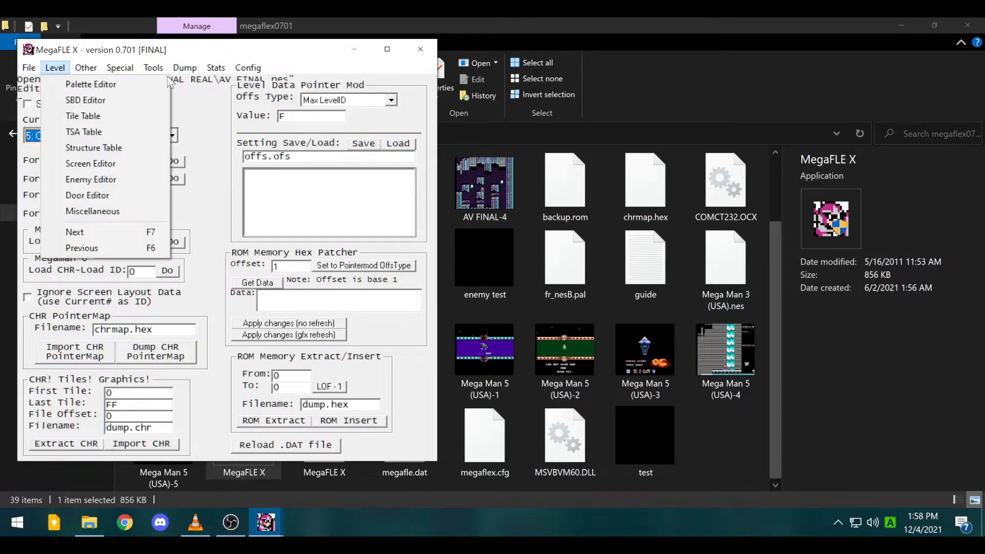
mouse_move(153, 68)
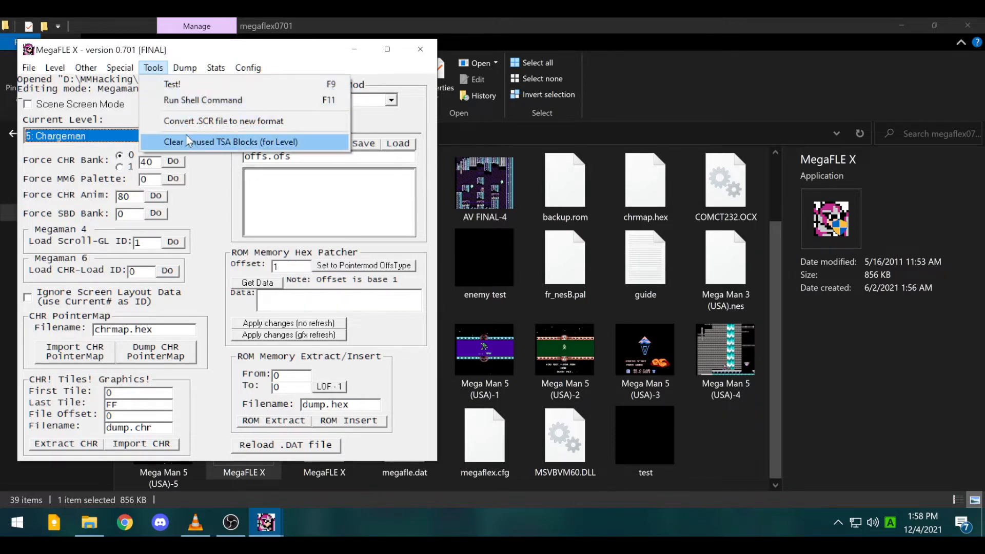
mouse_move(185, 68)
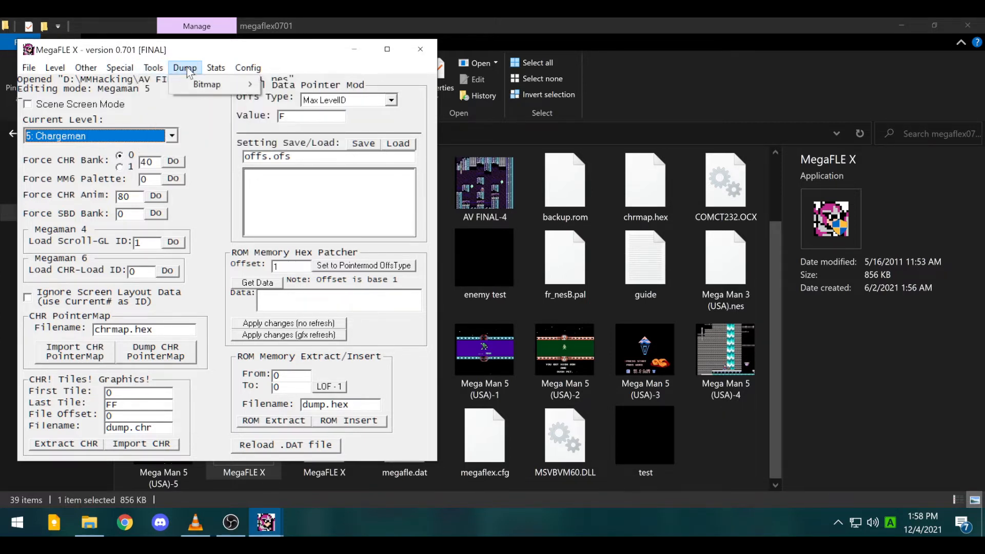
mouse_move(235, 92)
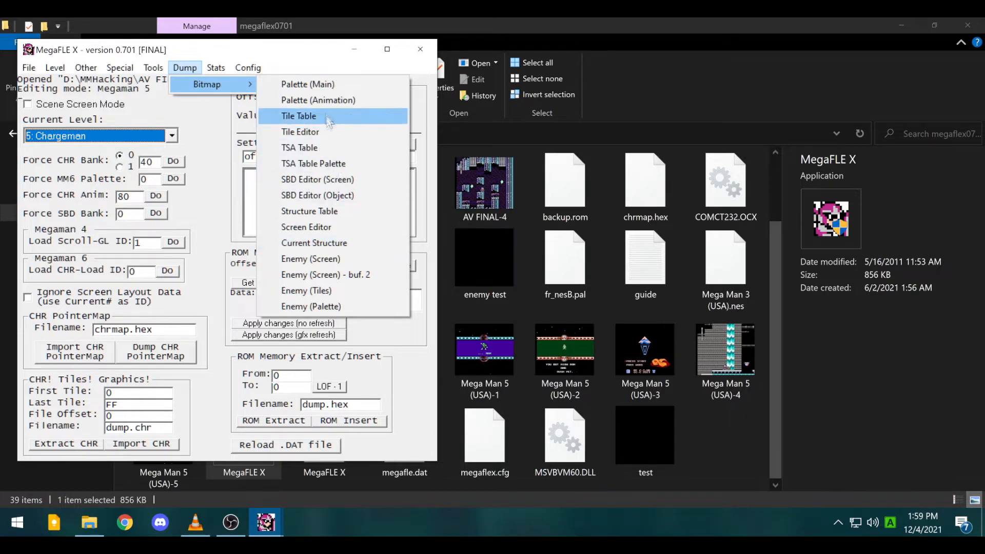
mouse_move(223, 68)
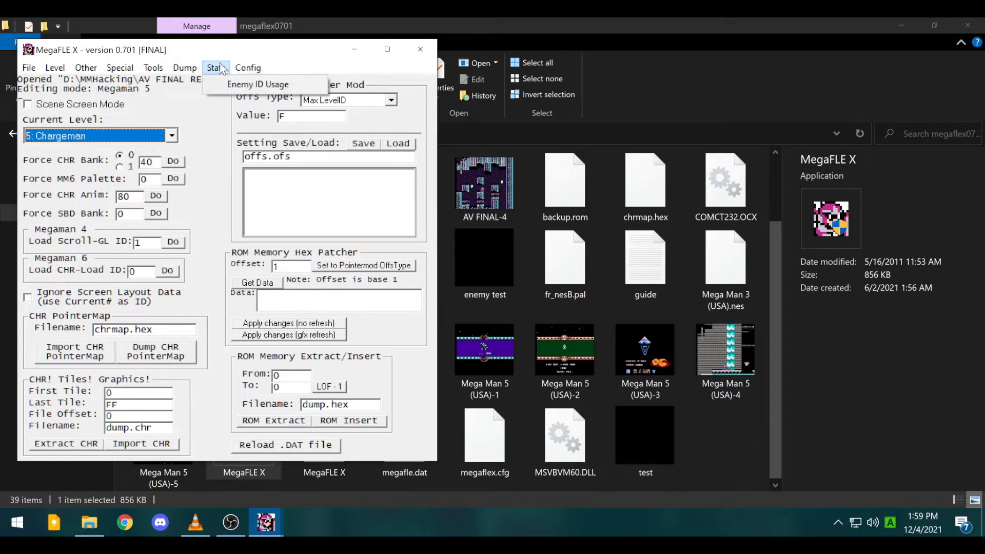
- Check 8: Protoman 1's enemies, such as Lazer Giant 2 and Tiger, in Enemy ID Usage, then close it
click(253, 84)
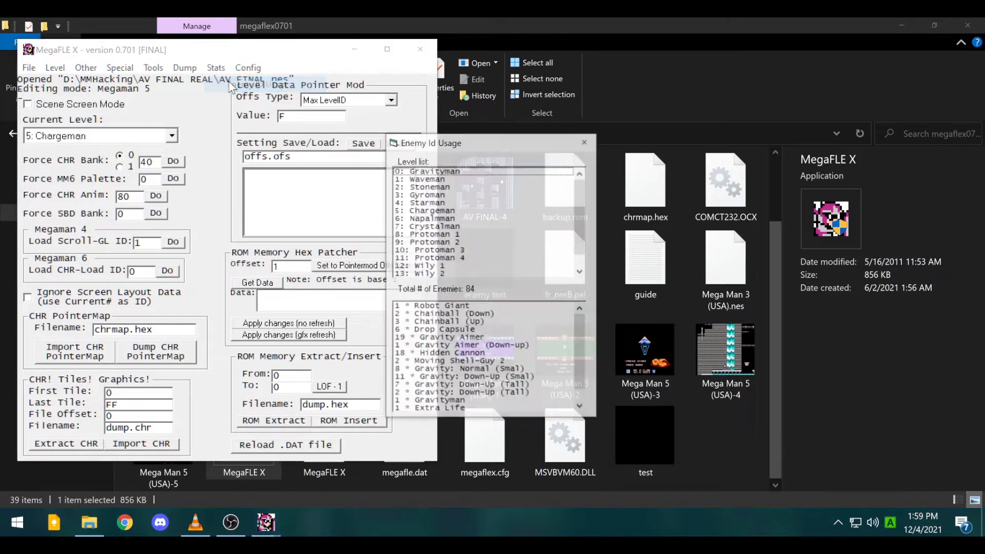
scroll(464, 230, down, 1)
scroll(464, 321, down, 1)
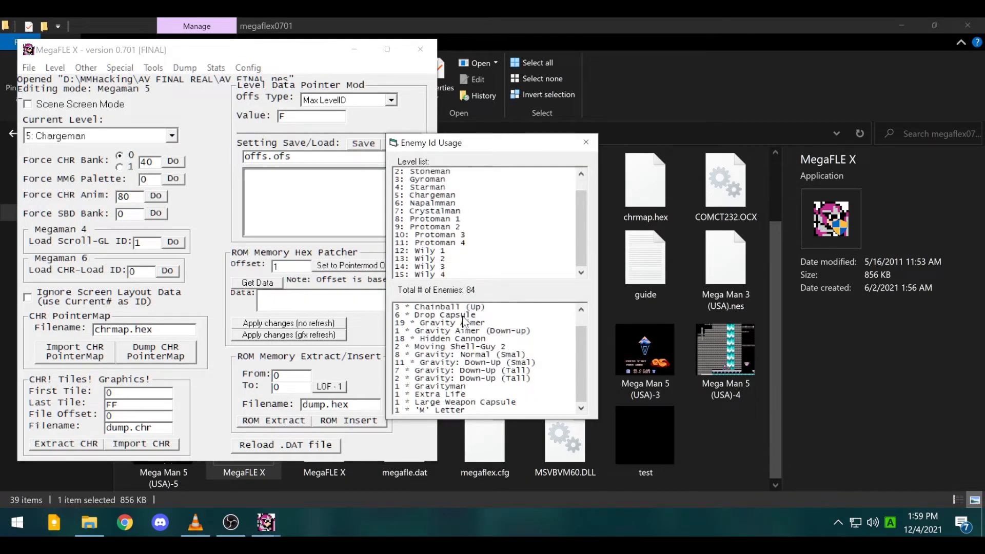
scroll(476, 349, up, 1)
scroll(486, 266, up, 1)
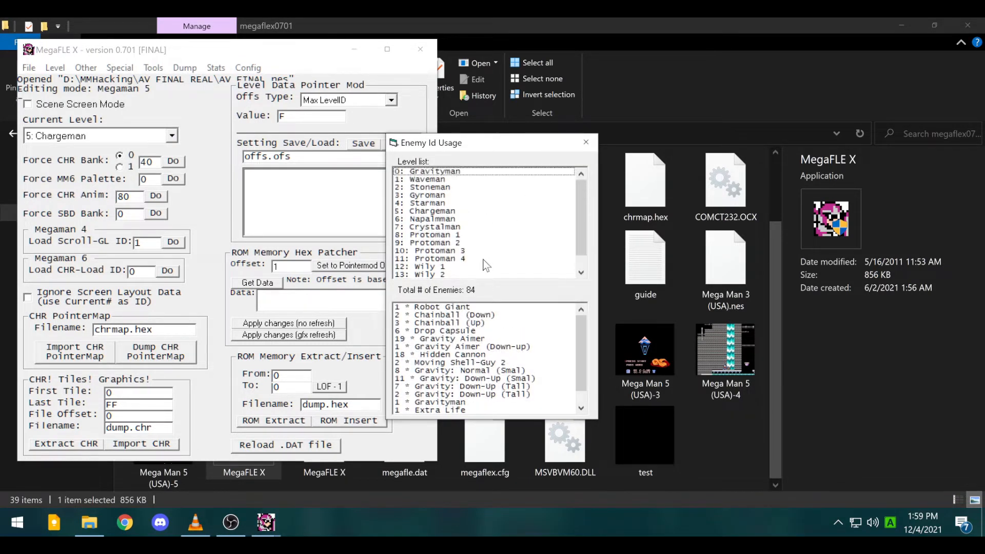
click(463, 235)
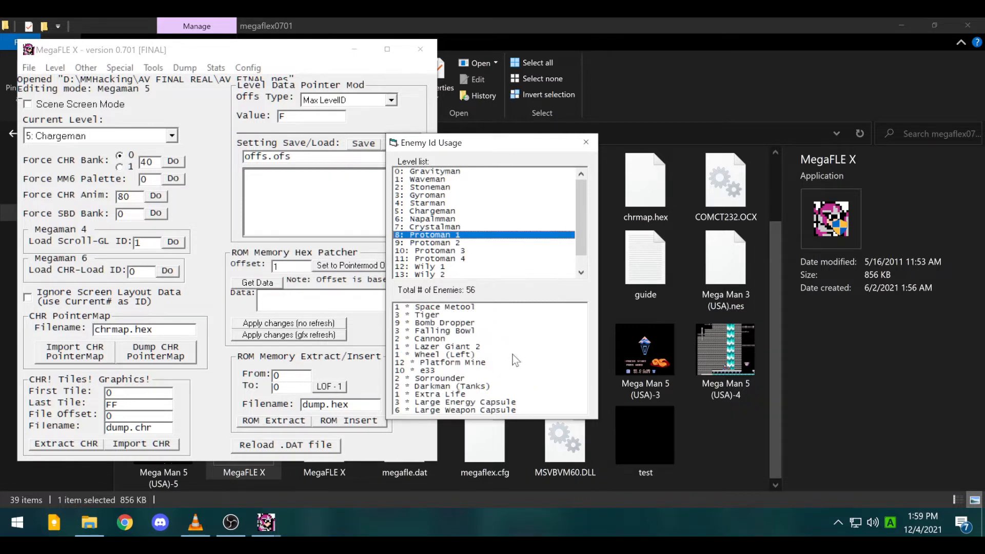
click(467, 363)
click(483, 347)
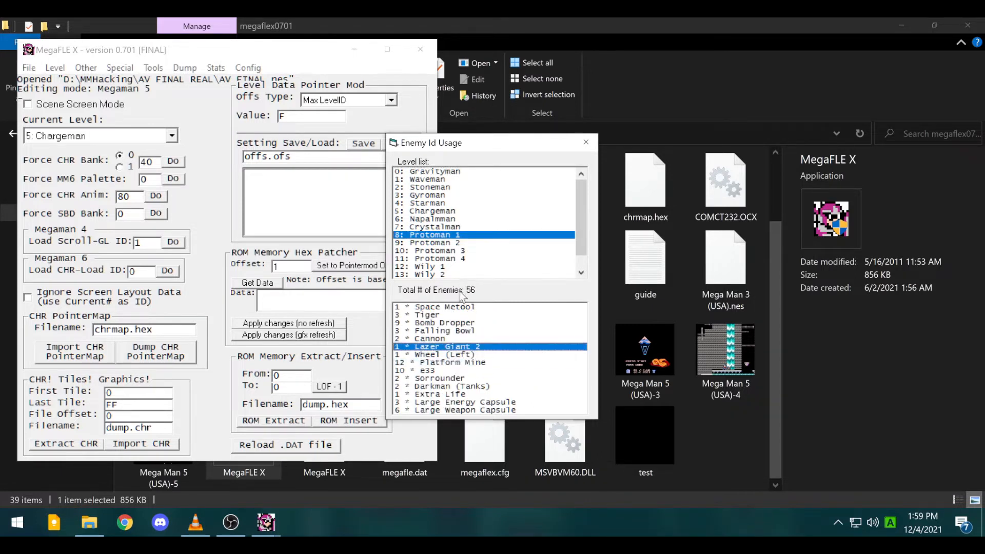
click(464, 315)
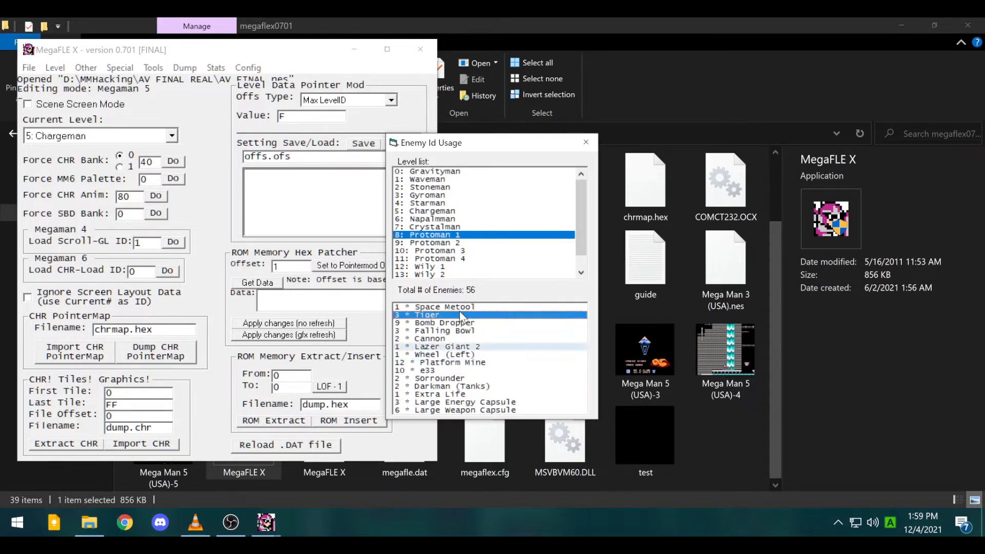
click(588, 146)
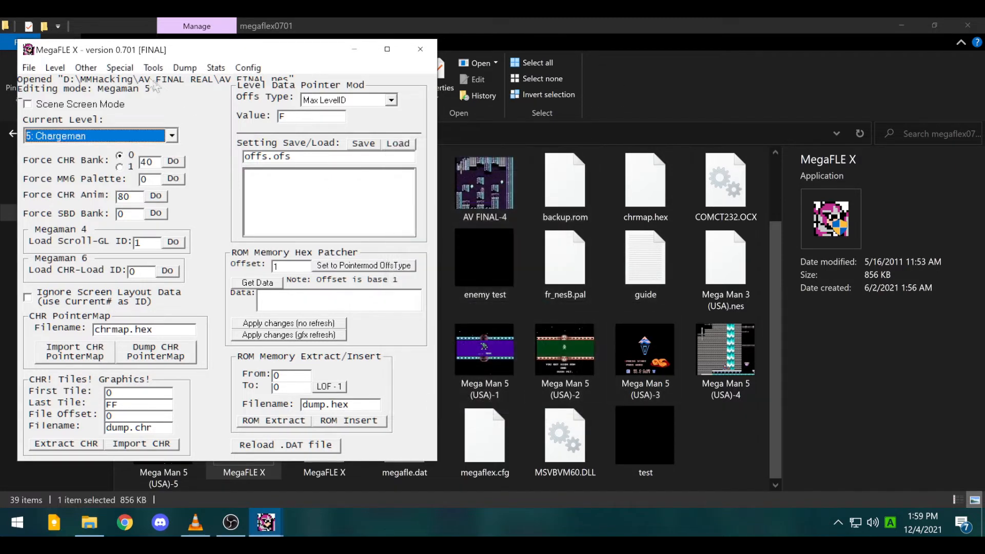
click(246, 68)
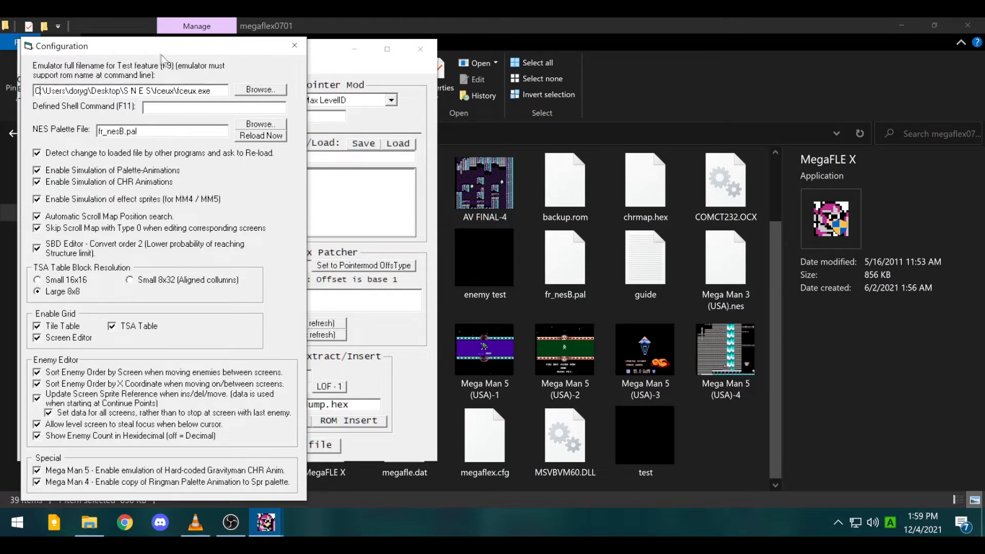
- Move the Configuration dialog slightly up and to the right
drag(146, 44, 170, 38)
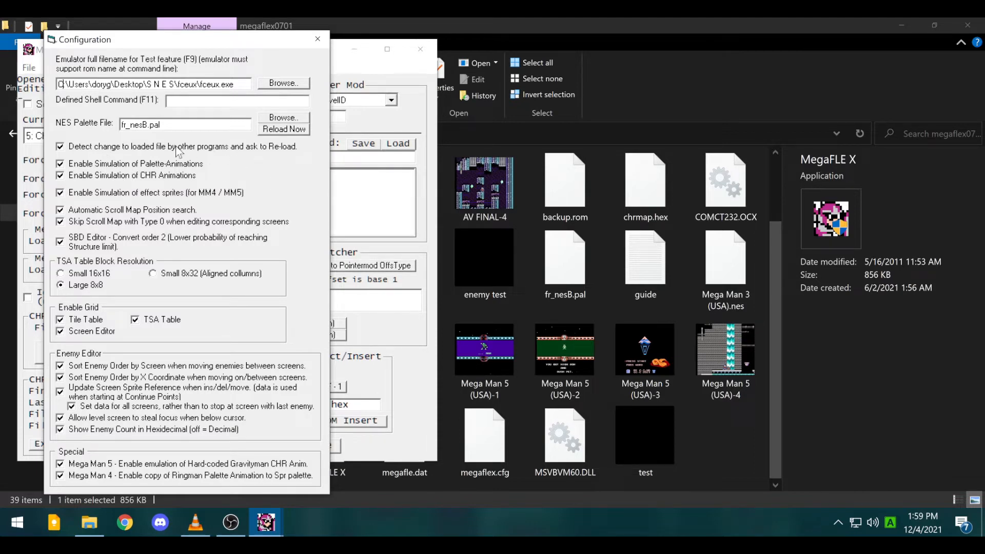
- Close Configuration and set the Current Level to 0: Gravityman
click(317, 39)
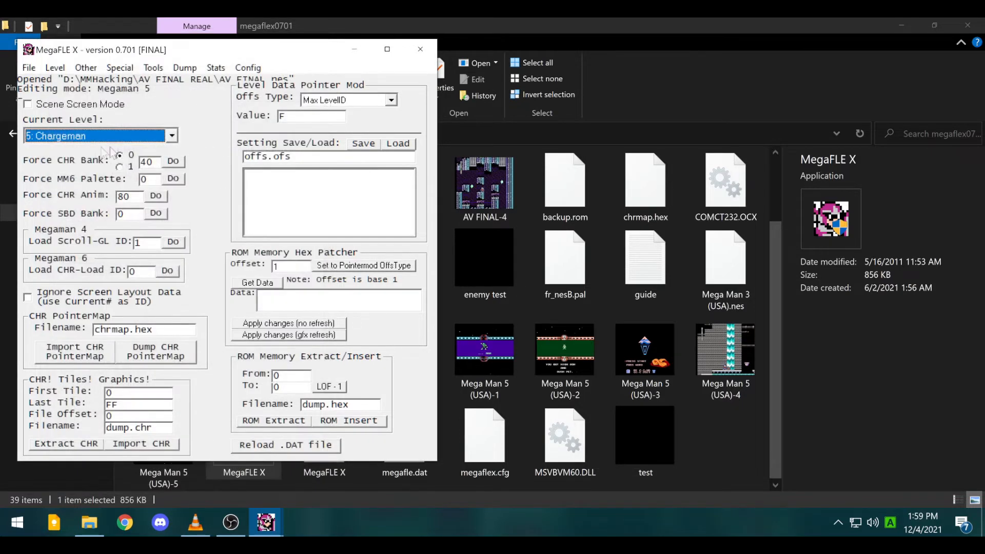
click(173, 136)
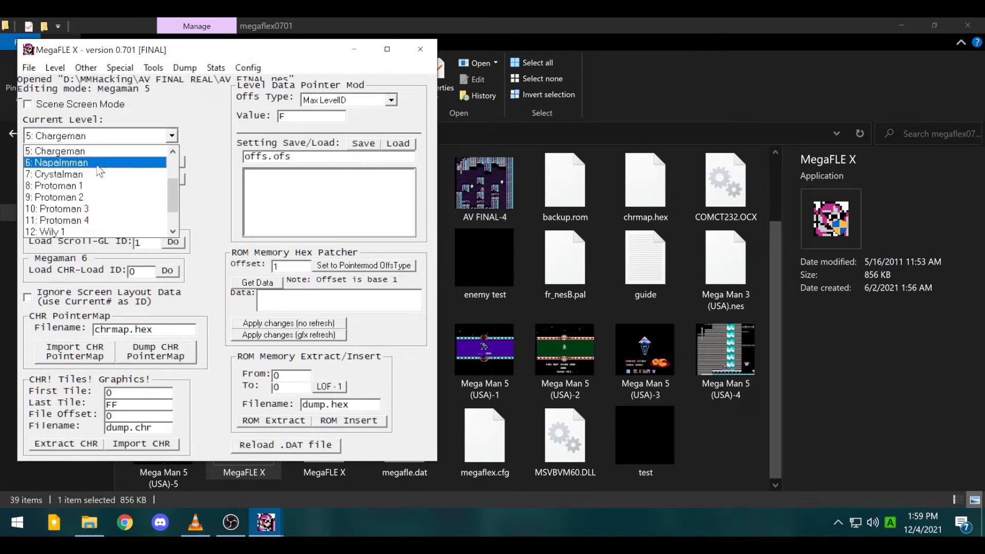
scroll(94, 211, up, 2)
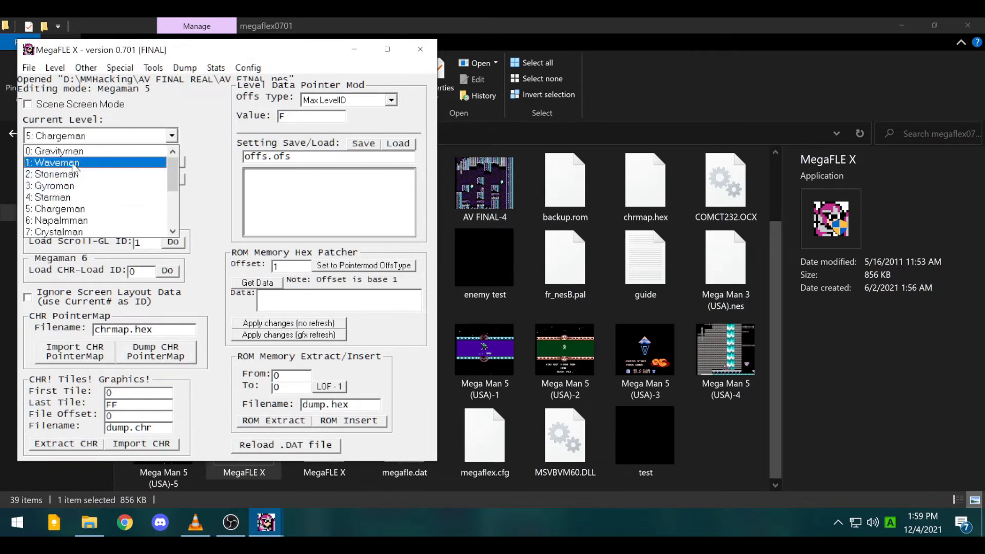
click(69, 151)
click(56, 68)
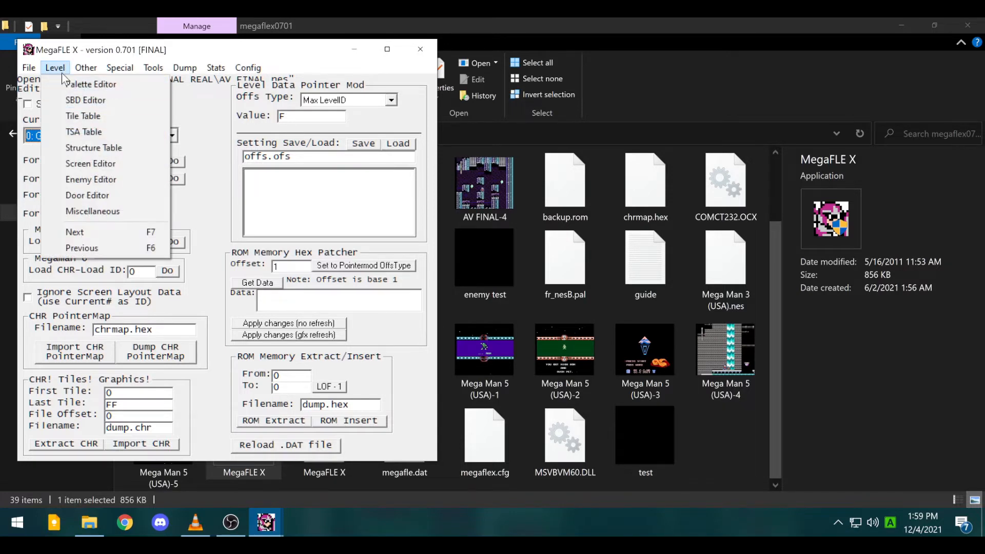
click(65, 71)
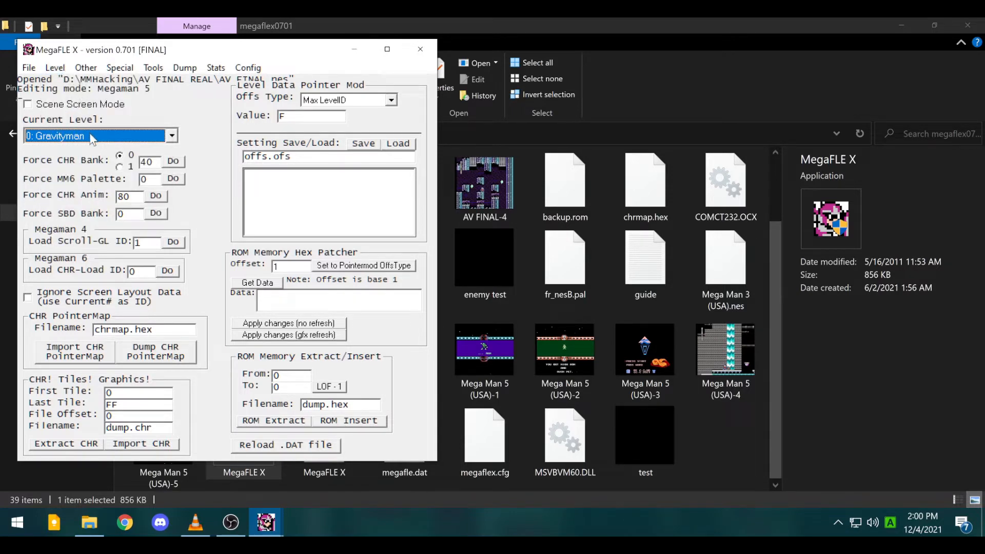
- Turn on Scene Screen Mode with 0: Bank B, then open the Screen Editor and move it right
click(37, 105)
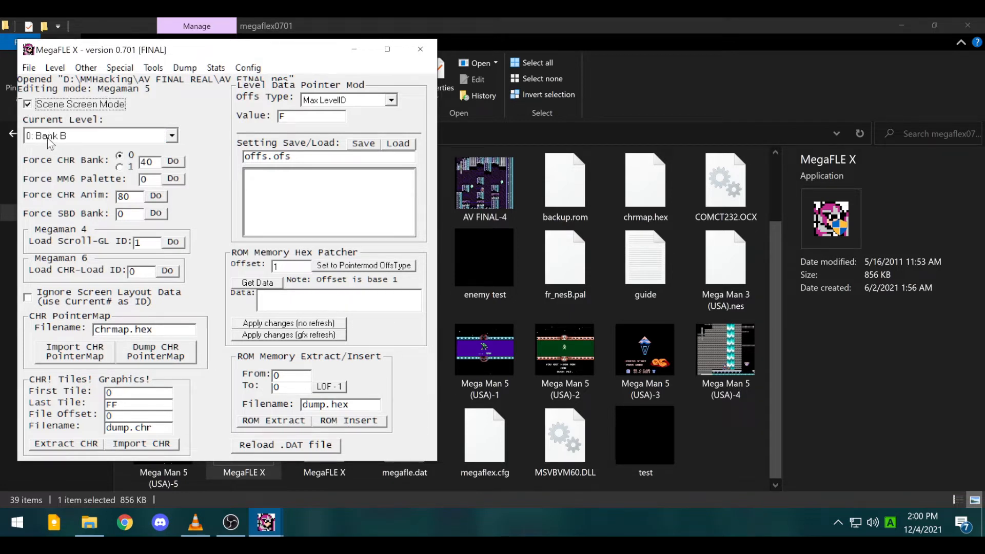
click(52, 137)
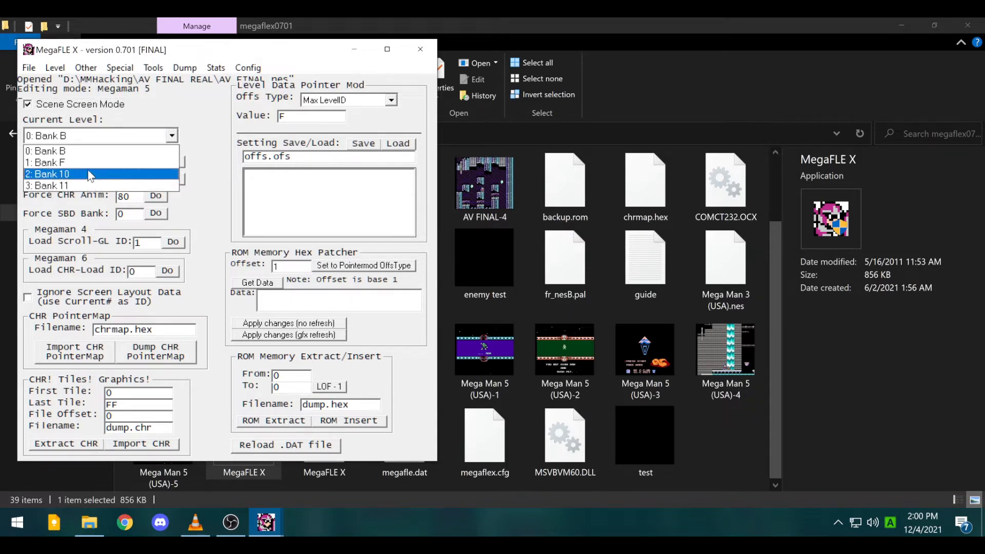
click(79, 151)
click(55, 68)
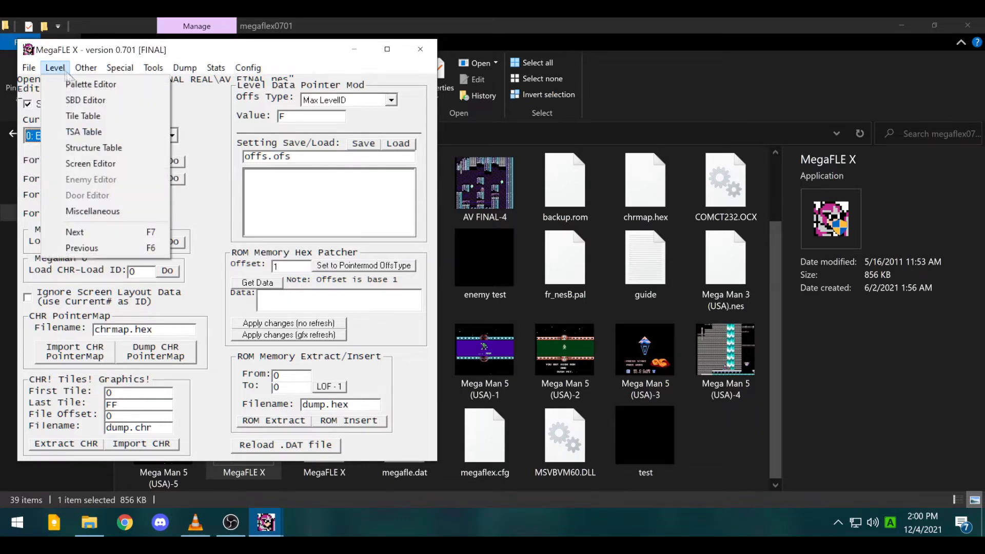
mouse_move(80, 68)
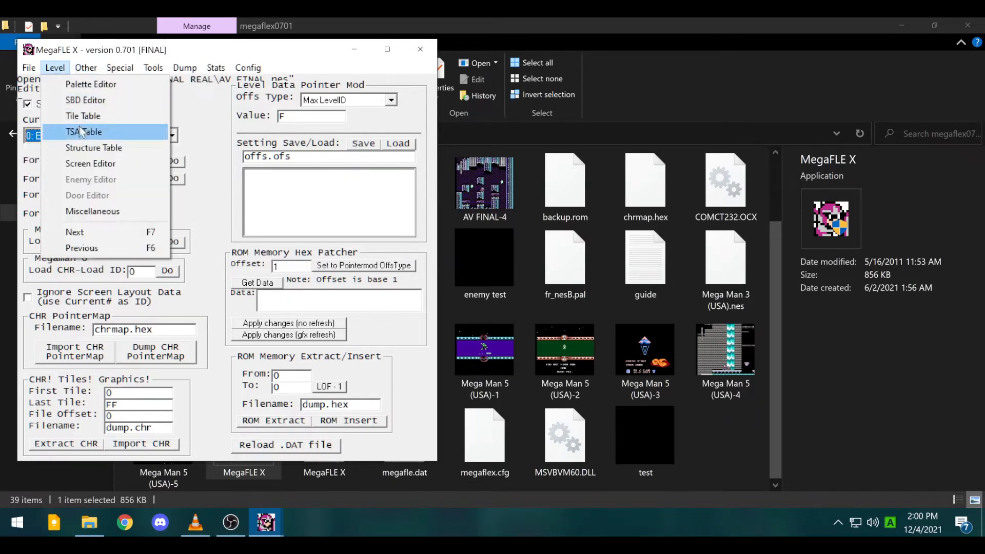
click(87, 163)
drag(138, 75, 550, 162)
- Step through Bank B's screens, ending back on screen 1, the building scene
click(637, 364)
click(637, 365)
click(637, 365)
click(638, 364)
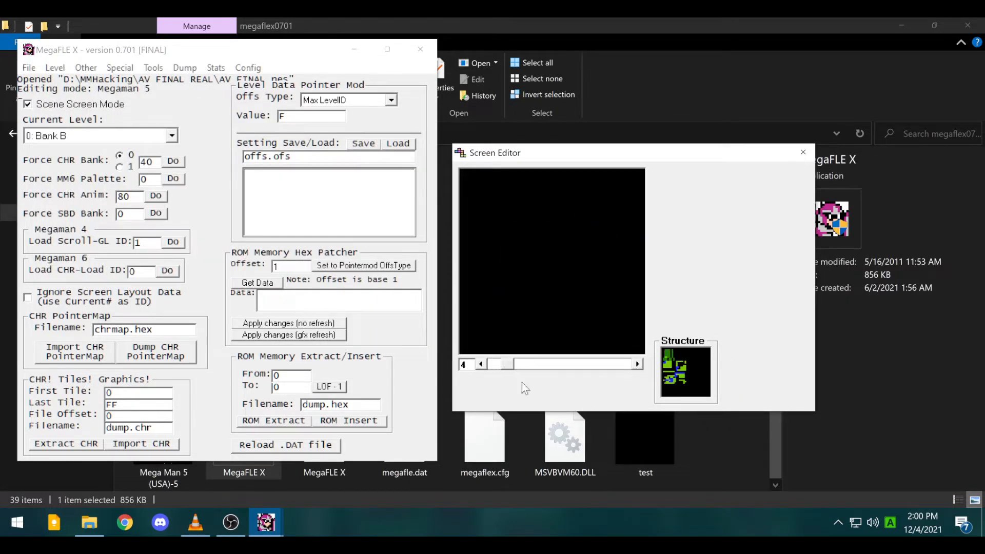
click(481, 364)
click(481, 364)
click(481, 364)
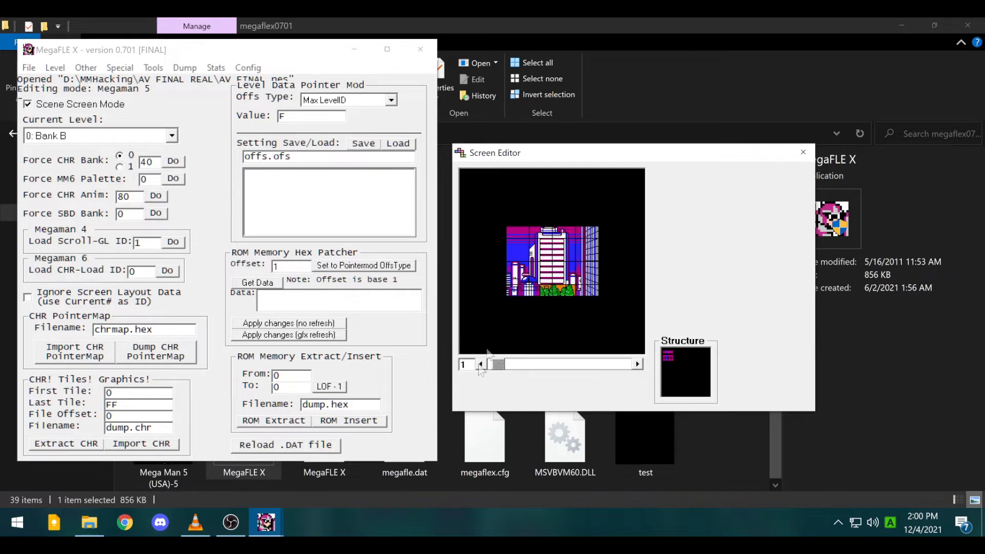
- Paint structures across the building screen, then restore the ROM backup to undo them
click(57, 67)
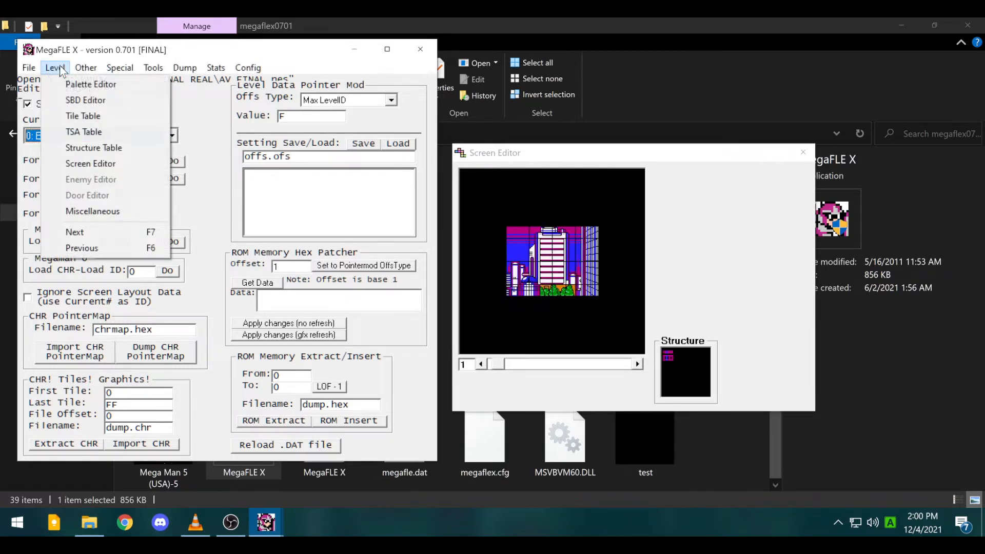
mouse_move(531, 318)
mouse_down()
mouse_move(447, 292)
mouse_move(543, 247)
mouse_move(537, 219)
mouse_up()
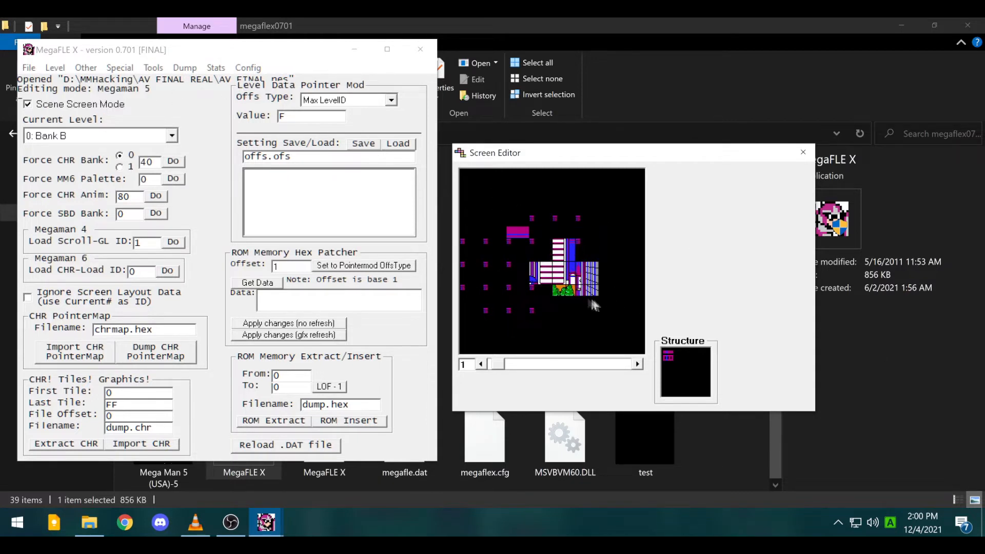
click(29, 68)
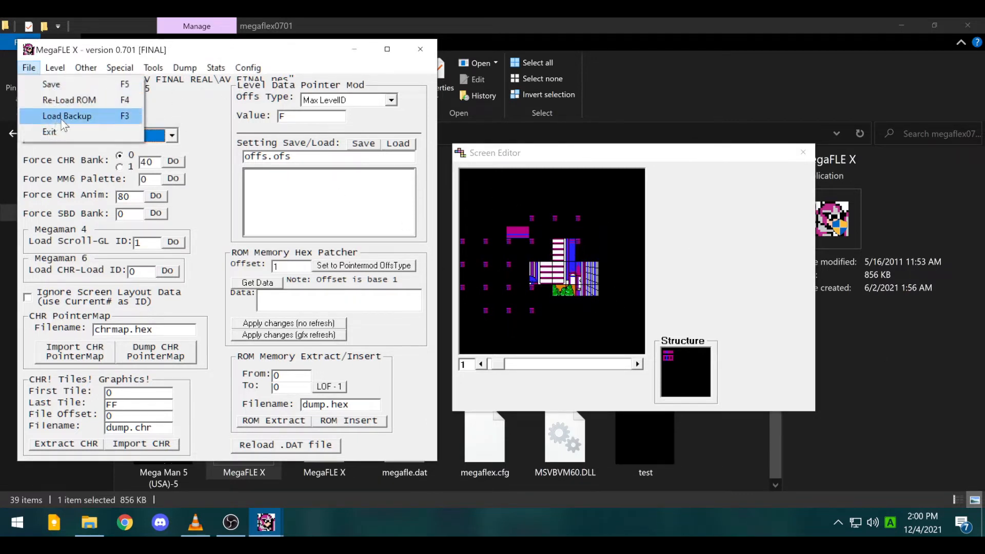
click(61, 117)
- Reopen the Screen Editor and switch the scene bank to 1: Bank F's title screen
click(55, 67)
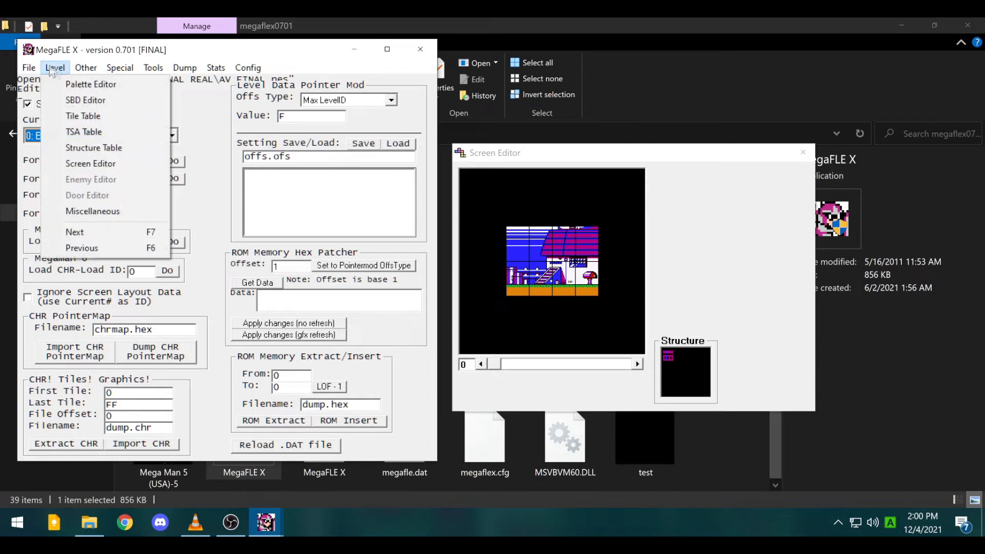
click(121, 164)
click(28, 67)
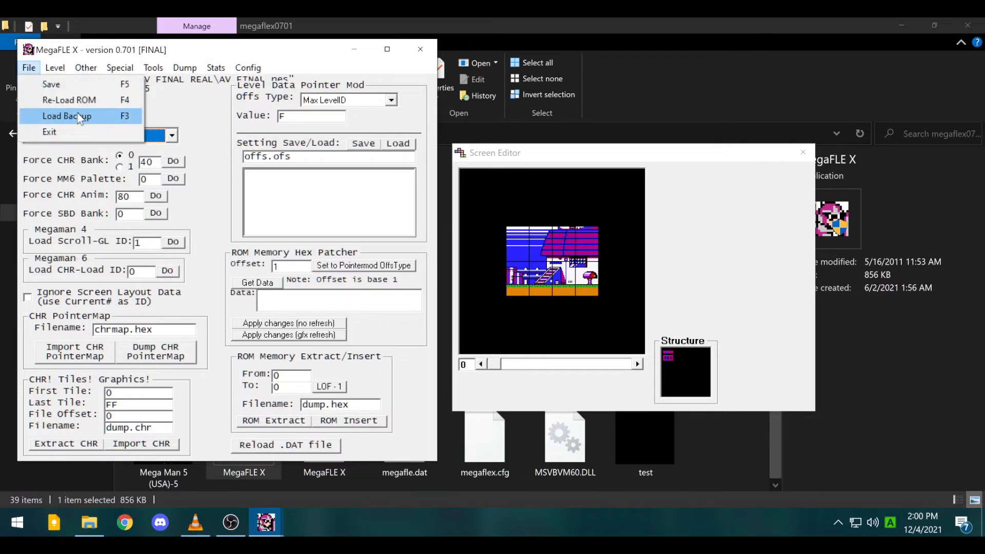
mouse_move(91, 73)
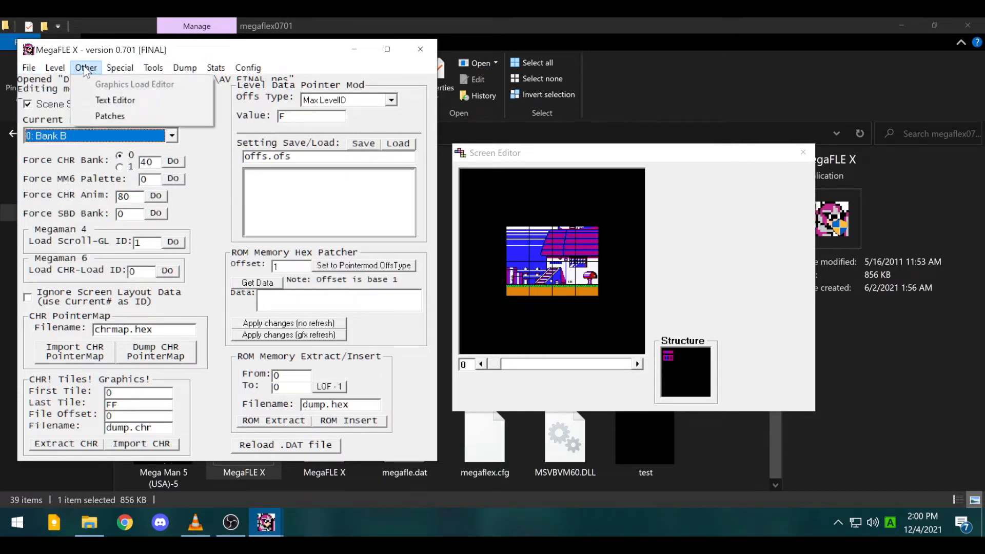
click(87, 70)
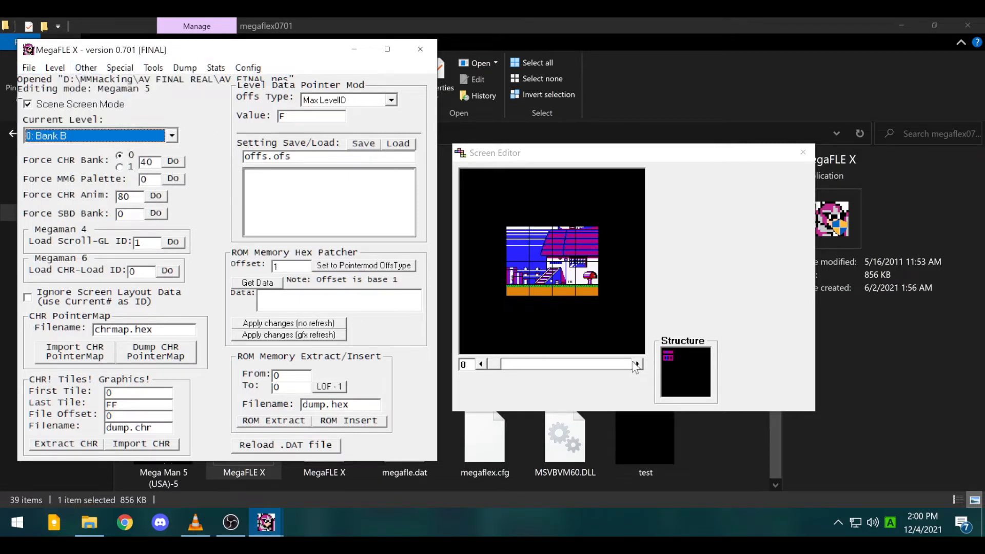
click(116, 136)
click(110, 162)
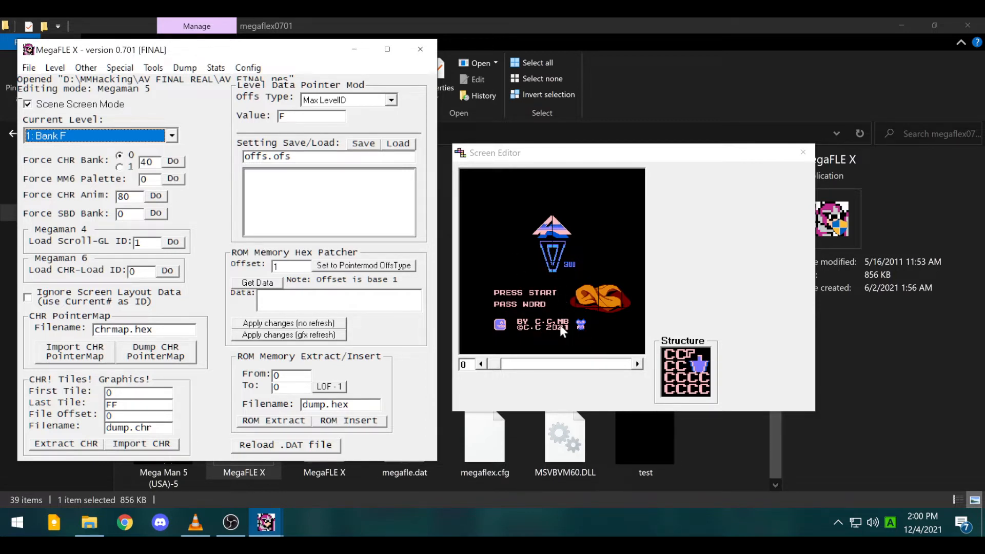
click(491, 341)
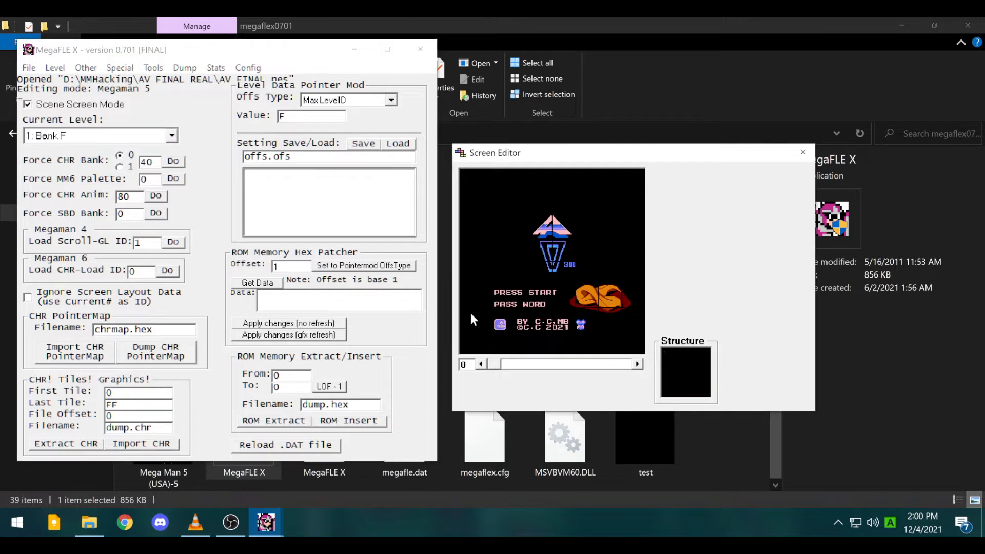
click(55, 67)
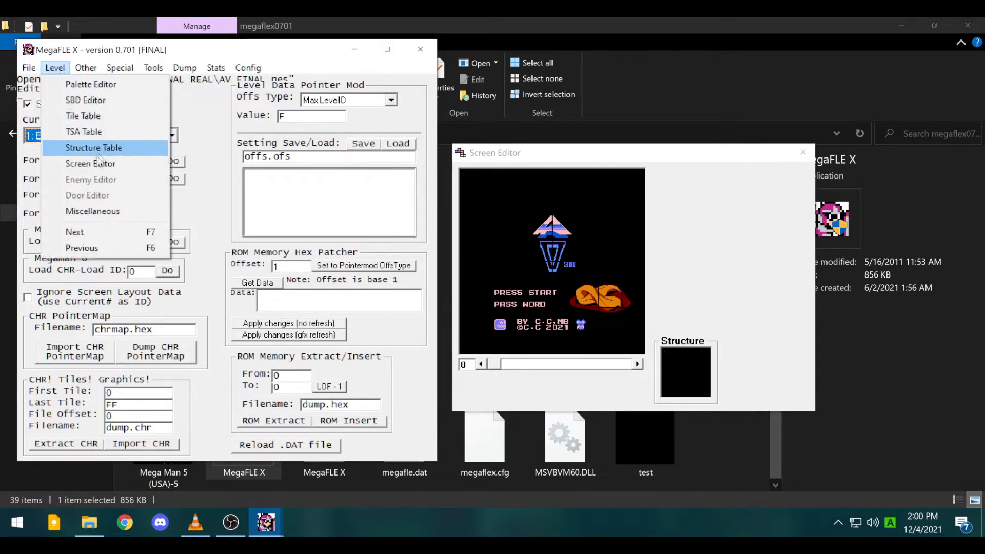
click(100, 101)
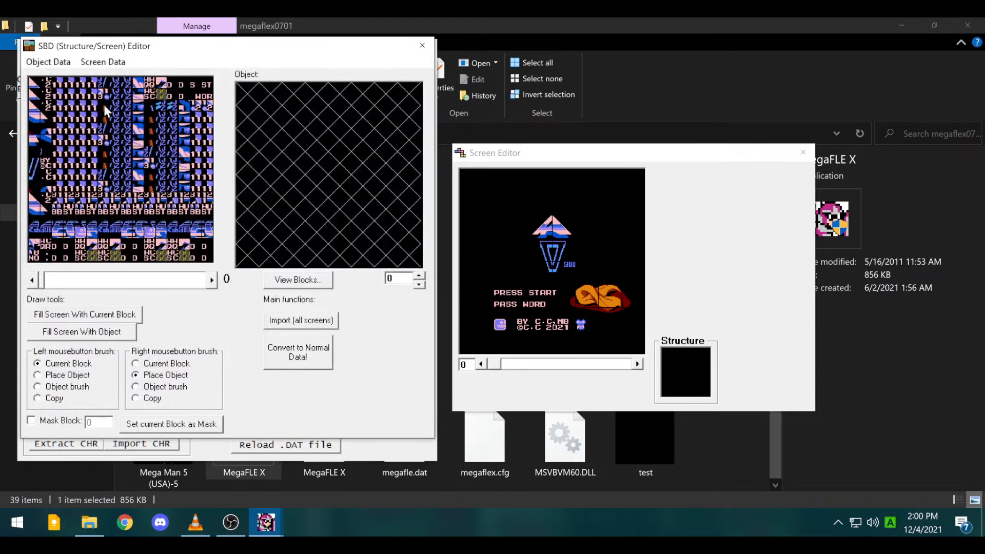
click(213, 282)
click(212, 281)
click(213, 281)
click(212, 281)
click(212, 281)
double_click(212, 281)
triple_click(212, 281)
double_click(213, 282)
triple_click(213, 281)
triple_click(212, 280)
double_click(212, 280)
double_click(212, 281)
triple_click(212, 280)
click(212, 281)
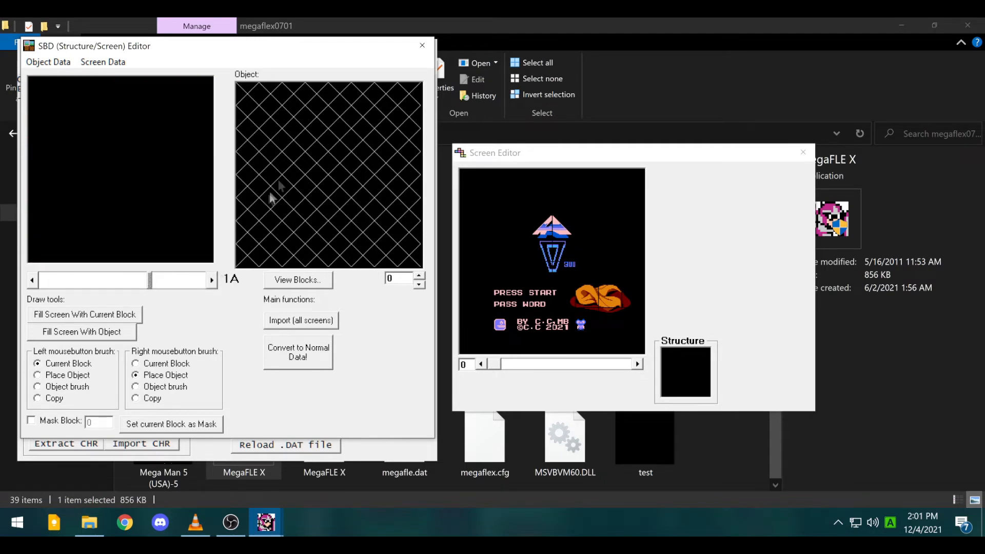
click(423, 45)
click(54, 67)
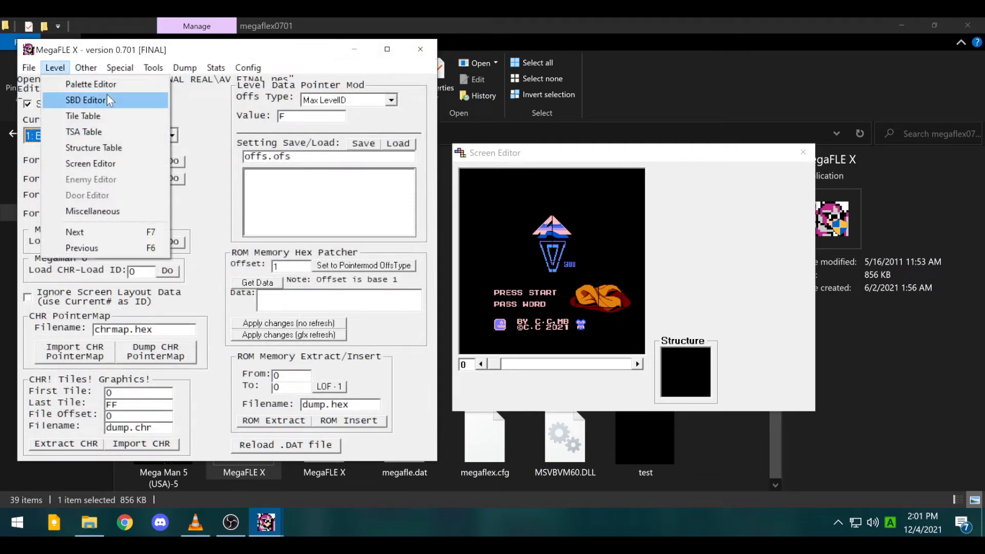
click(108, 100)
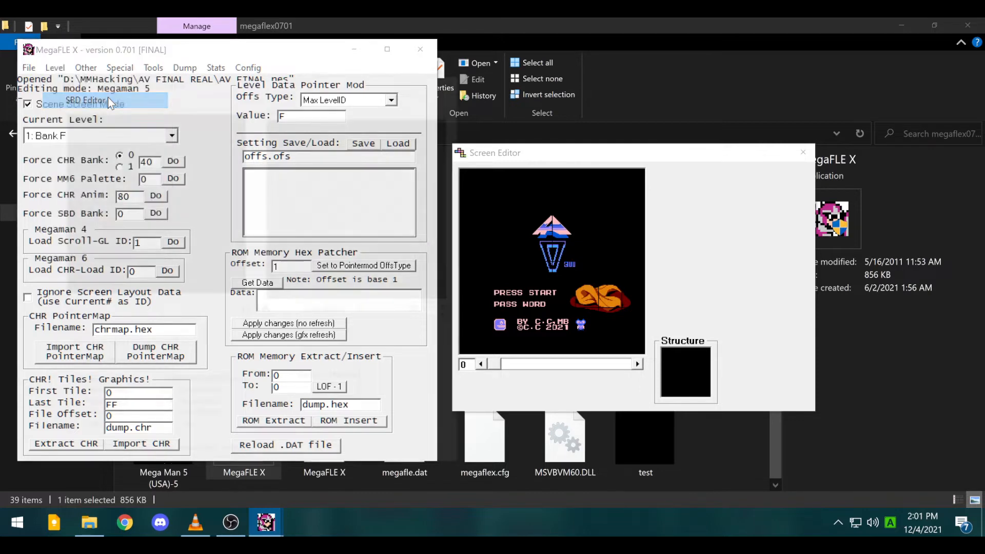
click(90, 319)
click(90, 321)
click(90, 322)
click(90, 322)
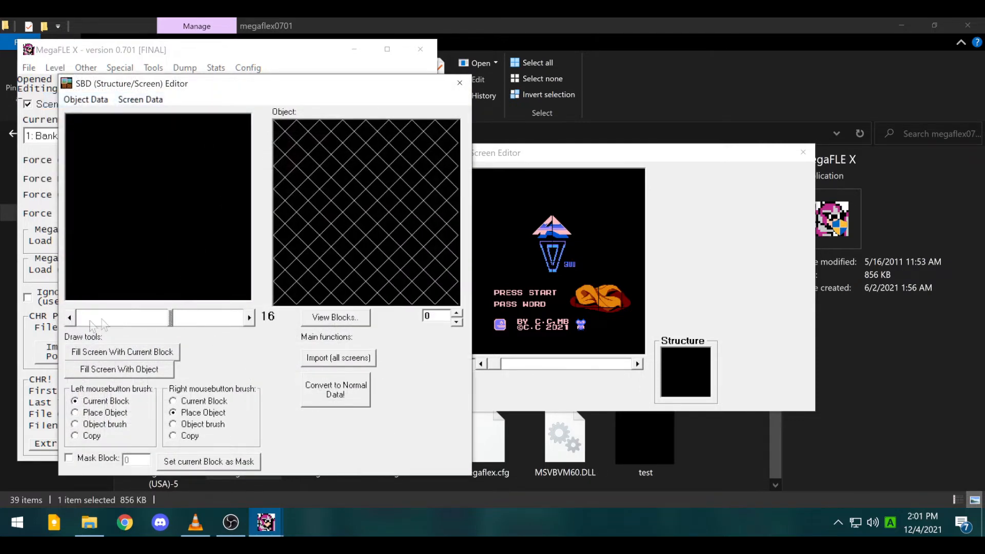
drag(171, 324, 81, 324)
click(245, 325)
click(245, 324)
click(249, 318)
click(250, 317)
click(250, 317)
click(249, 317)
click(246, 324)
click(246, 324)
click(247, 325)
click(246, 325)
click(246, 324)
click(246, 324)
click(246, 325)
click(246, 324)
click(246, 324)
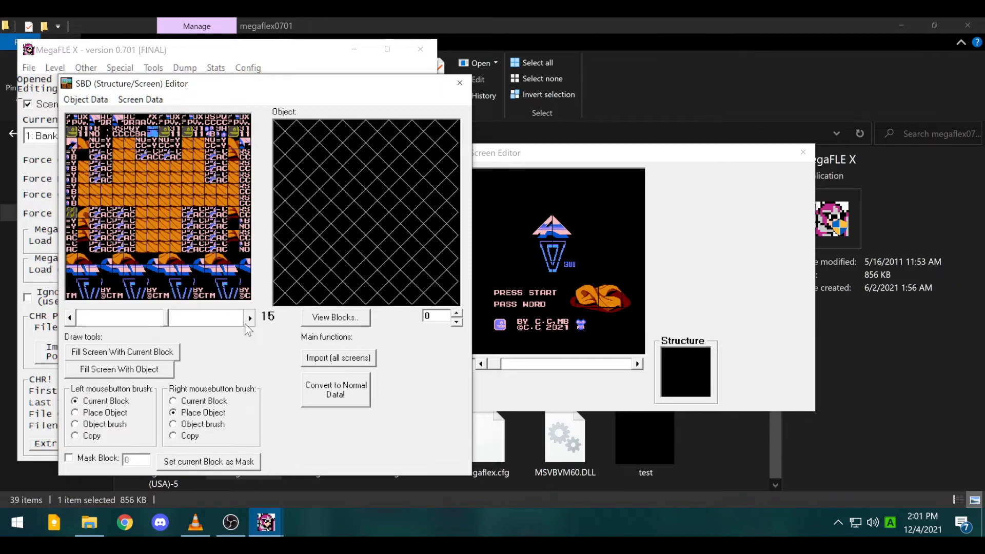
click(247, 324)
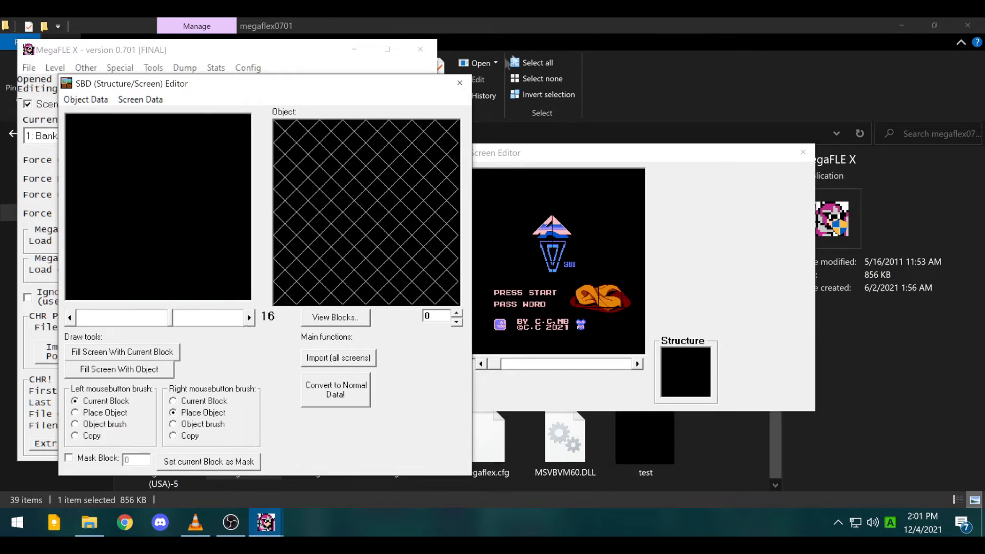
click(460, 84)
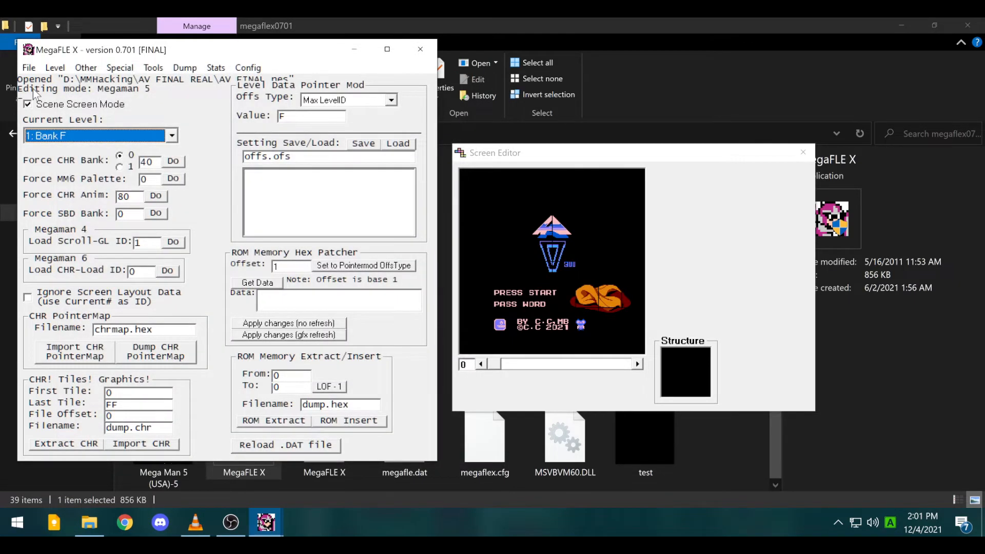
- Switch to level 2: Bank 10, go to the CAPCOM PRESENTS screen, and open the Palette Editor
click(99, 139)
click(57, 165)
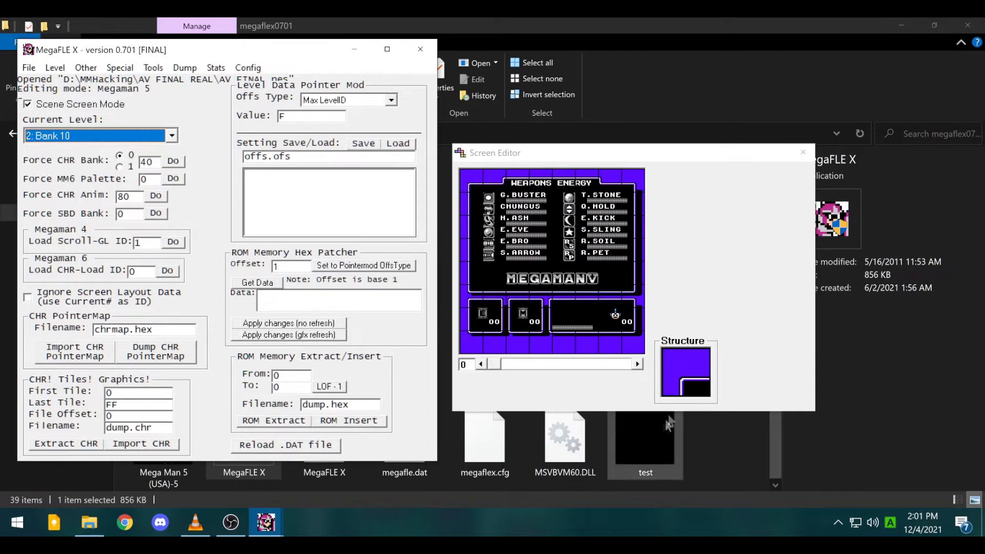
click(638, 364)
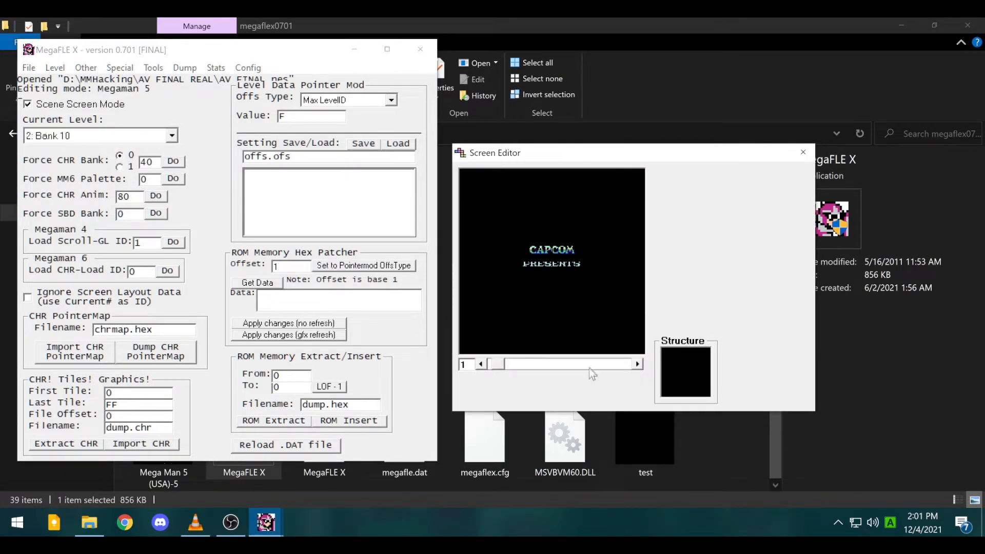
click(636, 368)
click(482, 364)
click(55, 67)
click(77, 81)
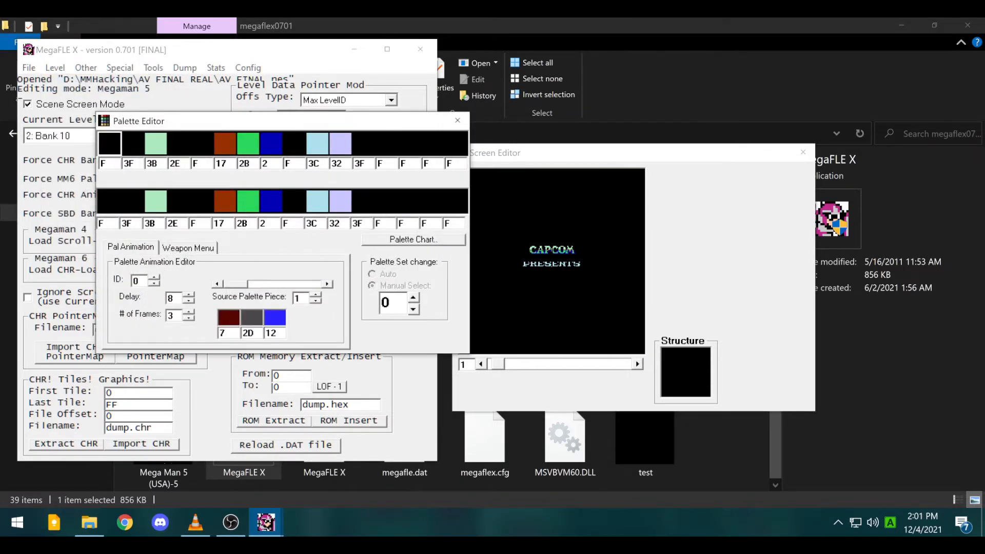
- Change lavender to pink, a black entry from F to 10, and blue to magenta 15
click(345, 147)
click(344, 146)
click(344, 146)
click(344, 146)
click(288, 150)
click(271, 150)
click(270, 150)
click(270, 149)
click(268, 150)
click(267, 150)
click(267, 150)
click(268, 150)
click(268, 150)
click(268, 150)
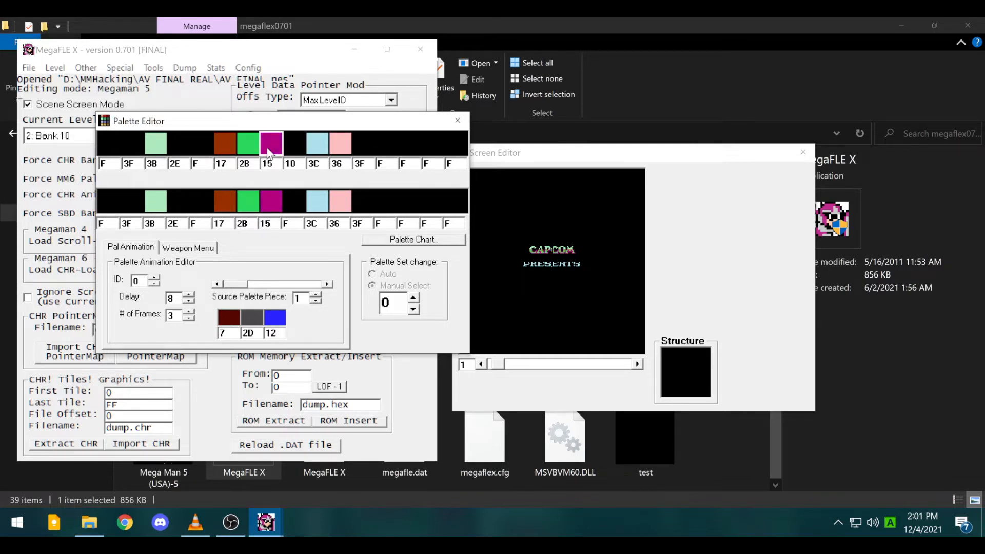
- Turn green to black, brown to green, and two empty slots blue, then close the Palette Editor
click(242, 151)
click(242, 152)
click(242, 152)
click(230, 149)
click(230, 149)
click(230, 149)
click(231, 149)
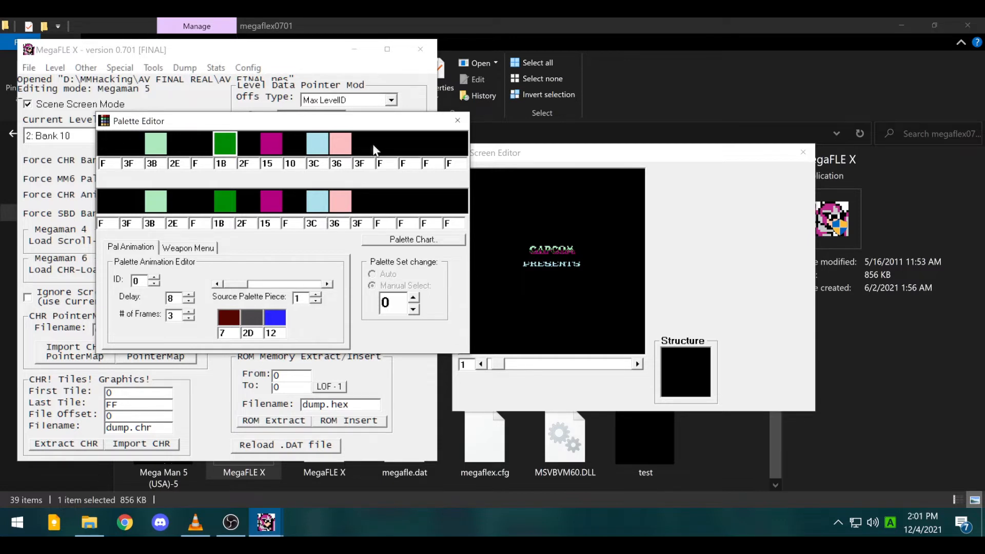
click(434, 139)
click(415, 142)
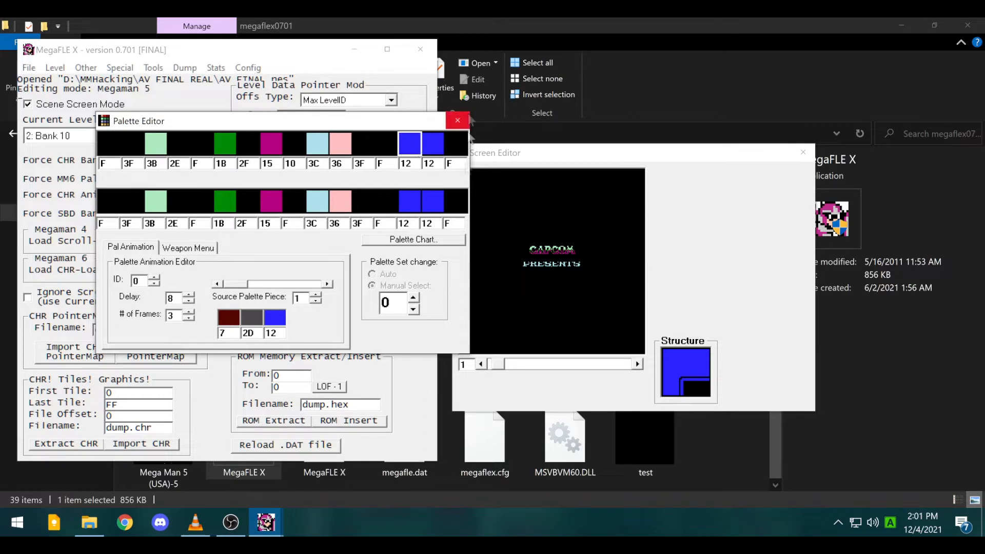
click(481, 364)
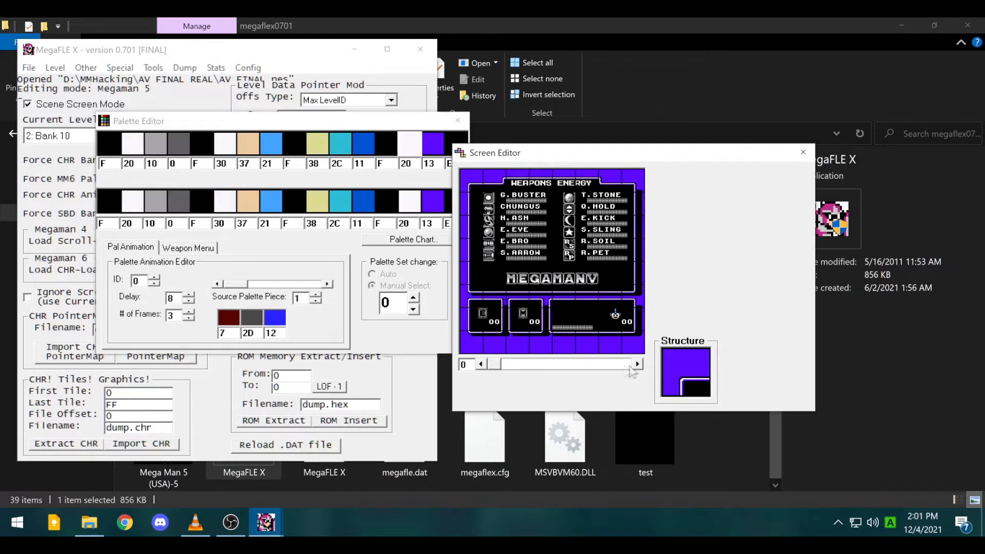
click(458, 120)
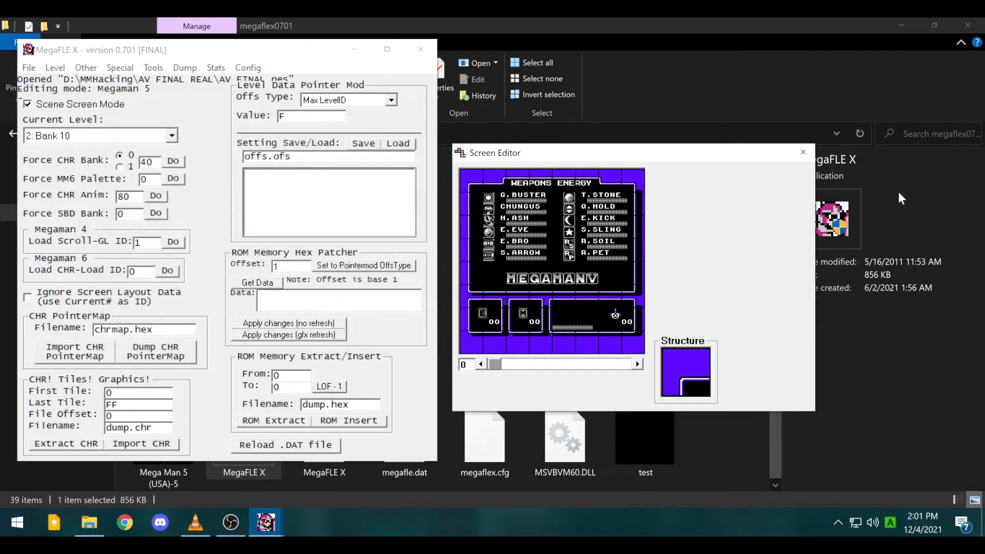
- Reopen the Screen Editor from the Level menu and switch off Scene Screen Mode
click(804, 152)
click(153, 67)
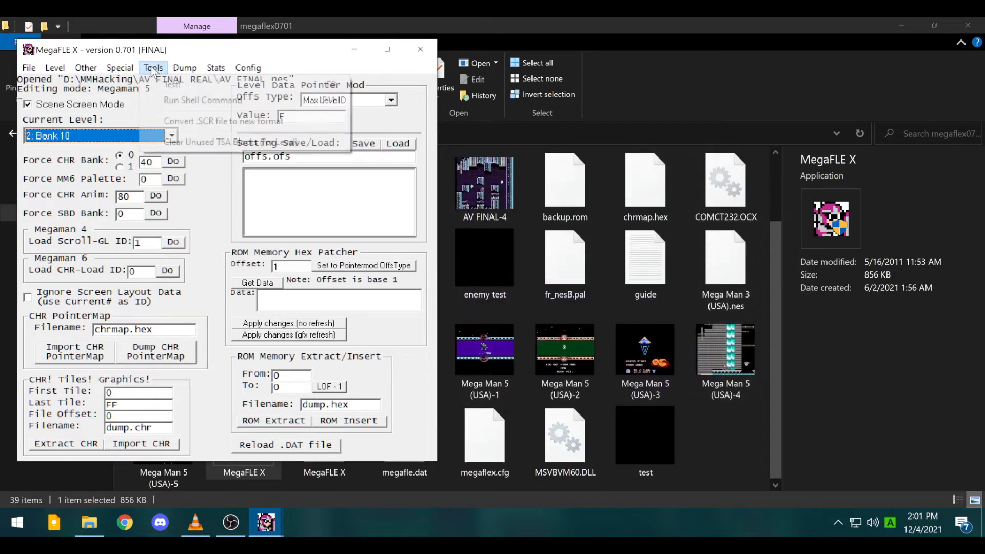
mouse_move(55, 67)
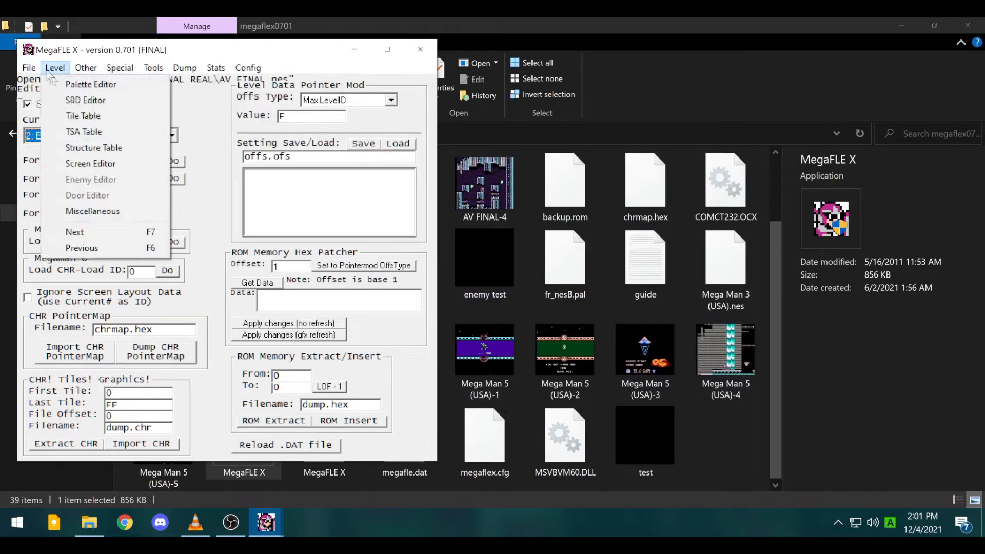
click(85, 169)
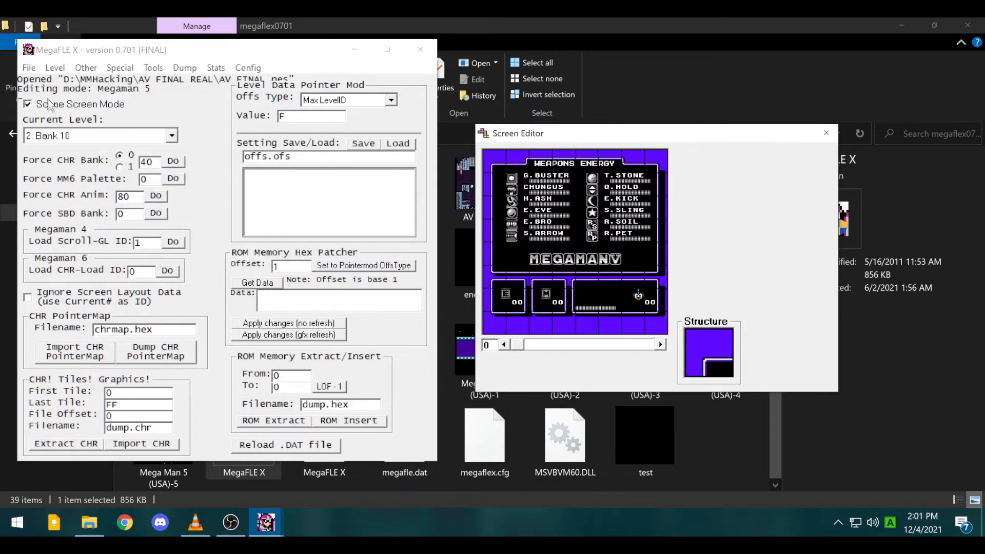
click(45, 104)
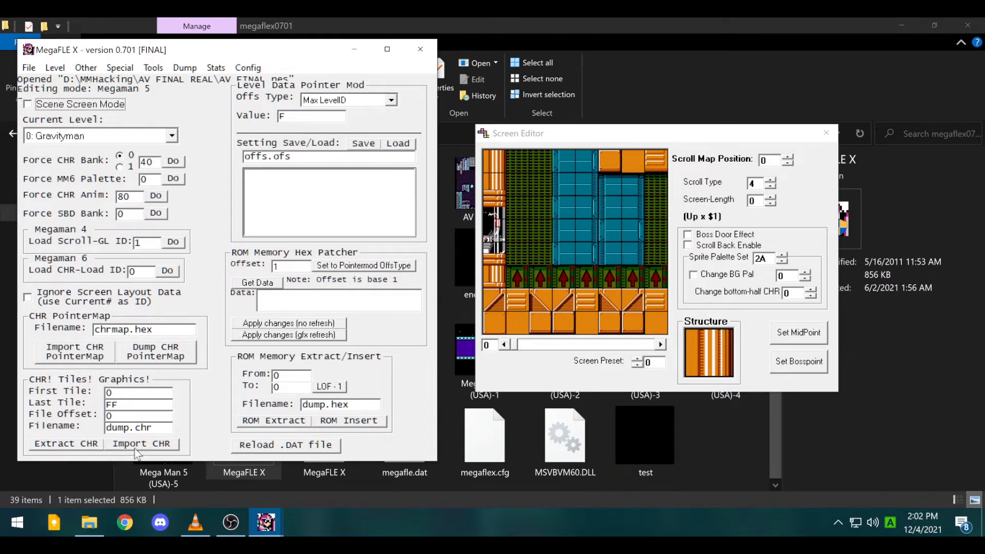
- Glance at the Dump menu, then keep Gravityman as the current level
click(184, 71)
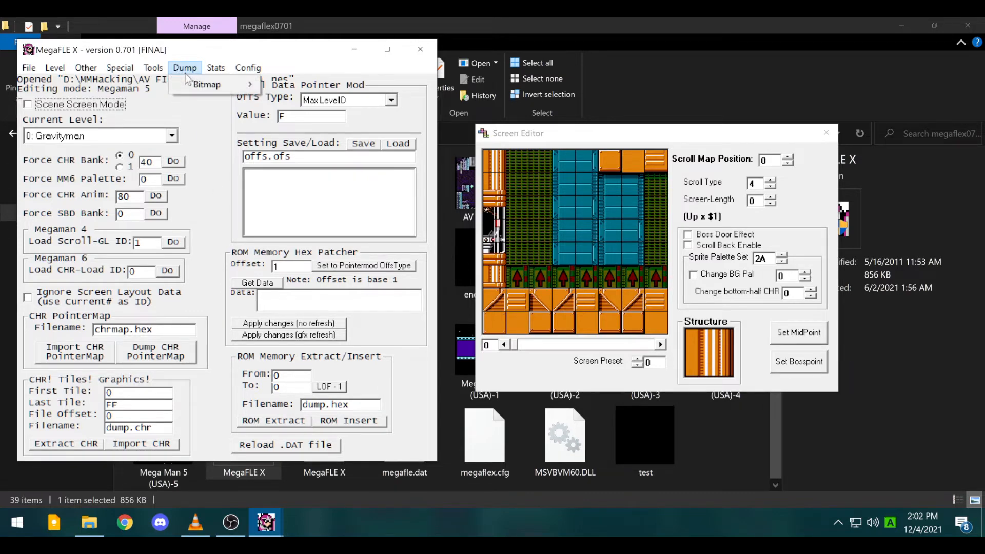
click(224, 176)
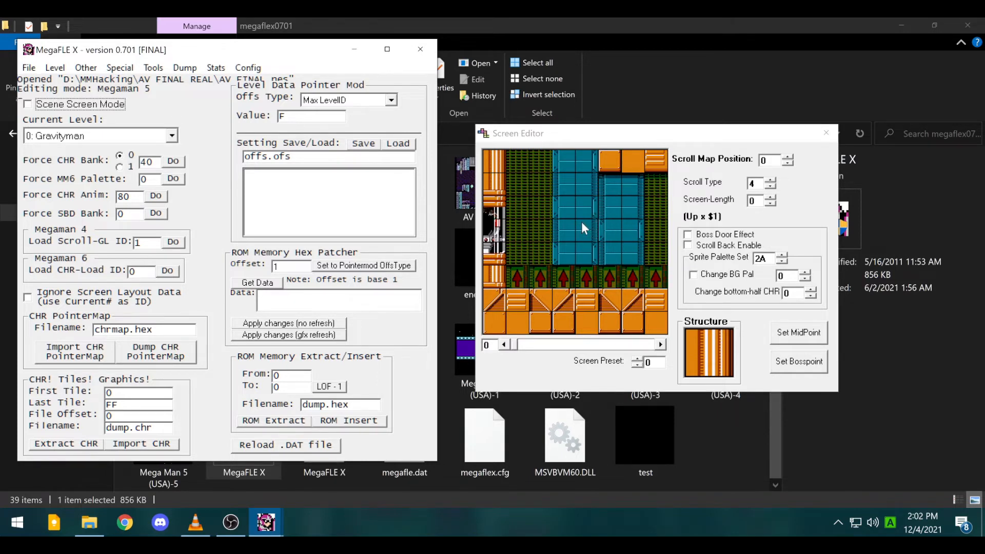
click(80, 135)
click(80, 135)
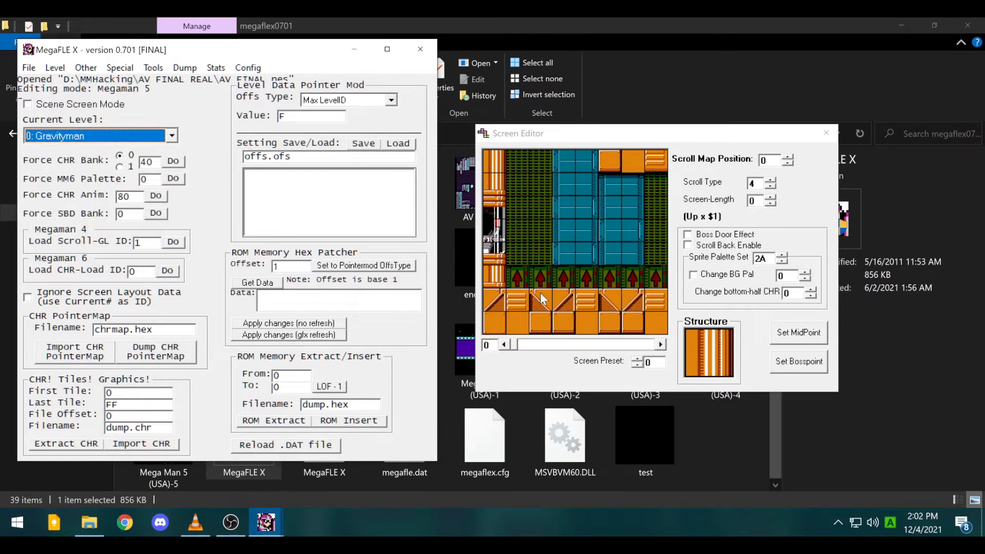
- Test an orange striped block in the Screen Editor, then paint green grating back over it
click(516, 303)
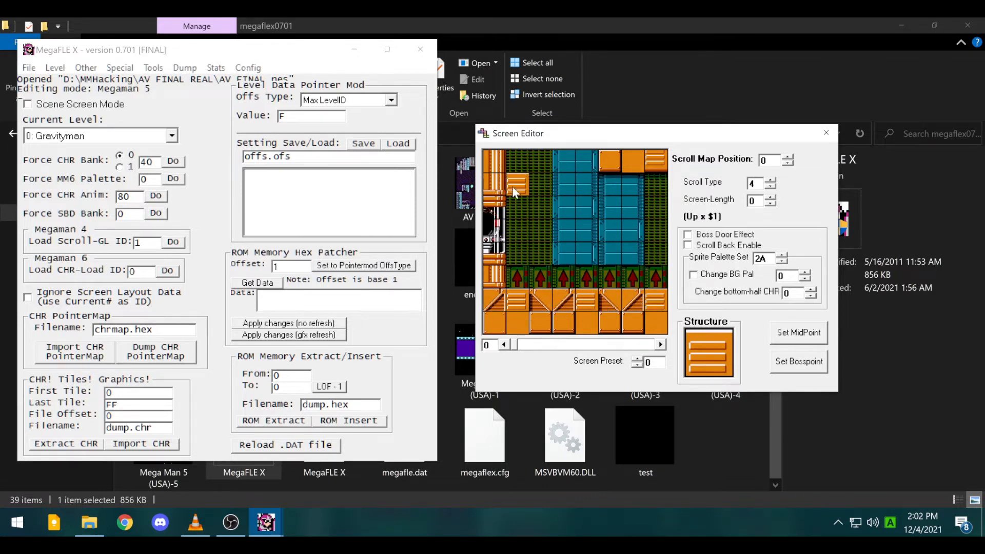
right_click(511, 166)
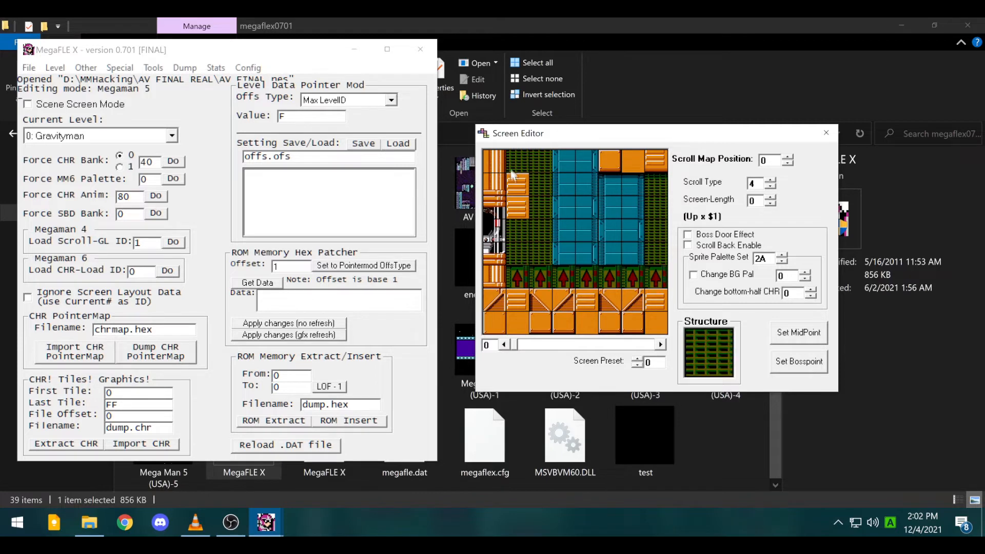
click(516, 187)
- Open the SBD Editor from the Level menu
click(48, 57)
click(67, 69)
click(79, 100)
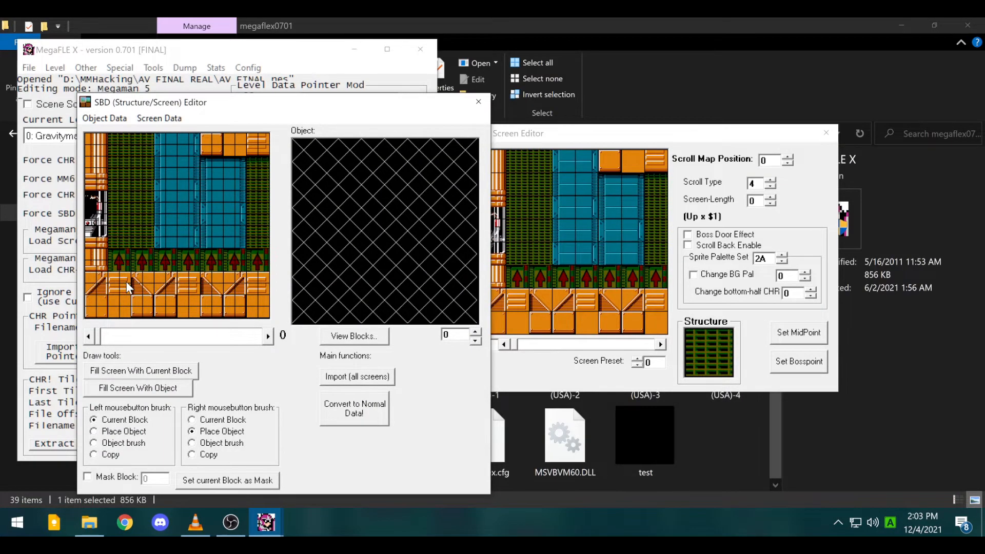
- Paint two orange wall blocks on the left of the screen and convert them to normal data
click(354, 337)
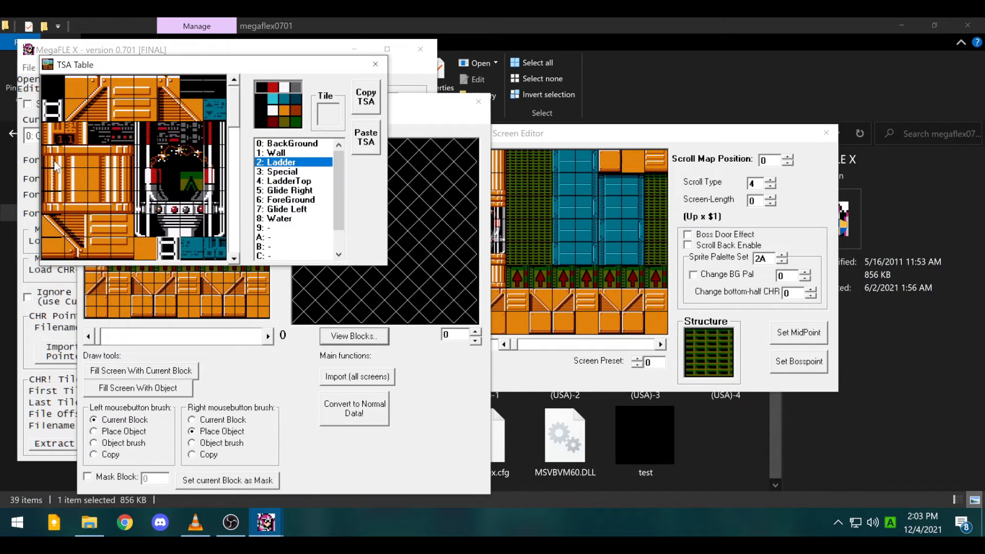
click(57, 161)
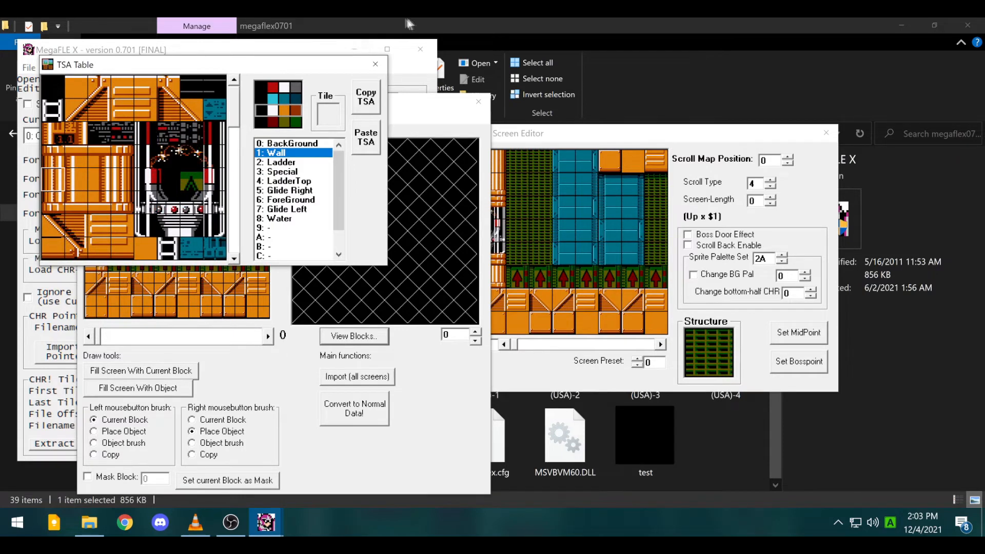
click(375, 64)
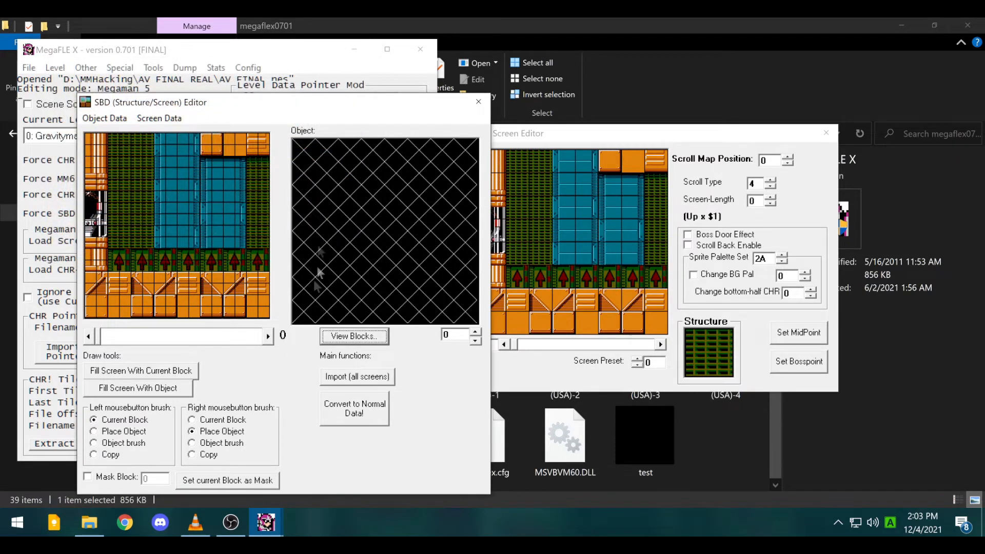
click(117, 276)
click(125, 208)
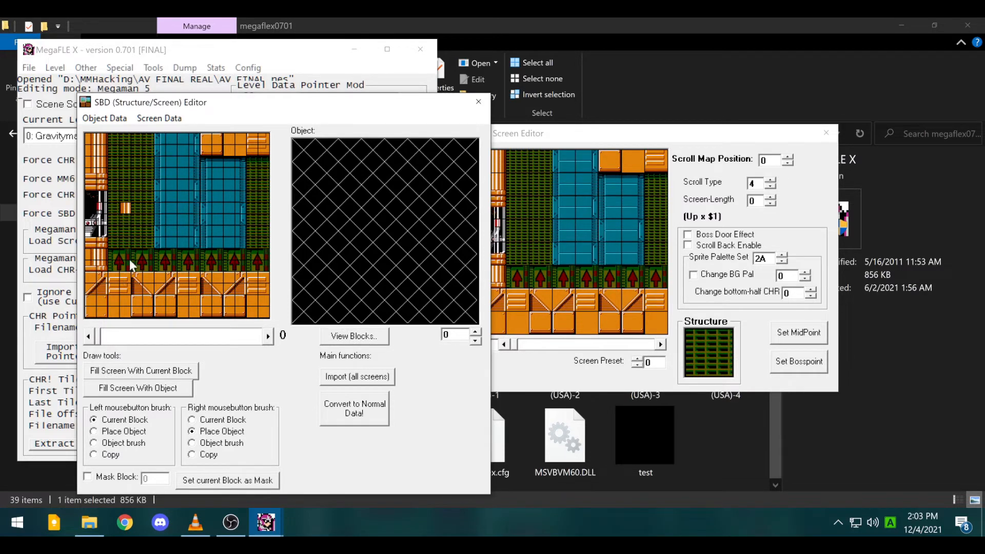
click(136, 208)
click(368, 421)
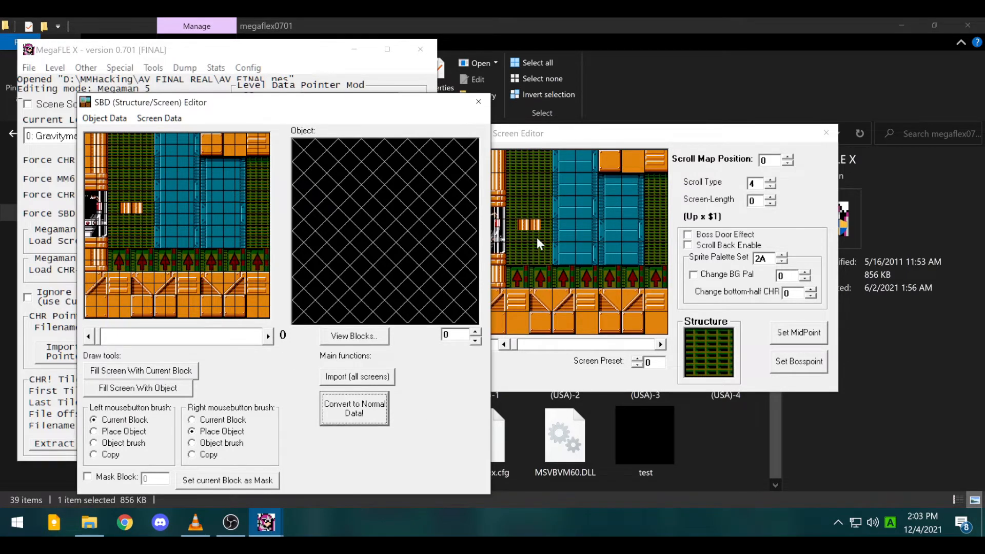
- Look at the Structure Table, then close it along with the SBD Editor
click(76, 81)
click(59, 70)
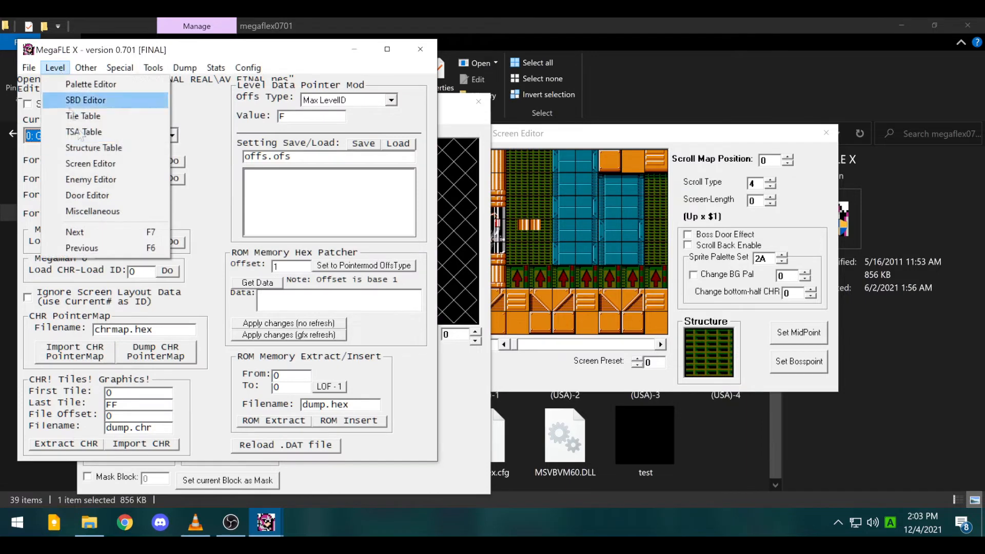
click(112, 148)
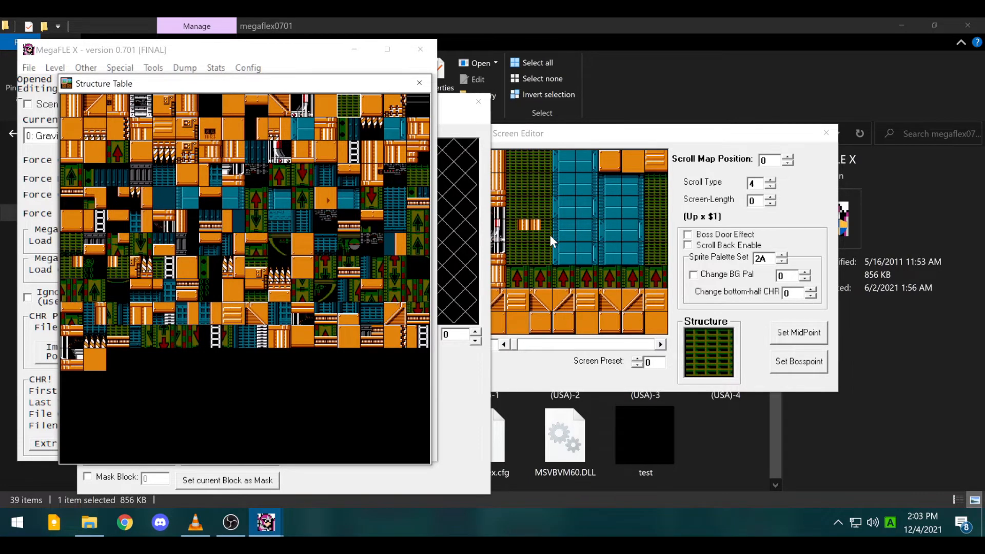
click(419, 83)
click(476, 108)
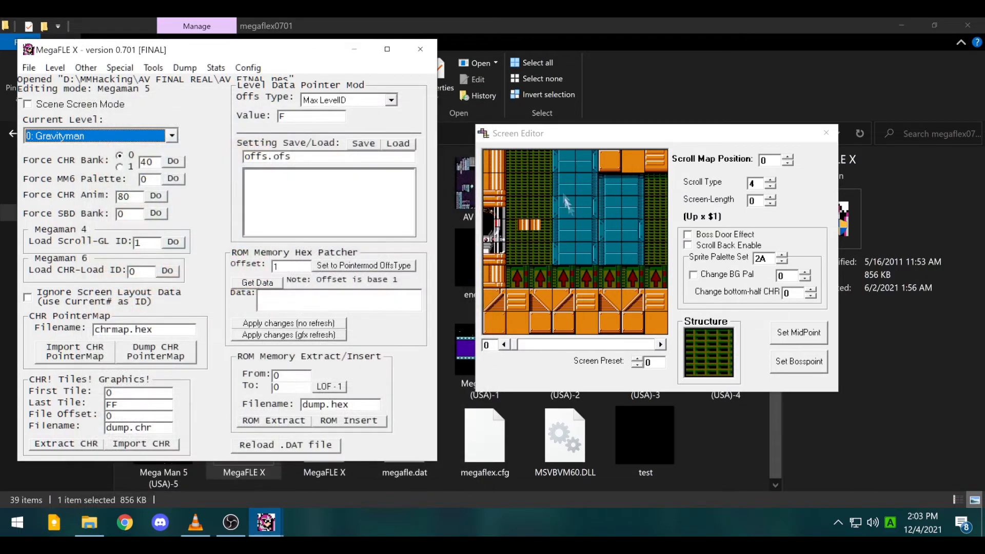
click(583, 143)
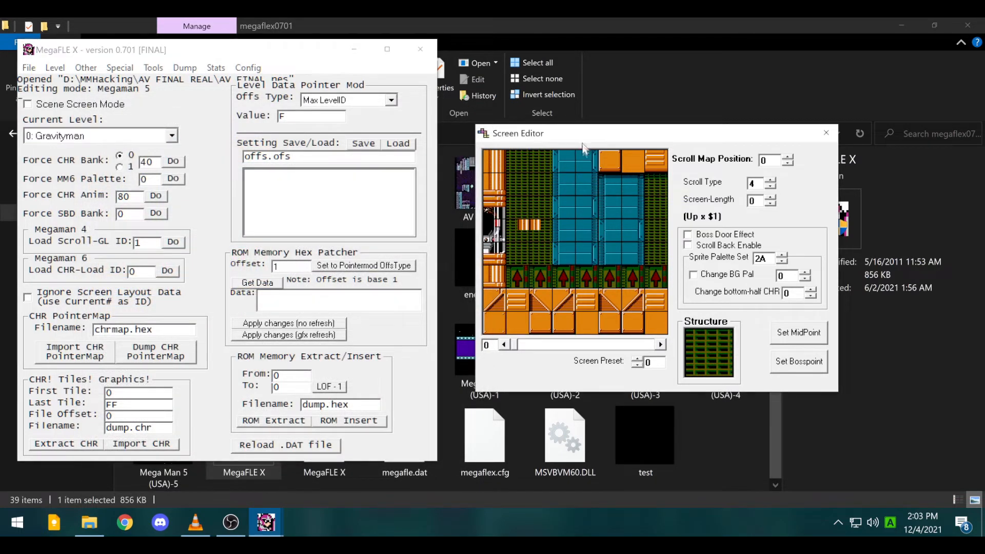
click(518, 303)
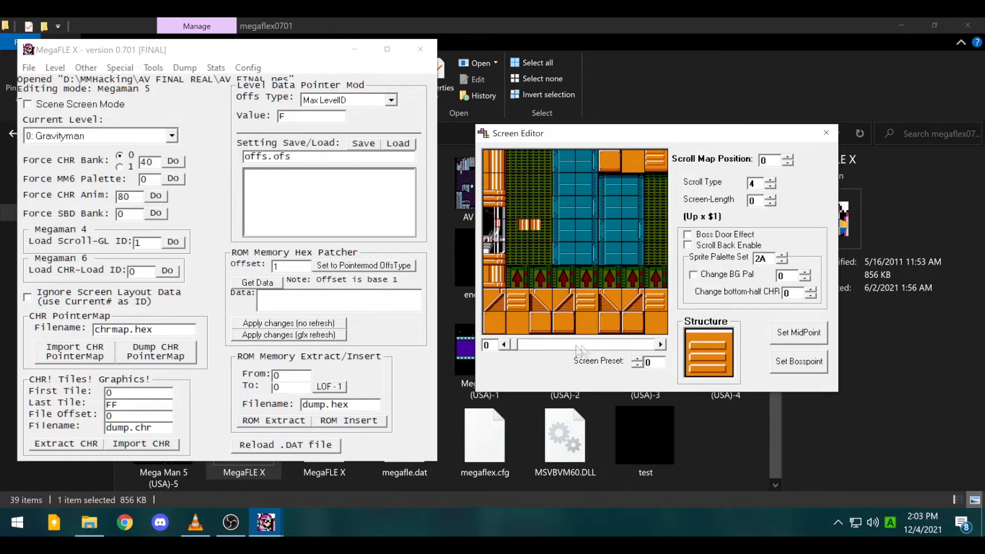
click(660, 345)
click(661, 345)
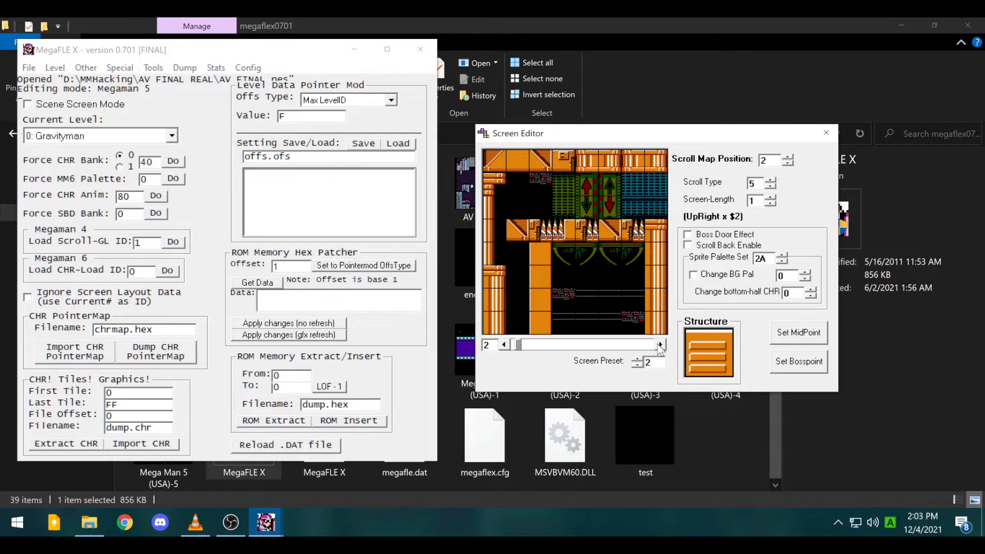
click(660, 345)
click(660, 345)
click(661, 345)
click(660, 345)
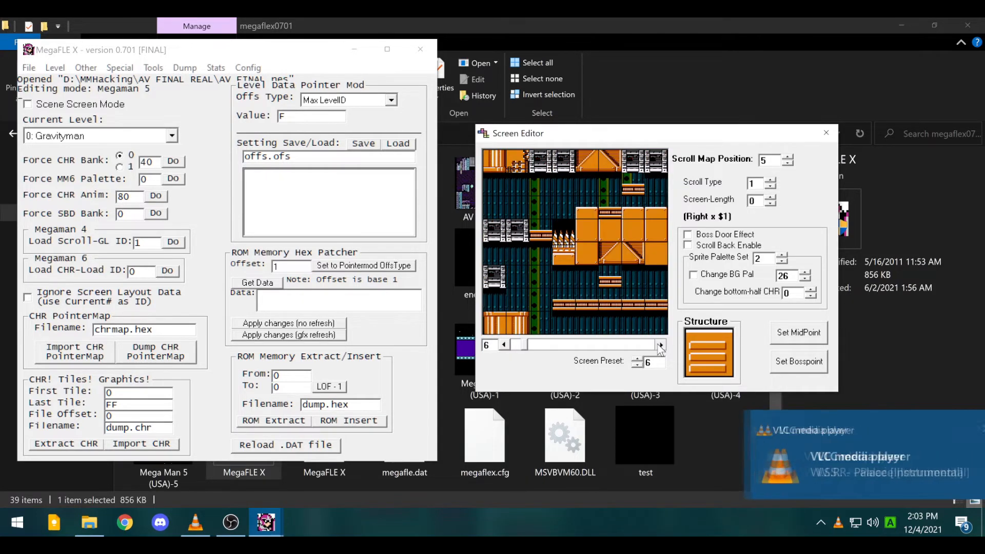
click(661, 345)
click(660, 345)
click(660, 345)
click(660, 345)
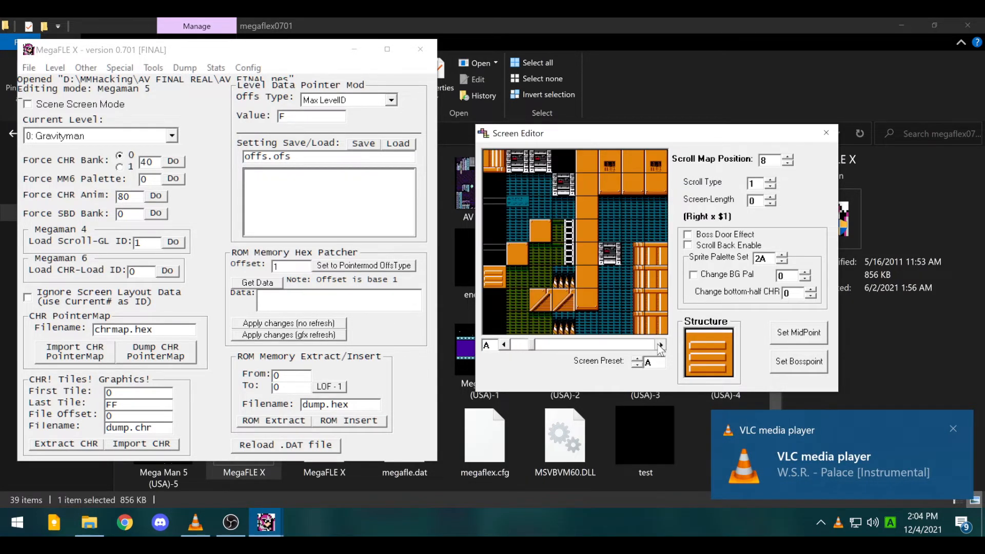
drag(532, 347, 504, 344)
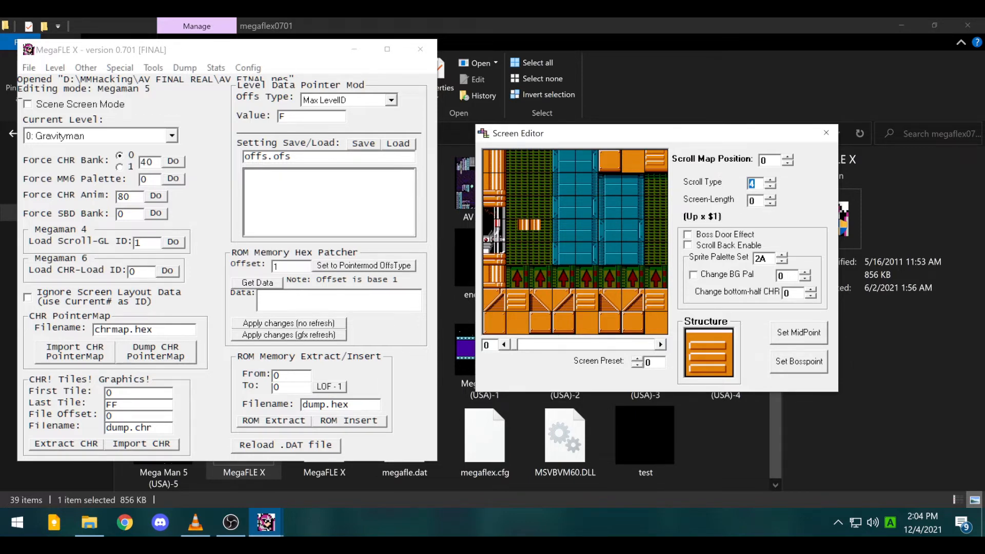
click(771, 187)
click(773, 183)
- Nudge the screen length up twice, then bring it back down
click(770, 198)
click(770, 198)
click(770, 198)
click(770, 199)
click(771, 198)
click(770, 198)
click(770, 198)
click(770, 199)
click(771, 203)
click(771, 203)
click(772, 204)
click(773, 204)
click(773, 205)
click(774, 205)
click(773, 205)
click(773, 205)
click(774, 205)
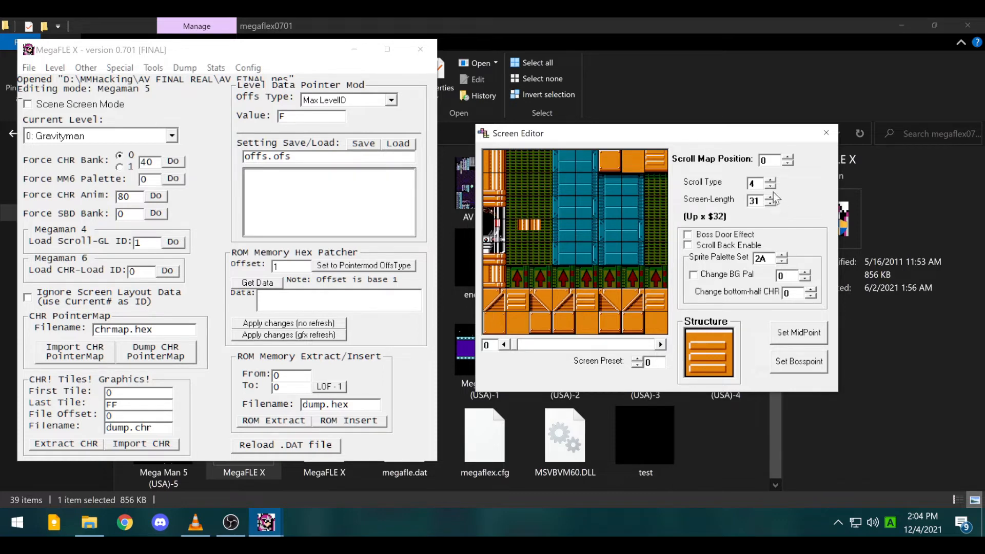
- Browse Gravityman's screens from 1 up to 19, then back to screen E
click(660, 344)
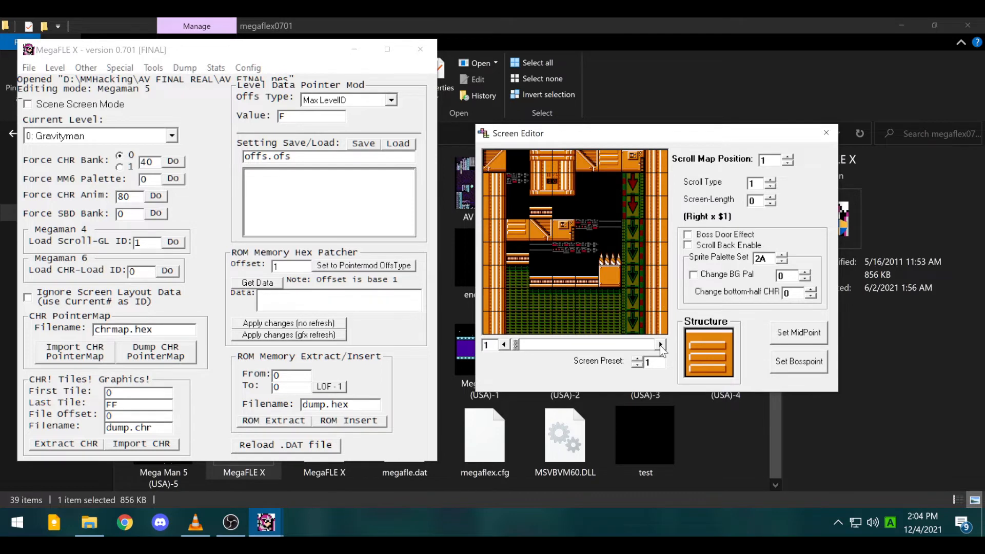
click(660, 344)
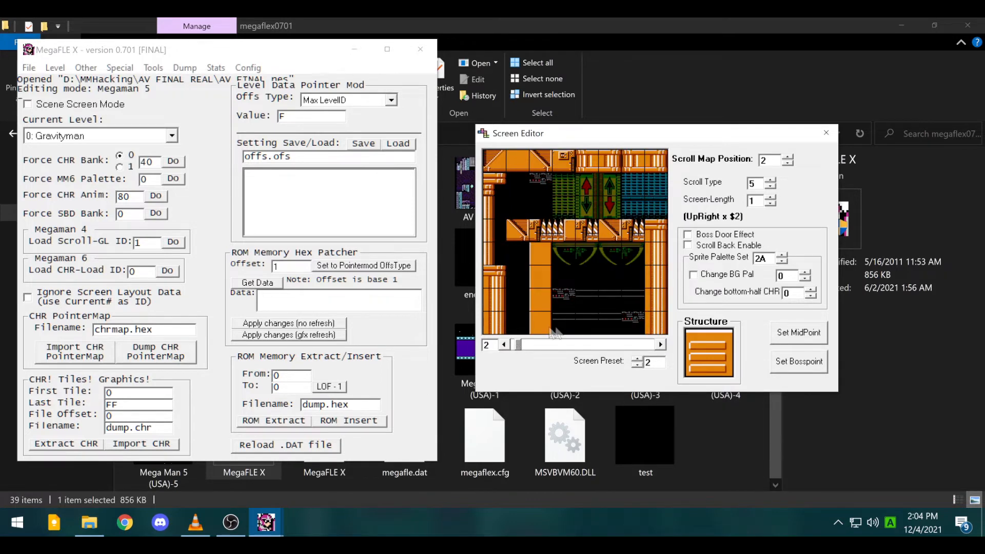
click(506, 350)
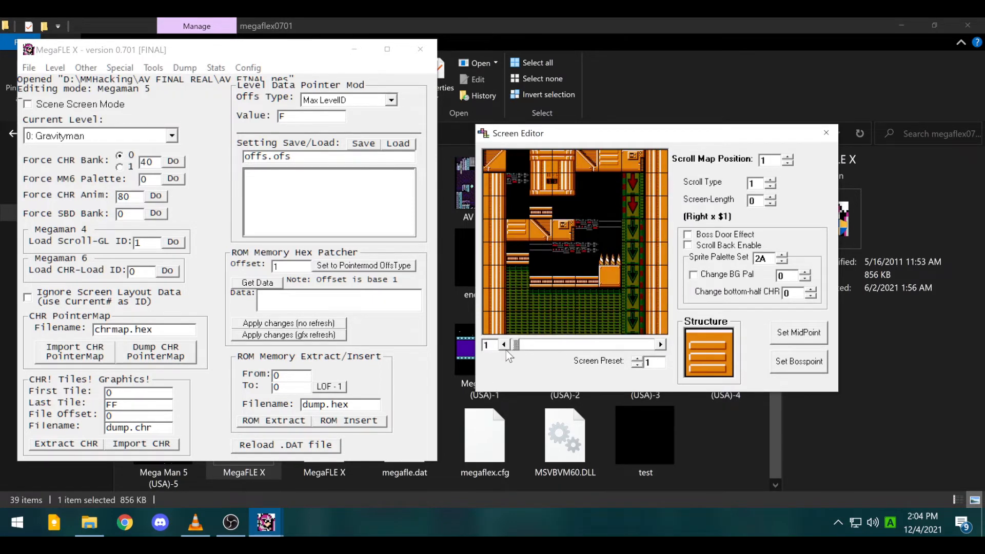
click(662, 345)
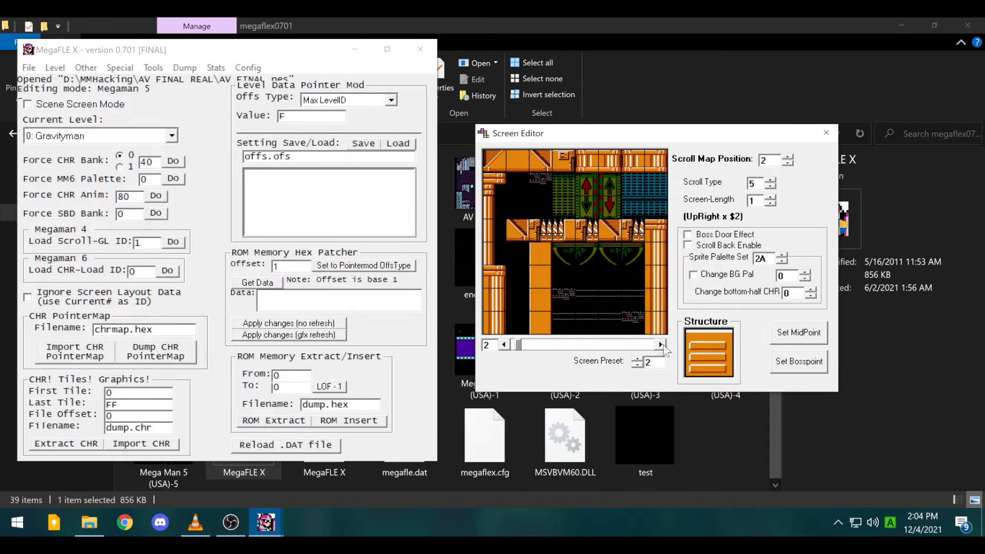
double_click(506, 346)
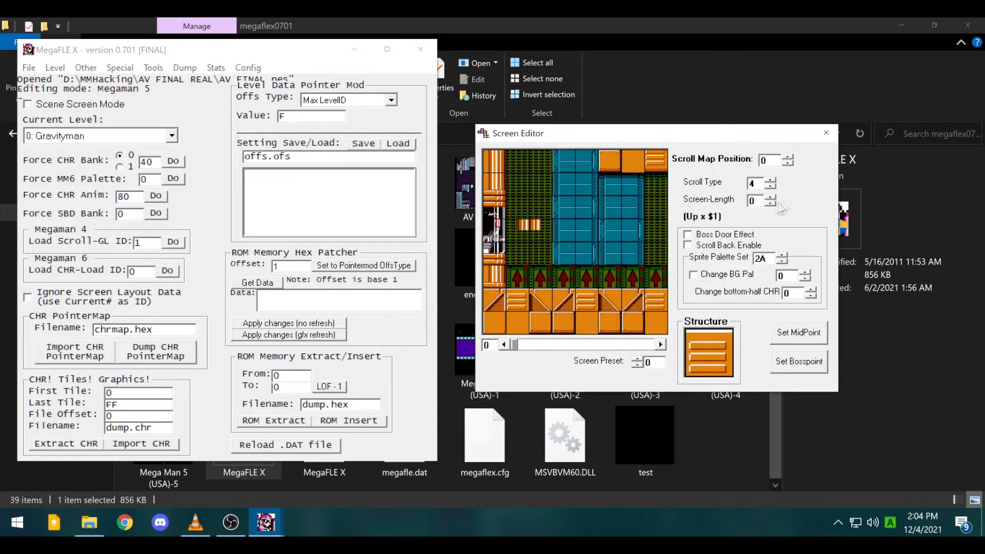
click(661, 345)
click(661, 345)
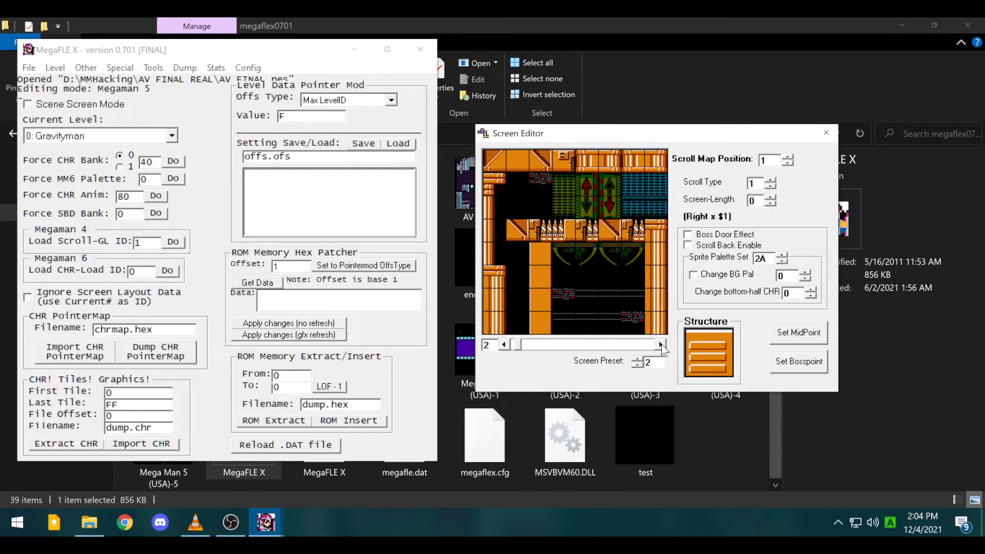
click(661, 344)
click(661, 345)
click(661, 345)
click(661, 345)
click(661, 345)
click(661, 345)
click(661, 345)
click(661, 345)
click(661, 345)
click(661, 345)
click(661, 345)
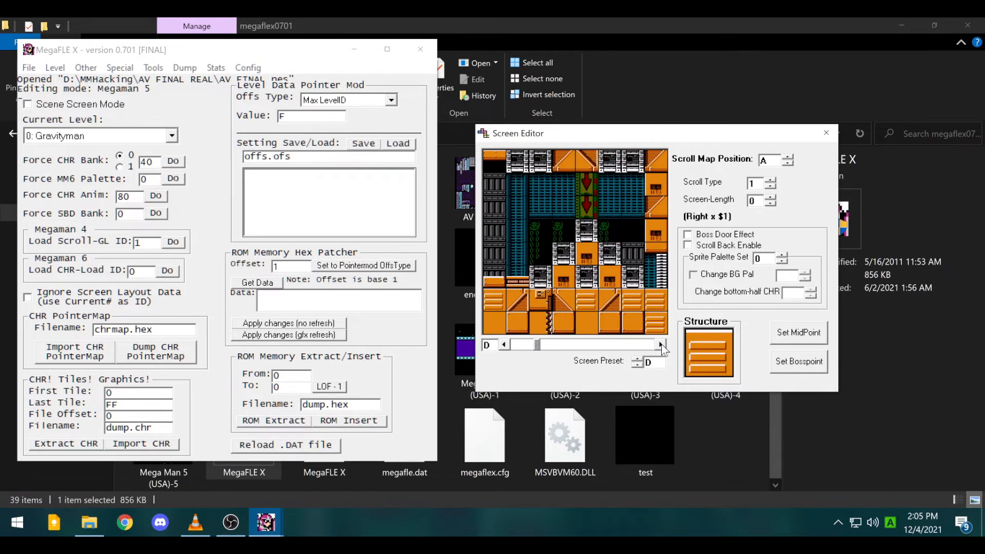
click(661, 344)
click(661, 345)
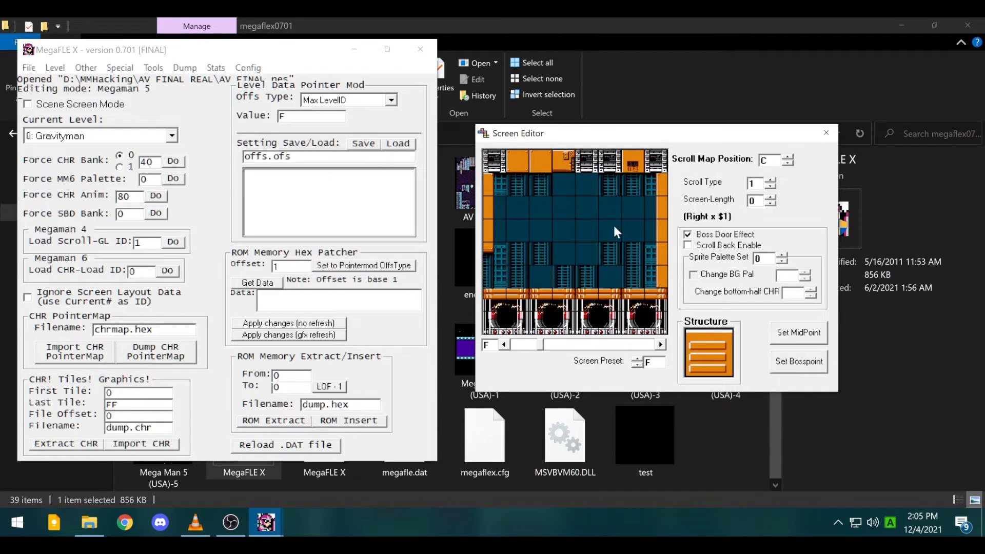
click(661, 349)
click(661, 349)
click(661, 349)
click(661, 349)
click(661, 349)
click(661, 349)
click(661, 349)
click(661, 349)
click(661, 349)
click(661, 349)
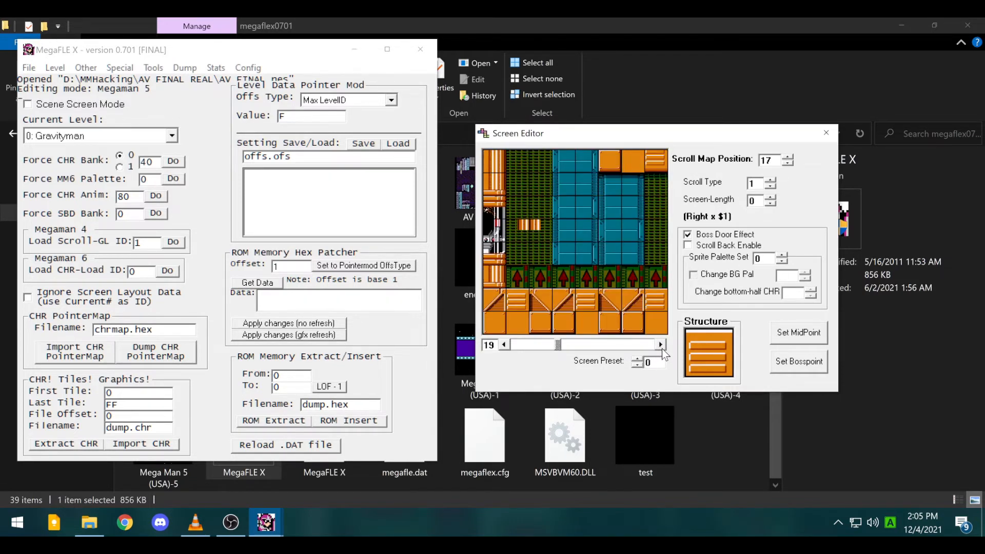
click(518, 345)
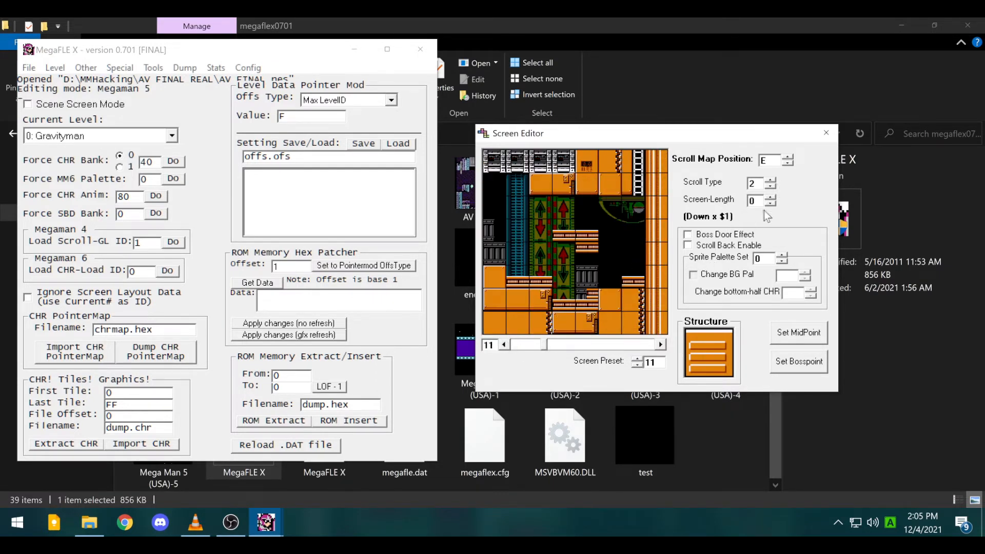
click(504, 347)
click(504, 347)
click(503, 347)
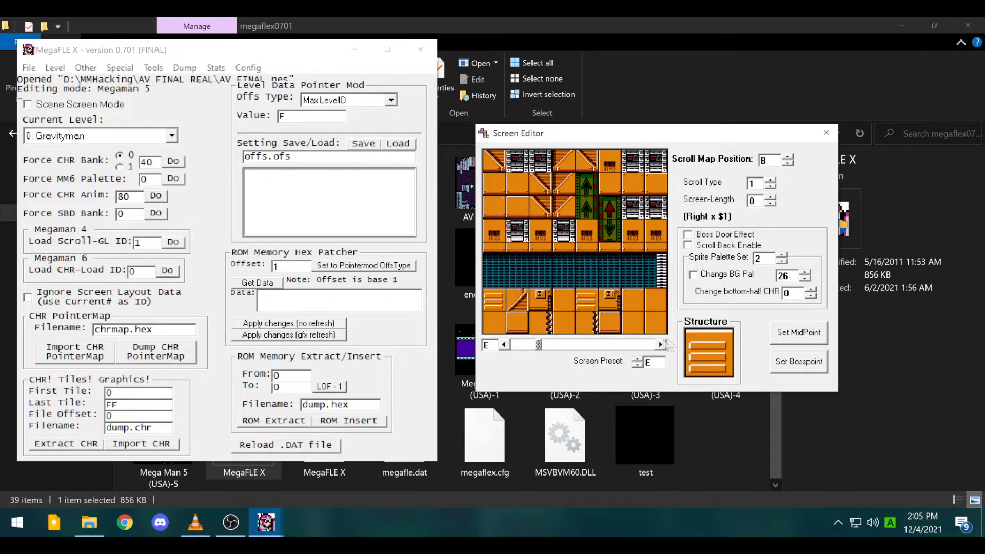
- Compare boss room screens F and 10, then enable Boss Door Effect on screen E
click(661, 345)
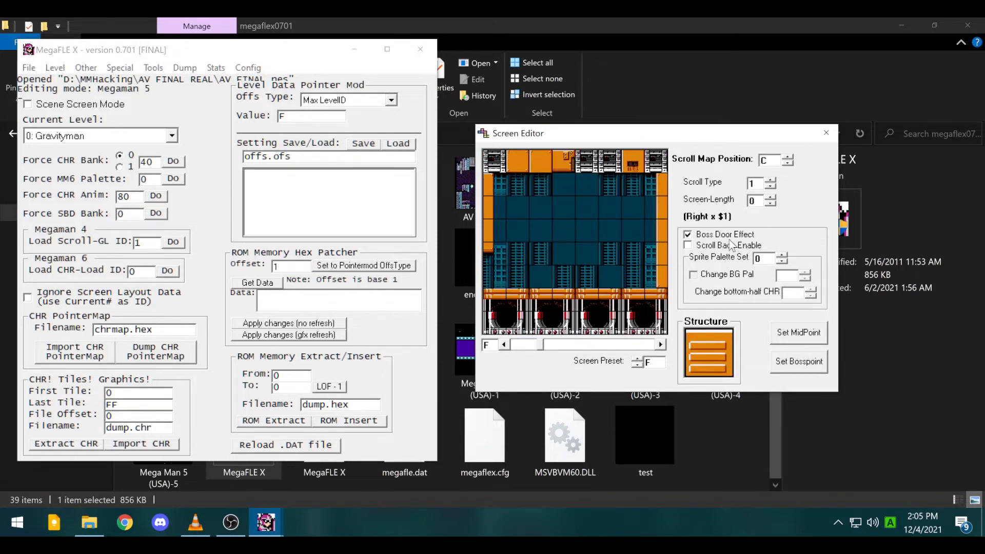
click(661, 344)
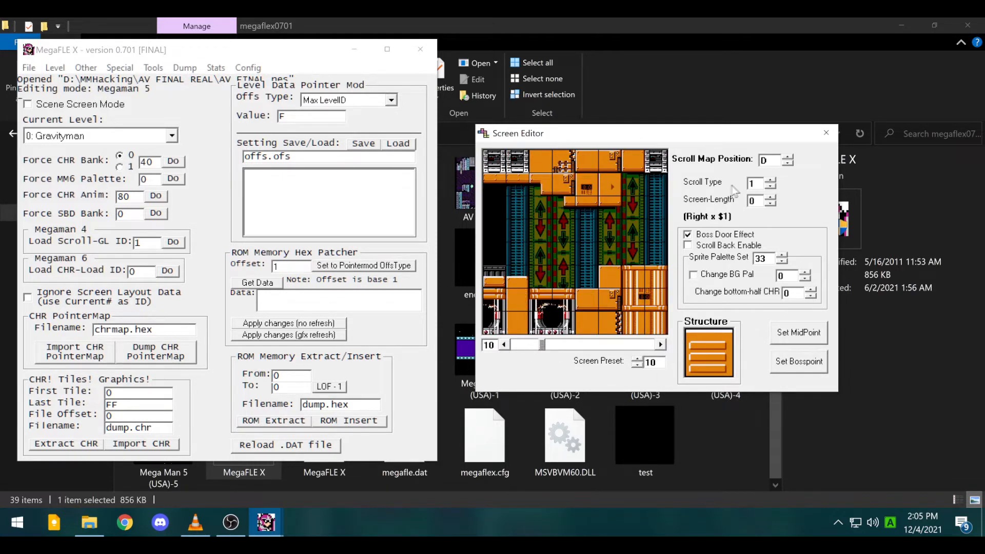
click(508, 348)
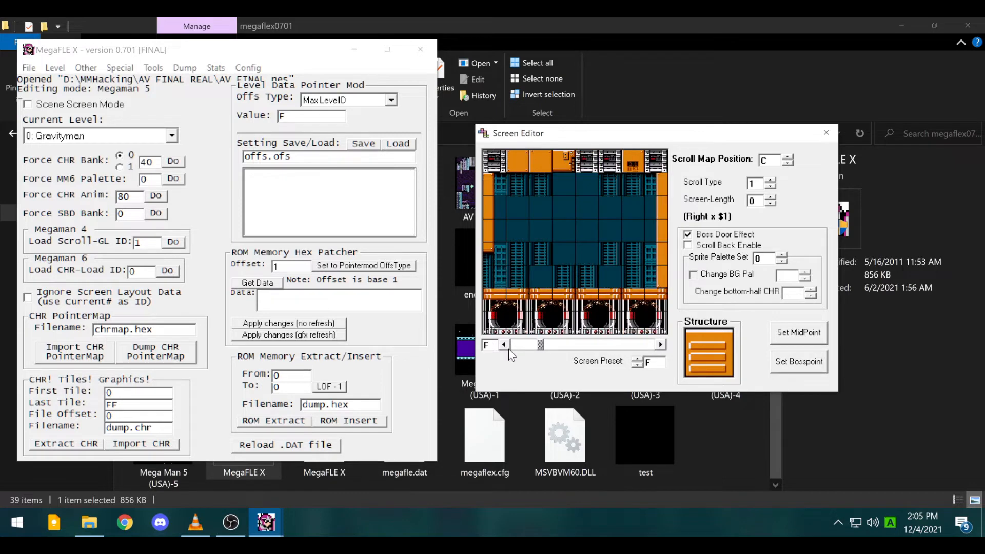
click(508, 347)
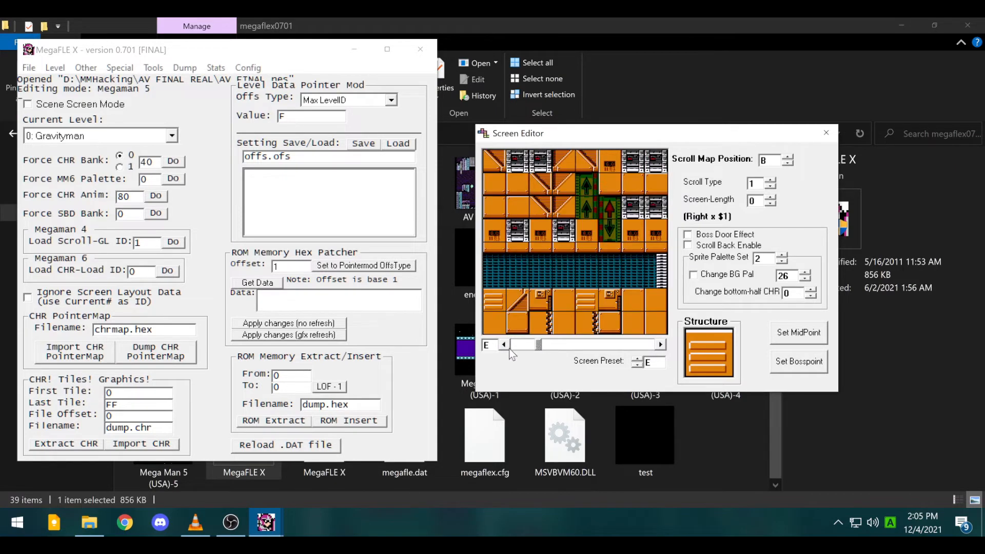
click(661, 345)
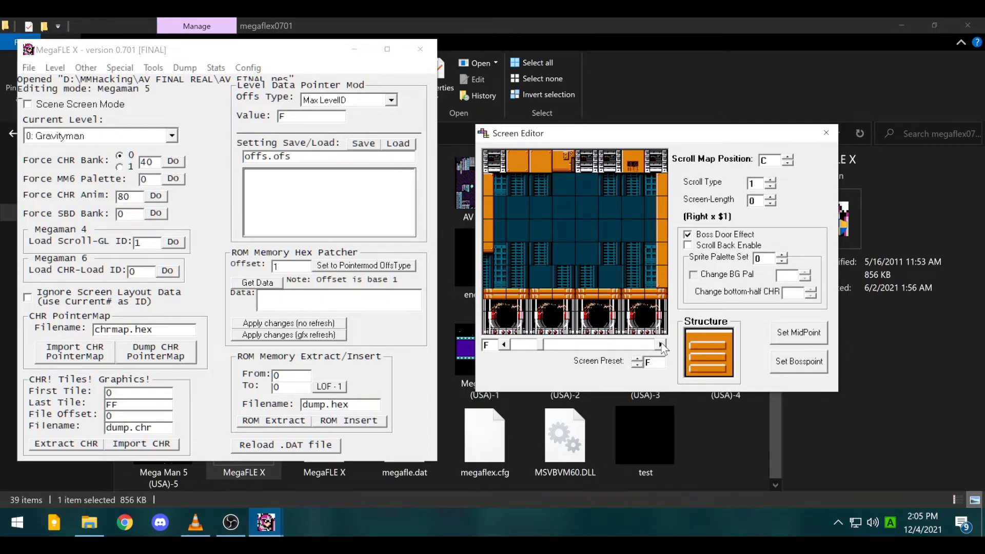
click(505, 344)
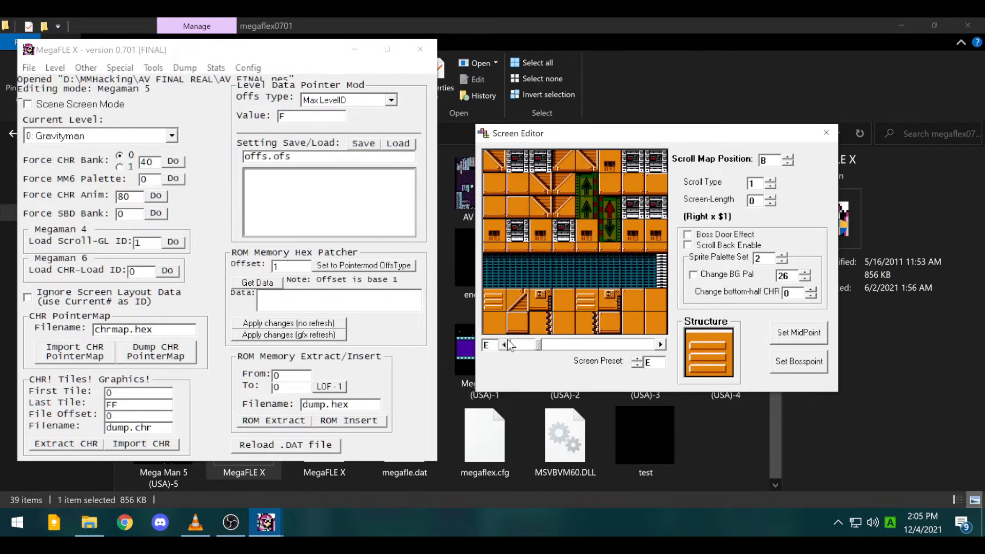
click(726, 235)
click(658, 344)
click(659, 344)
- On screen 10, turn off Boss Door Effect and set scroll type 4, screen length 1
click(736, 234)
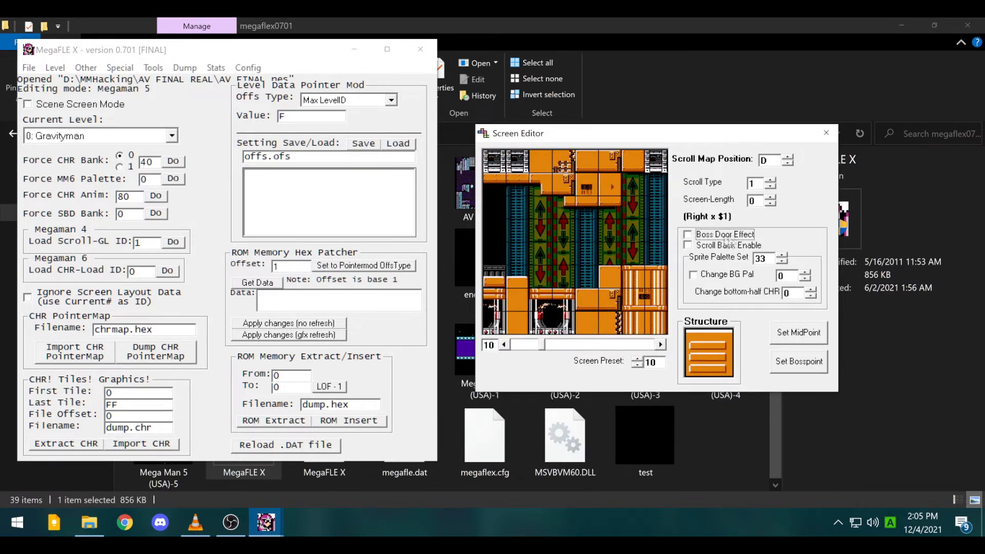
click(769, 181)
click(771, 180)
click(771, 181)
click(771, 197)
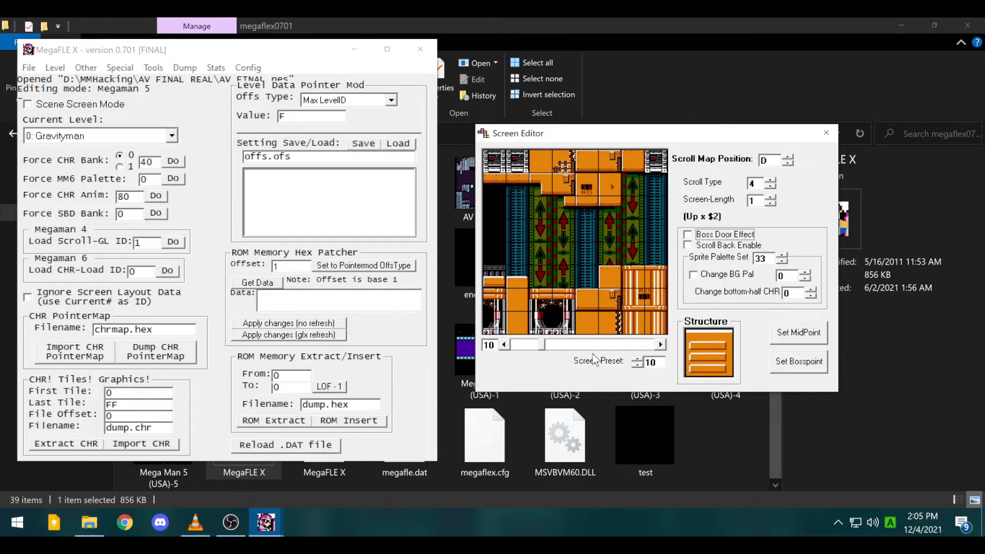
- Step back through screens F, E and D, then forward to screen E
click(504, 344)
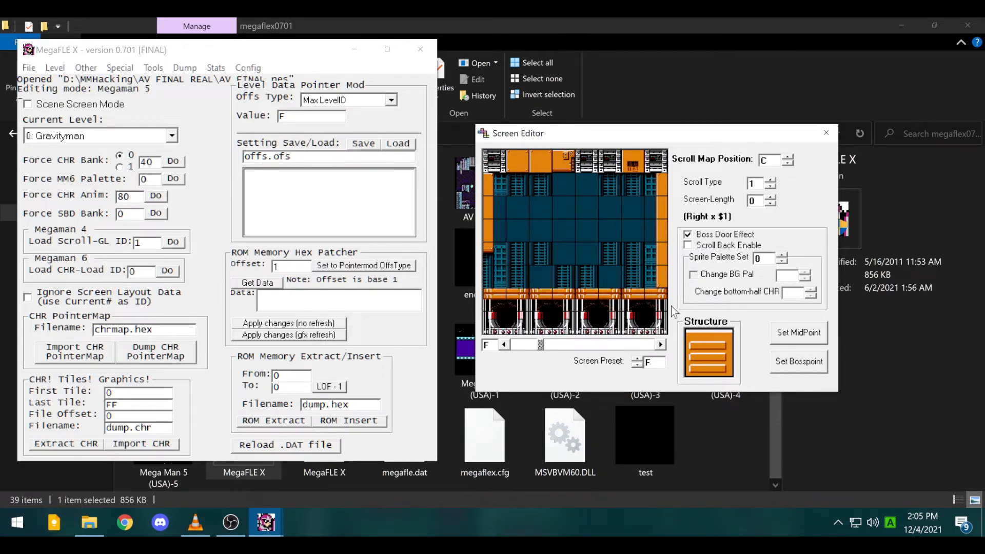
click(662, 344)
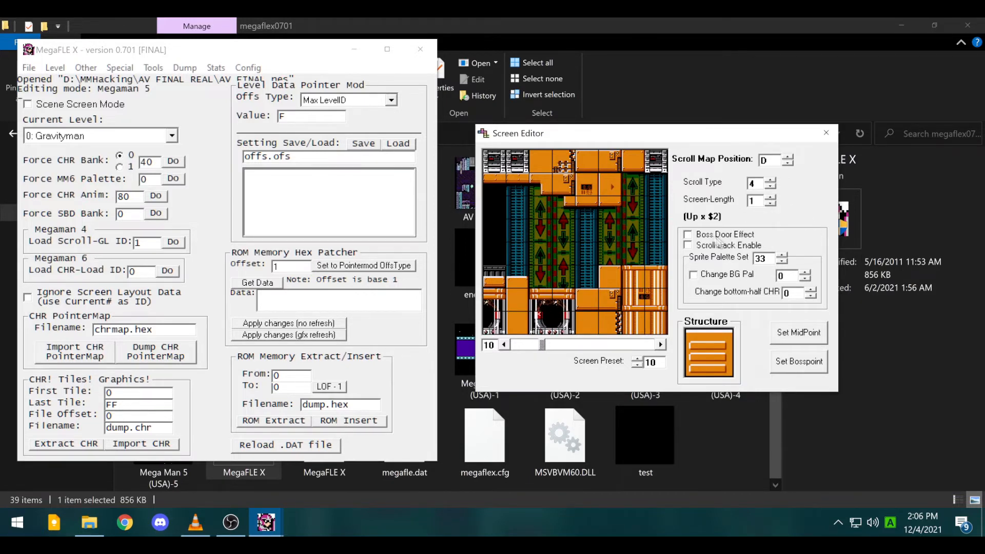
click(504, 344)
click(504, 344)
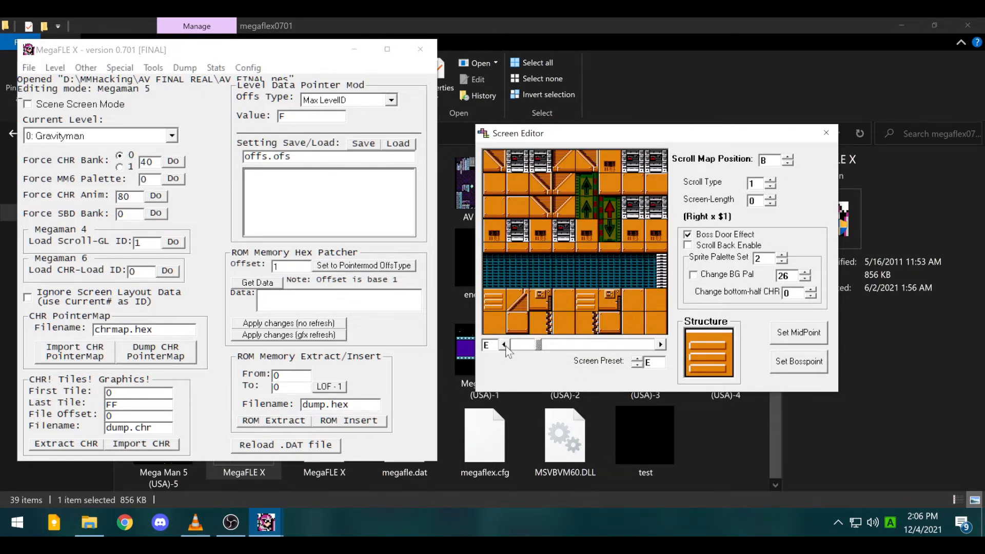
click(504, 345)
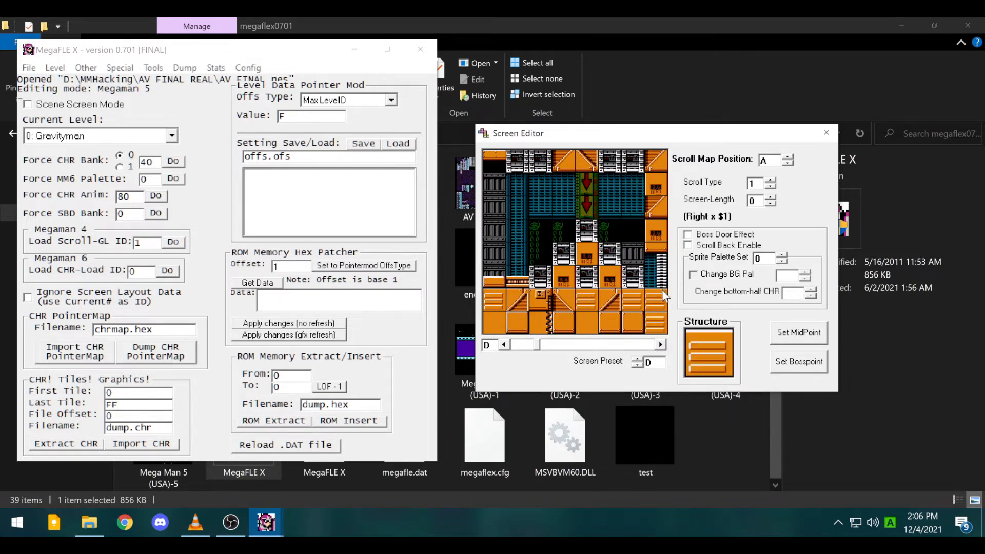
click(662, 345)
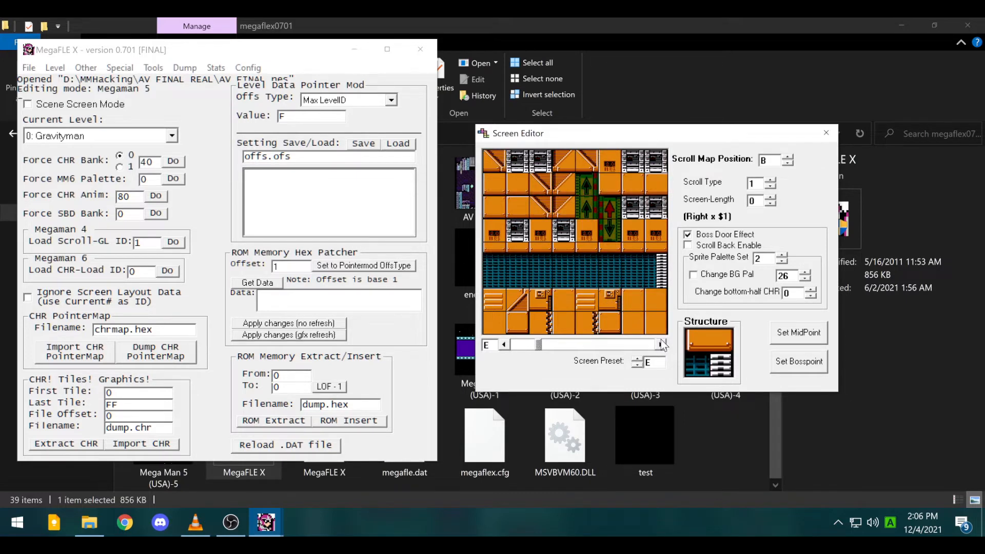
- Set screen E as the boss point, then test an orange rail tile on screen F and replace it with blue building
click(803, 368)
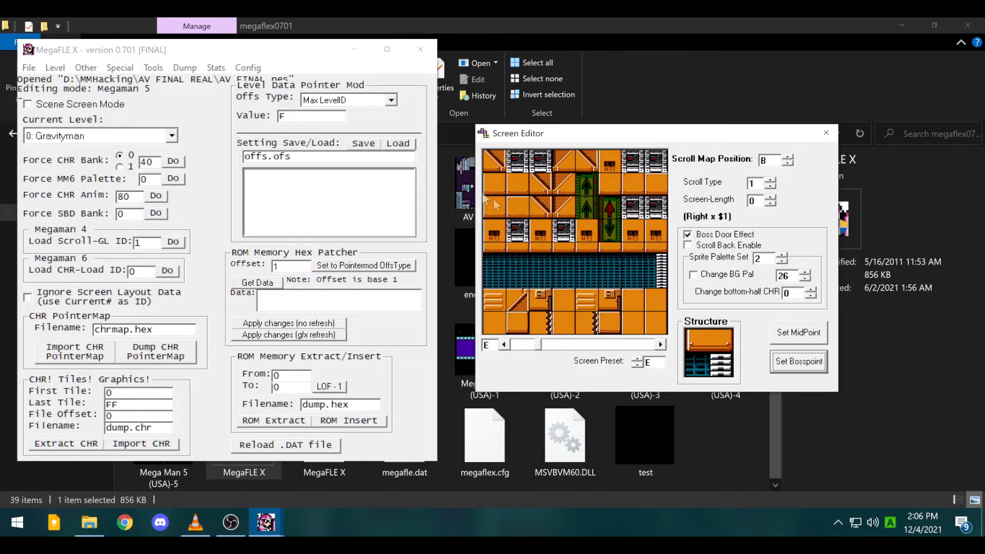
click(661, 345)
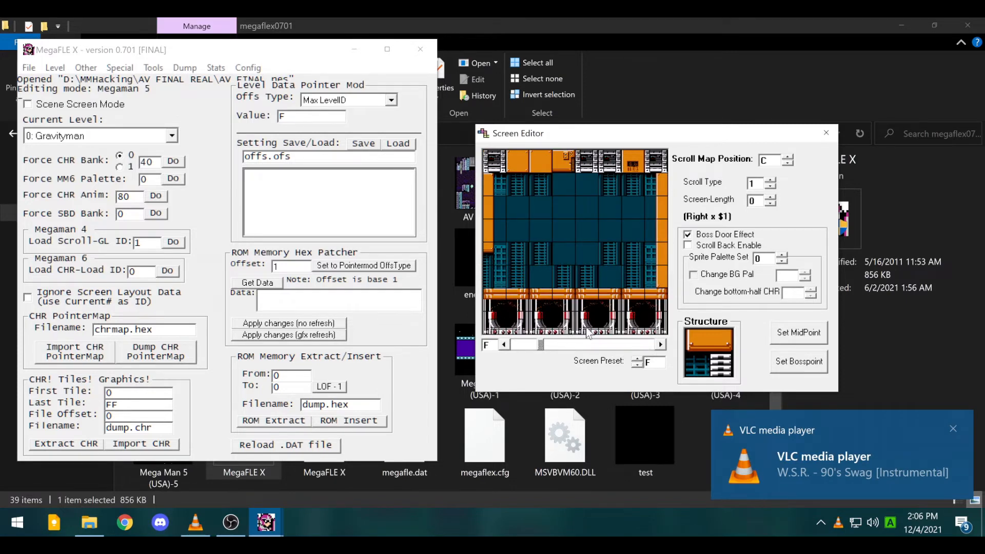
right_click(520, 299)
click(523, 279)
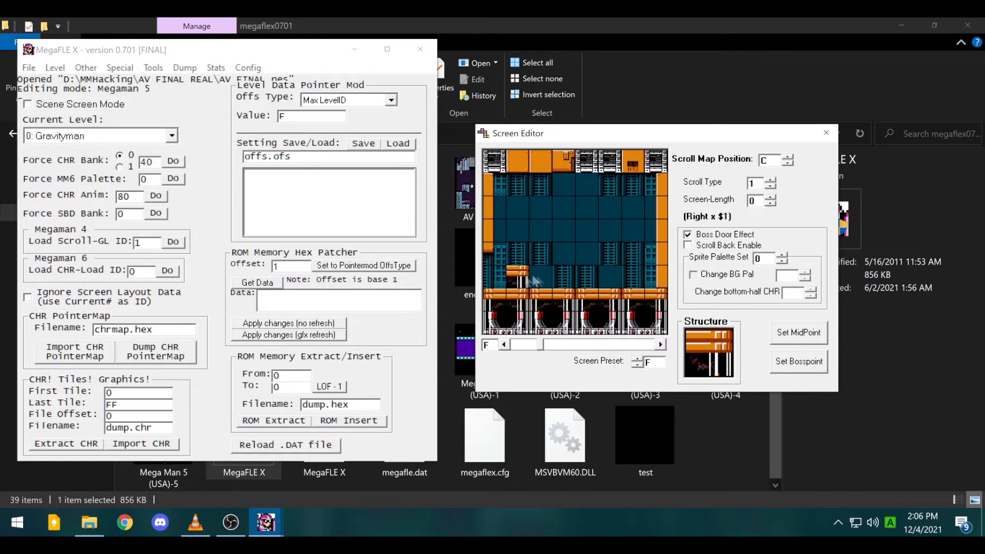
right_click(502, 279)
click(513, 277)
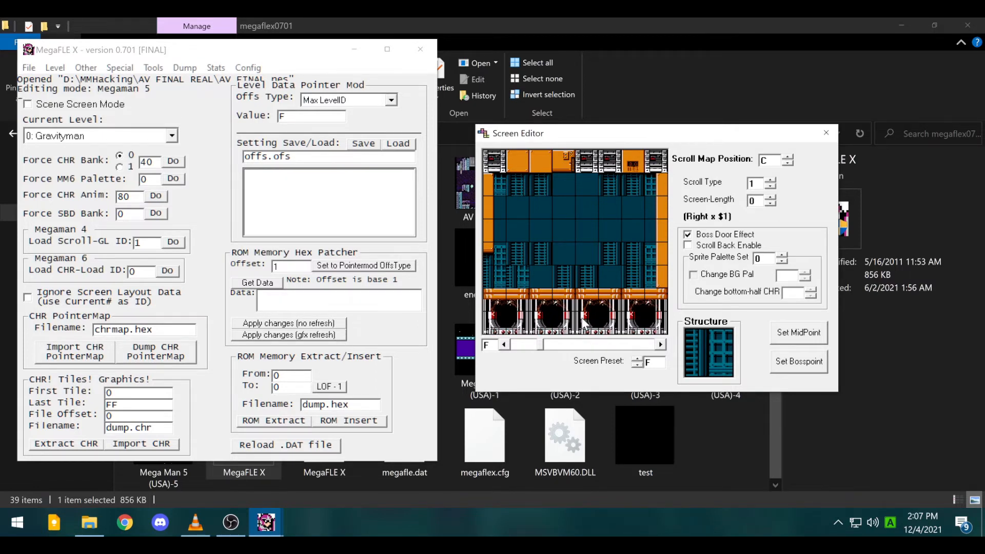
- Step back through screens C and B to screen A
click(505, 349)
click(505, 349)
click(505, 349)
click(506, 349)
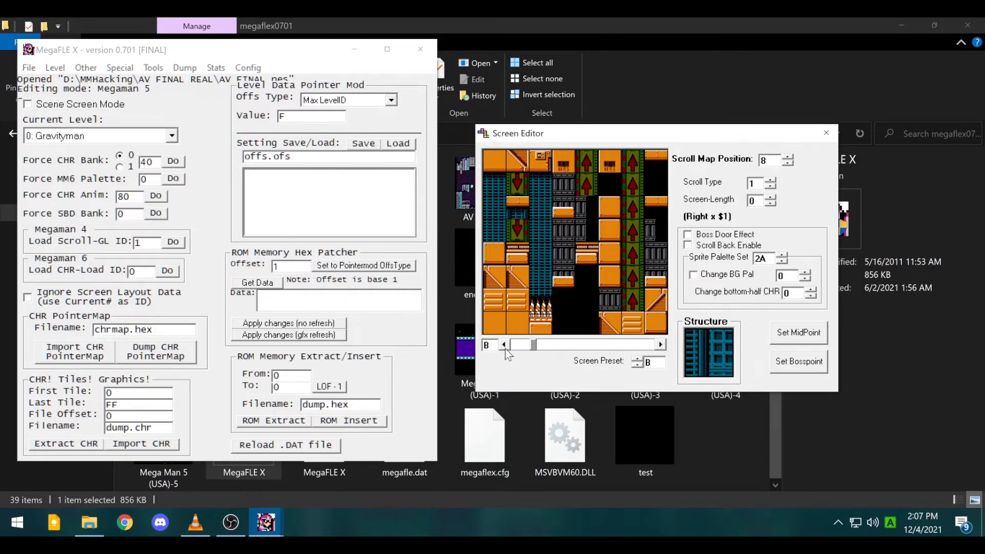
click(505, 347)
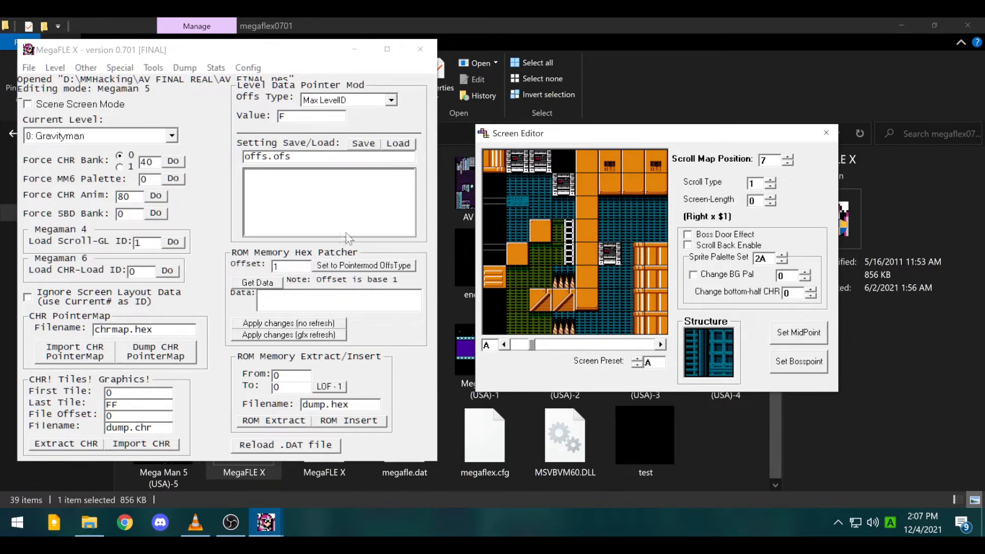
click(55, 67)
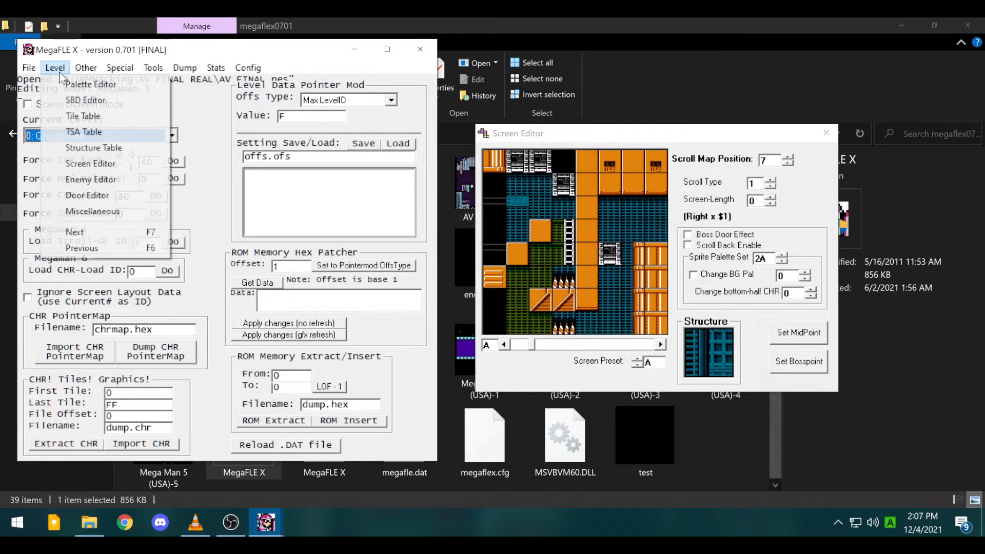
- Open the Enemy Editor, move its window, advance to screen B and select the Eff:43 enemy
click(104, 178)
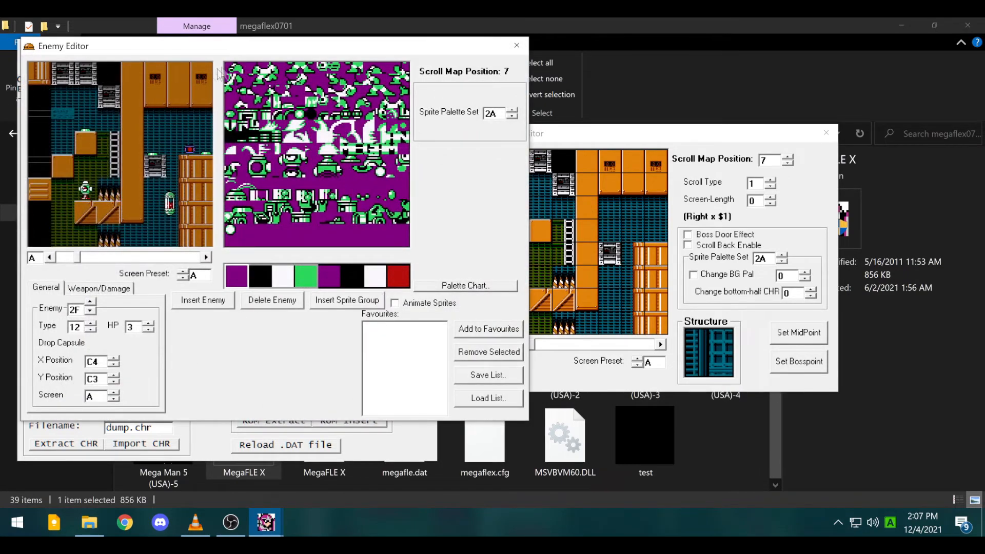
drag(272, 50, 345, 109)
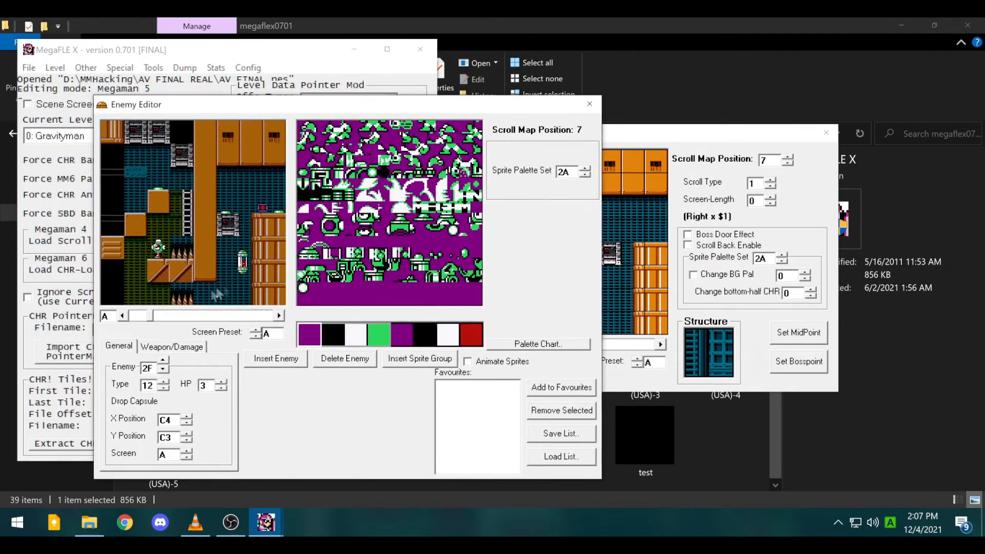
click(278, 316)
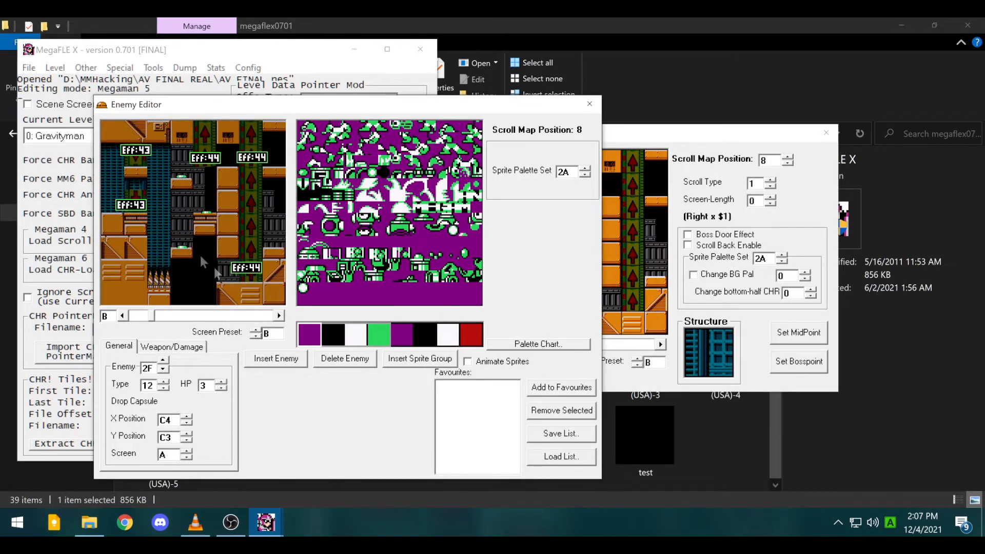
click(139, 154)
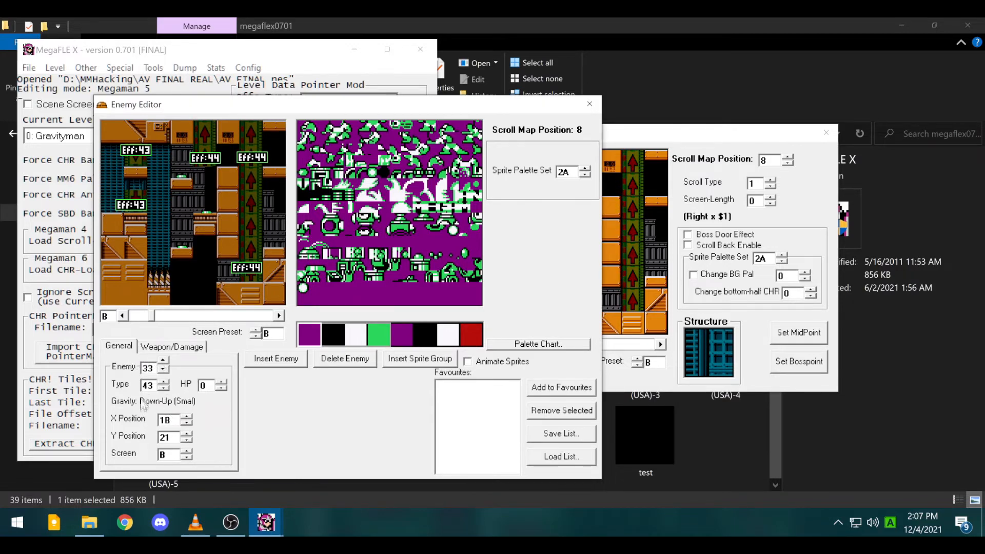
- Select enemy 34 and change its type to 40, Warp (Chargeman)
click(163, 361)
click(163, 360)
click(162, 361)
click(162, 361)
click(162, 361)
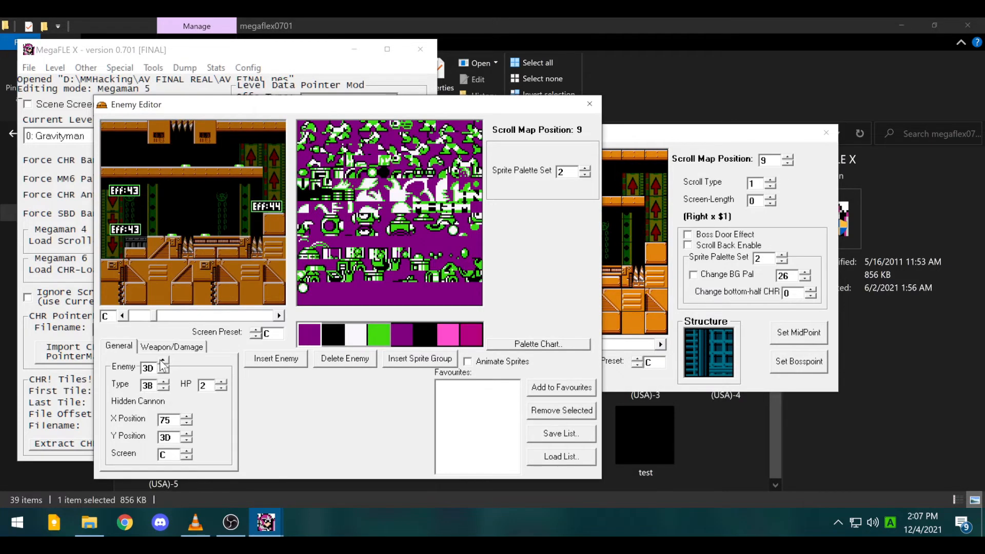
click(163, 371)
click(163, 371)
click(163, 371)
click(163, 371)
click(162, 371)
click(163, 371)
click(162, 371)
click(163, 371)
click(163, 370)
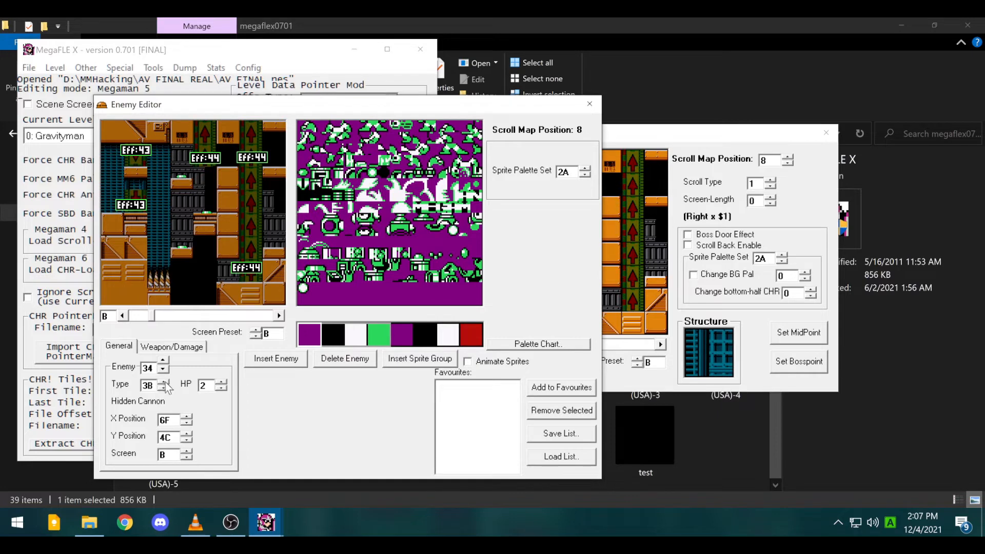
click(163, 383)
click(163, 383)
click(163, 383)
click(164, 383)
- Select enemy 35 and change its type to 41, Pipe Ride (Waveman)
click(192, 166)
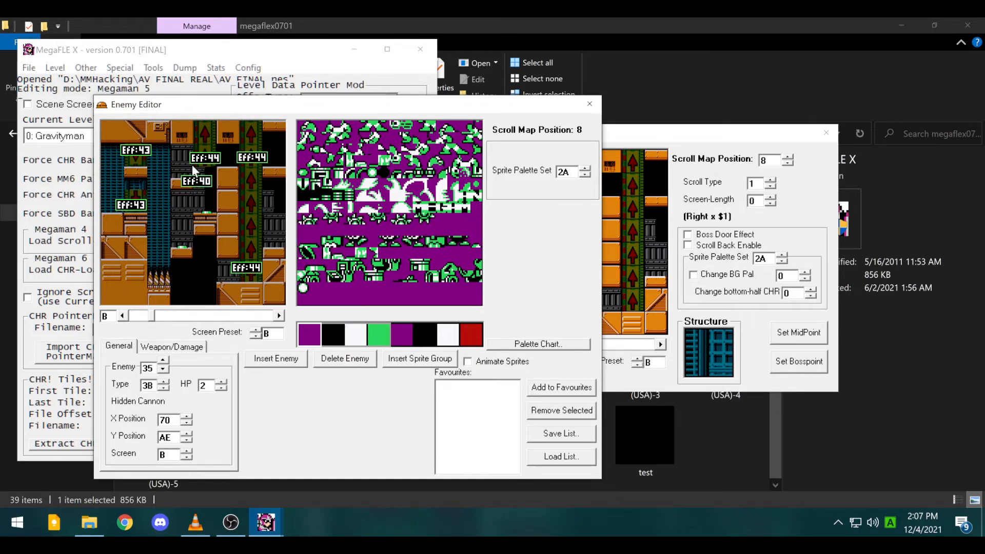
click(163, 383)
click(163, 383)
click(163, 382)
click(164, 383)
click(163, 383)
click(163, 383)
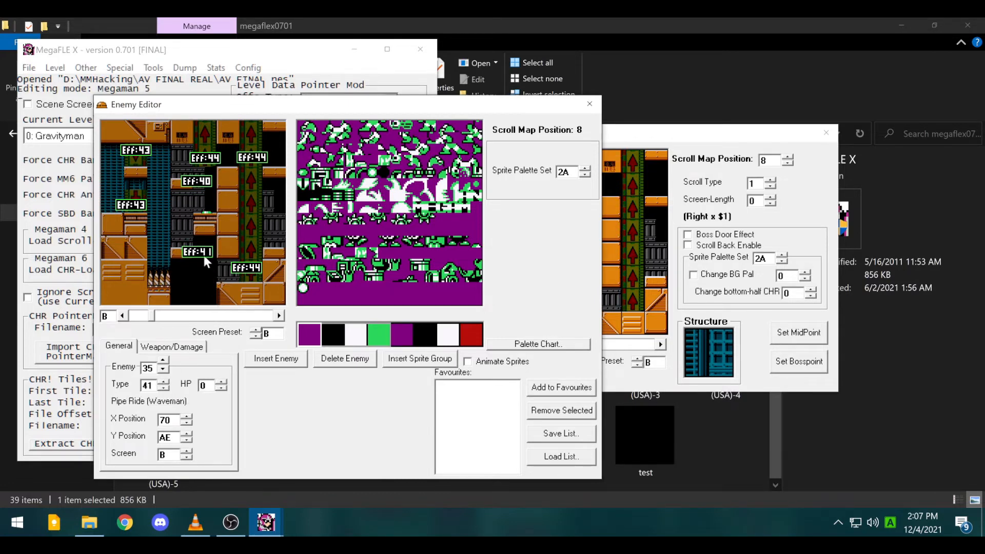
- Click through enemies 37, 35 and 34 to verify their new types
click(209, 220)
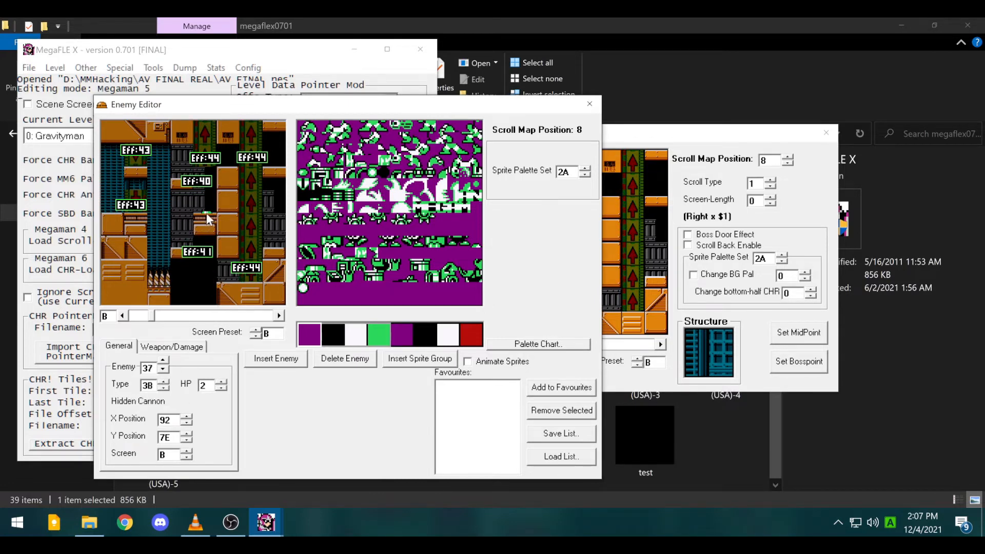
click(237, 268)
click(200, 251)
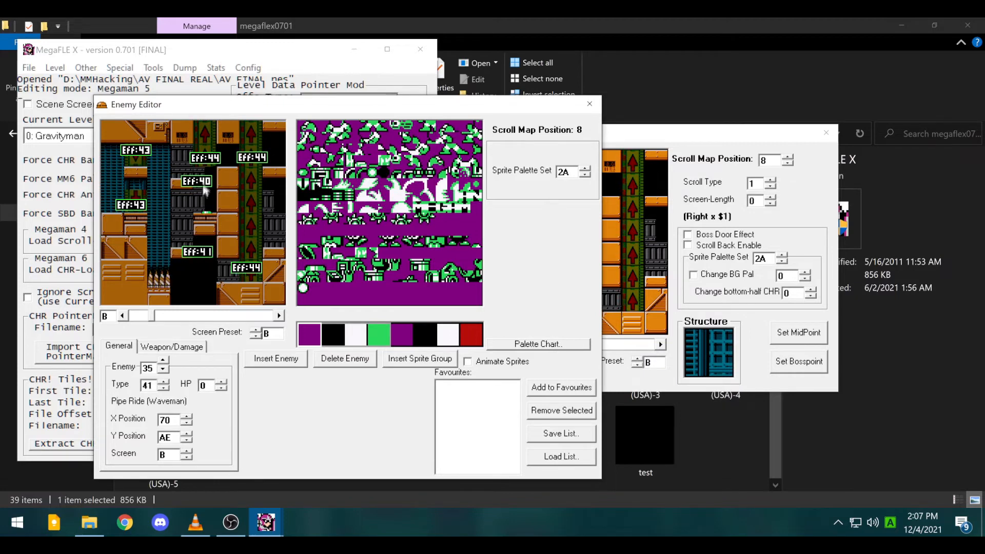
click(211, 219)
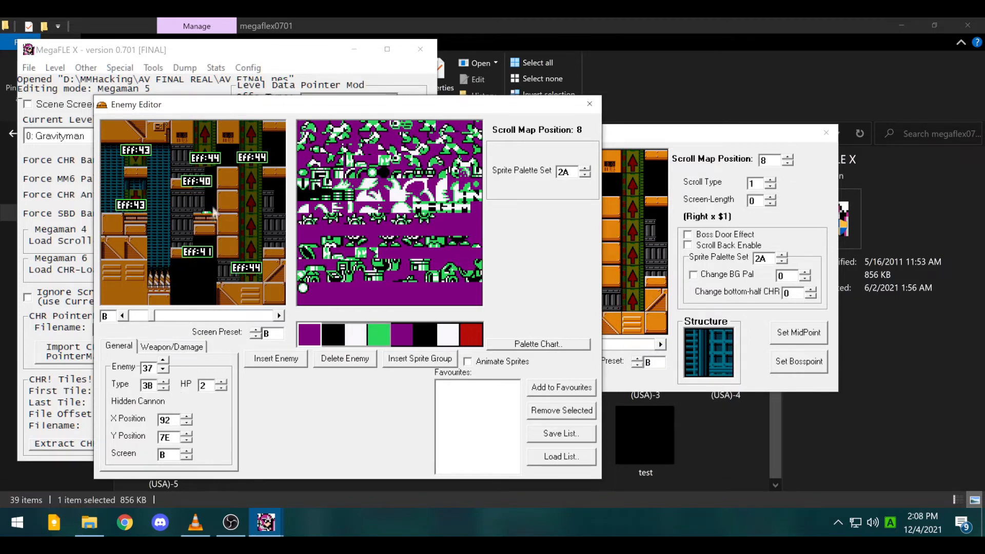
click(213, 270)
click(211, 219)
click(197, 182)
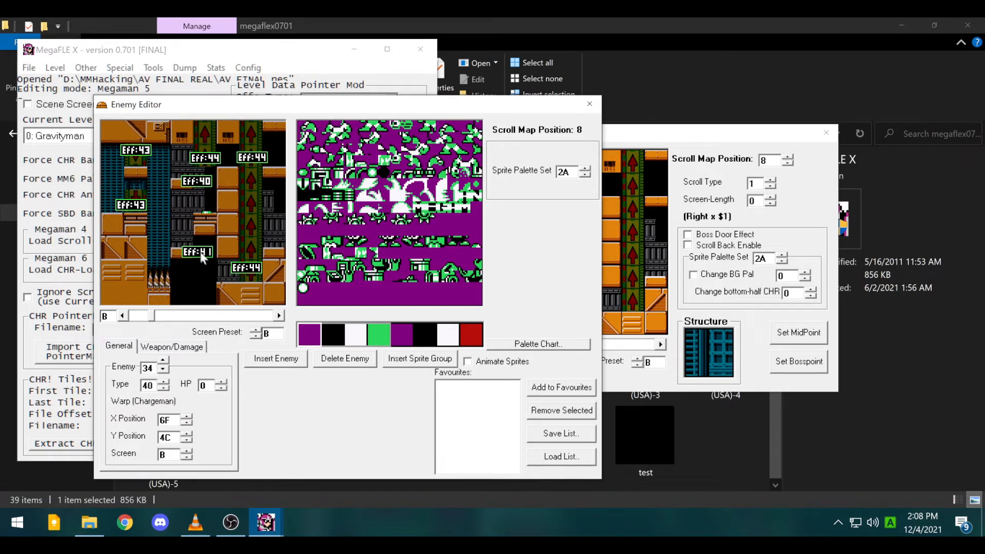
- Nudge enemy 34's type up to 4D, then back down to 48
click(163, 382)
click(164, 382)
click(163, 382)
click(163, 382)
click(163, 382)
click(167, 382)
click(167, 383)
click(167, 383)
click(167, 383)
click(167, 382)
click(167, 382)
click(167, 383)
click(167, 383)
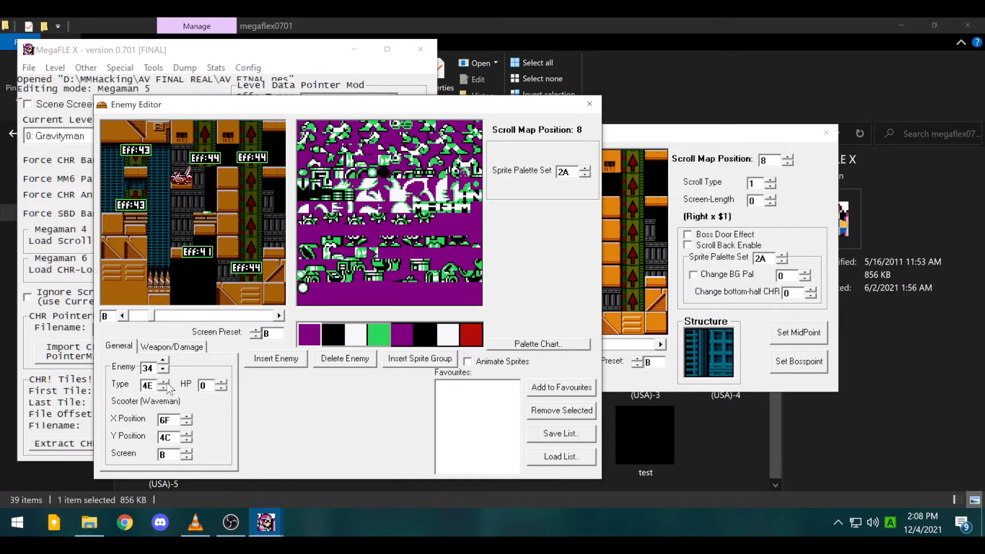
click(163, 388)
click(163, 388)
click(163, 388)
click(163, 389)
click(163, 389)
- Step enemy 34 through types 50 Waveman Miniboss, 57 Blocks Pattern, 5D Wily 1, to 62 Stoneman
click(163, 384)
click(164, 384)
click(164, 383)
click(164, 383)
click(164, 383)
click(164, 383)
click(164, 384)
click(164, 383)
click(164, 384)
click(164, 383)
click(164, 383)
click(164, 383)
click(164, 383)
click(163, 384)
click(164, 383)
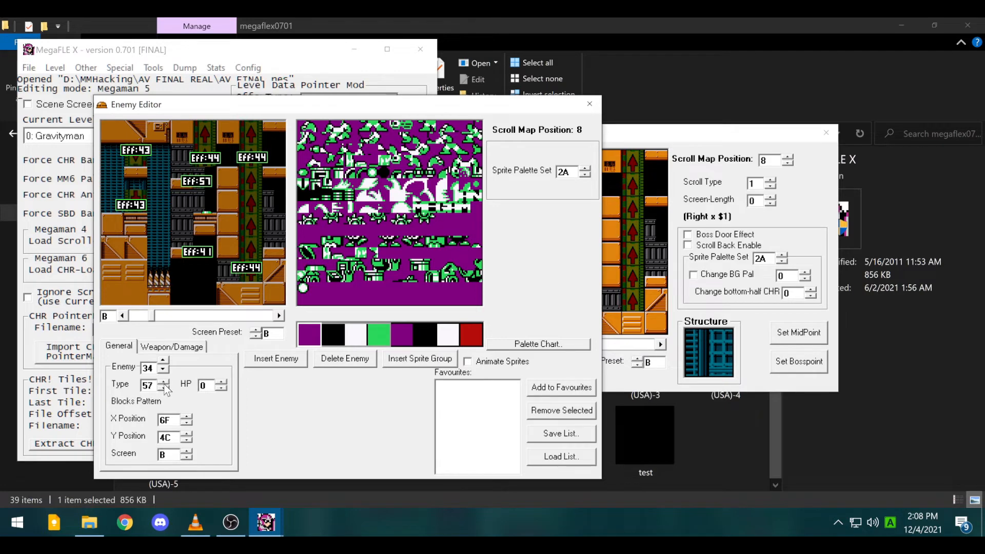
click(164, 383)
click(163, 383)
click(164, 384)
click(163, 384)
click(164, 383)
click(164, 384)
click(164, 384)
click(164, 384)
click(164, 384)
click(164, 383)
click(164, 383)
click(163, 383)
click(164, 383)
click(164, 383)
click(164, 383)
click(164, 383)
click(164, 384)
click(164, 383)
click(163, 383)
click(164, 384)
click(163, 384)
click(164, 383)
click(164, 383)
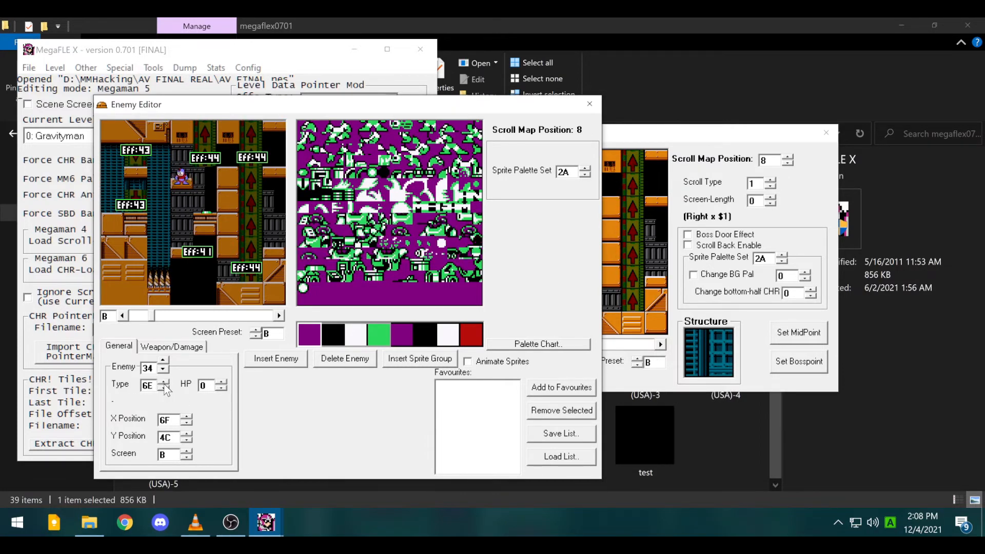
- Continue through types 73, 80, 88 'M' Letter, 91 Wily Chase Scene, 95, to 9D Walking Megaman
click(164, 382)
click(164, 382)
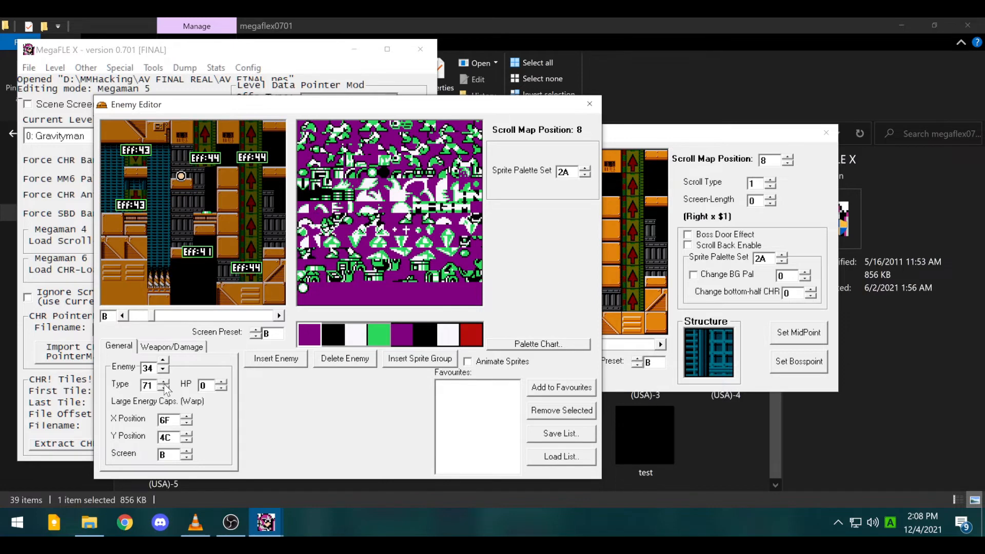
click(163, 382)
click(164, 382)
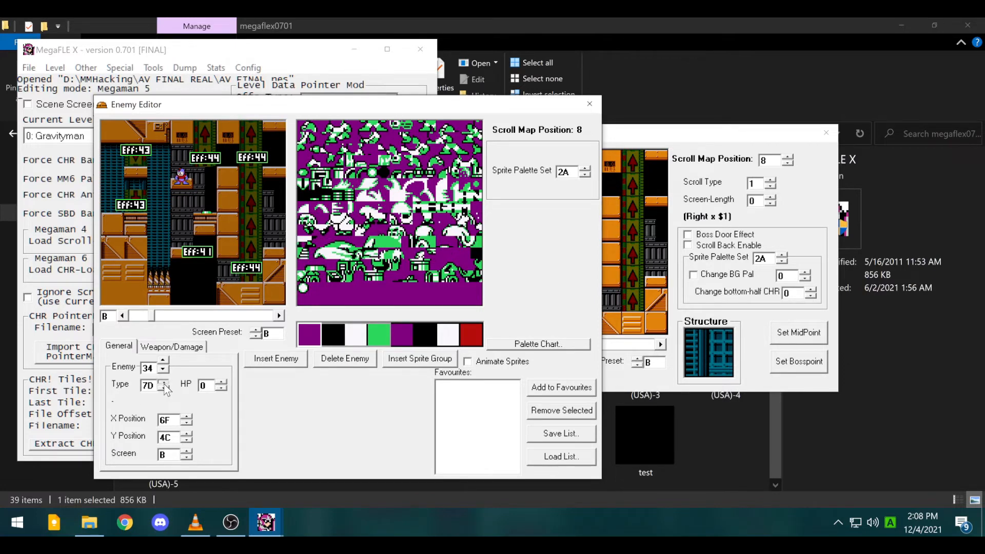
click(163, 383)
click(164, 382)
click(164, 382)
click(163, 383)
click(163, 383)
click(164, 382)
click(163, 382)
click(164, 383)
click(164, 383)
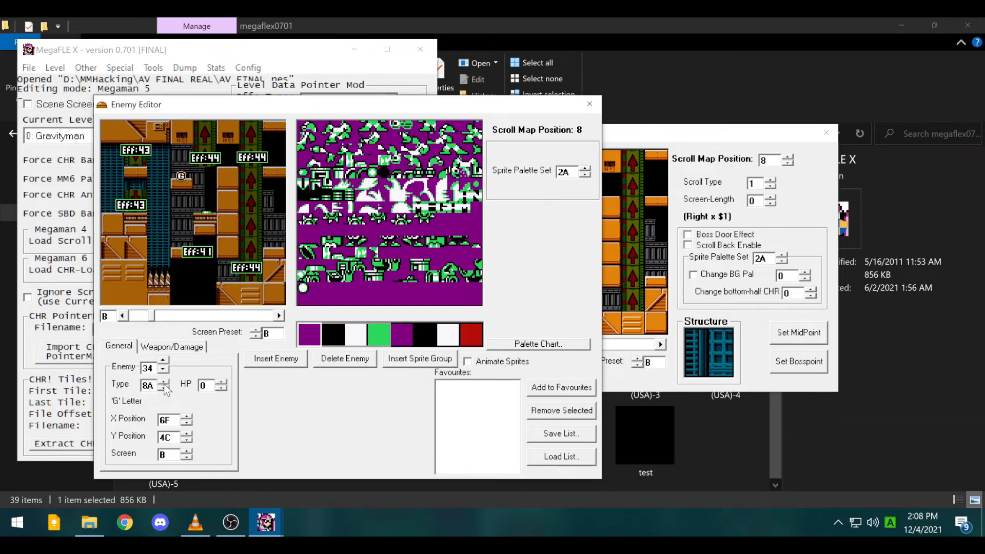
click(163, 383)
click(164, 383)
click(163, 382)
click(163, 383)
click(163, 383)
click(164, 383)
click(164, 383)
click(164, 382)
click(164, 383)
click(164, 383)
click(164, 383)
click(164, 383)
click(164, 383)
- Advance through types A0, A7 and AD Enemy Defeated Explosion to BA Wily's Defeat Scene 2
click(164, 382)
click(163, 383)
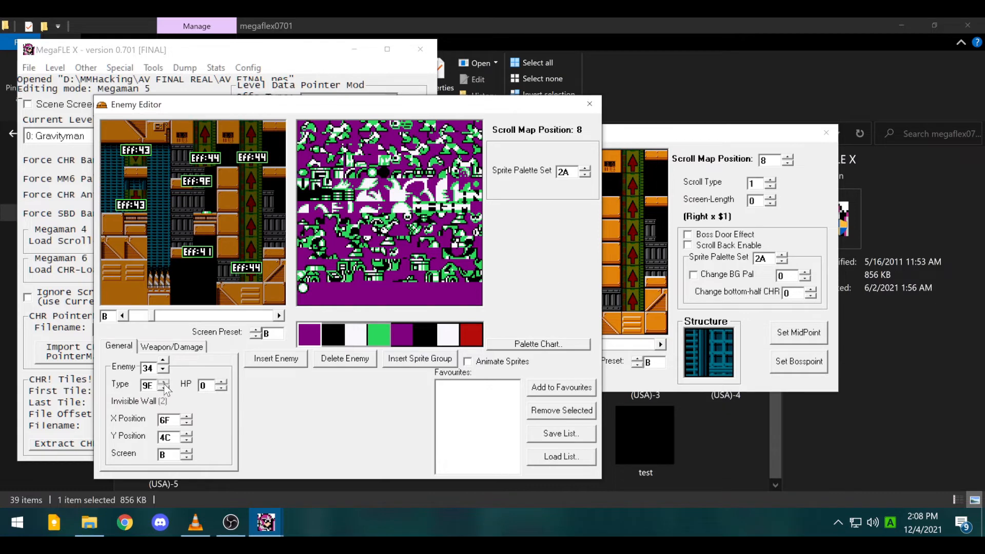
click(164, 383)
click(163, 383)
click(164, 383)
click(164, 383)
click(164, 383)
click(163, 383)
click(164, 382)
click(164, 382)
click(164, 383)
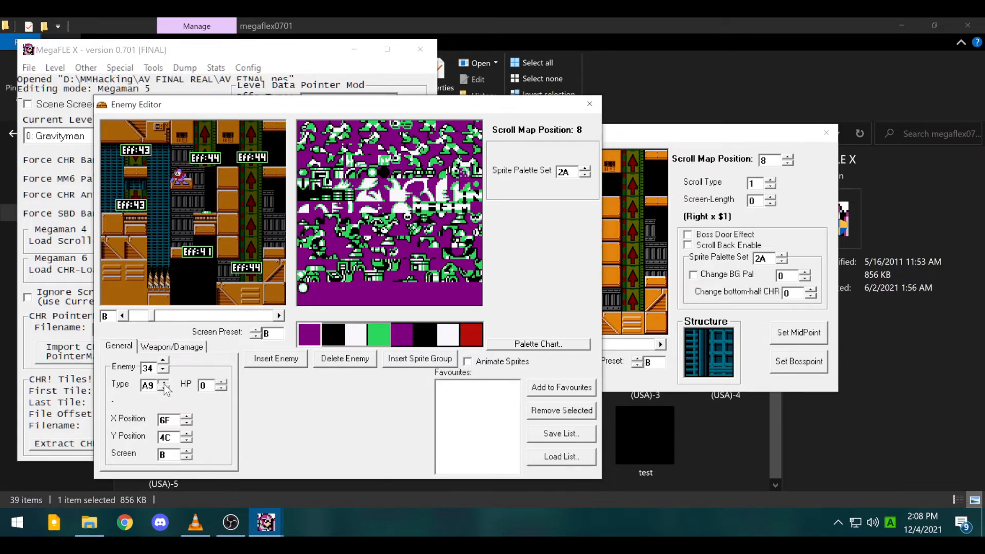
click(164, 383)
click(164, 383)
click(163, 383)
click(164, 383)
click(164, 383)
click(164, 383)
click(163, 383)
- Step enemy 34 through the effect types C2, C4, C5, C6, D3, D4, D5 to D7
click(164, 386)
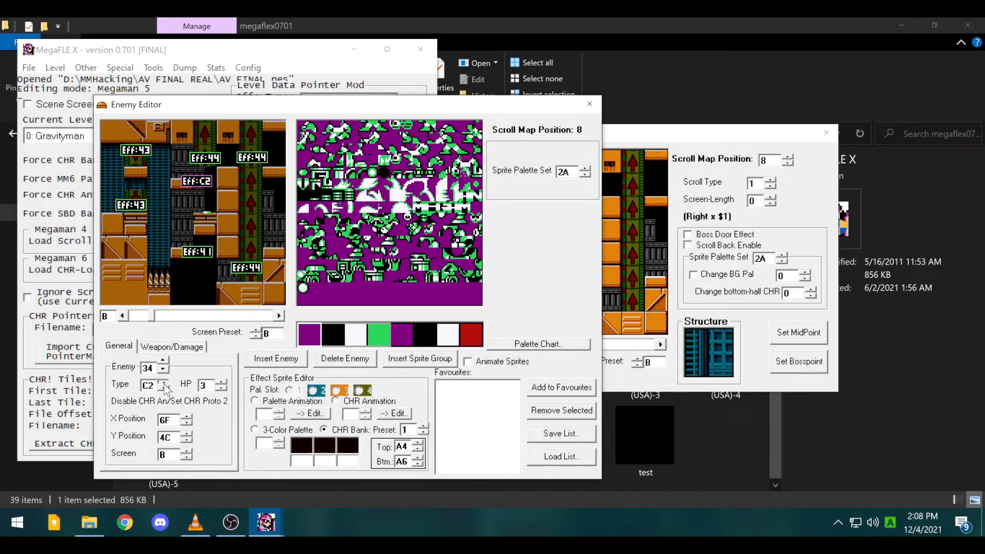
click(164, 383)
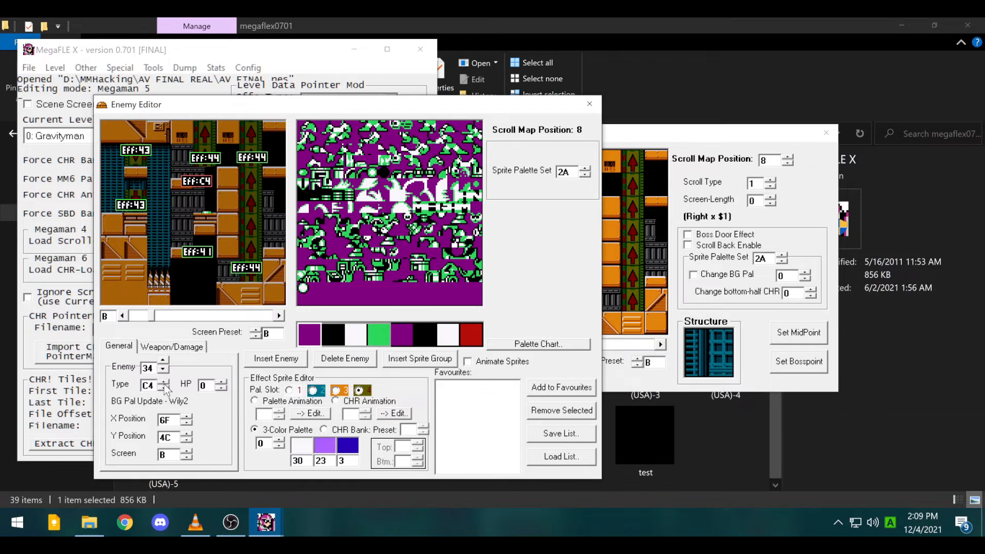
click(165, 386)
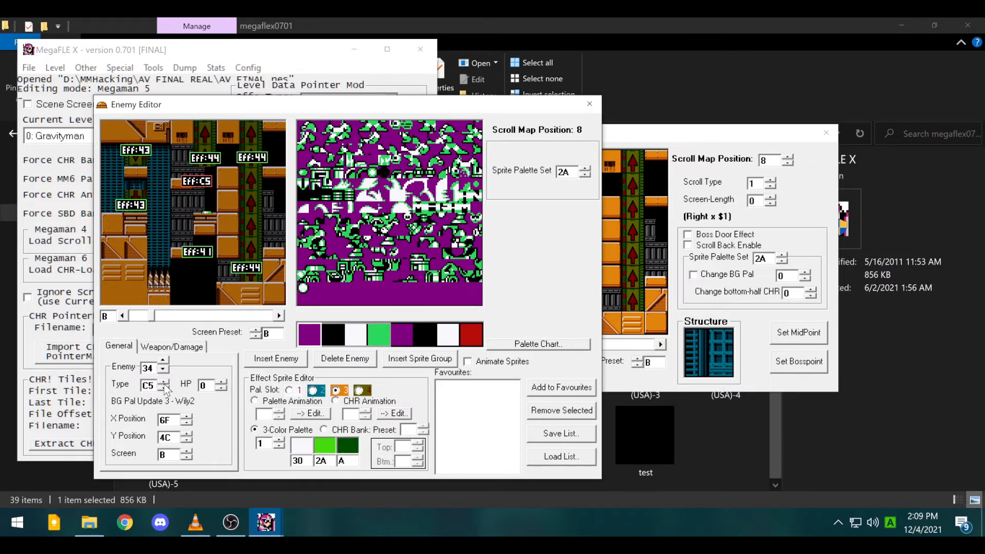
click(164, 383)
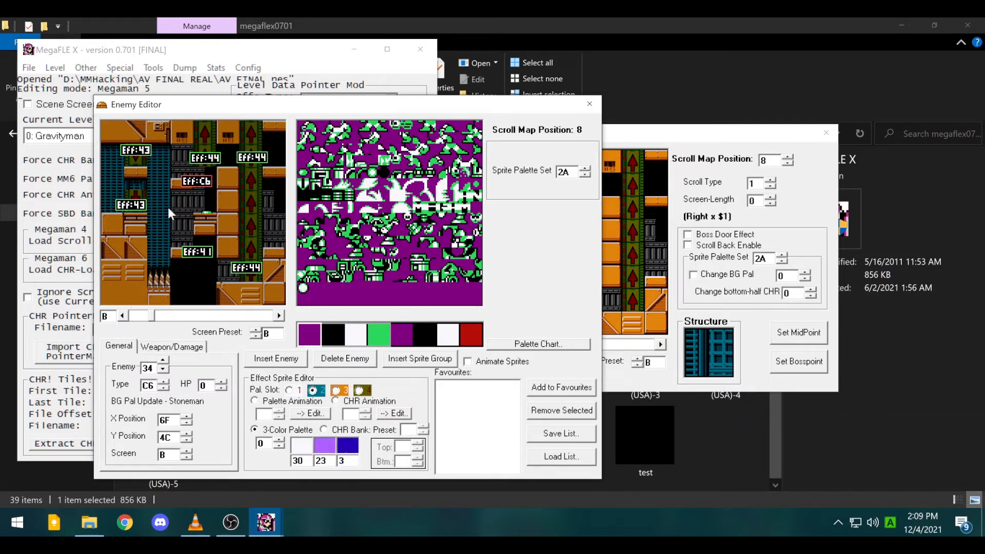
click(168, 381)
click(168, 381)
click(168, 381)
click(168, 381)
click(168, 380)
click(168, 381)
click(168, 382)
click(168, 381)
click(168, 382)
click(168, 382)
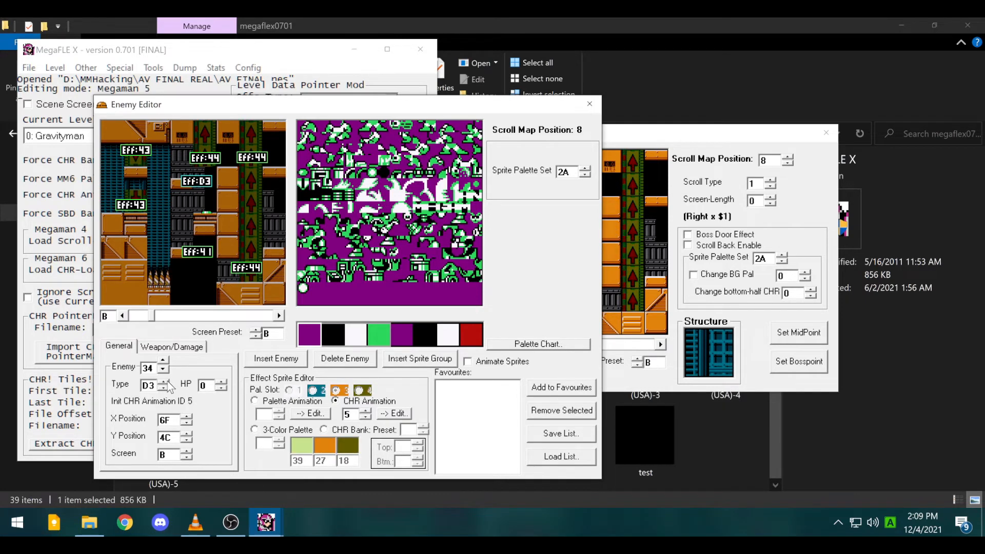
click(163, 382)
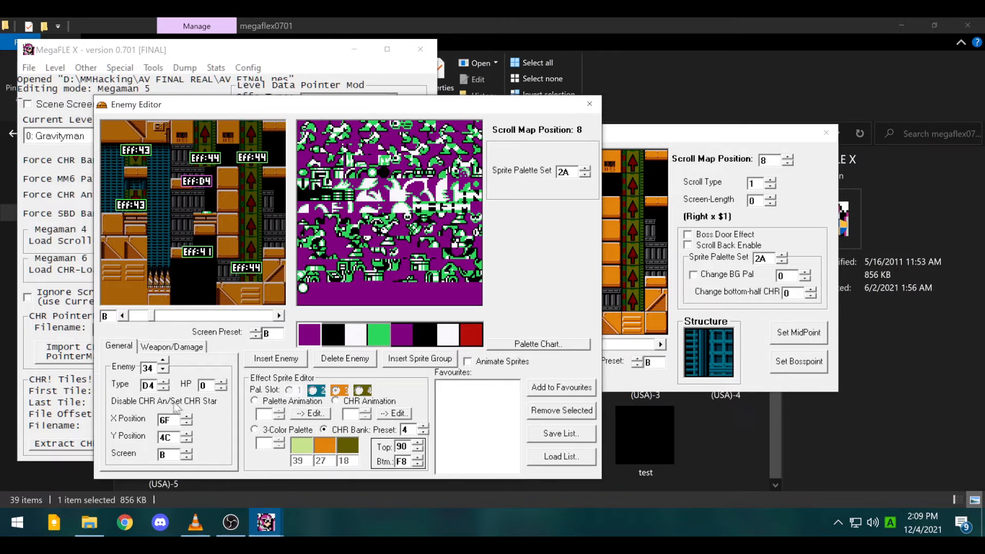
click(165, 383)
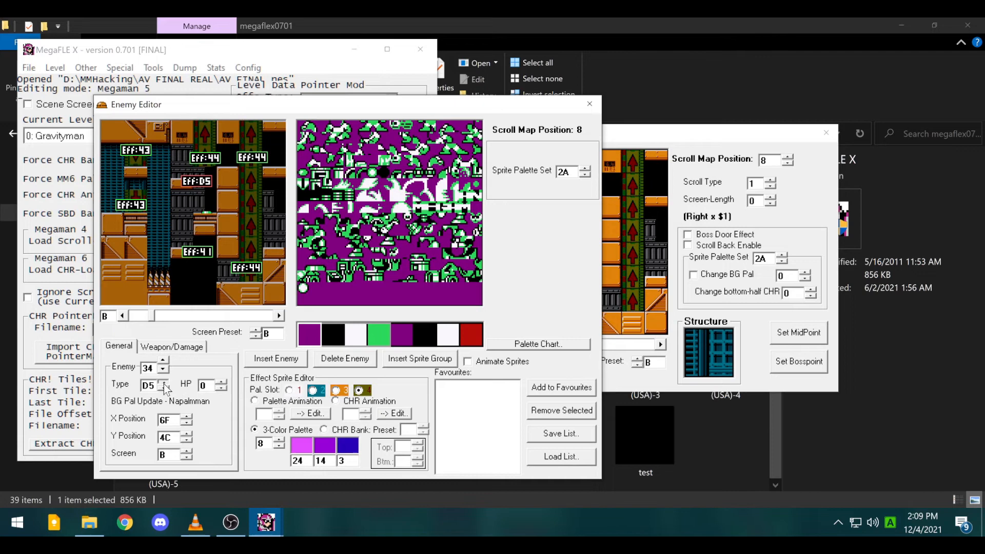
click(164, 383)
click(164, 382)
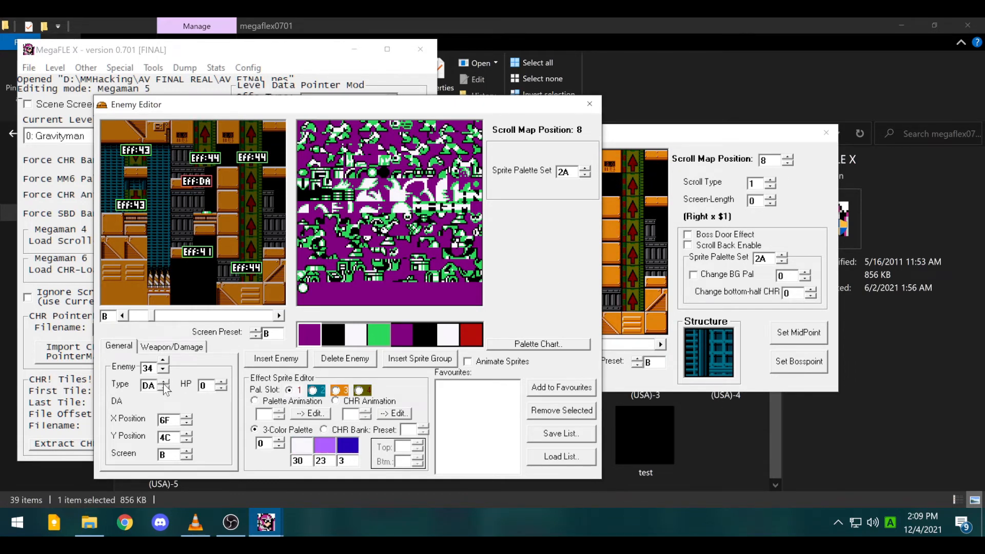
- Continue raising the type through E0 and E7 to F1
click(164, 382)
click(164, 383)
click(164, 383)
click(164, 383)
click(163, 383)
click(163, 382)
click(163, 382)
click(164, 382)
click(163, 383)
click(163, 383)
click(164, 383)
click(164, 382)
click(163, 383)
click(163, 383)
click(163, 383)
click(163, 383)
click(163, 383)
click(163, 383)
click(163, 382)
click(163, 383)
click(163, 383)
click(163, 383)
click(163, 383)
click(163, 383)
click(163, 383)
click(163, 383)
click(163, 382)
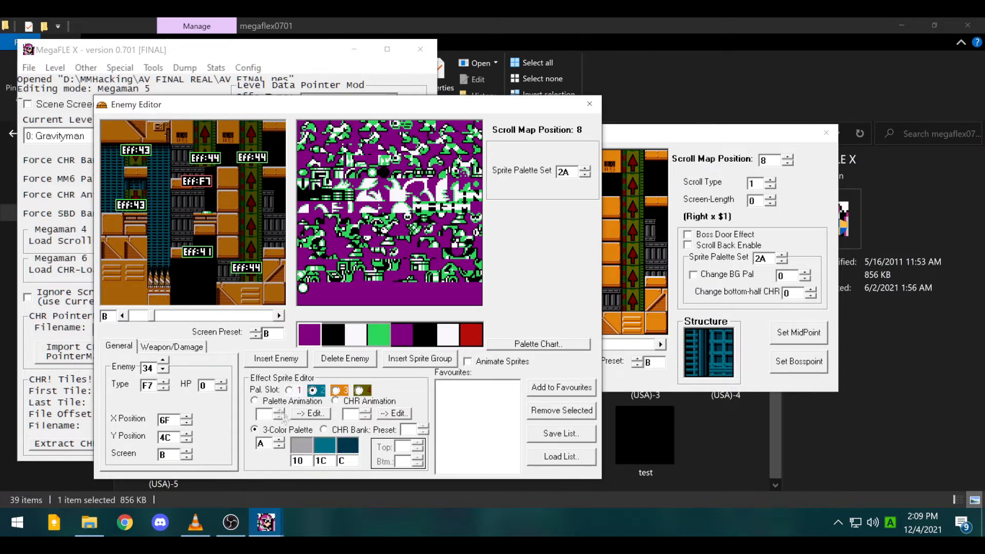
- Take the type up to FE and back, then enter 0 to reset it to Ballhead Guy
click(163, 383)
click(163, 383)
click(163, 383)
click(163, 383)
click(164, 383)
click(163, 383)
click(163, 383)
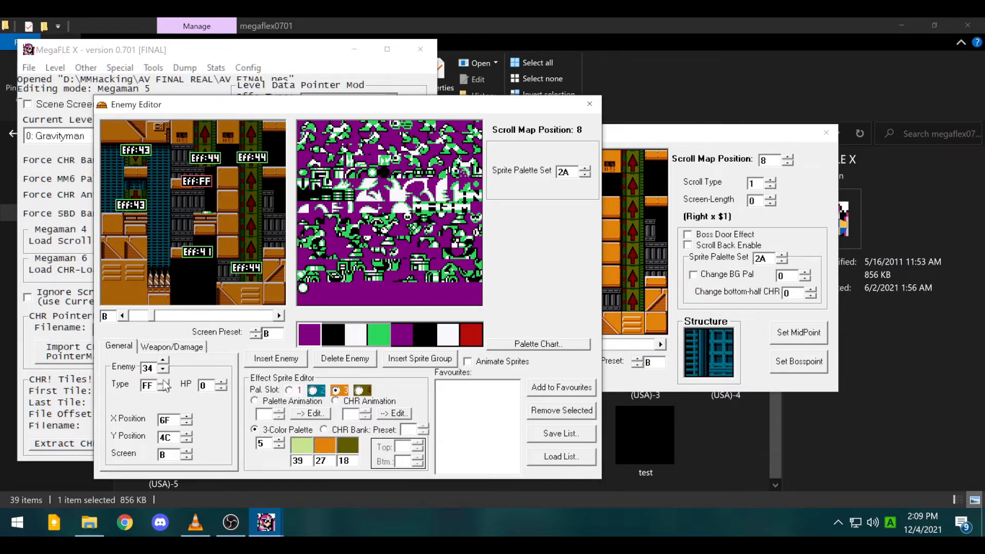
click(163, 388)
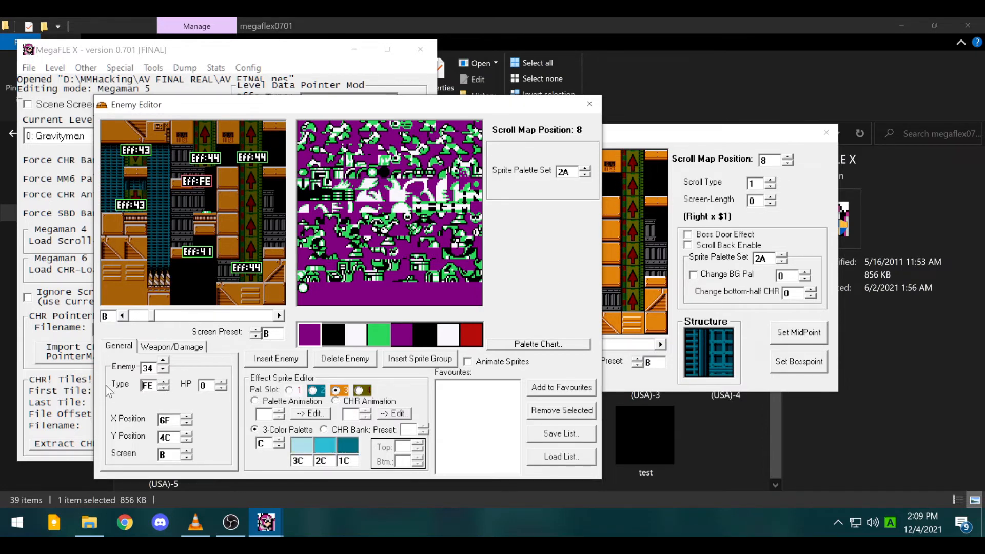
key(BackSpace)
key(BackSpace)
text(0)
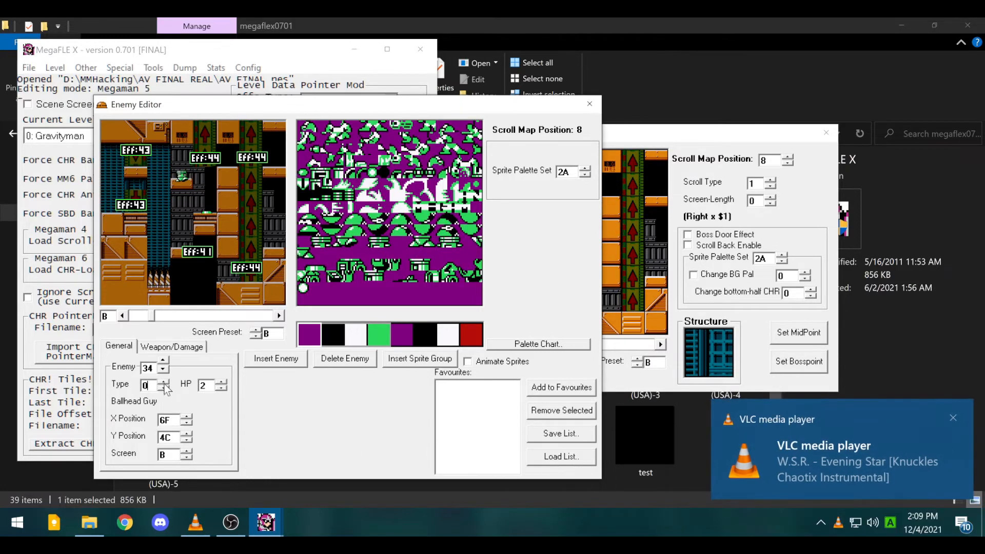
- Try types 1 Spike Drop Guy, 4 Tiger, 9 Steam-engine Metool and E Chainball (Down) for enemy 34
click(165, 384)
click(164, 383)
click(164, 383)
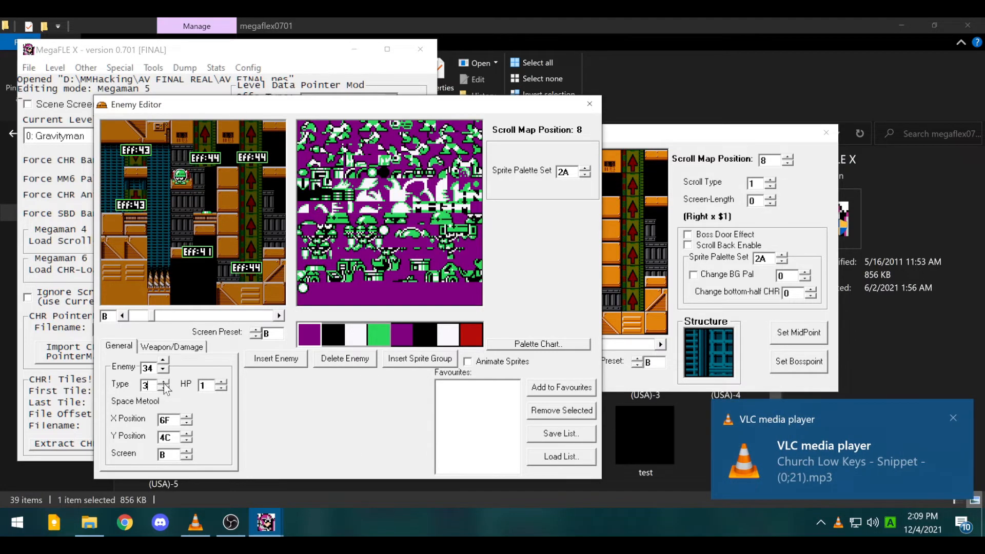
click(165, 383)
click(165, 382)
click(164, 383)
click(165, 382)
click(164, 383)
click(164, 383)
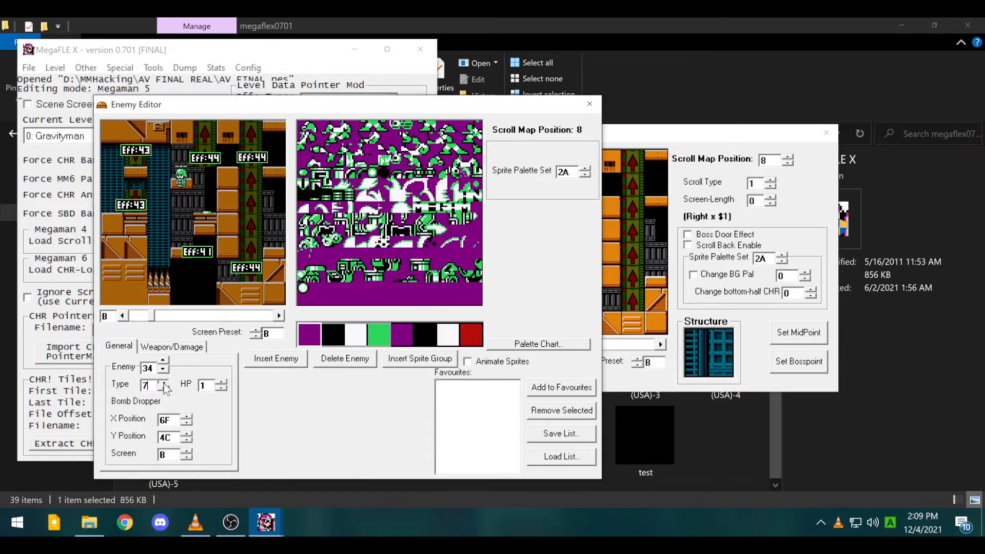
click(164, 383)
click(165, 382)
click(164, 383)
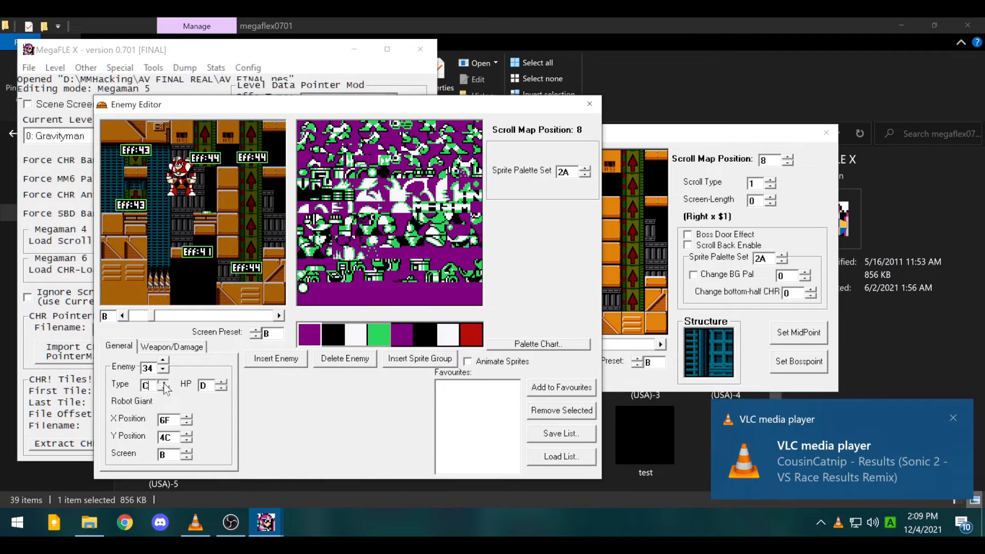
click(165, 383)
click(164, 383)
- Move on past type 15 Dust Guy and settle on 1E, the Lazer Giant
click(164, 383)
click(164, 383)
click(164, 383)
click(165, 383)
click(164, 383)
click(164, 383)
click(164, 383)
click(164, 383)
click(164, 382)
click(164, 383)
click(164, 382)
click(164, 383)
click(164, 383)
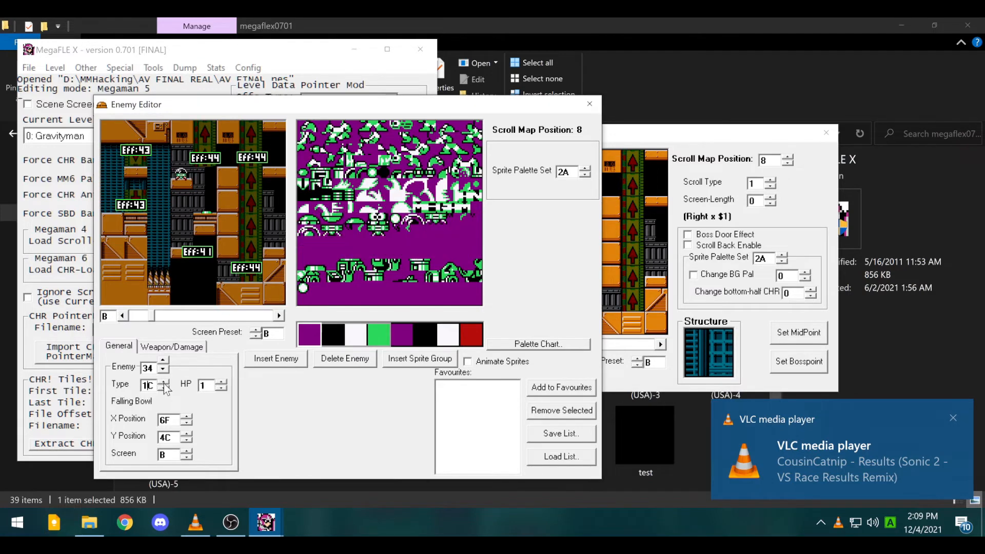
click(164, 383)
click(164, 383)
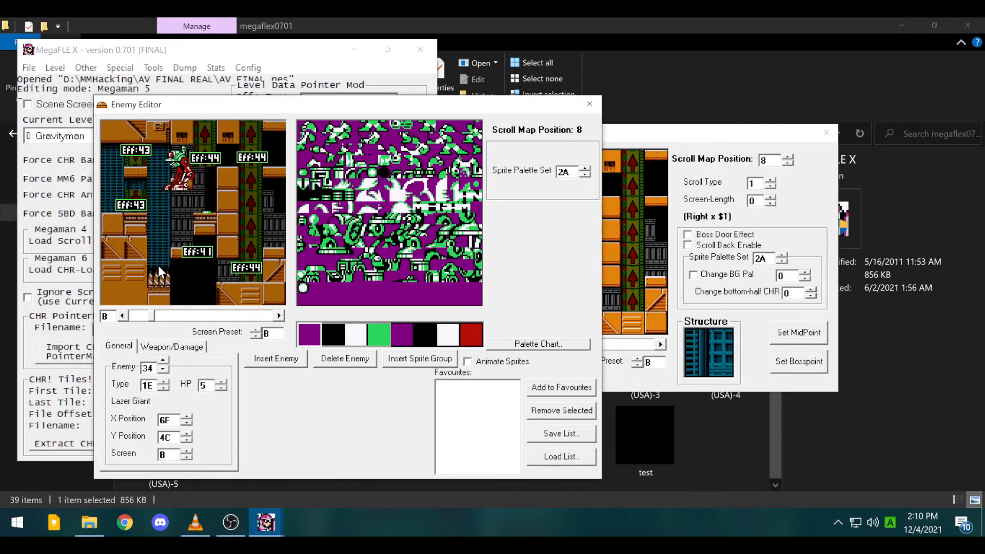
- Shift enemy 35 slightly down-left on the map, then select enemy 34
click(189, 165)
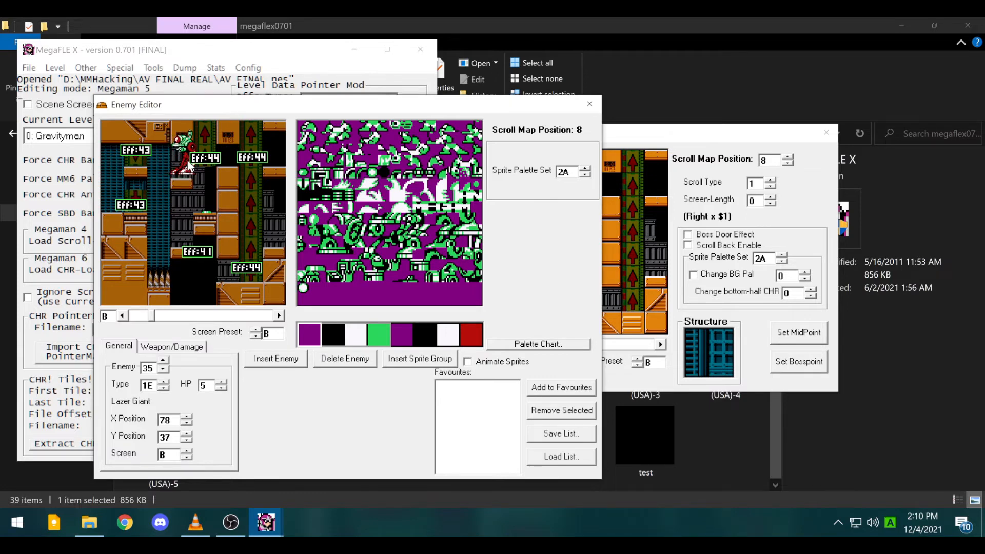
drag(189, 166, 189, 171)
click(187, 252)
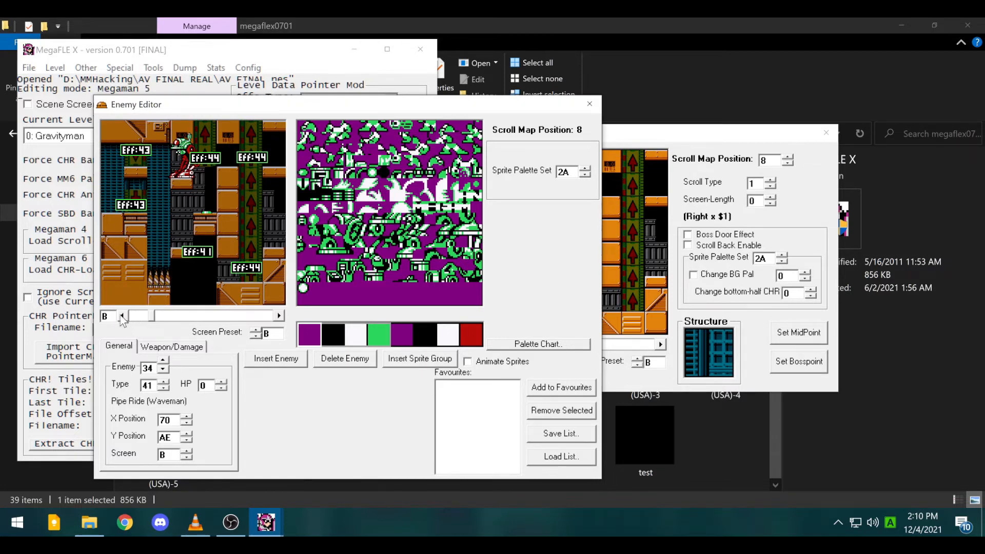
- Go back to screen A and inspect enemy 30 (Large Weapon Capsule) and enemy 2D (Gravity Aimer)
click(122, 315)
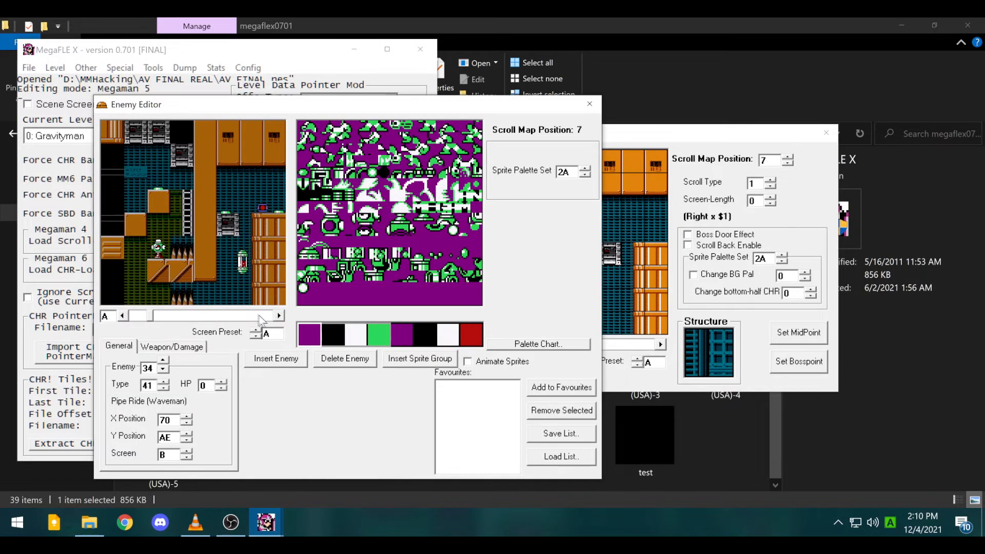
click(263, 208)
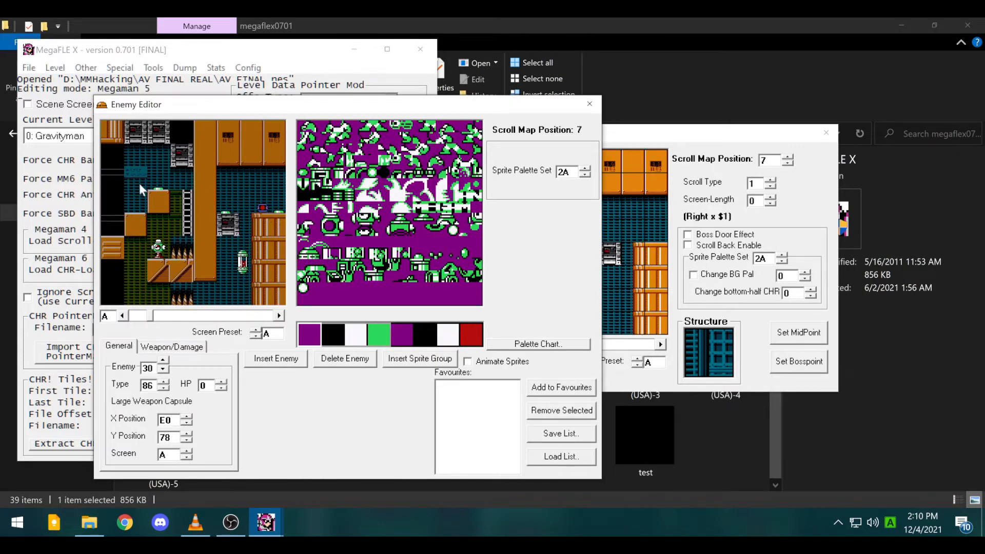
click(163, 275)
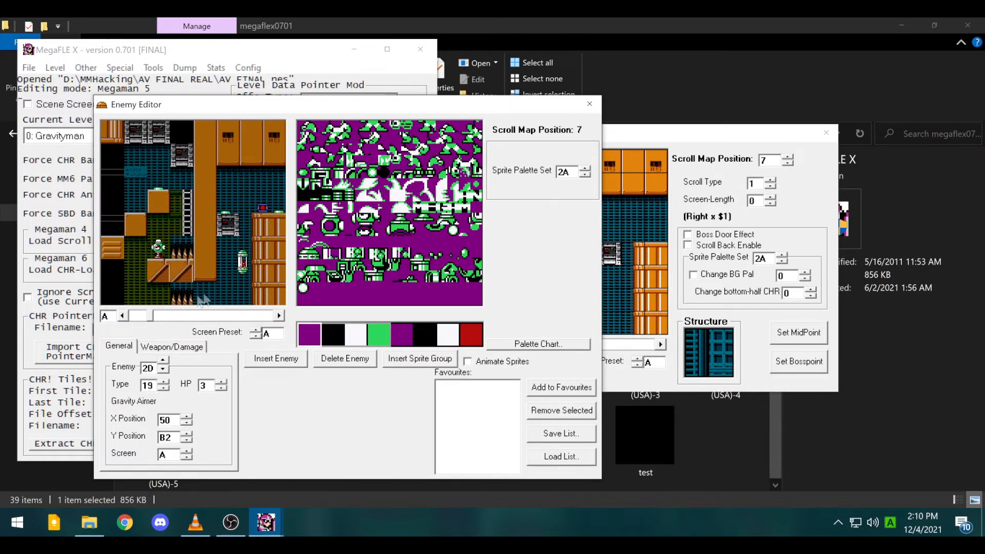
- Place the screen layout view beside the enemy map and page back and forth through the level's screens
drag(728, 137, 601, 137)
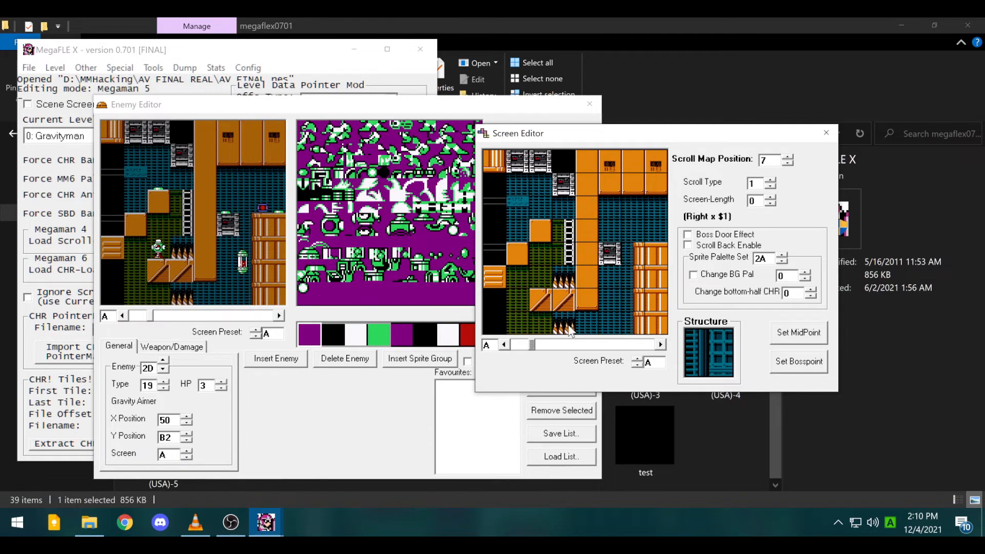
click(504, 343)
click(504, 344)
click(504, 344)
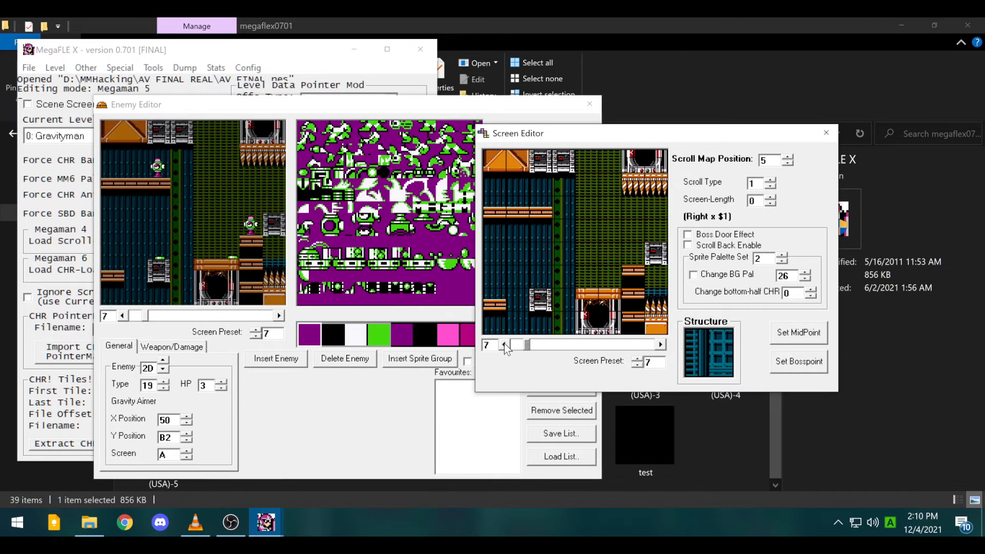
click(504, 343)
click(504, 344)
click(504, 344)
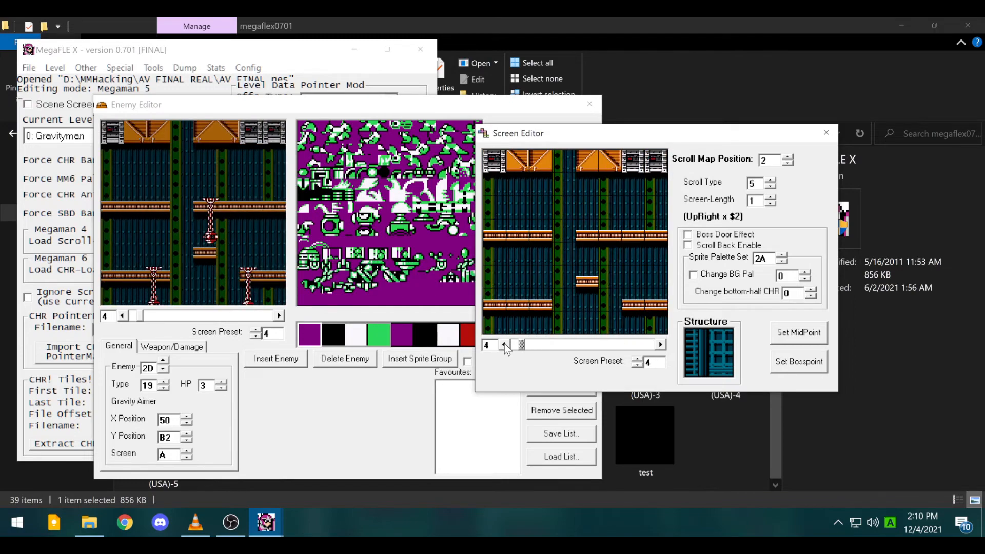
click(504, 344)
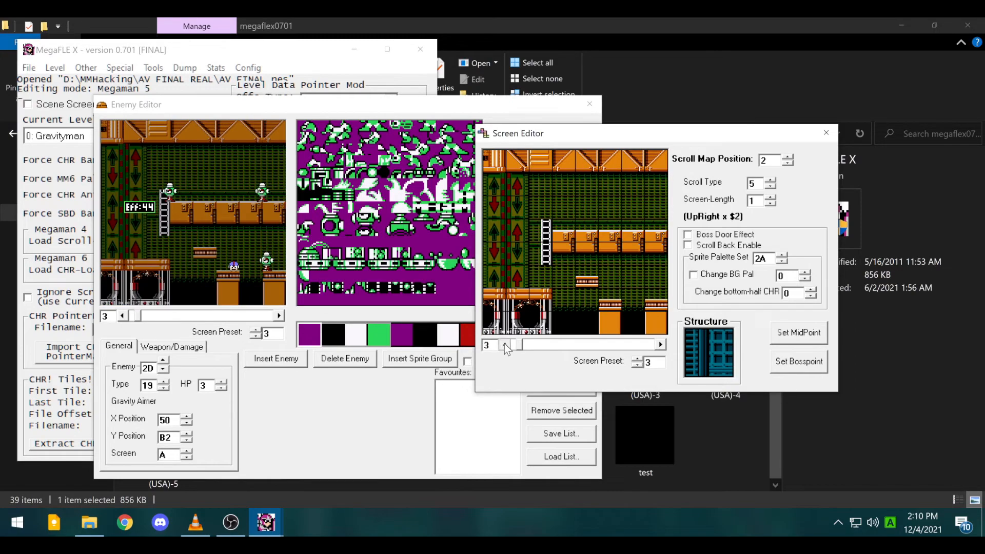
click(661, 344)
click(661, 344)
click(660, 344)
click(661, 344)
click(660, 344)
click(660, 344)
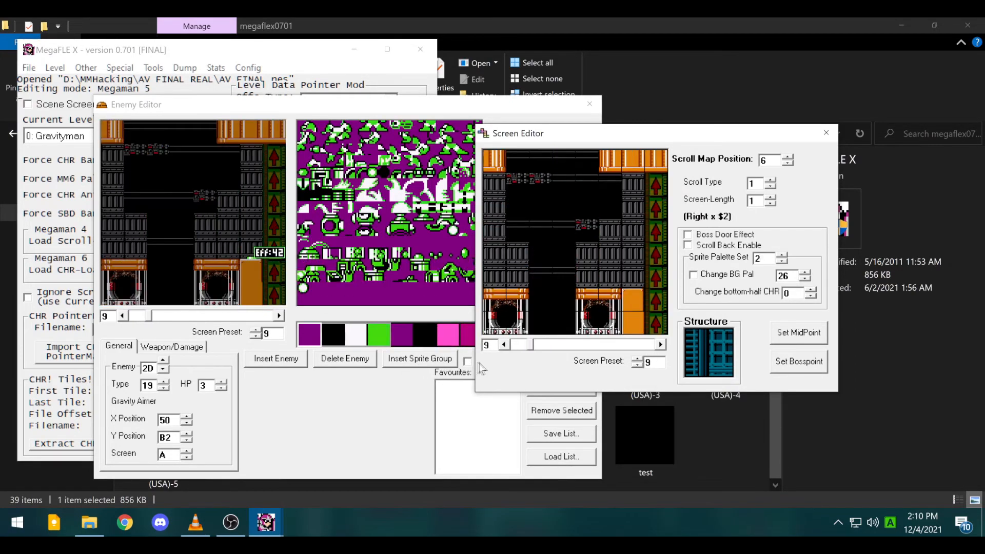
click(504, 344)
click(504, 344)
click(504, 344)
click(504, 344)
- Show screen 5 in the Enemy Editor and inspect its enemies, including the Eff:43 object
click(222, 237)
click(228, 225)
click(186, 154)
click(204, 221)
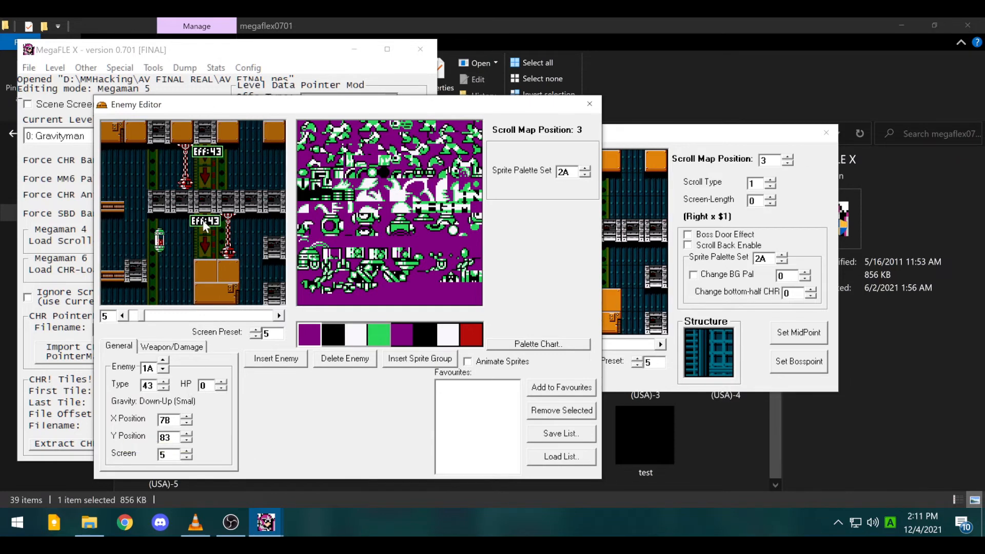
click(122, 316)
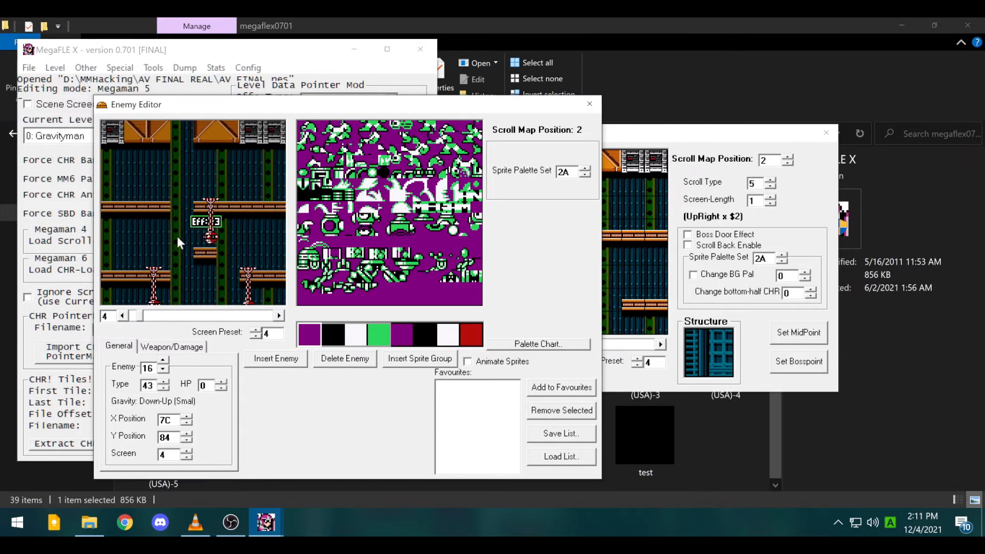
click(279, 316)
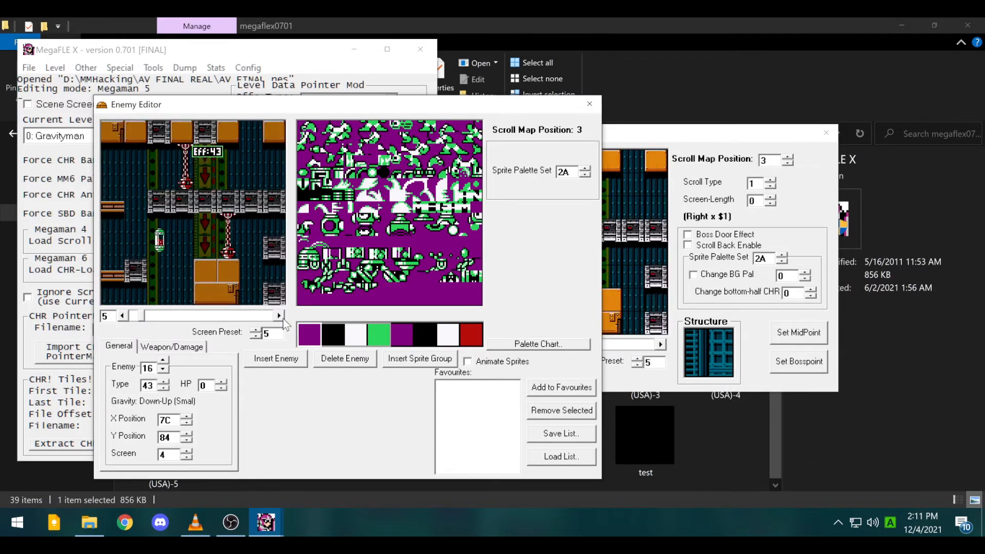
click(280, 316)
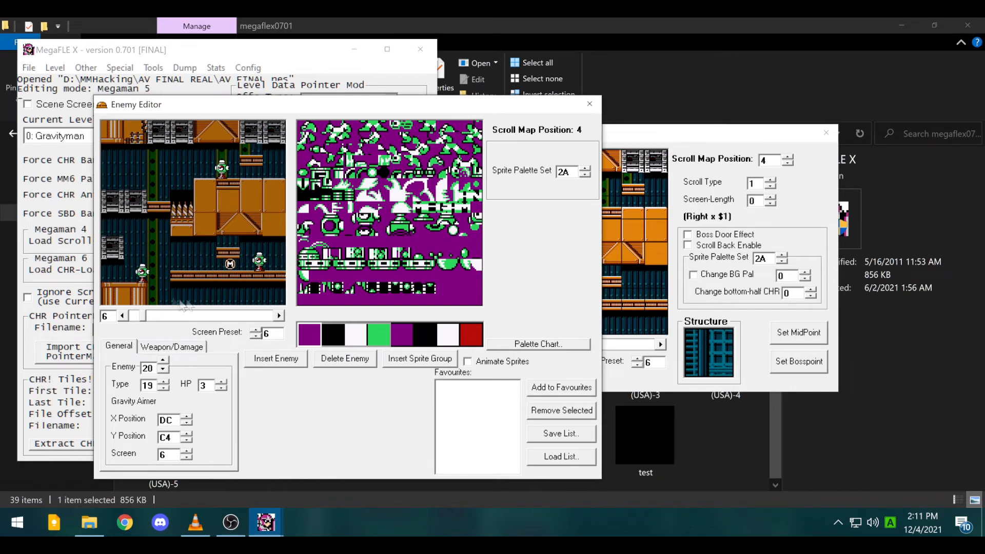
click(123, 316)
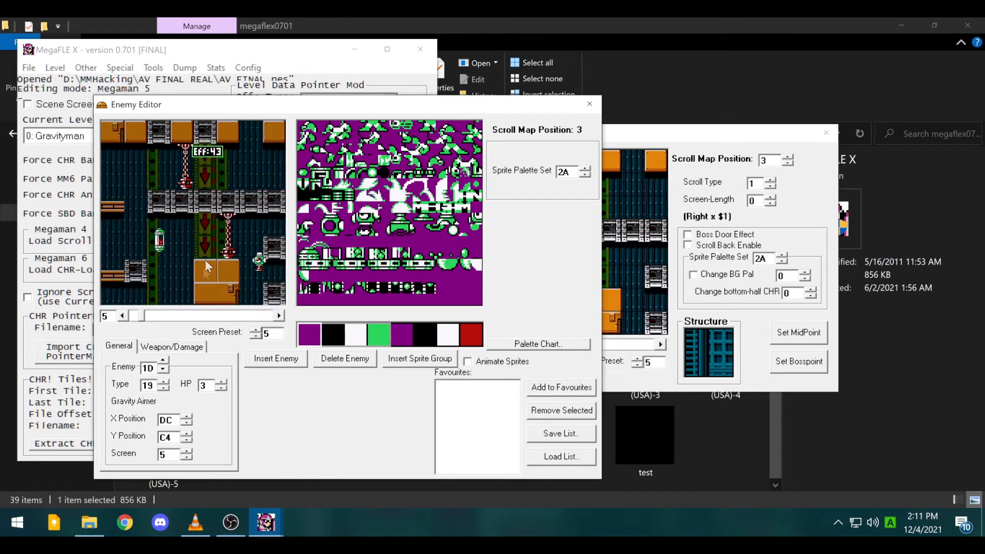
click(231, 217)
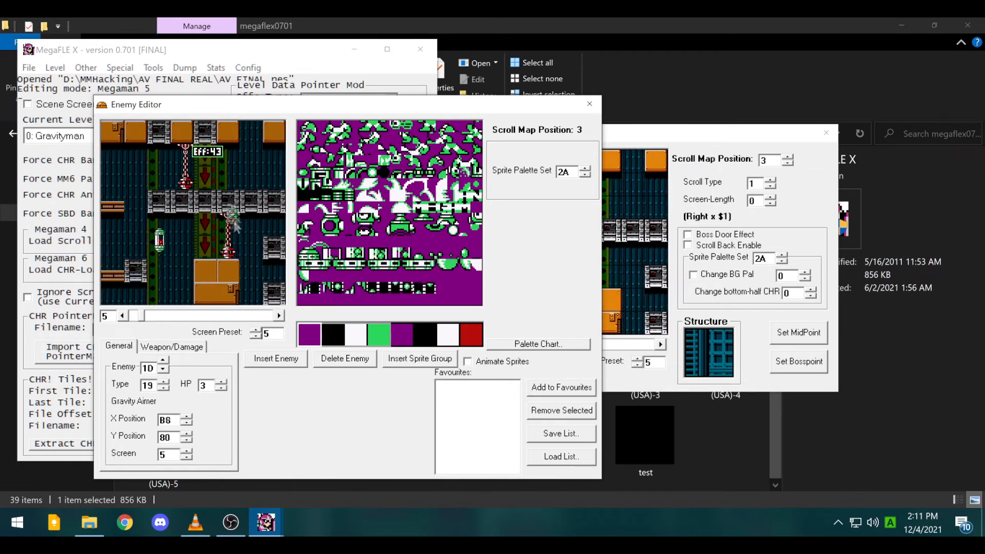
click(166, 201)
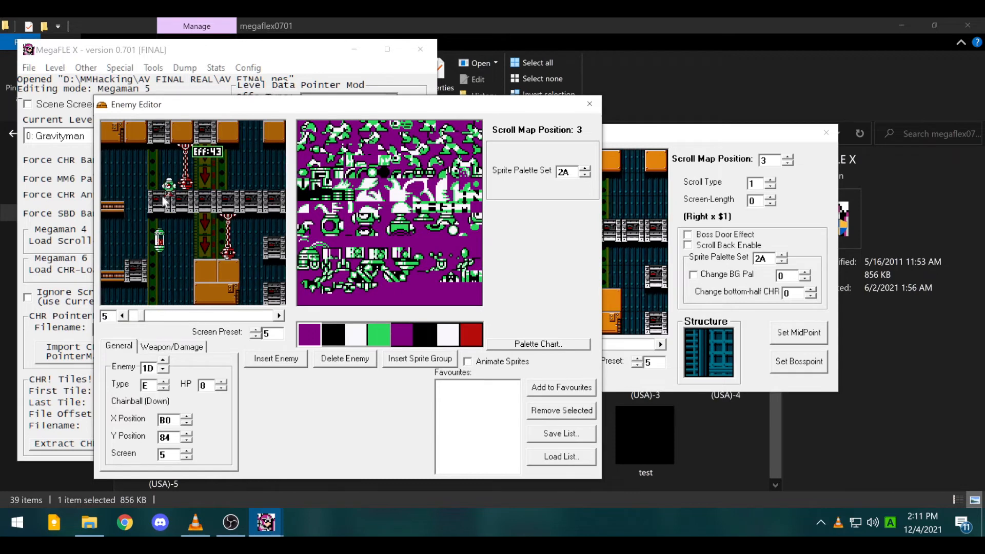
click(240, 182)
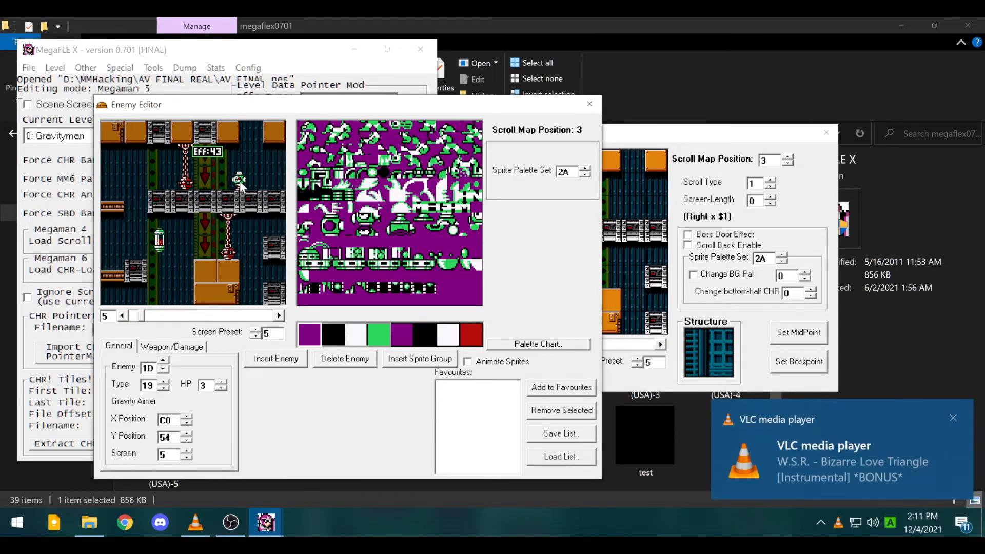
- Nudge the Gravity Aimer up and left on screen 5, then move to screen 6
drag(241, 184, 252, 184)
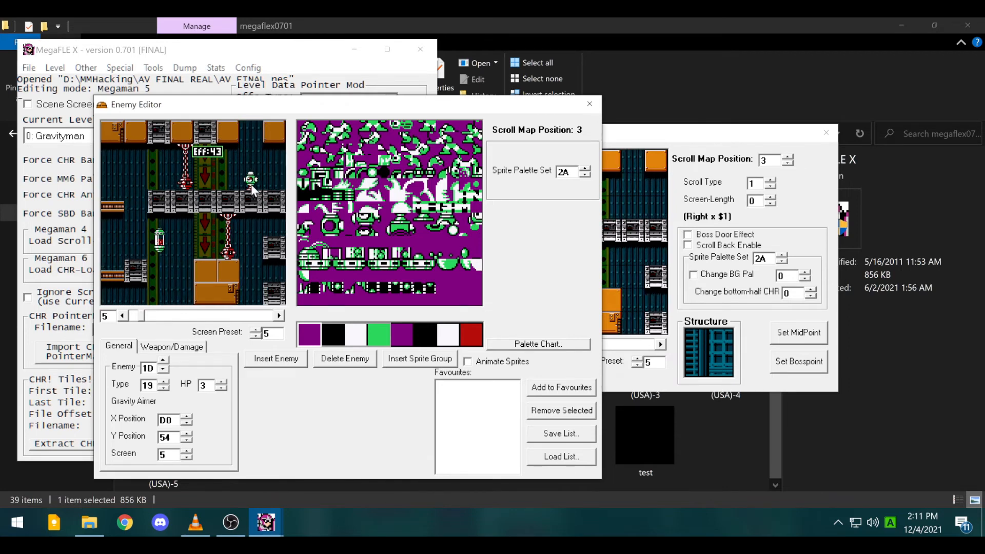
drag(252, 189, 247, 187)
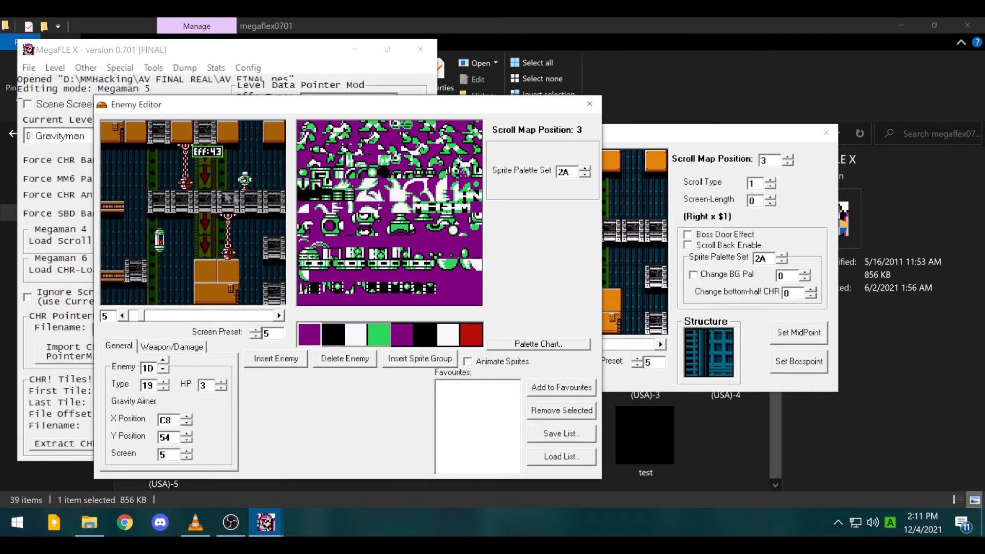
click(123, 316)
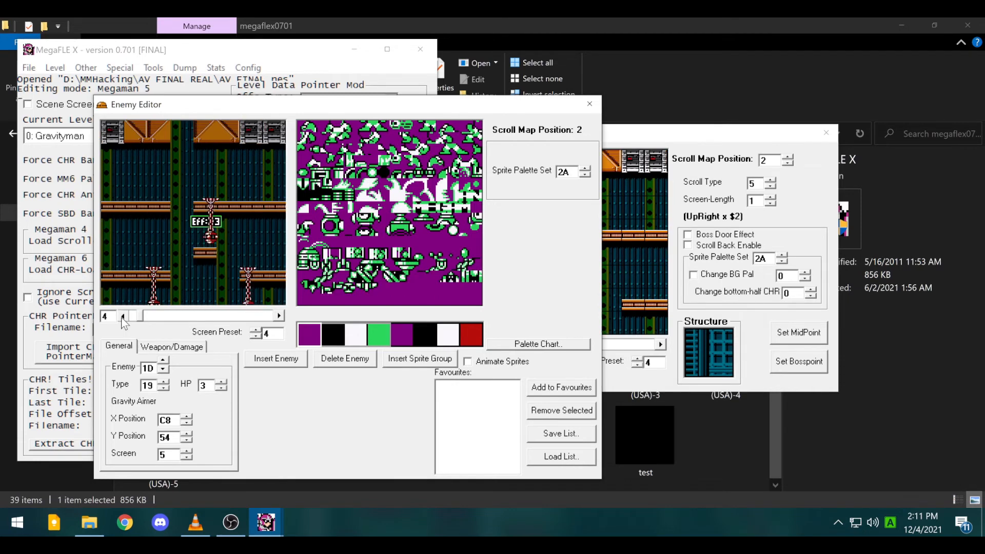
click(123, 316)
click(122, 316)
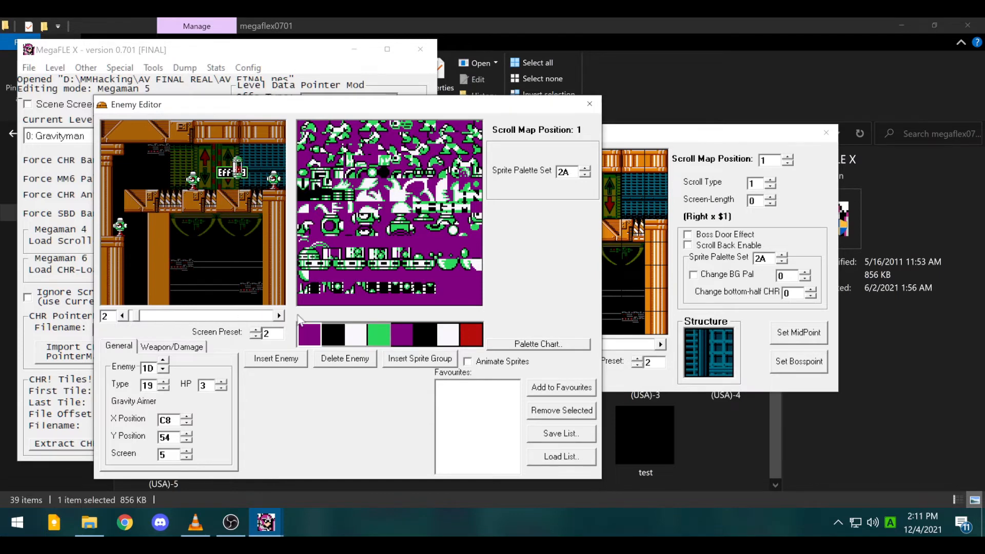
click(279, 315)
click(279, 316)
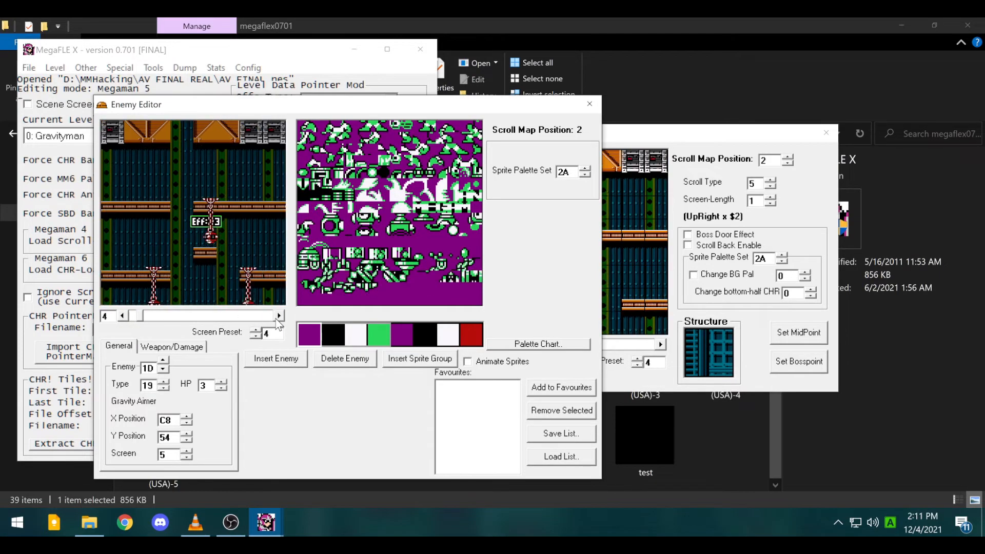
click(279, 315)
click(278, 315)
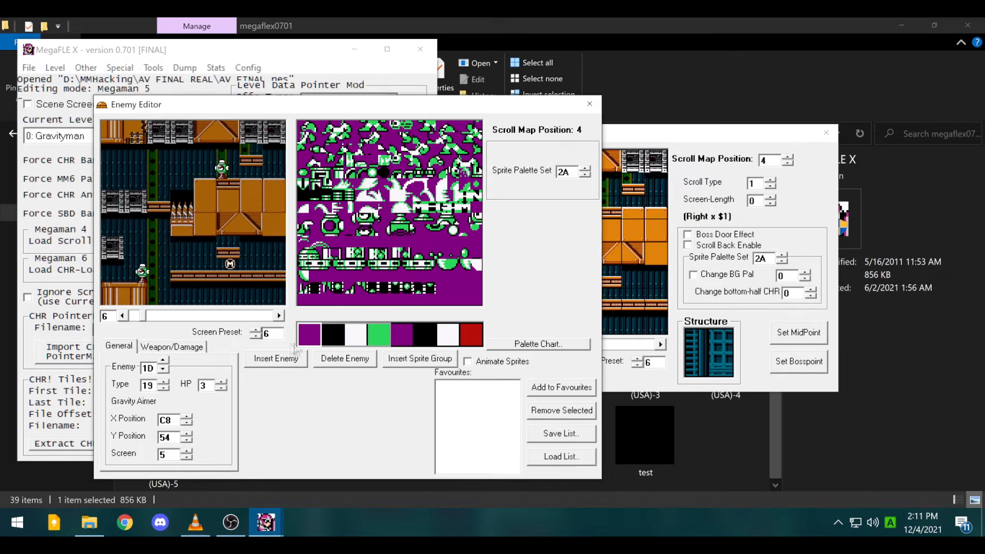
- Insert a new enemy on screen 6, set it to type 6 Flying Shield, and place it at 88, B8
click(263, 359)
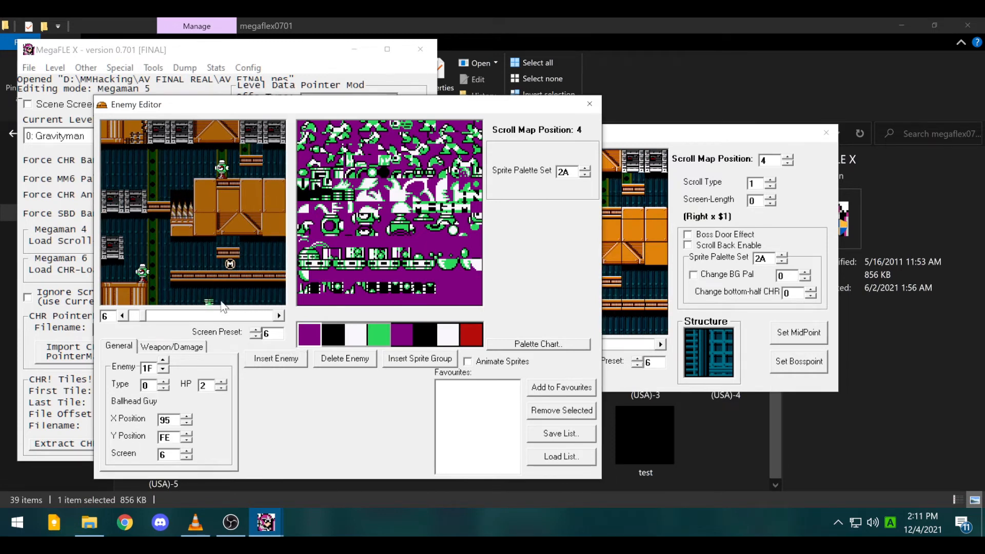
drag(167, 245, 168, 245)
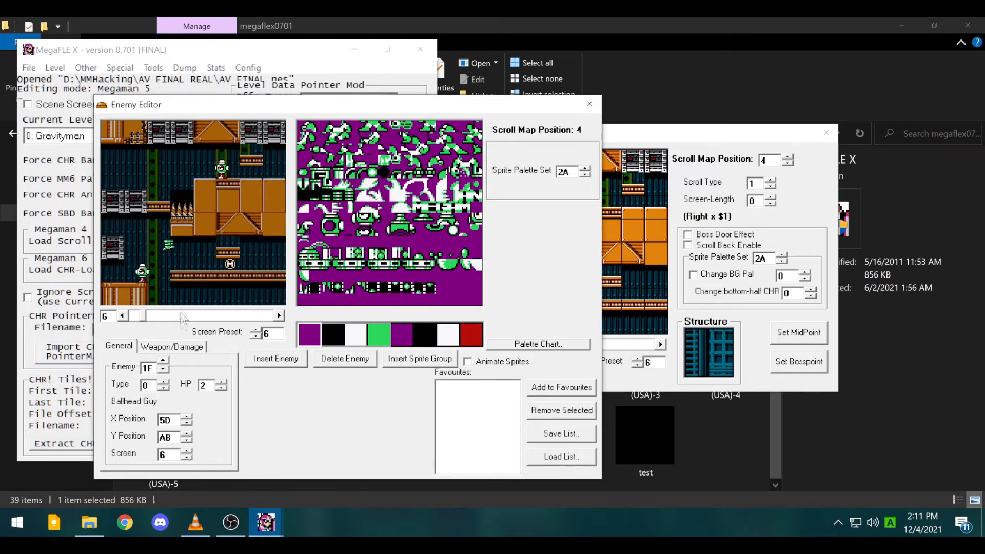
click(167, 382)
click(167, 382)
click(167, 382)
click(167, 382)
click(167, 383)
click(167, 382)
drag(167, 249, 198, 254)
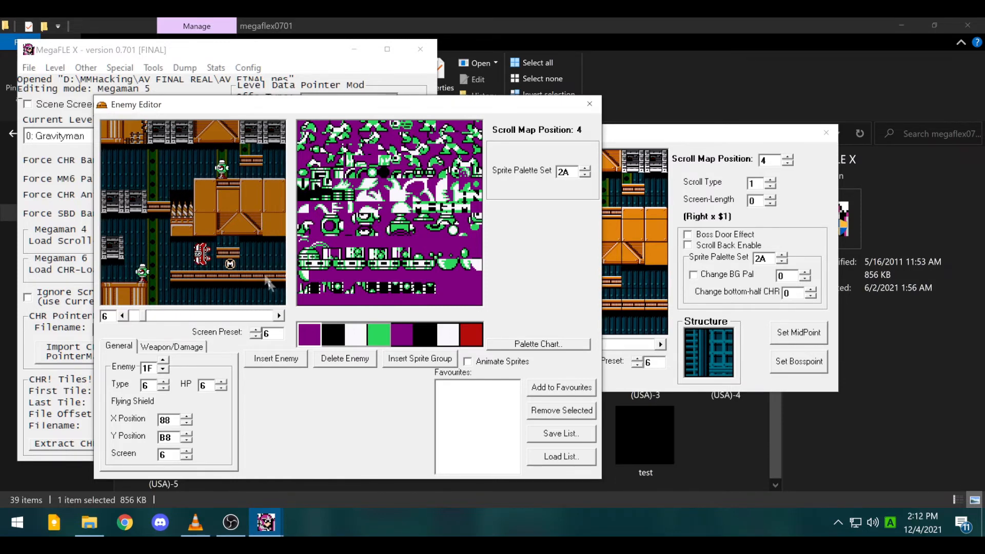
- Review the enemies on screens 7 through D and inspect an enemy on screen B
click(280, 316)
click(280, 316)
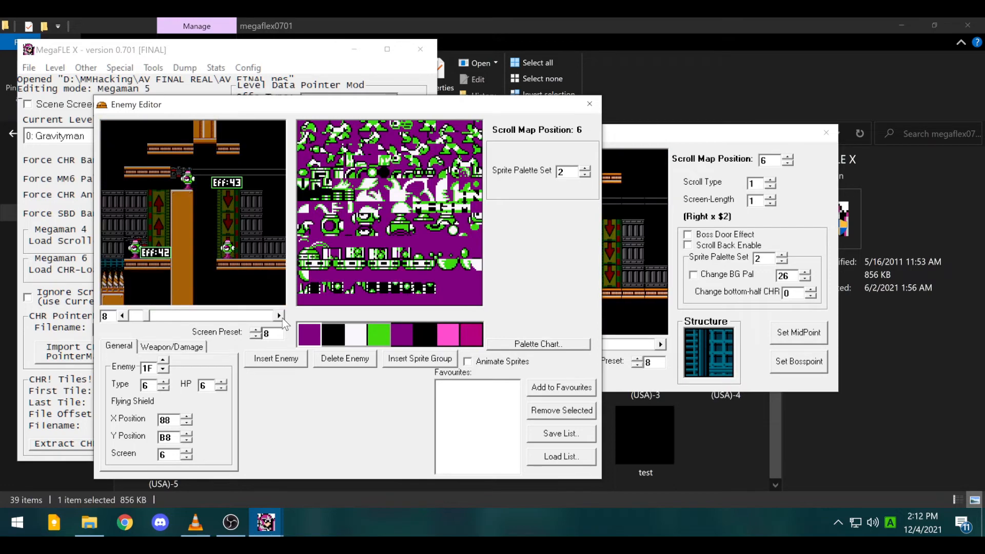
click(280, 316)
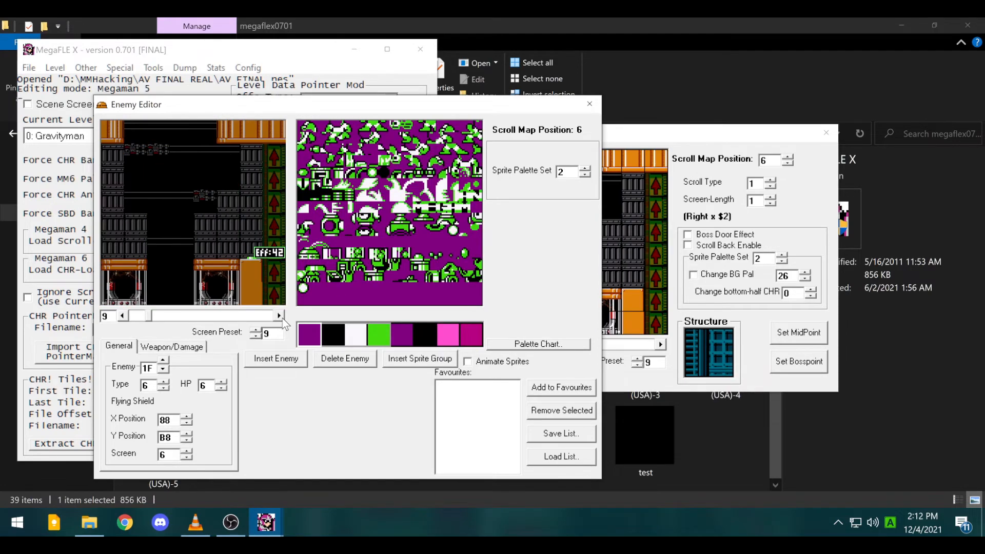
click(279, 316)
click(280, 316)
click(280, 316)
click(279, 315)
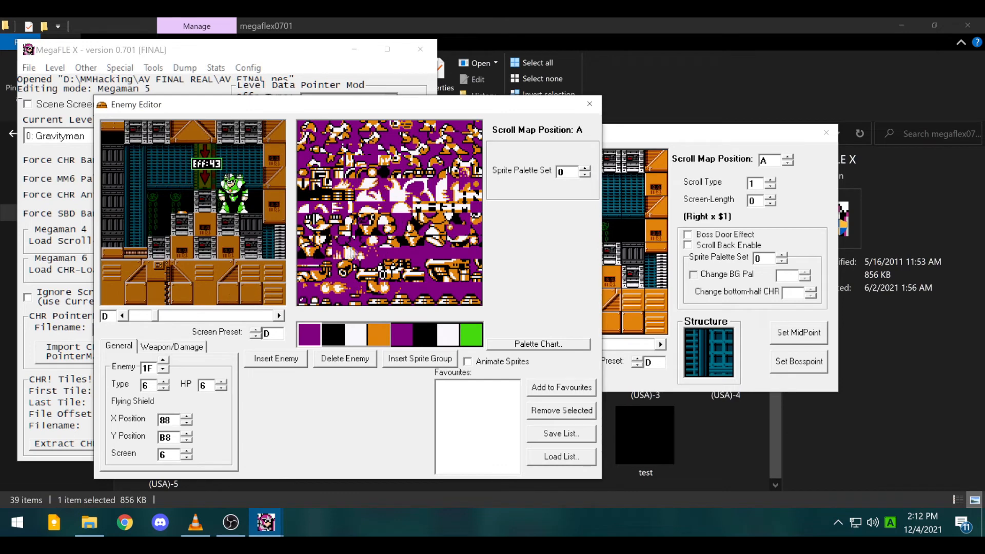
click(124, 316)
click(124, 316)
click(124, 316)
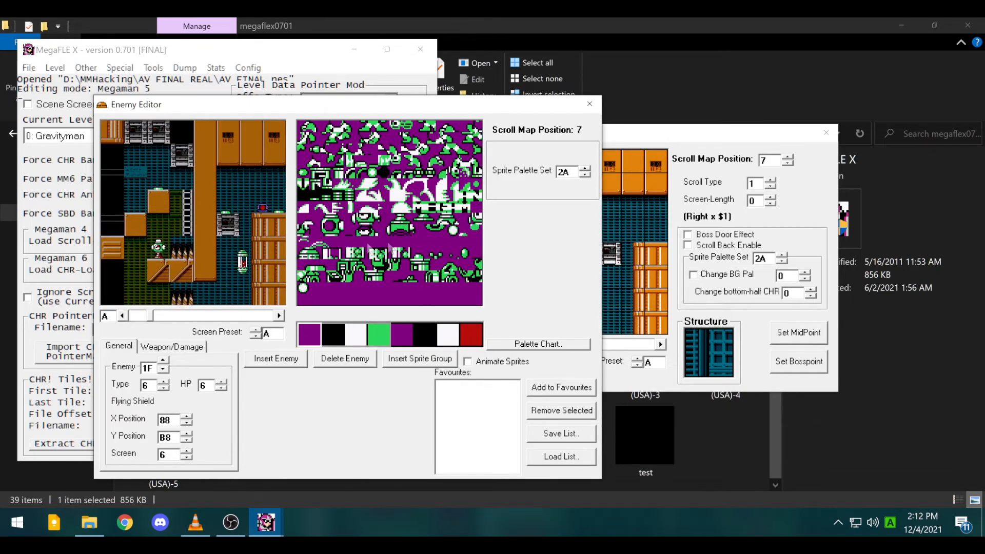
click(279, 316)
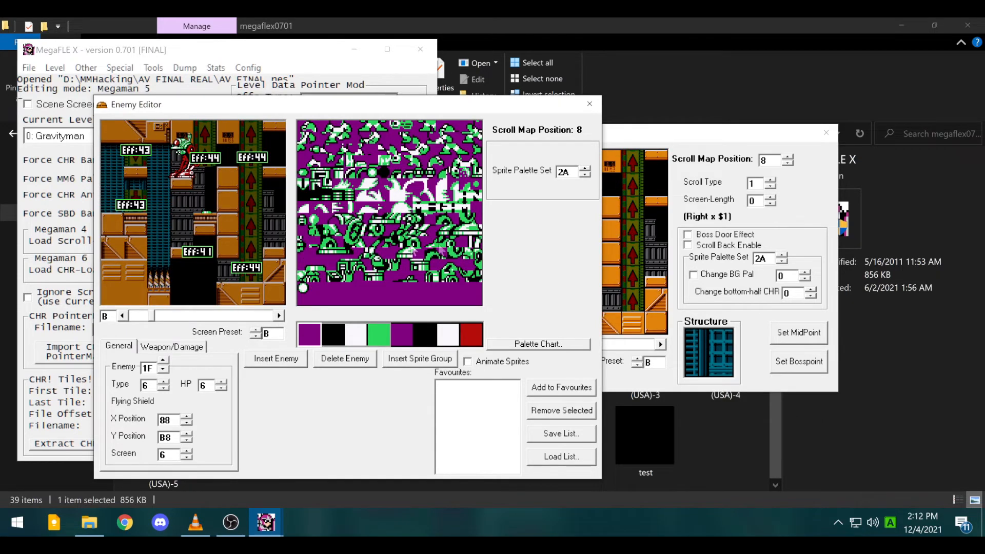
click(181, 159)
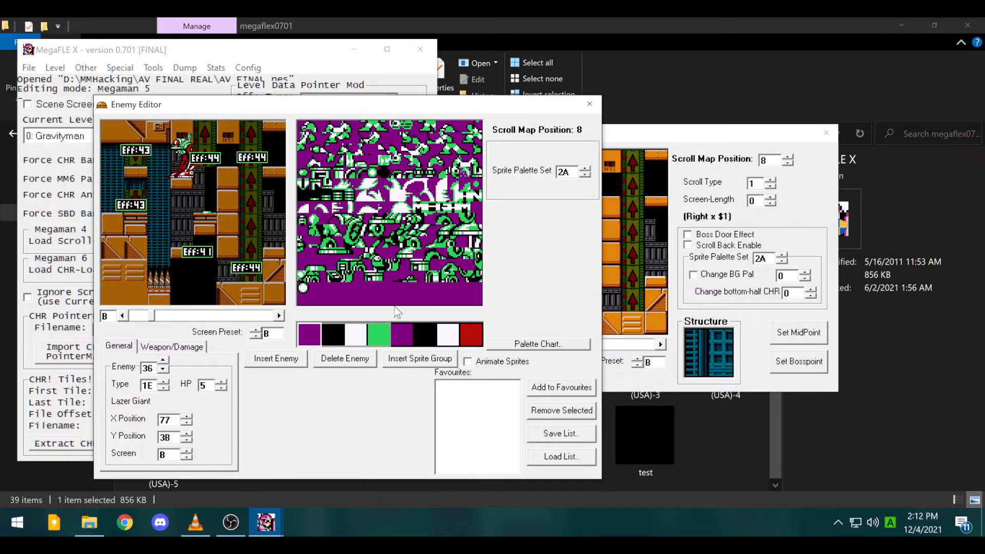
- Return from screen C to screen 5, turn off Animate Sprites, and close the Enemy Editor
click(279, 316)
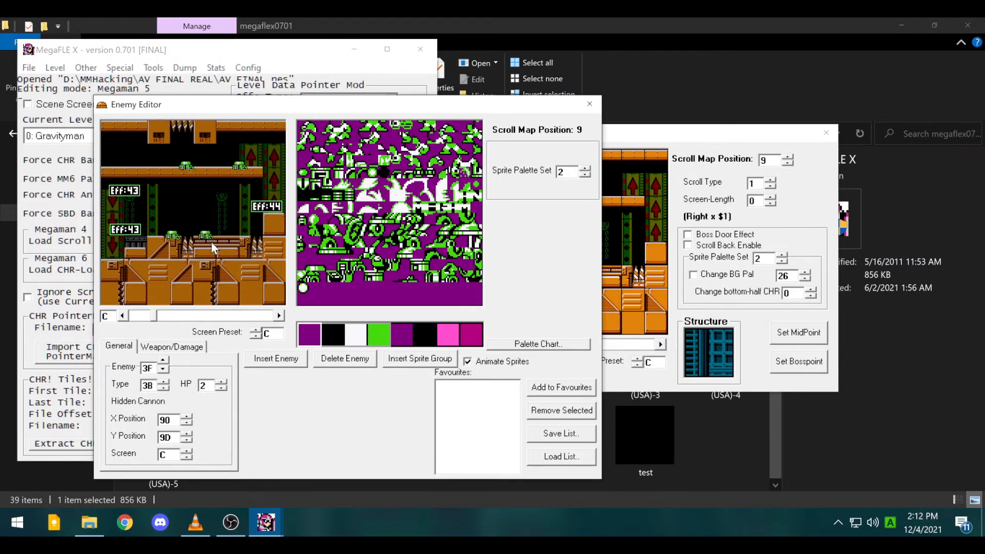
click(124, 318)
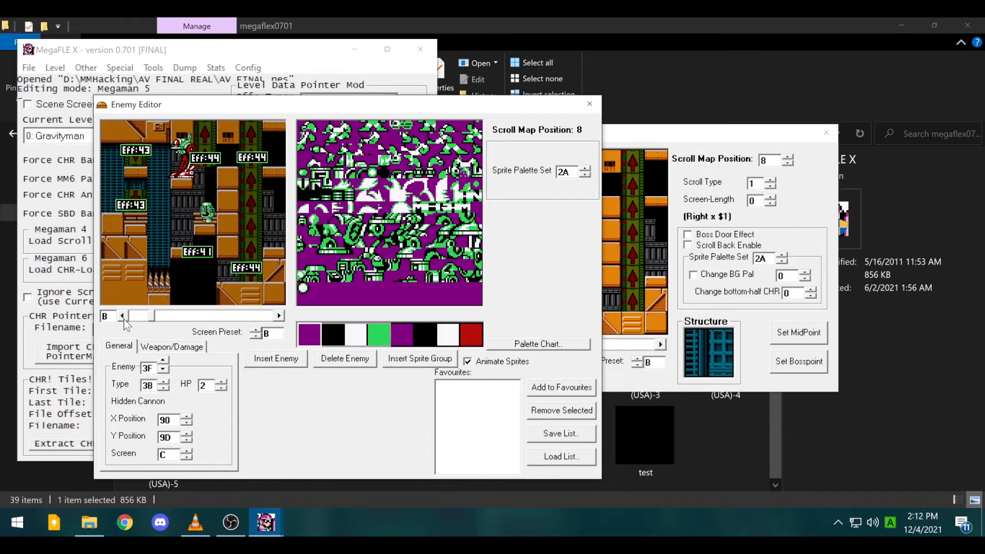
click(124, 318)
click(124, 318)
click(124, 319)
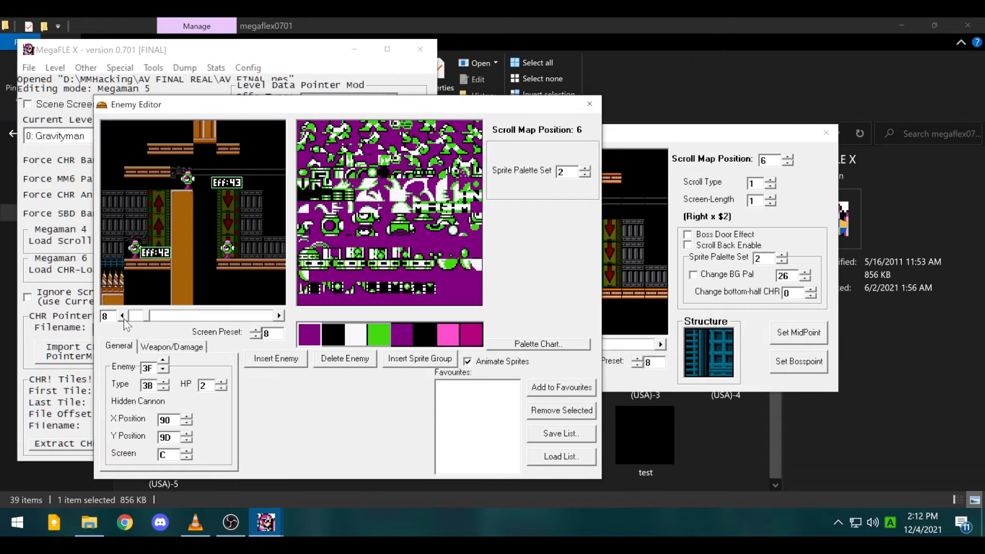
click(124, 319)
click(124, 318)
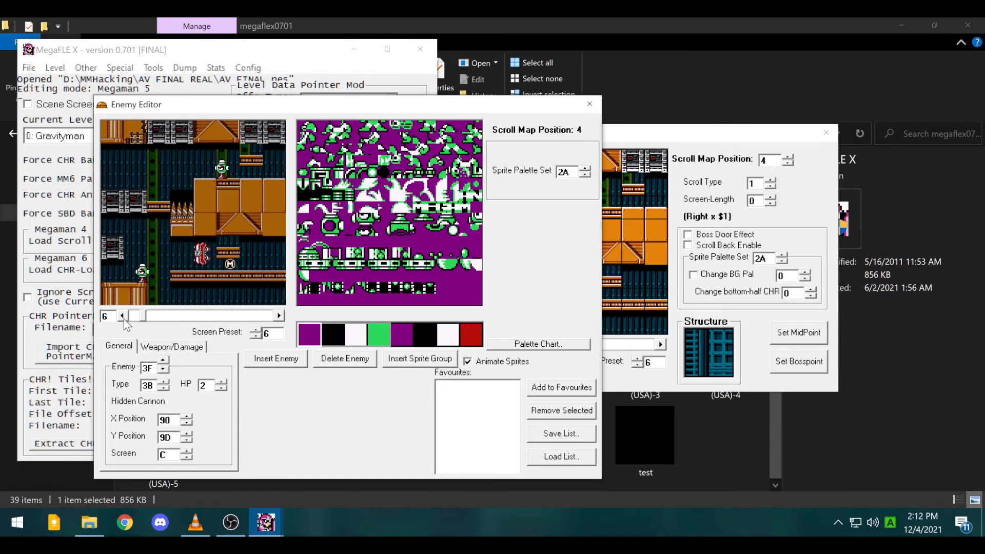
click(124, 318)
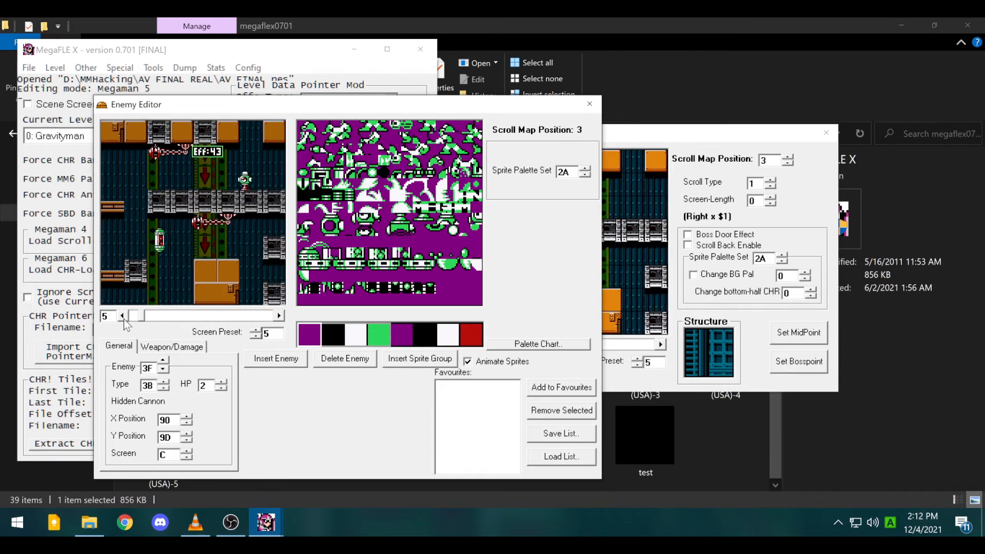
click(478, 358)
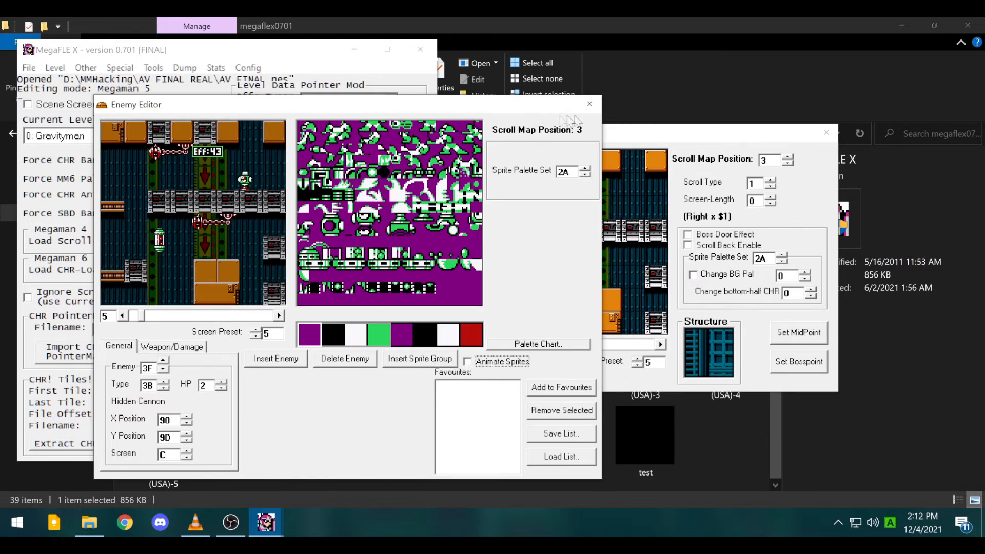
click(590, 104)
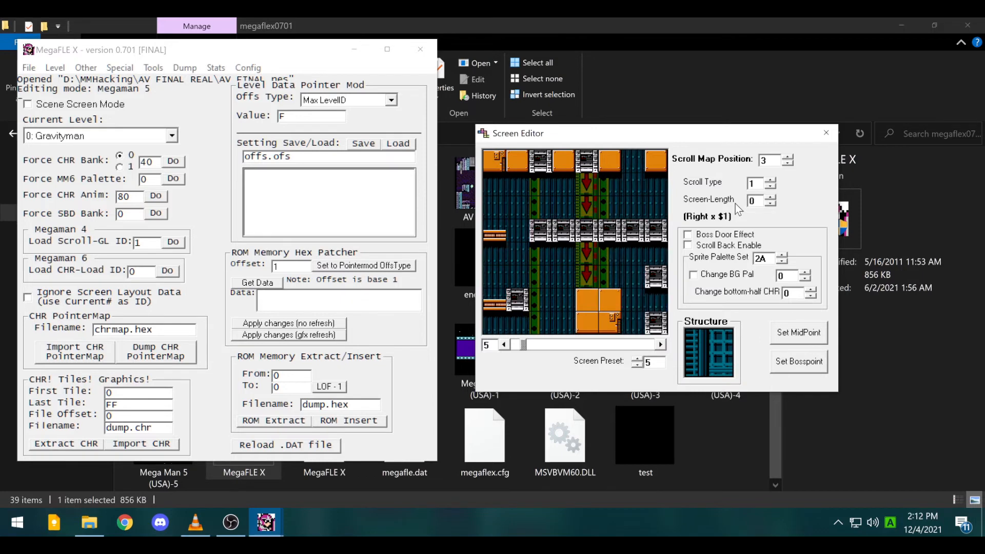
- Tick Scroll Back Enable on screen 5, then compare with screen 4's UpRight x $2 scroll settings
click(688, 245)
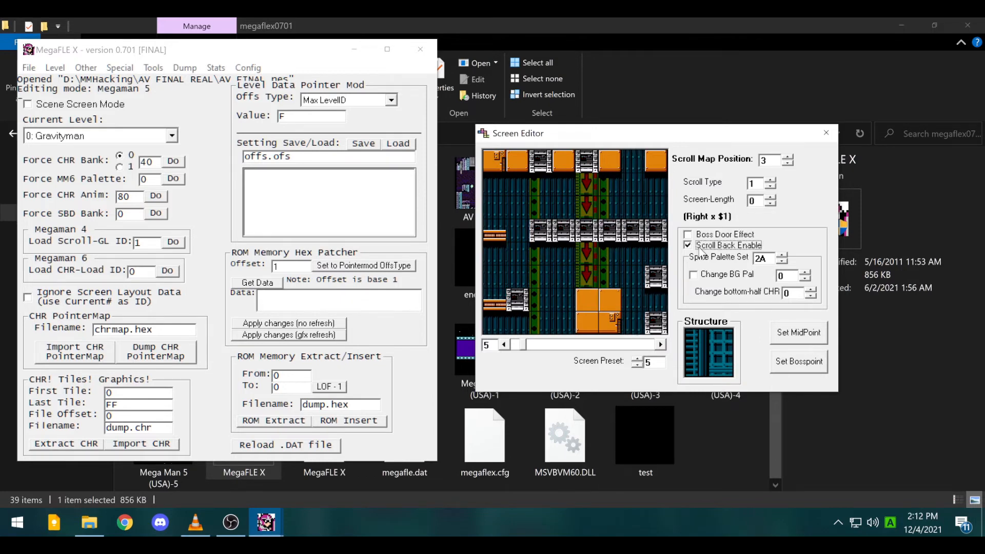
click(504, 345)
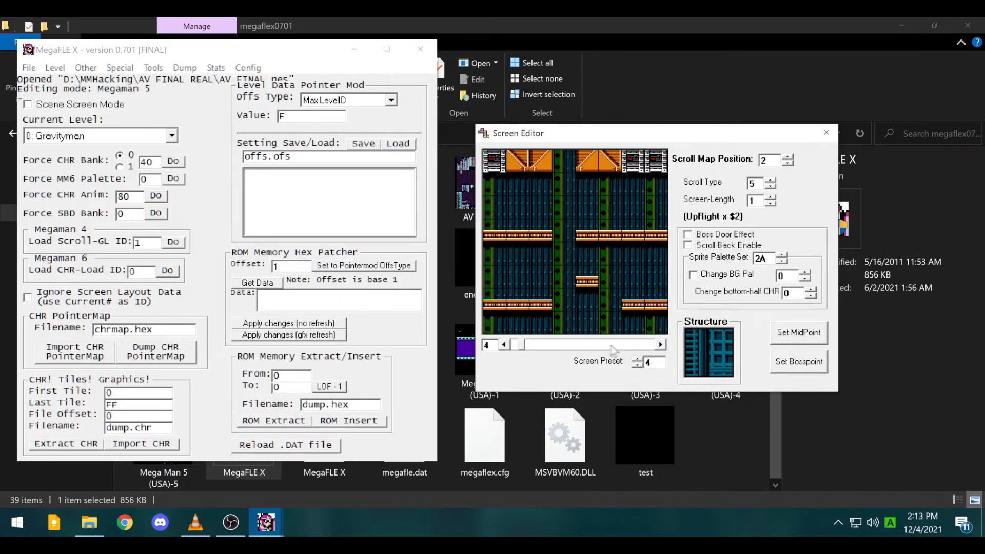
click(661, 345)
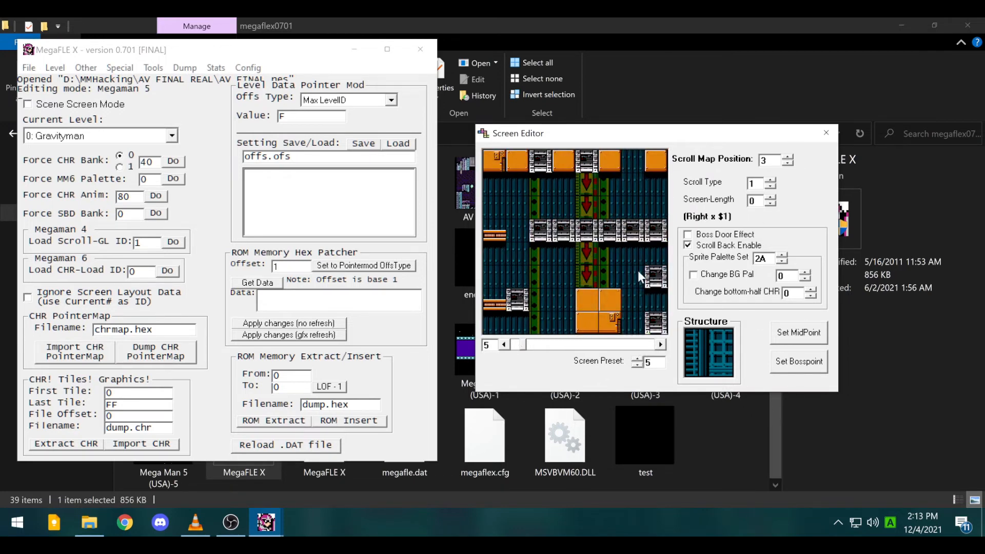
click(505, 345)
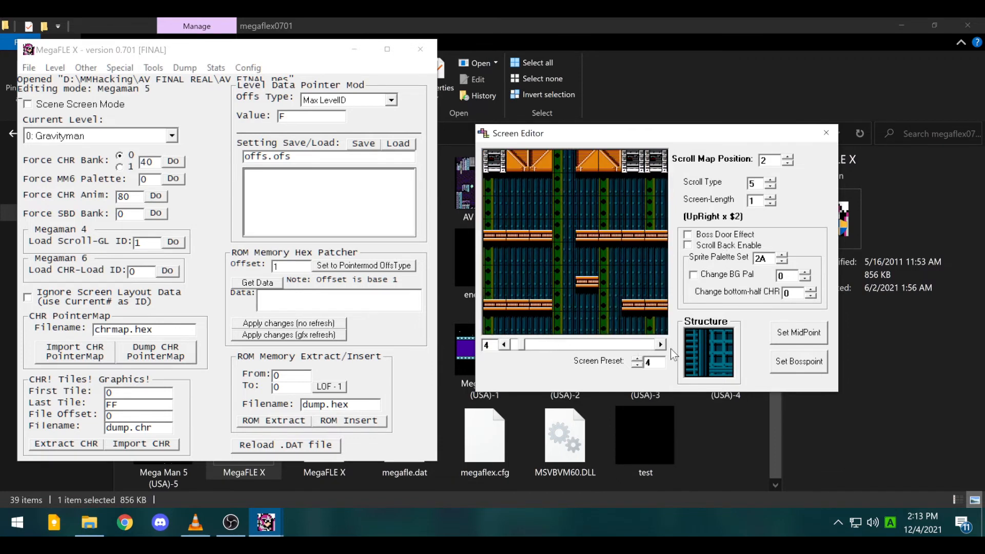
- Raise screen 4's scroll length to 5 (UpRight x $6) and move to screen 9
click(771, 197)
click(771, 197)
click(770, 197)
click(770, 197)
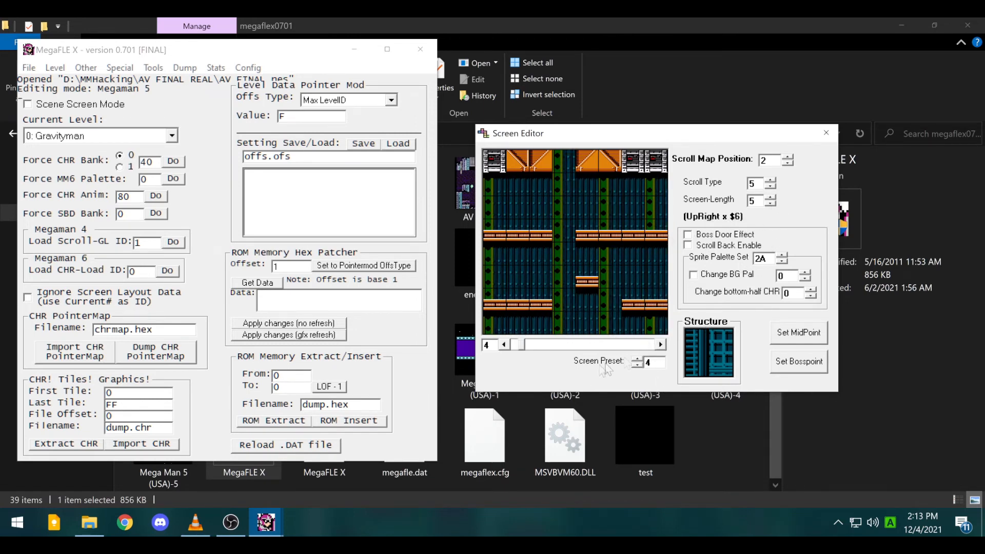
click(662, 345)
click(662, 345)
click(662, 345)
click(662, 344)
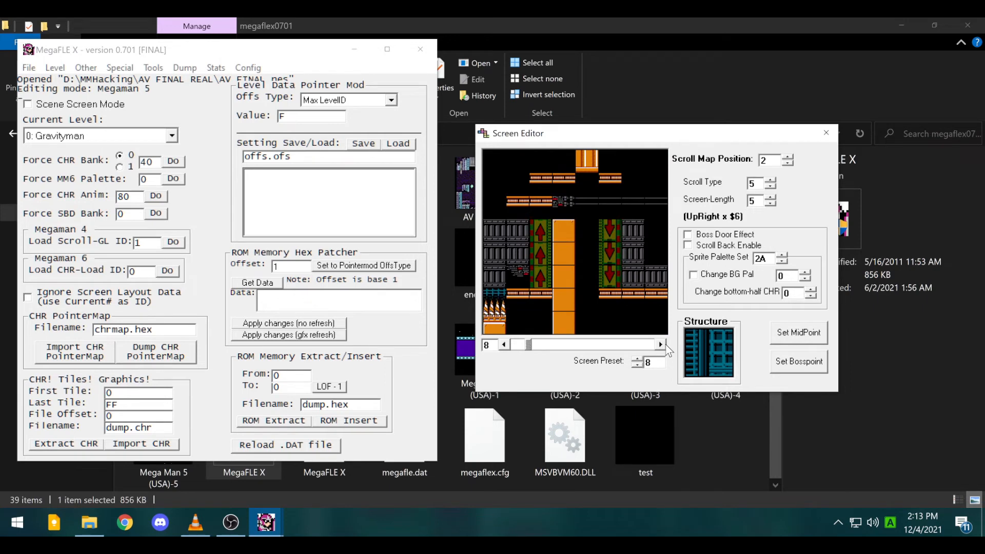
click(666, 348)
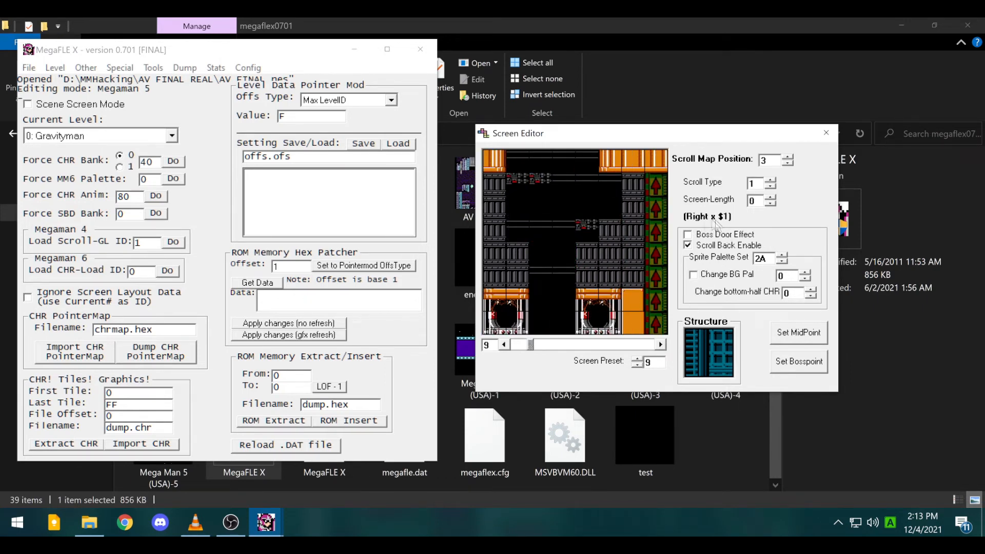
click(661, 344)
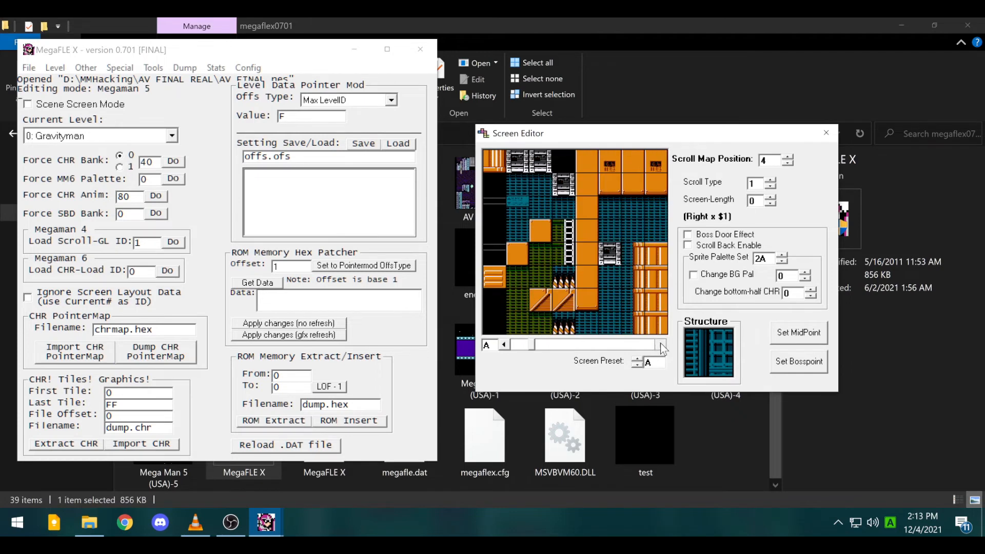
click(662, 344)
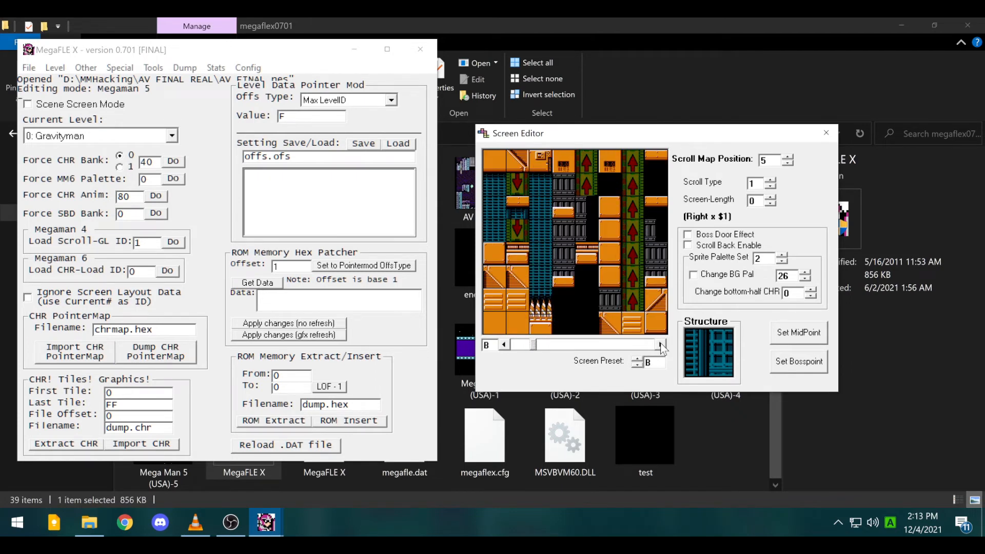
click(504, 345)
click(504, 344)
- Raise screen 9's scroll length to 2, then page back down to screen 1
click(770, 197)
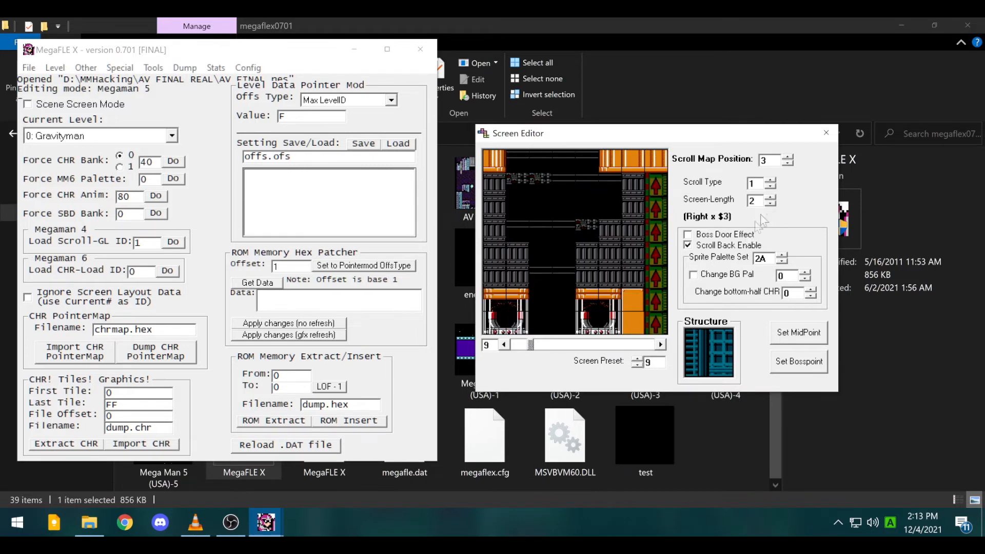
click(661, 348)
click(661, 348)
click(661, 348)
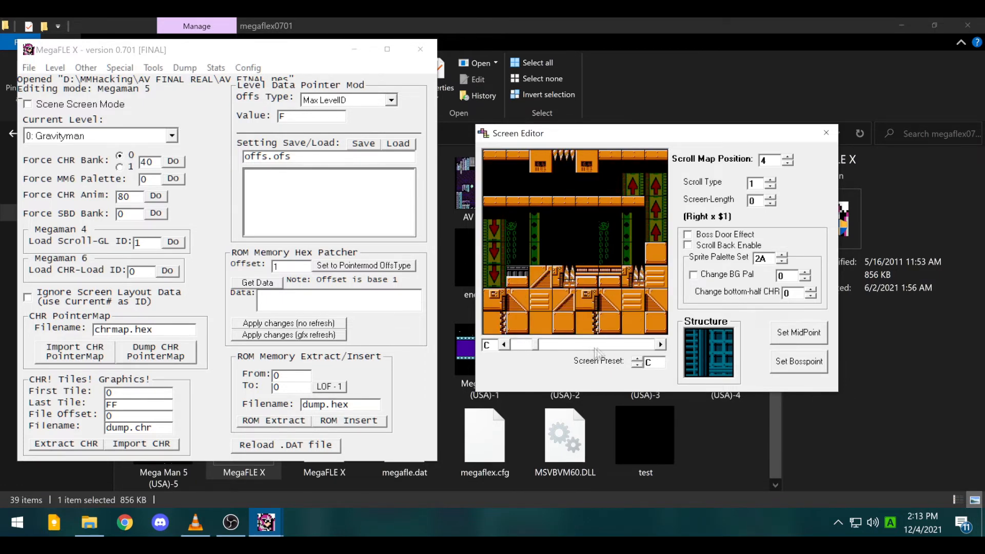
click(504, 345)
click(504, 345)
click(505, 345)
click(505, 345)
click(504, 345)
click(505, 344)
click(505, 344)
click(505, 345)
click(505, 345)
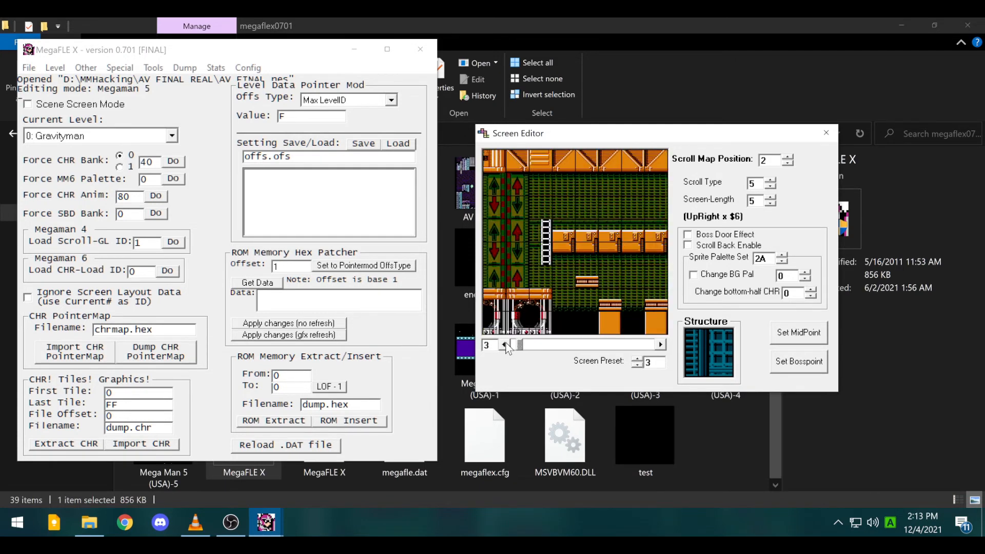
click(505, 345)
click(505, 345)
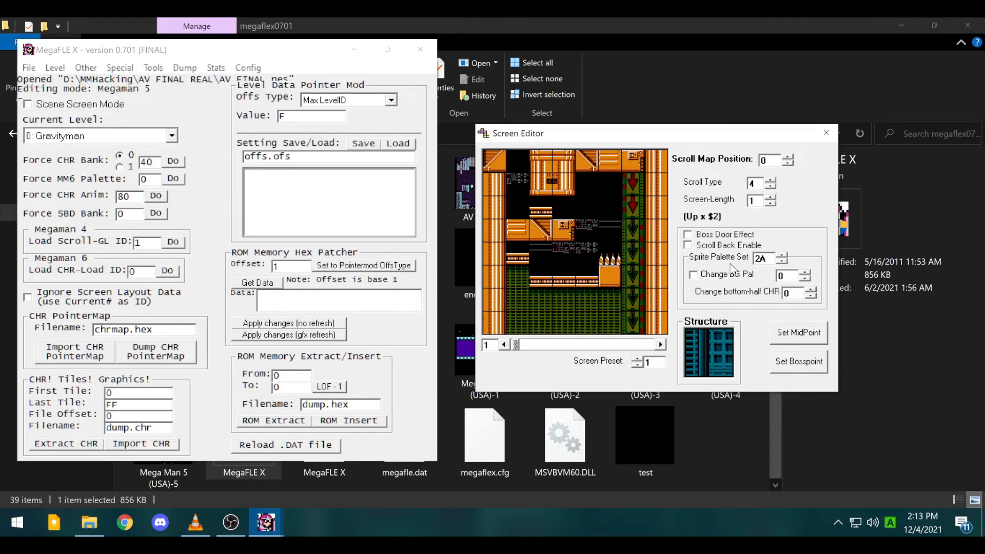
- Page forward from screen 1 to screen F, which uses scroll type Right x $2, length 1
click(662, 346)
click(662, 346)
click(662, 345)
click(662, 345)
click(662, 346)
click(662, 346)
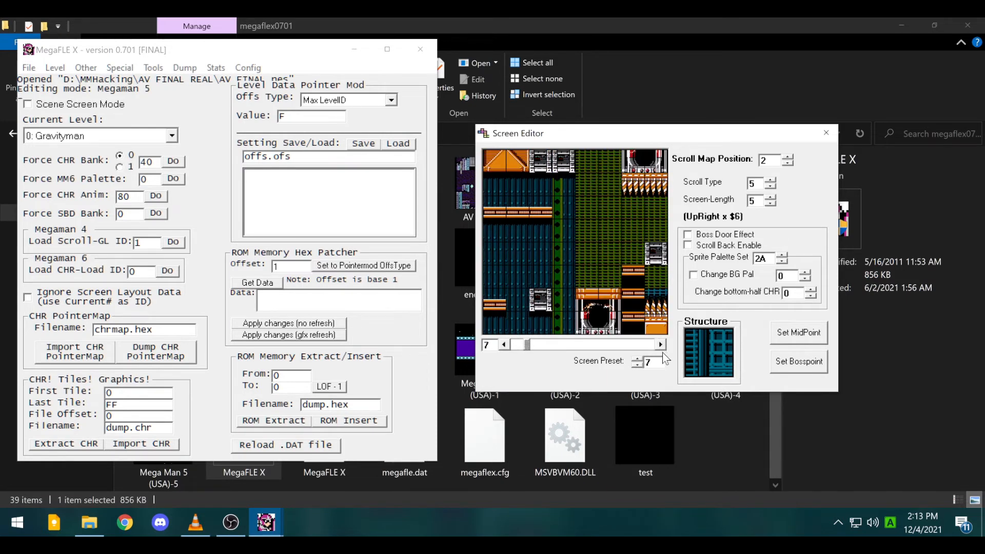
click(661, 344)
click(662, 345)
click(661, 345)
click(662, 345)
click(662, 345)
click(662, 345)
click(661, 344)
click(662, 344)
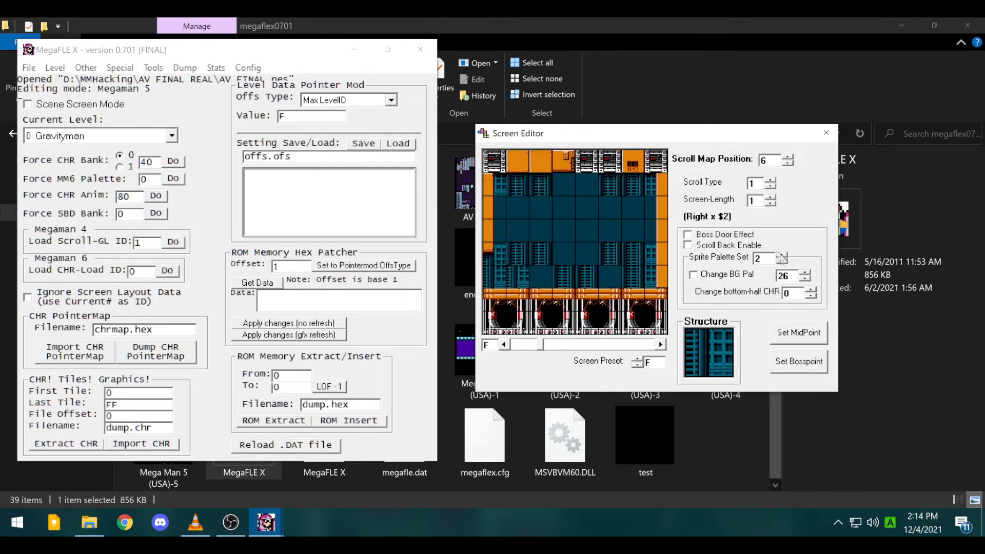
click(84, 68)
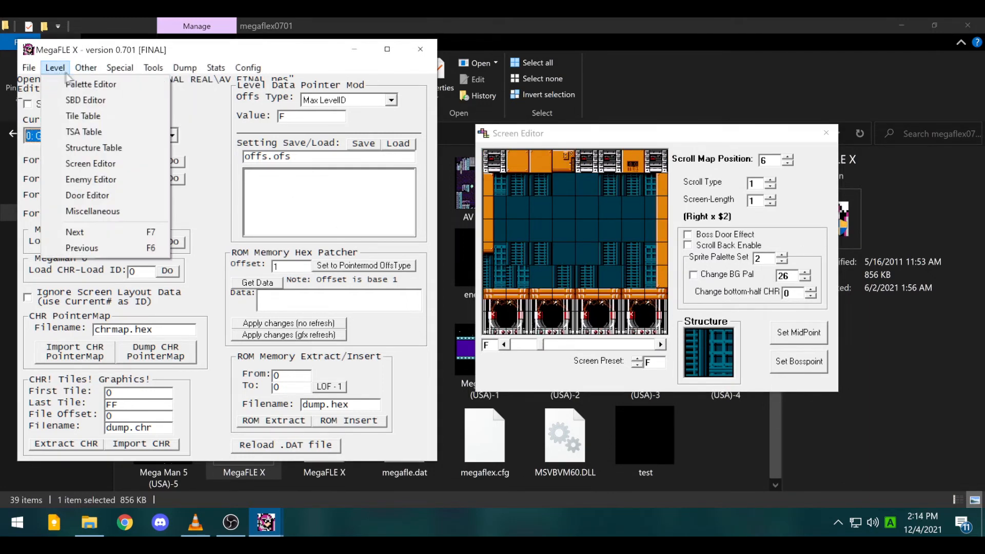
- Open Gravityman's Level Miscellaneous settings and the Enemy Editor
click(103, 211)
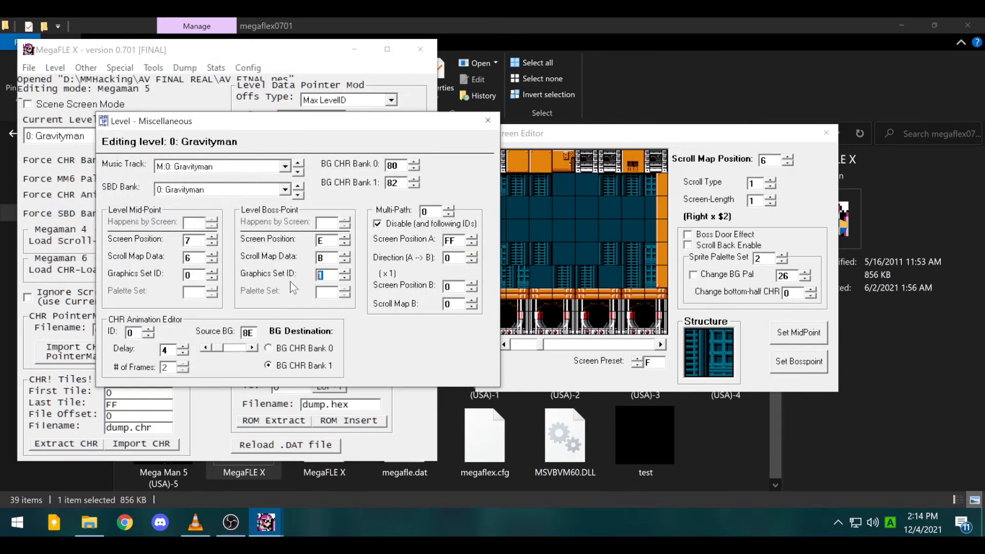
click(635, 154)
click(56, 68)
click(110, 178)
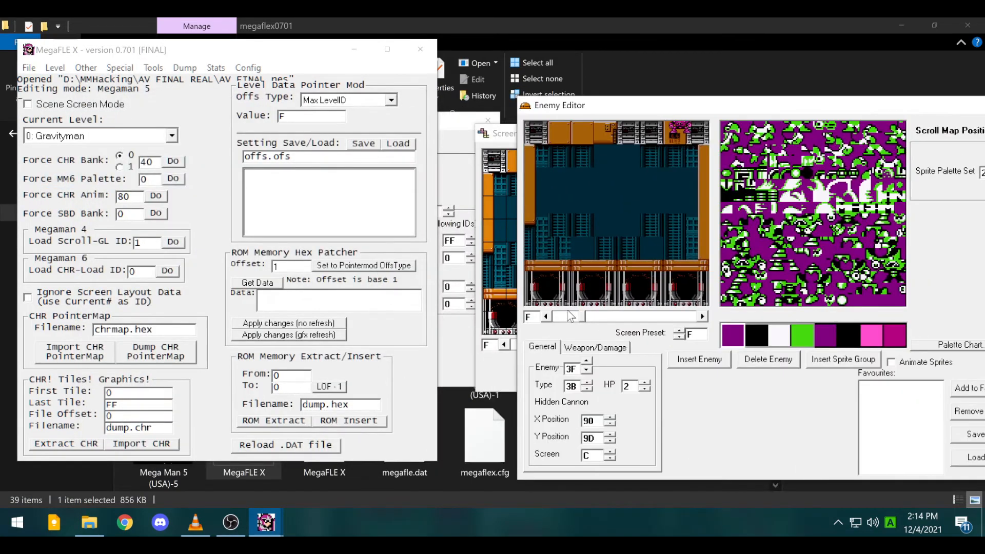
- Browse enemy screens D and E, then switch the current level to 1: Waveman
click(546, 316)
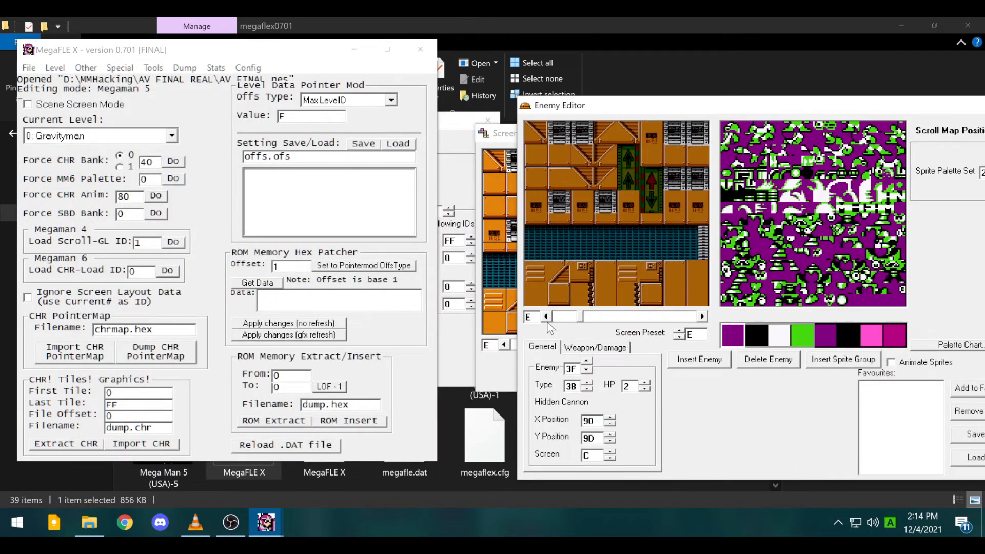
click(546, 317)
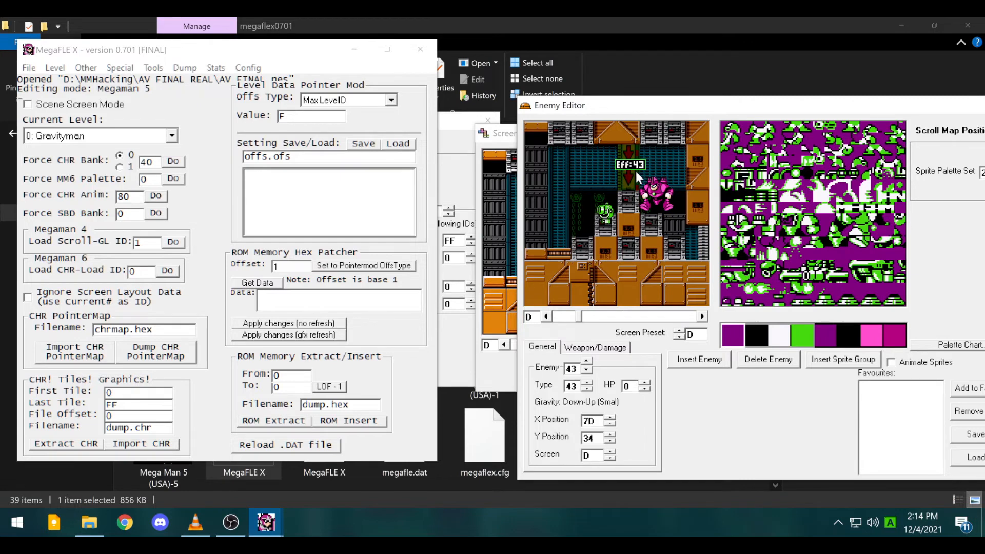
click(703, 317)
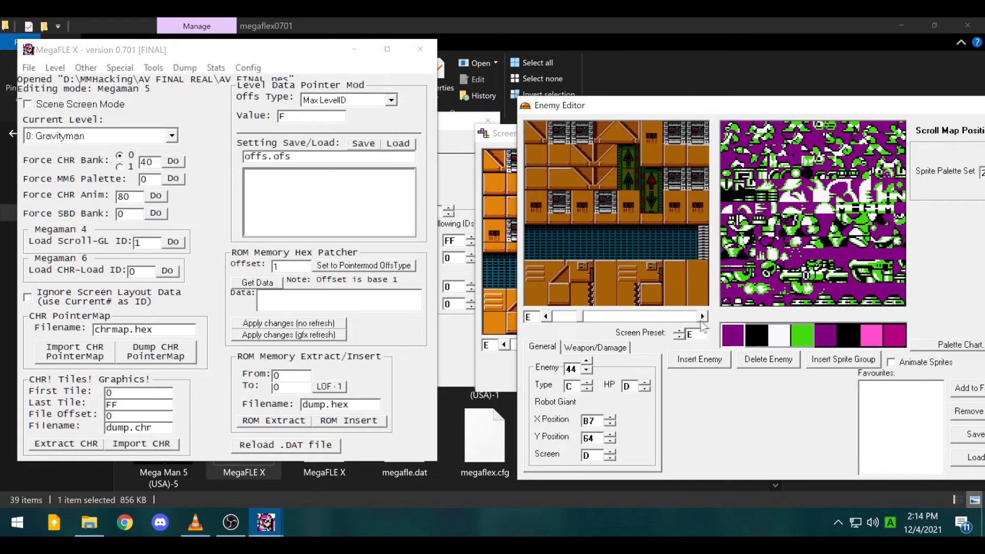
click(72, 139)
click(70, 162)
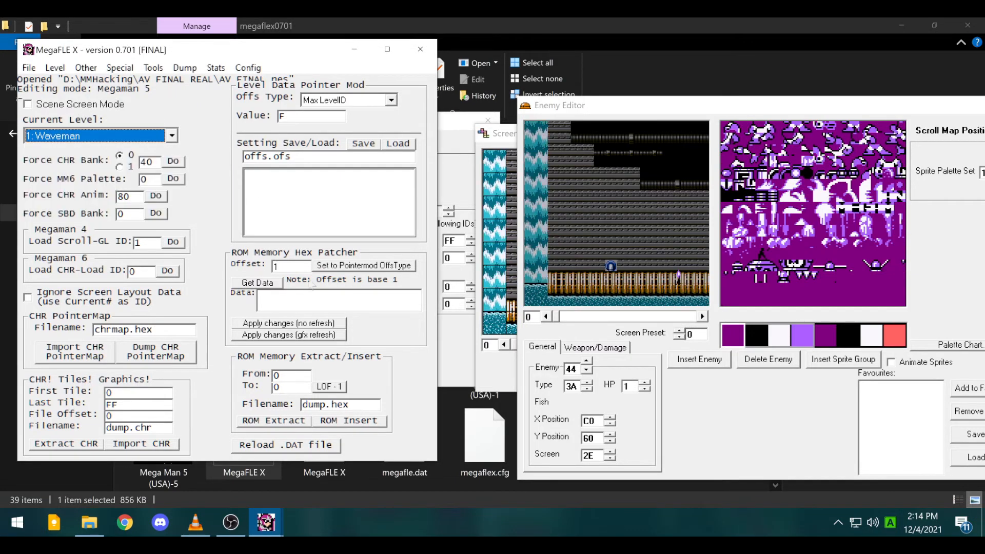
- Step through Waveman's screens 1–7 and select the Platform (Up) enemy on screen 6
click(450, 365)
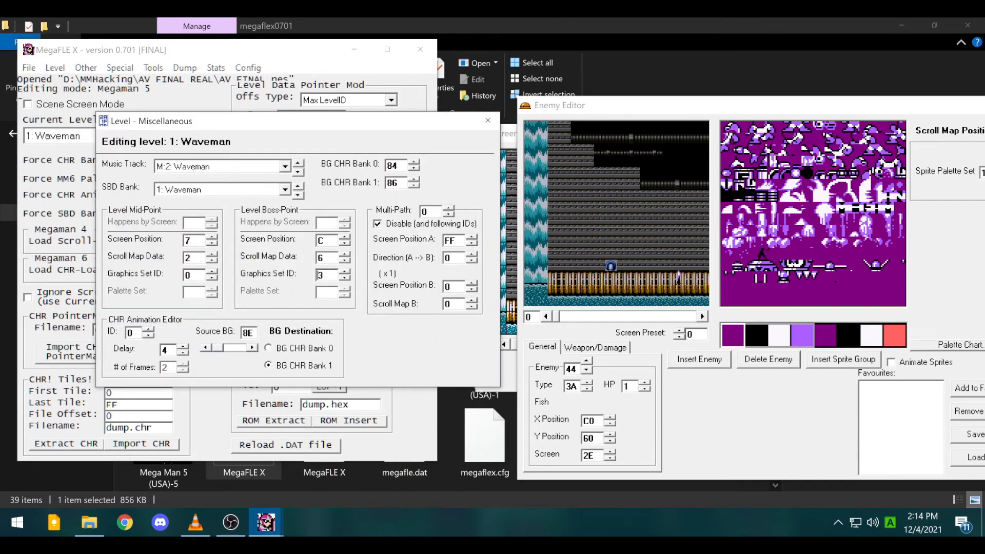
click(680, 314)
click(703, 317)
click(702, 316)
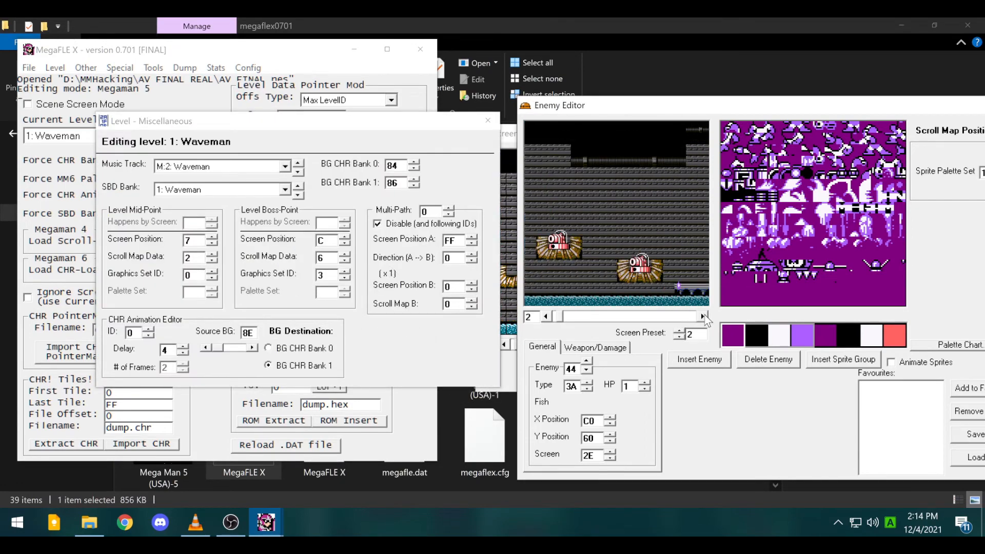
click(702, 316)
click(703, 316)
click(703, 317)
click(702, 316)
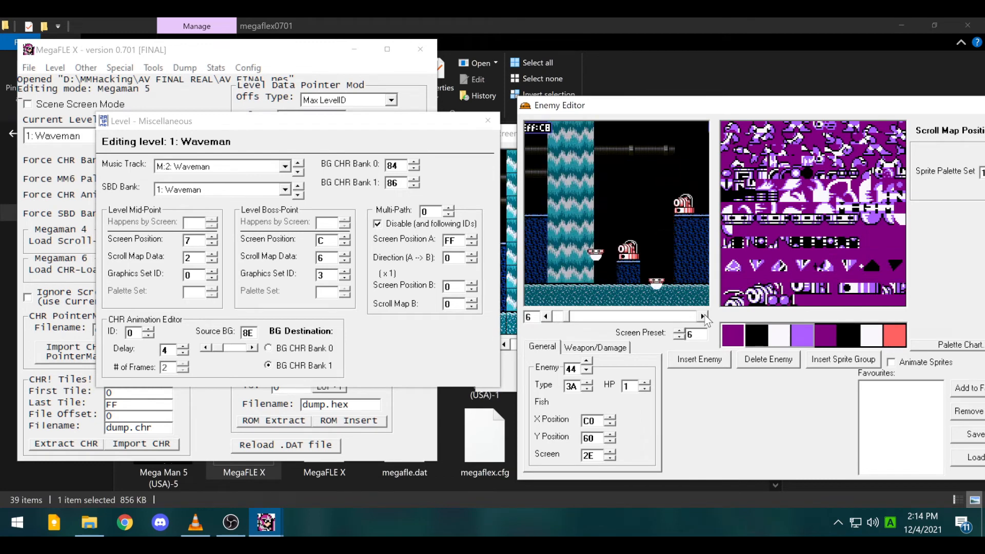
click(702, 316)
click(546, 317)
click(657, 282)
- Inspect screen B's Bg Pal Update 2 and screen D's Waveman boss, then close Level Miscellaneous
click(703, 316)
click(703, 317)
click(704, 317)
click(703, 317)
click(703, 317)
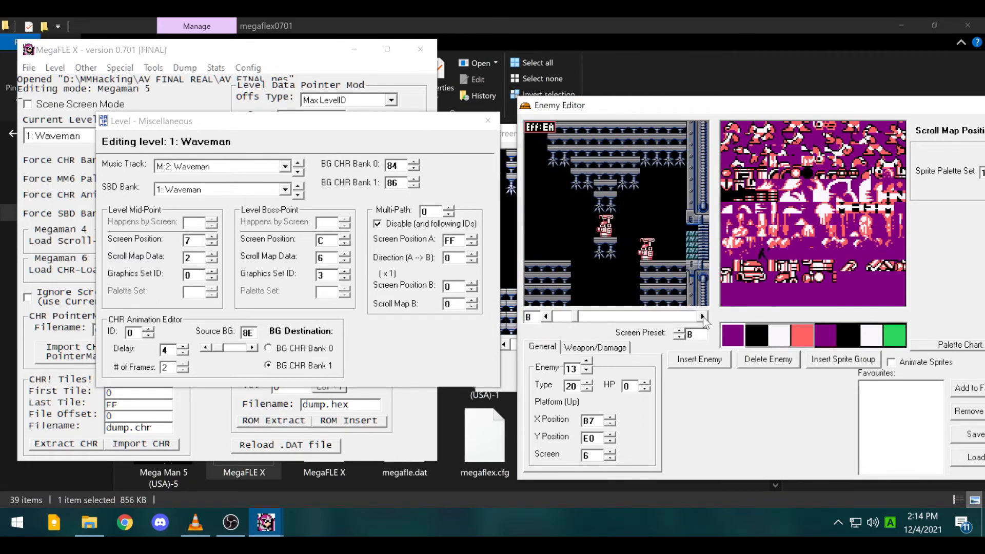
click(535, 133)
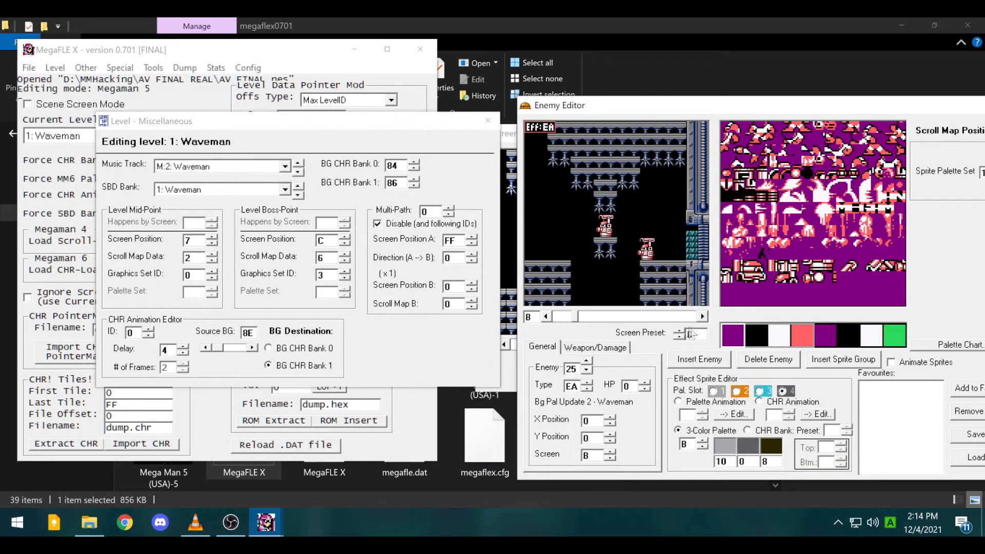
click(703, 316)
click(703, 317)
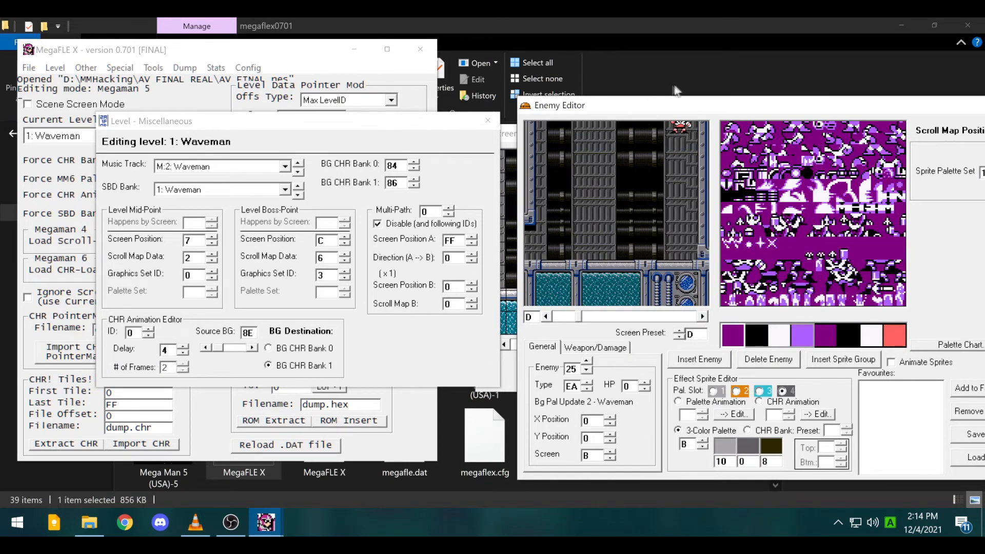
click(681, 126)
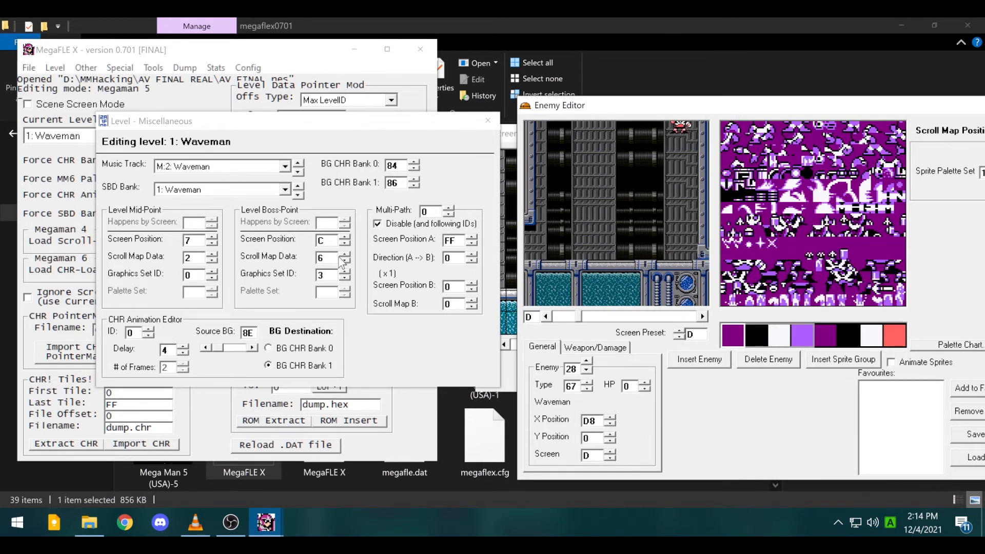
click(321, 275)
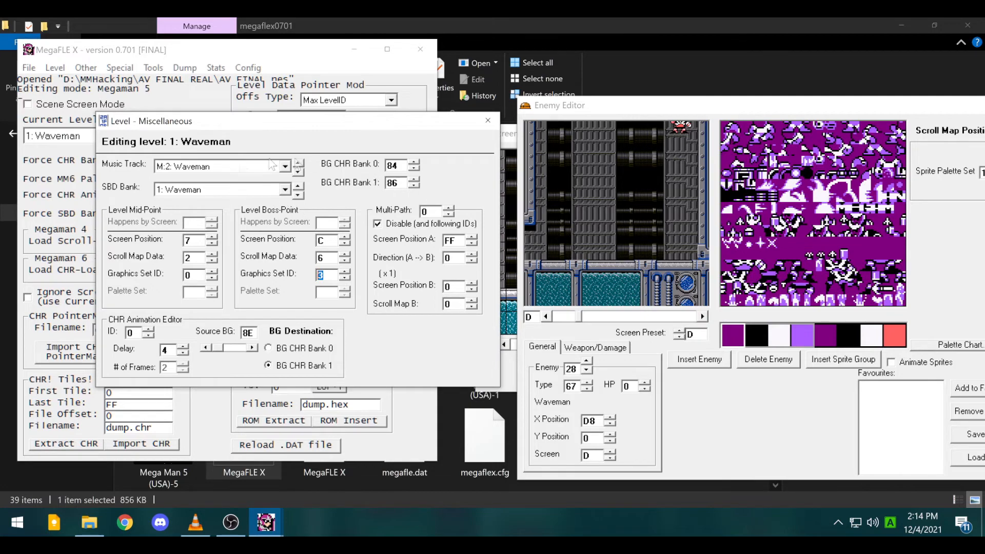
click(493, 124)
- Show screen 9 in the Enemy Editor, select its E Letter pickup, and close the editor
drag(919, 110, 787, 108)
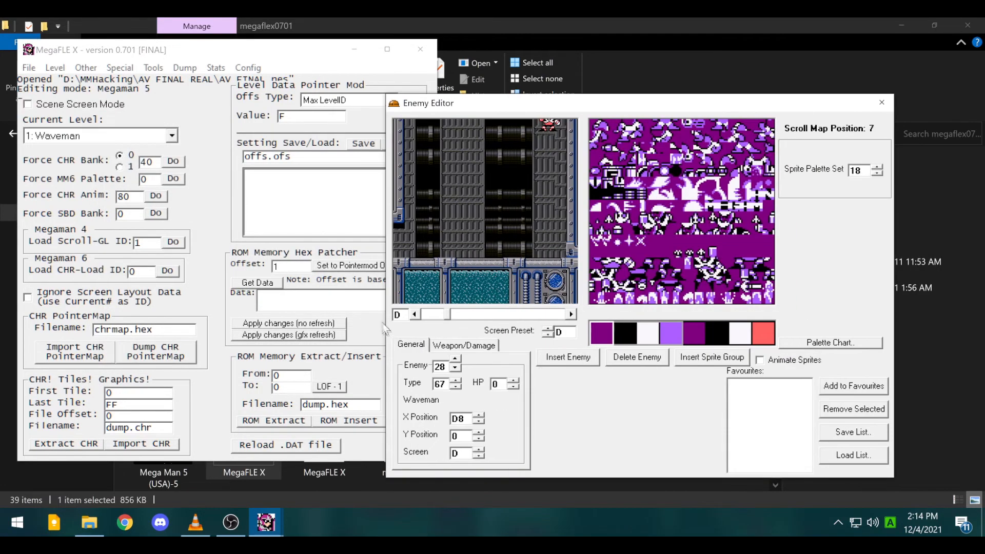
click(418, 315)
click(418, 315)
click(418, 315)
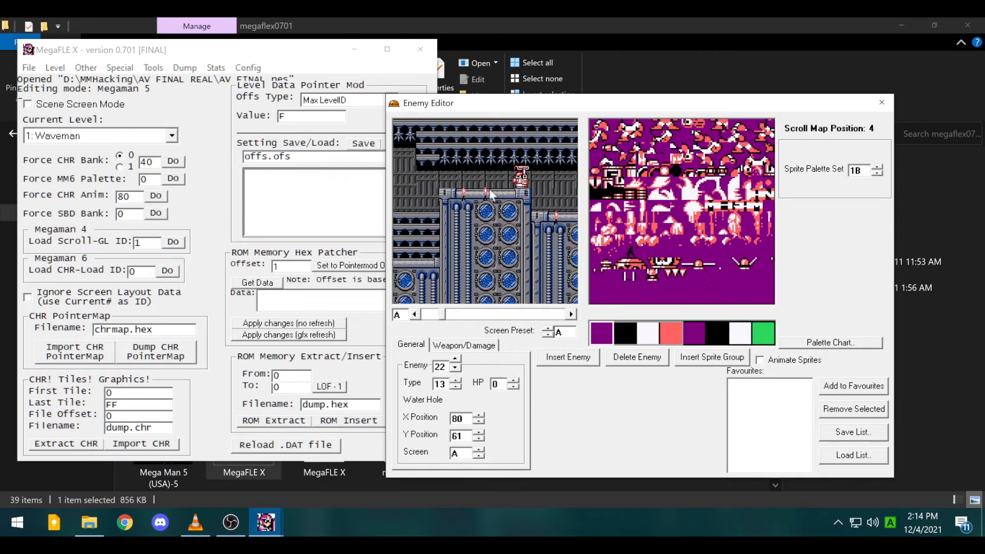
click(412, 316)
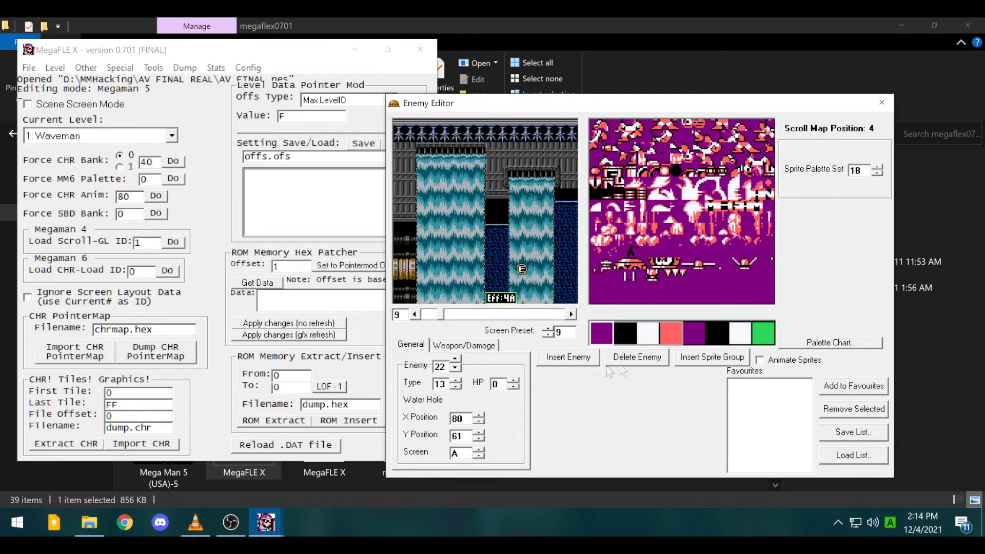
click(521, 274)
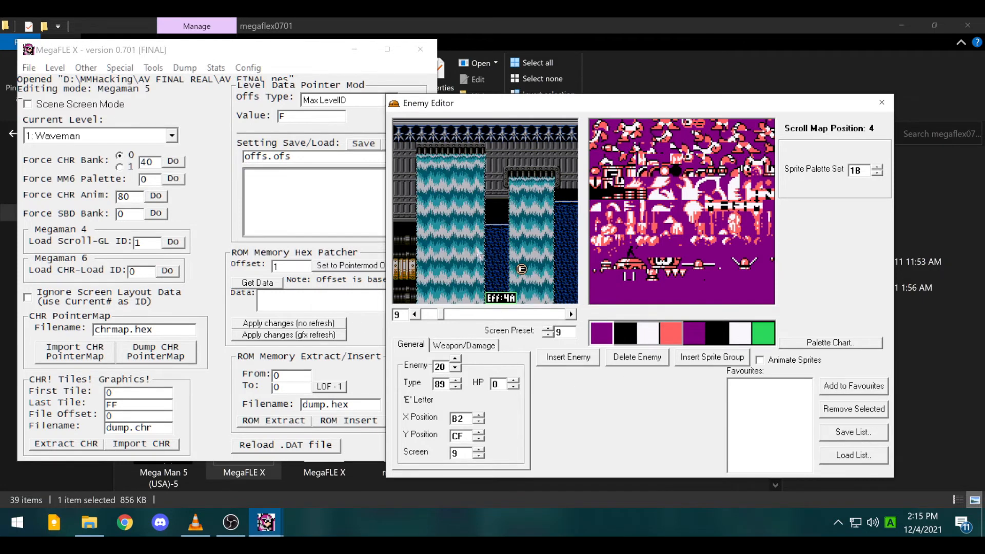
click(55, 68)
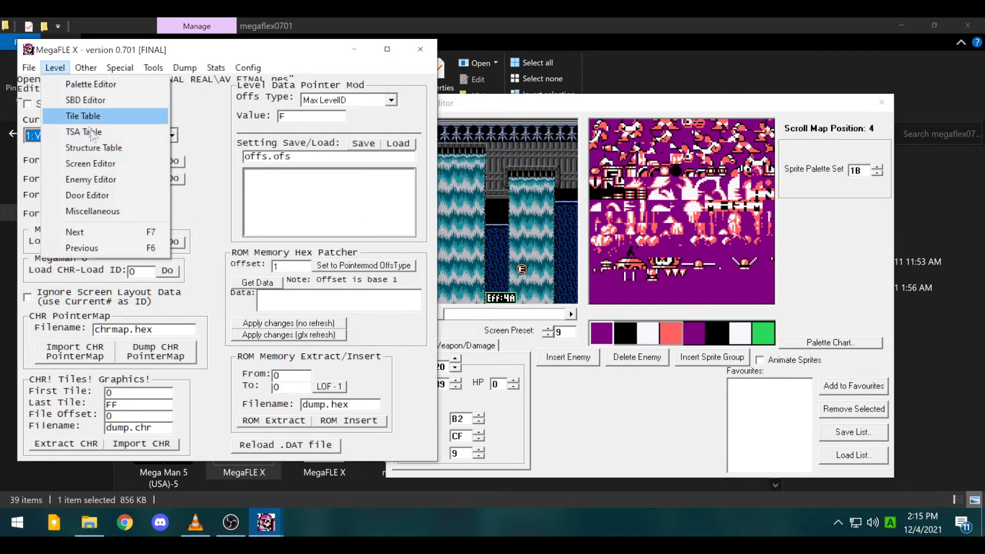
click(89, 179)
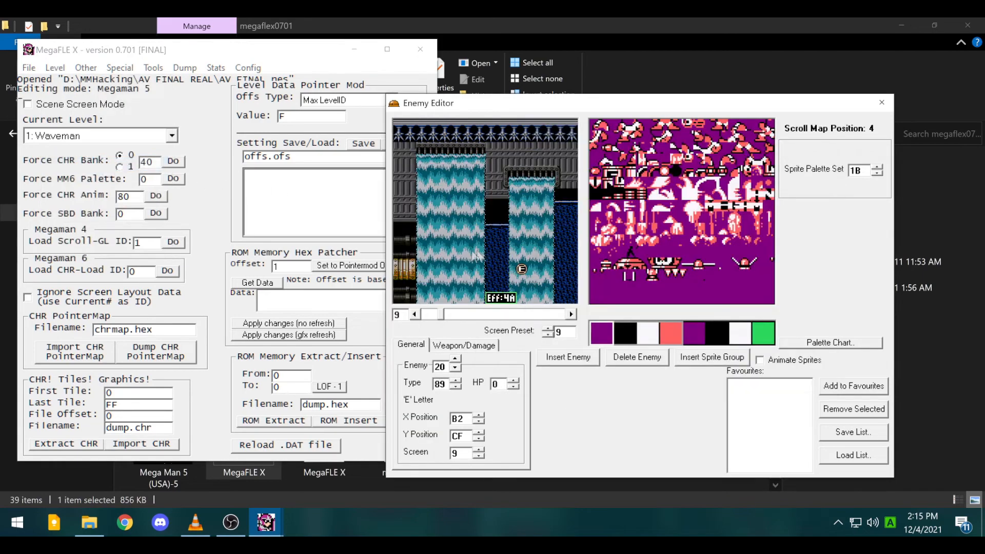
click(882, 102)
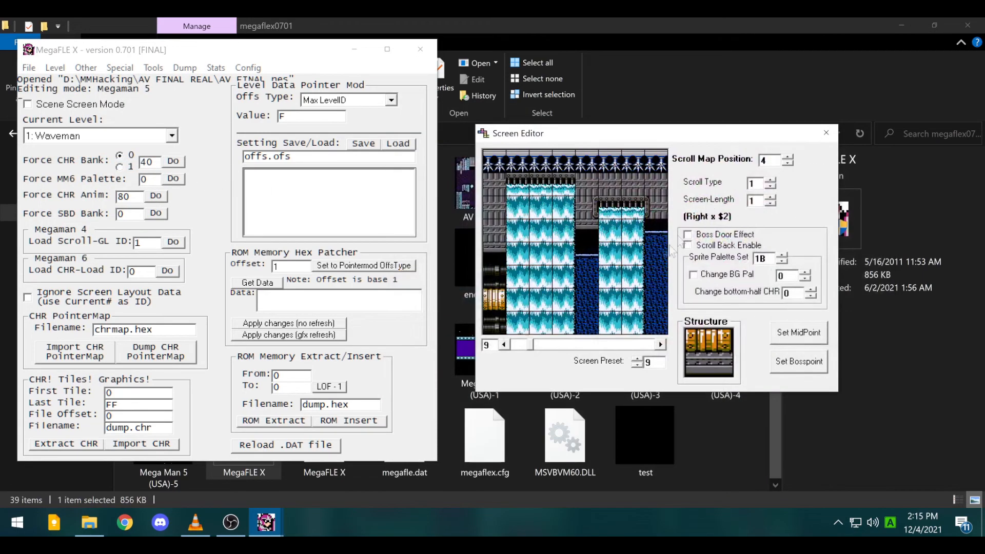
- Paint waterfall down the gap on screen 9 and add two blue blocks in its row
drag(587, 232, 587, 324)
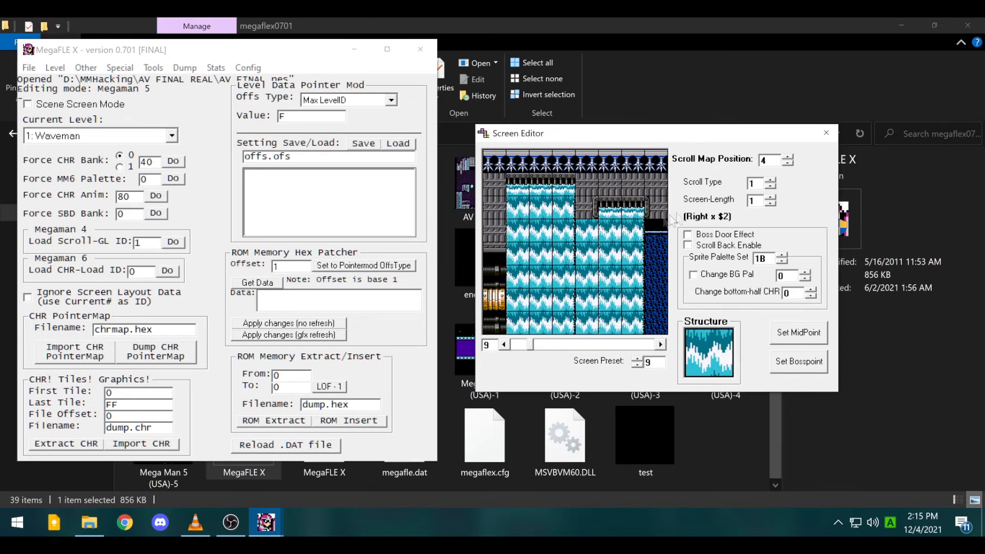
right_click(656, 244)
drag(588, 277, 564, 277)
right_click(660, 226)
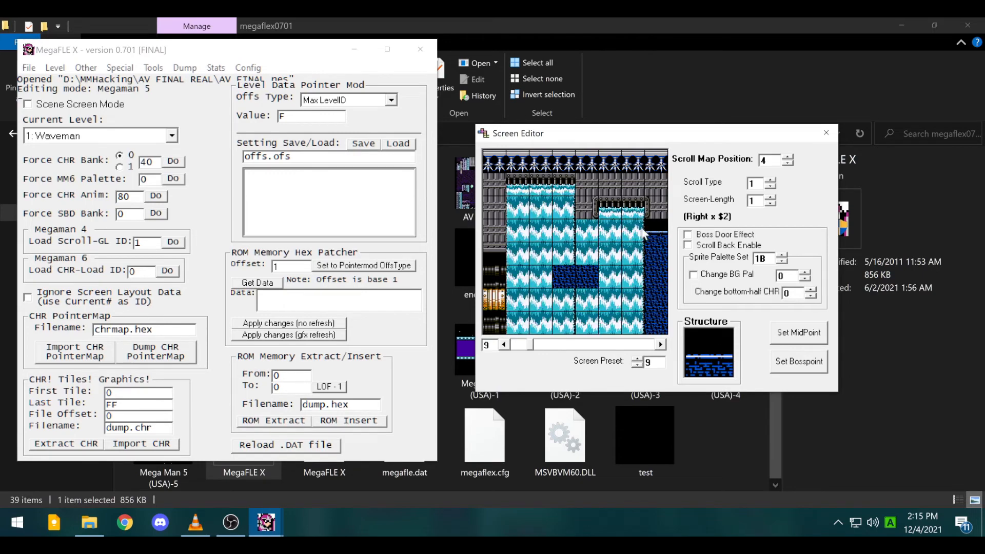
right_click(605, 208)
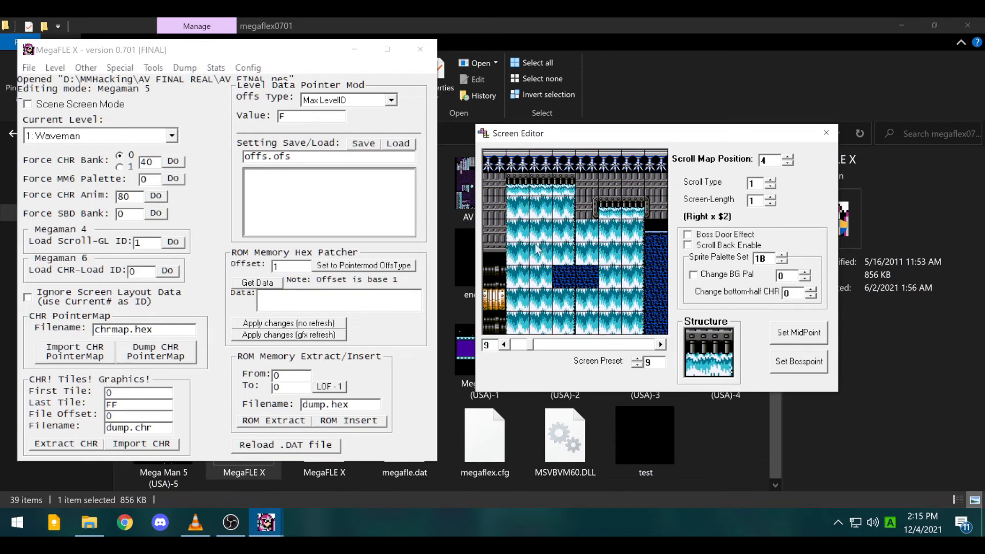
- Pick the plain olive block, return to screen 8 and open the TSA Table
key(Right)
key(Right)
key(Right)
key(Right)
key(Right)
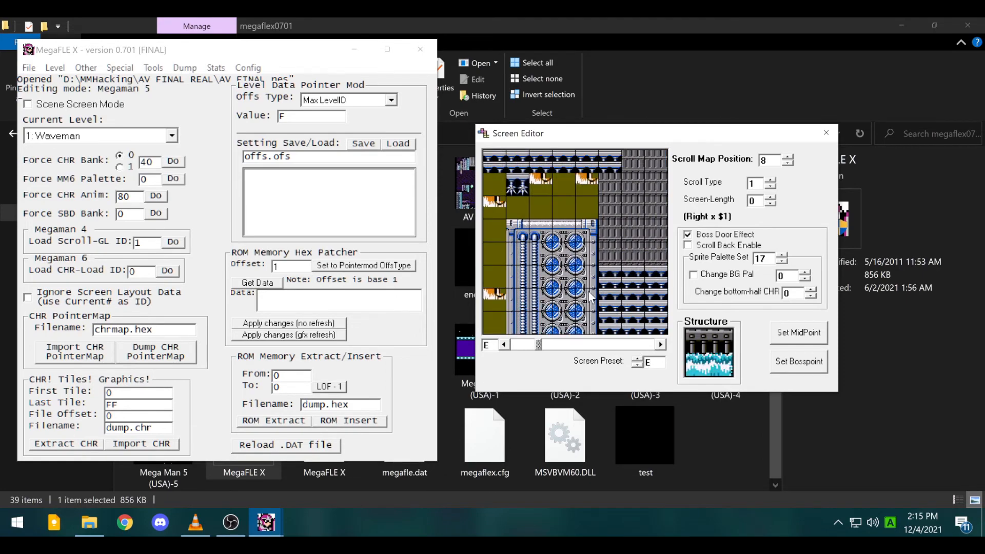
right_click(584, 203)
click(504, 346)
click(504, 345)
click(504, 345)
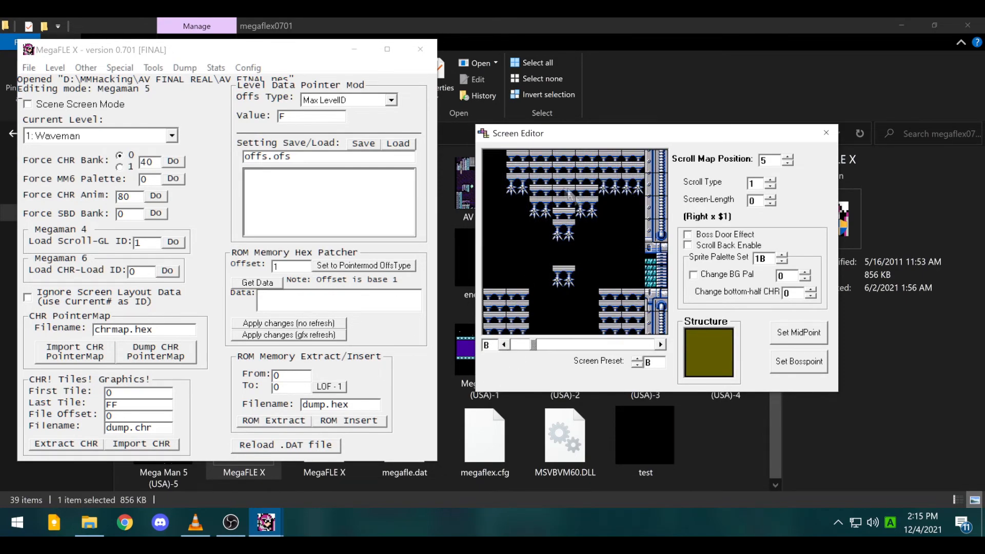
click(504, 346)
click(504, 346)
click(504, 345)
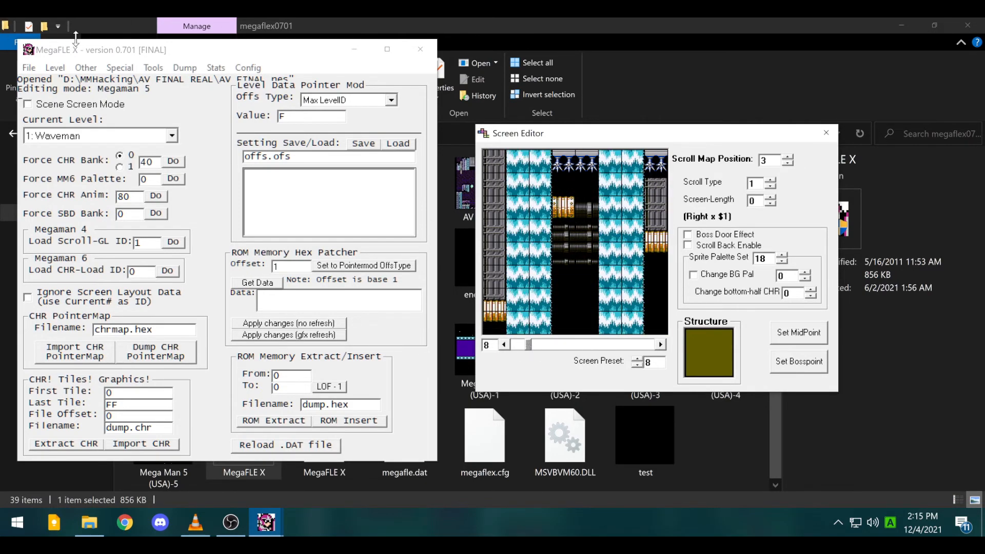
click(55, 67)
click(77, 133)
- Make the olive tile type 1: Wall, copy its TSA, and place it in screen 8's shaft
click(133, 170)
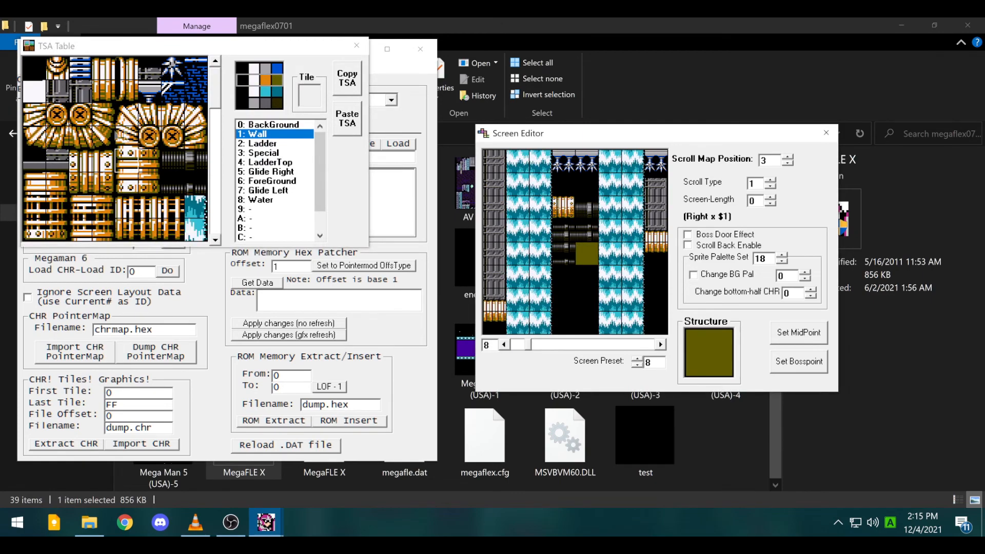
click(139, 160)
click(345, 82)
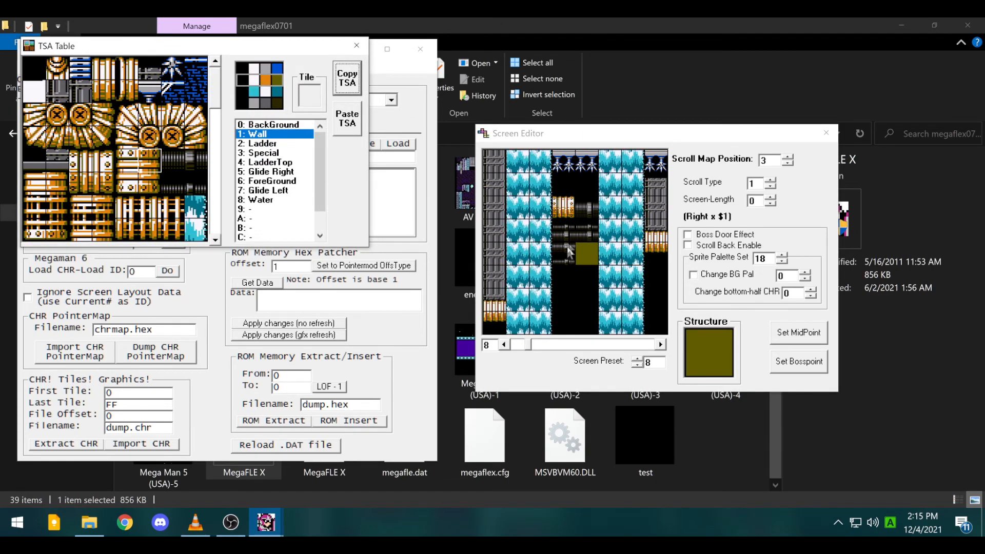
click(570, 275)
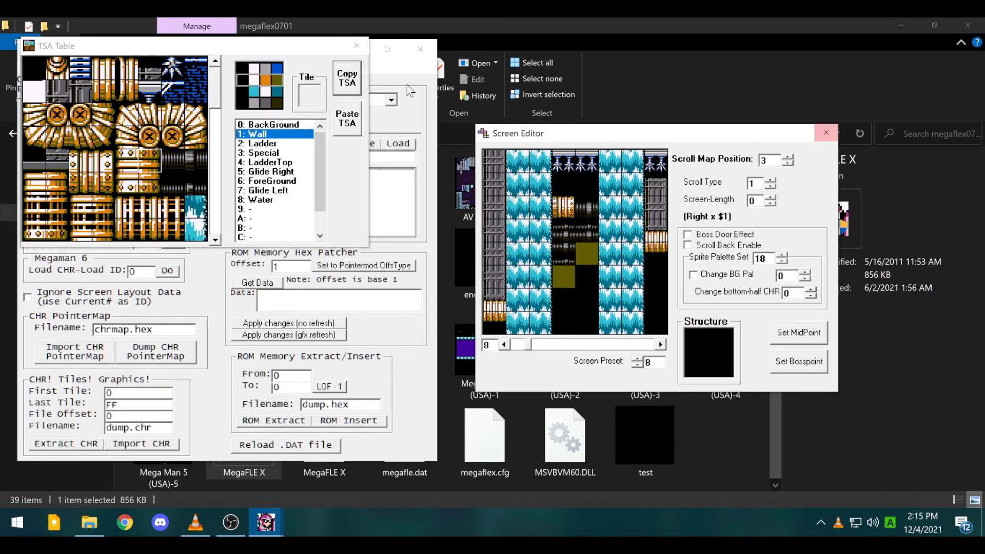
click(356, 46)
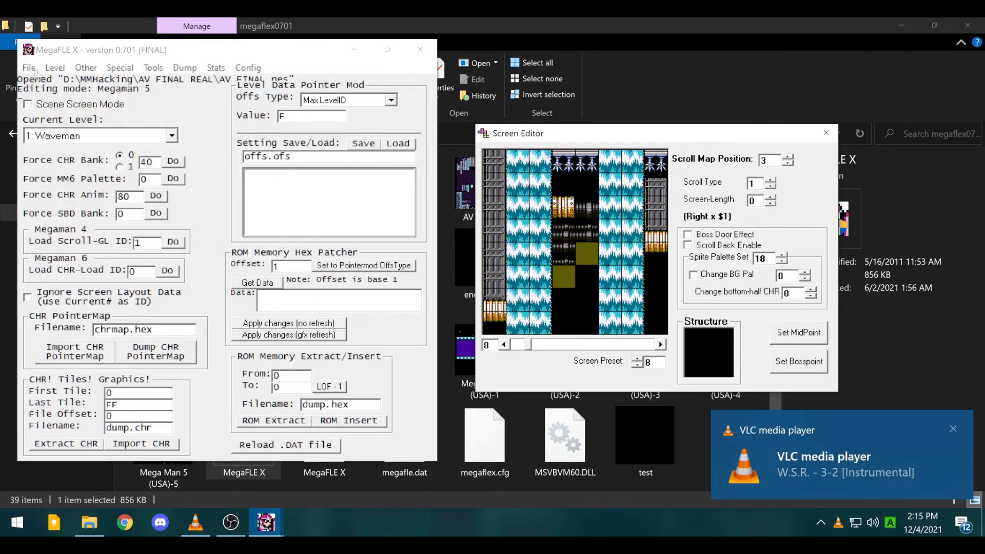
- Open and close the SBD Editor, then close the Screen Editor
click(55, 67)
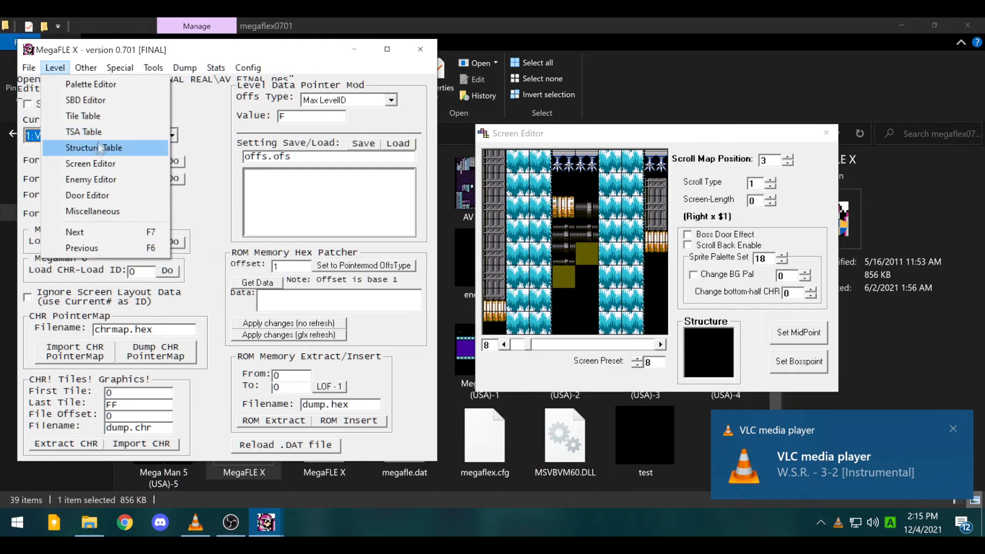
click(103, 101)
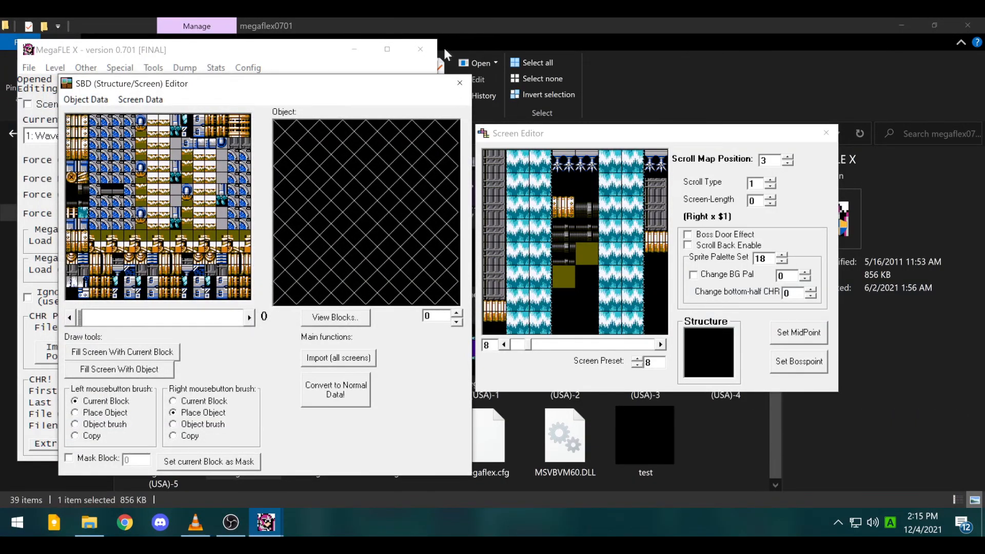
click(460, 83)
click(823, 132)
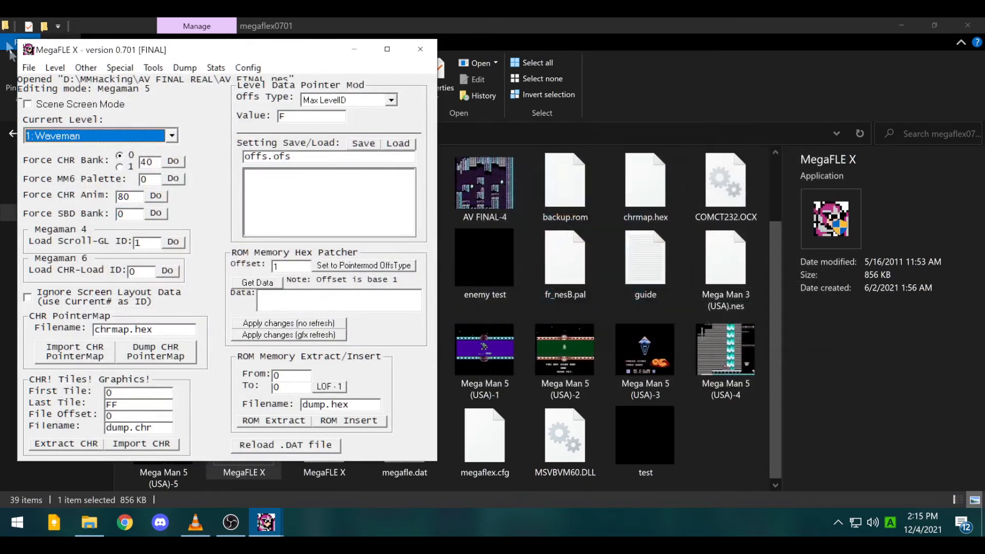
- Reopen the SBD Editor, scroll through its screens, then close it and MegaFLE X
click(55, 69)
click(83, 99)
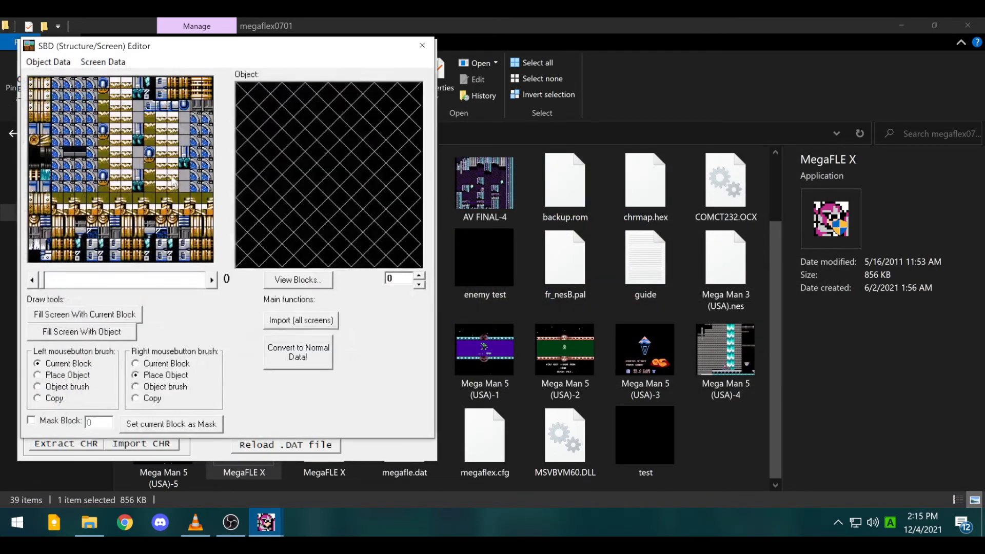
drag(216, 282, 215, 282)
drag(32, 282, 32, 282)
click(421, 52)
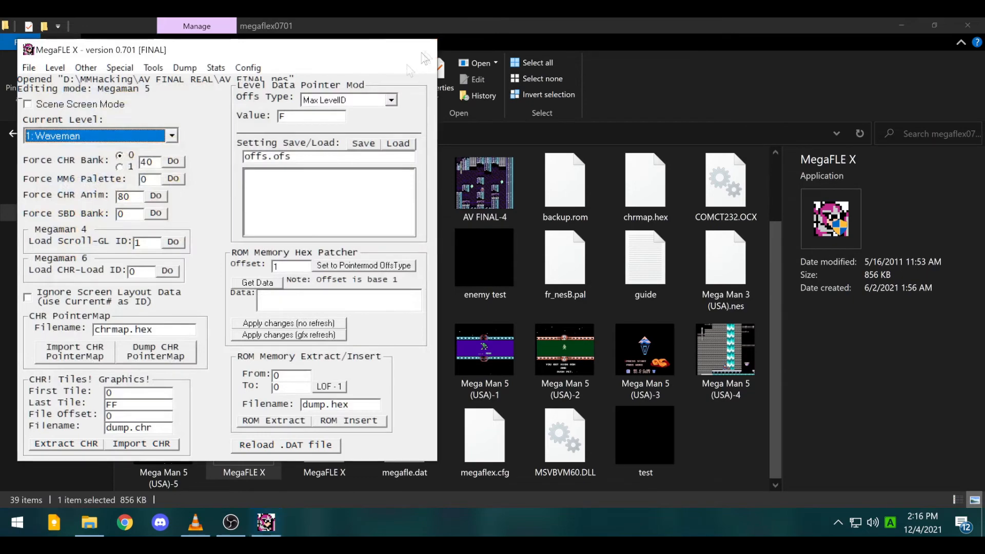
click(423, 51)
- Launch MegaFLE X on AV FINAL.nes and select level 1: Waveman
double_click(245, 435)
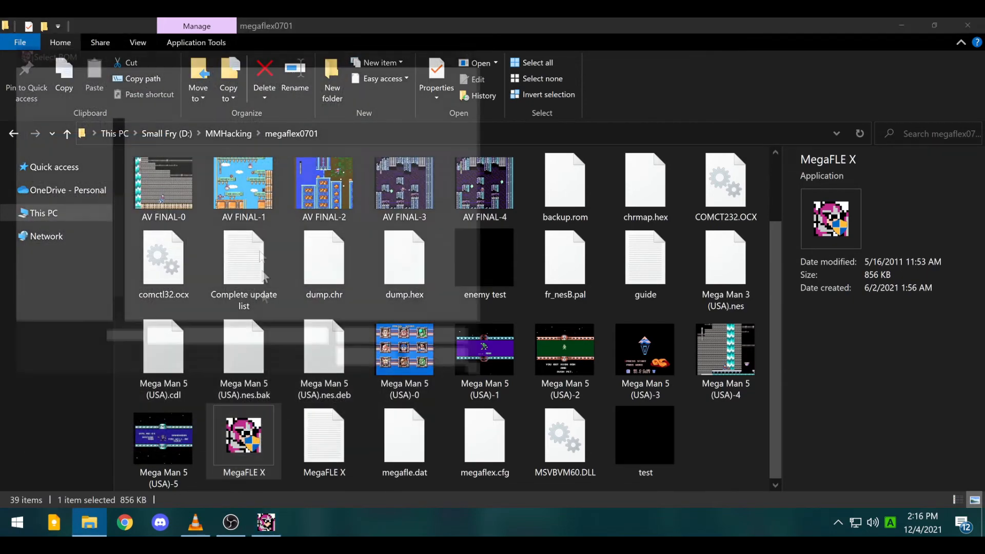
double_click(185, 194)
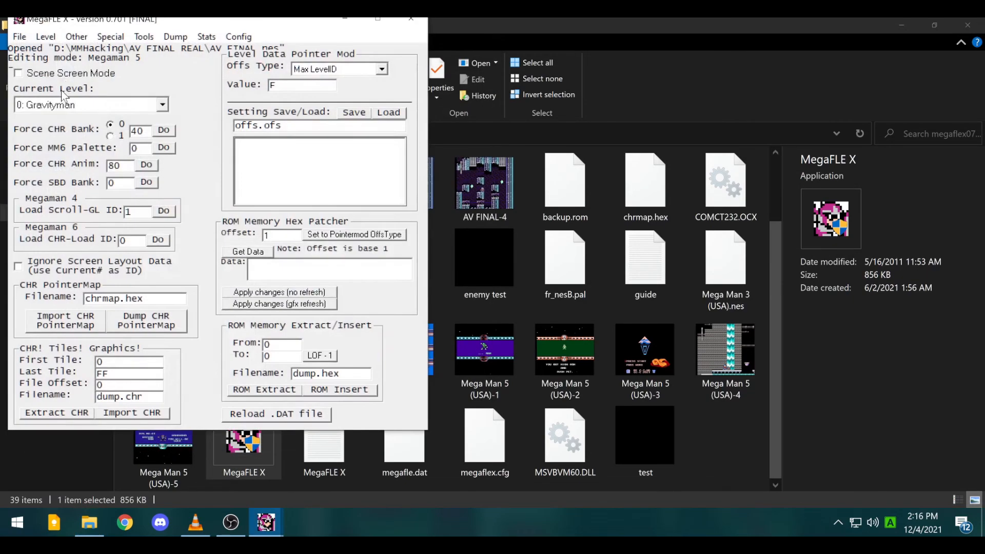
click(52, 105)
click(56, 125)
- Open the SBD Editor and move it to the right side of the screen
click(77, 37)
mouse_move(45, 36)
click(57, 65)
drag(189, 125, 573, 59)
- Paint waterfall blocks over the brick tiles in the Screen Editor
click(756, 290)
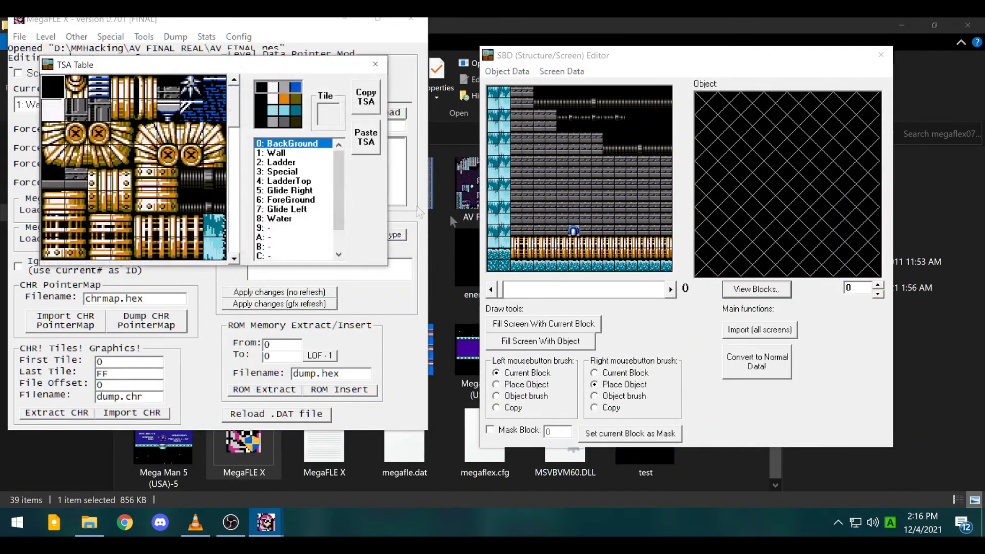
click(376, 64)
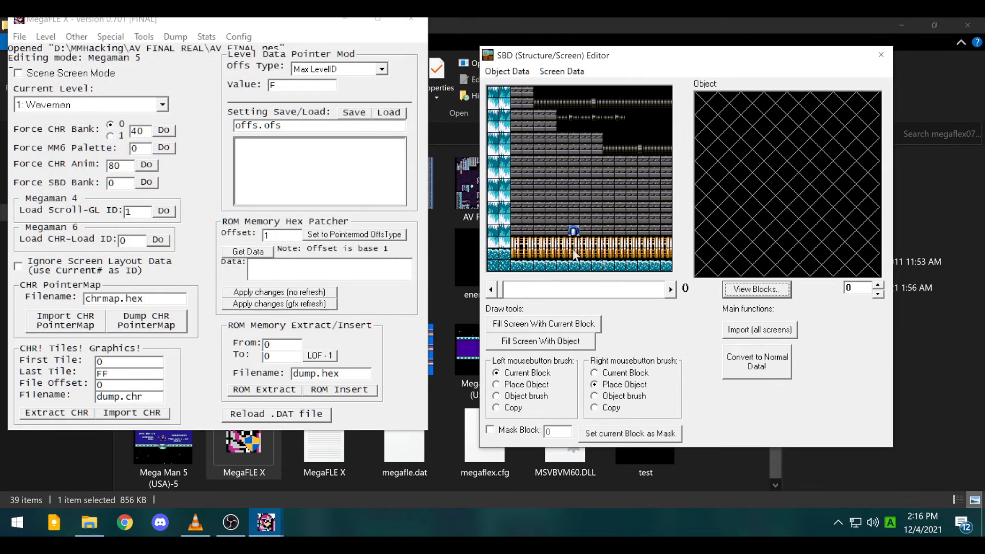
click(45, 36)
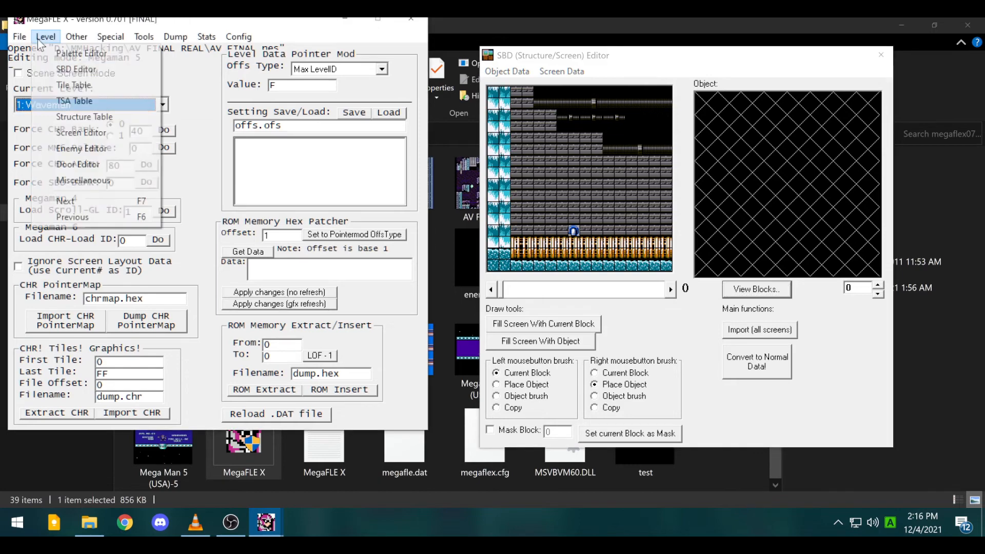
click(86, 131)
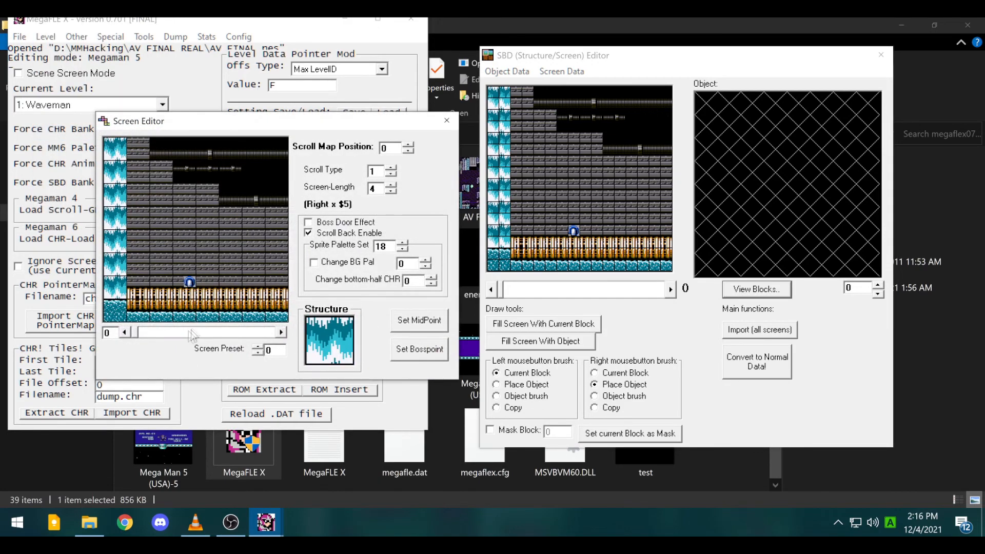
mouse_move(168, 259)
mouse_down()
mouse_move(160, 214)
mouse_move(206, 200)
mouse_up()
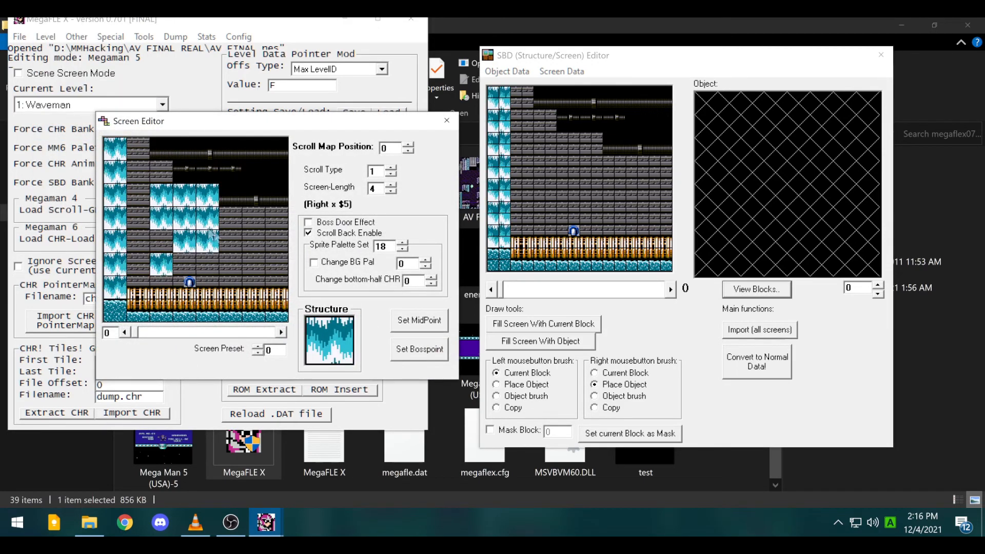
click(447, 121)
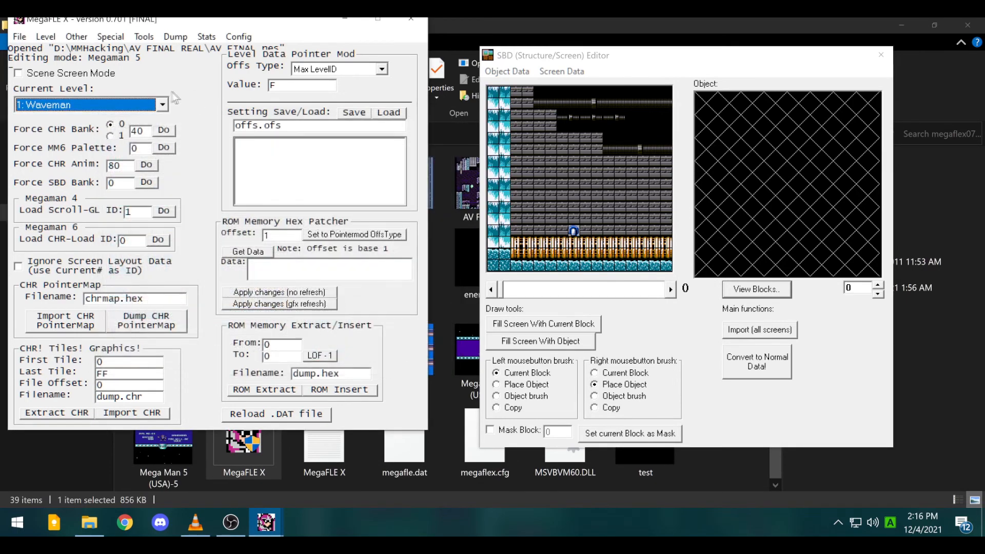
- Erase grey wall bricks to black in the SBD Editor and bring the TSA Table back
click(644, 63)
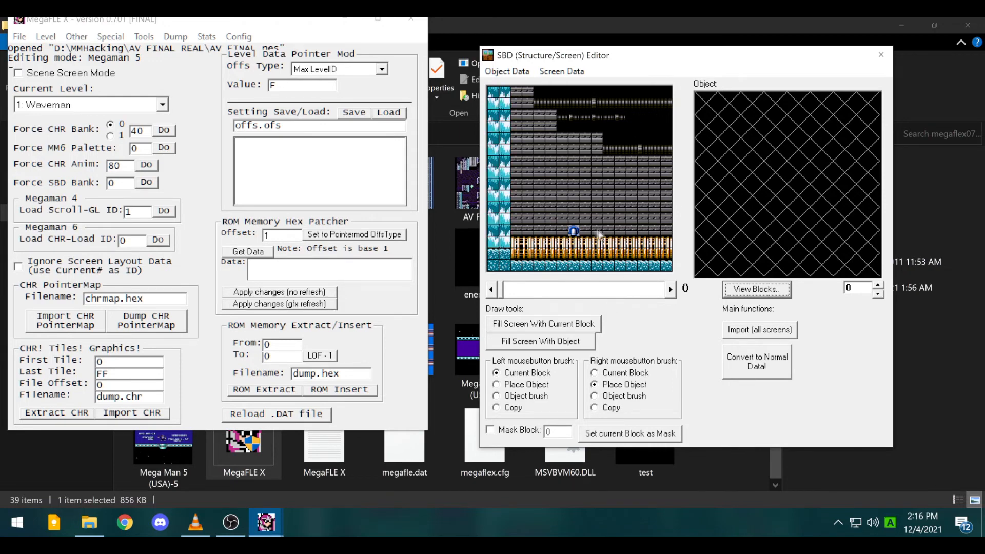
mouse_move(571, 164)
mouse_down()
mouse_move(586, 163)
mouse_move(580, 186)
mouse_move(567, 184)
mouse_up()
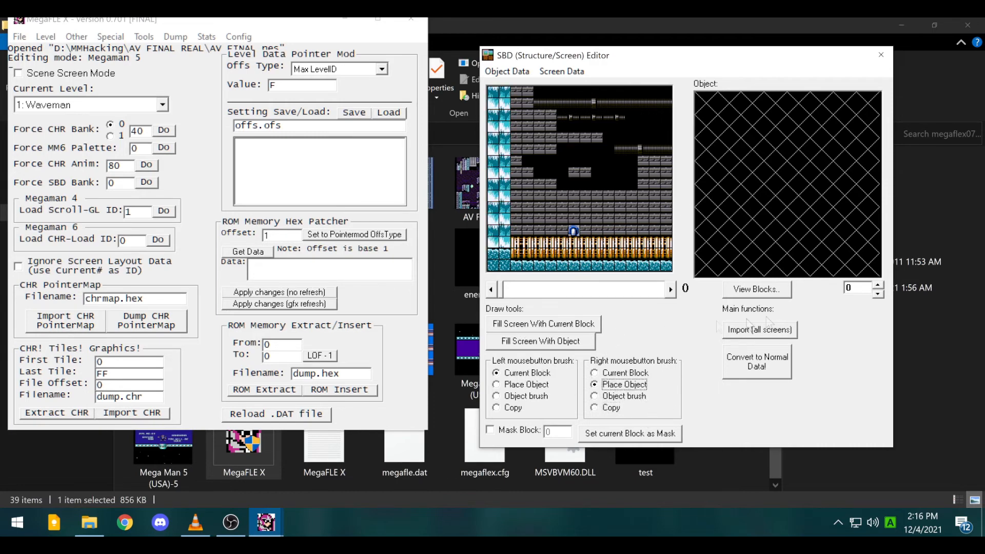
click(749, 290)
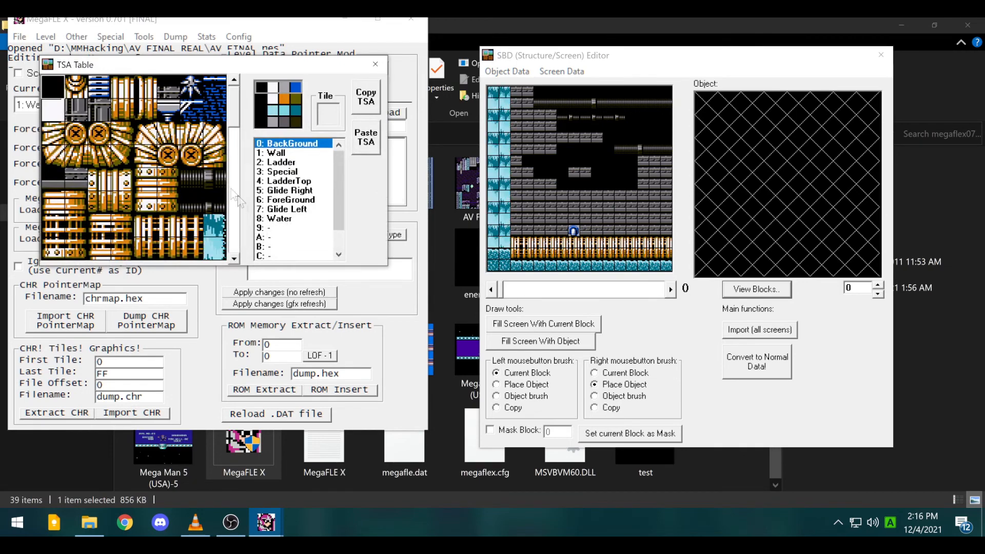
click(375, 65)
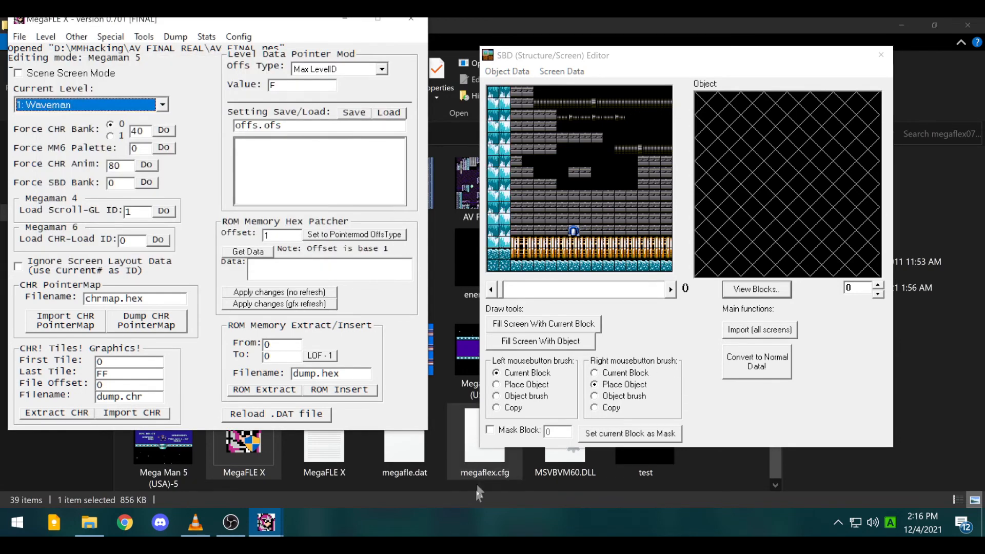
mouse_move(297, 517)
click(386, 466)
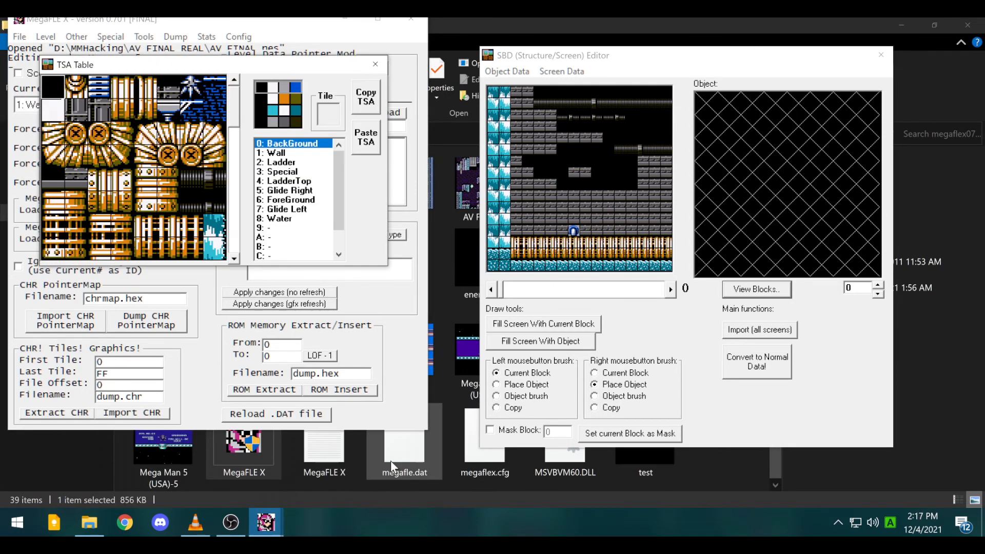
- Build an object from a Wall brick block and two bolt blocks in the Object panel
click(60, 144)
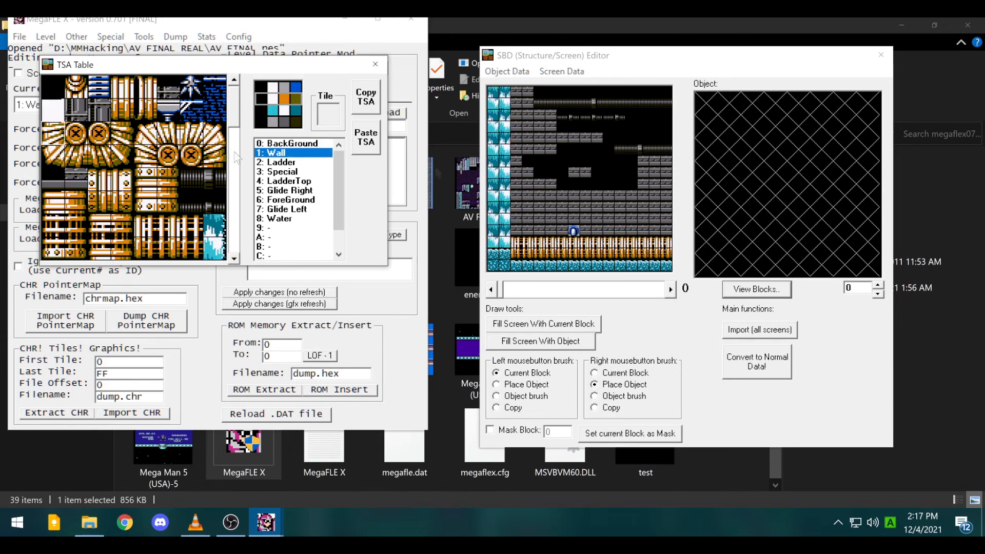
click(739, 135)
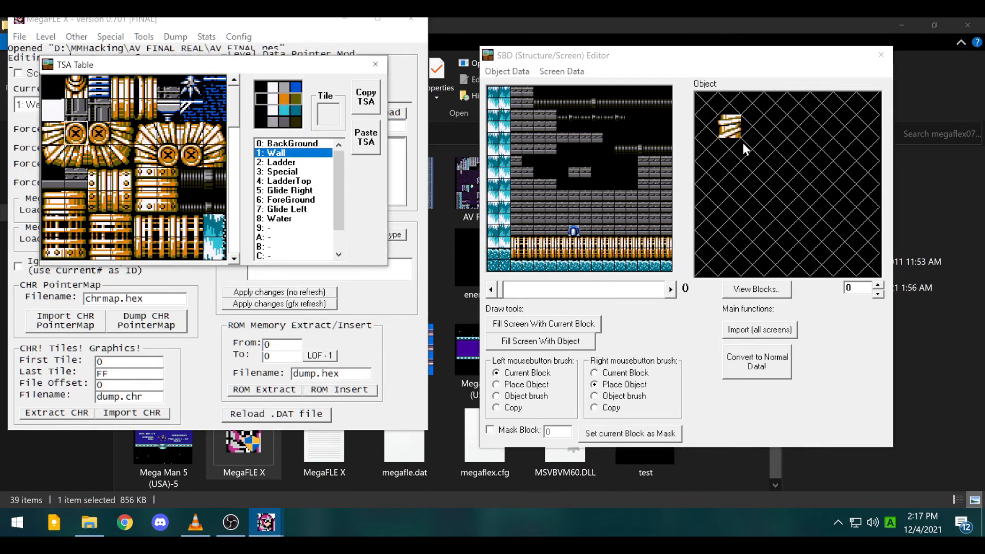
click(97, 133)
click(754, 128)
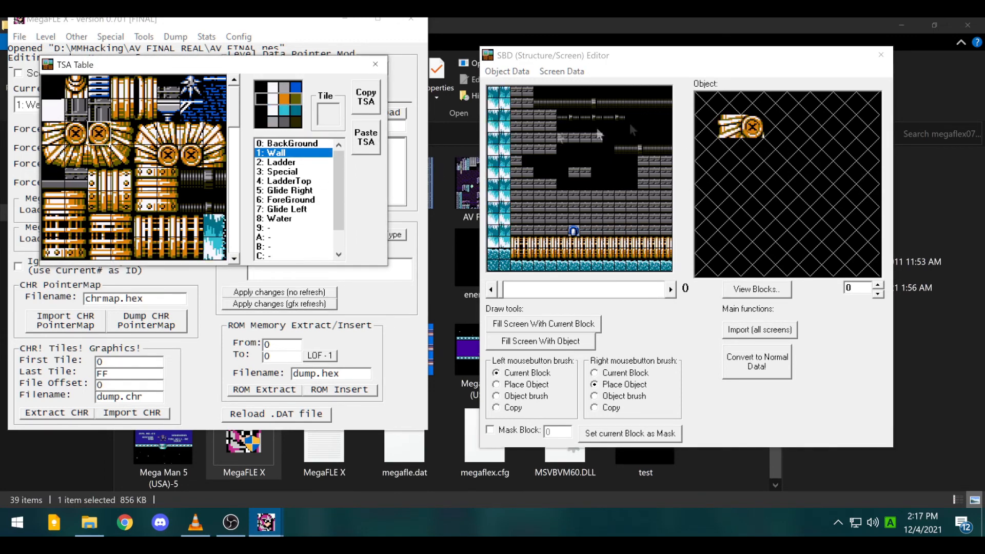
click(785, 128)
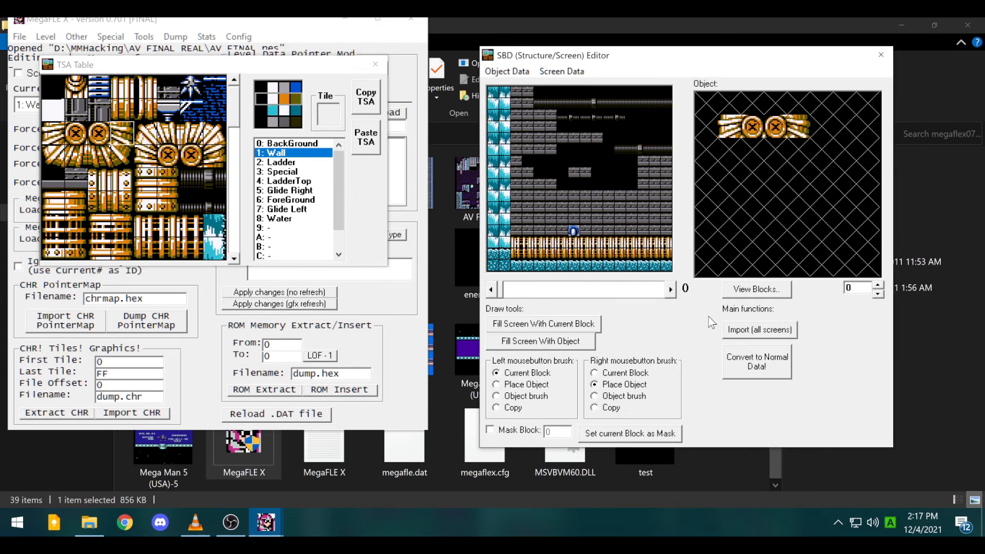
- Place the bolt object just above the floor with Place Object, then clear the object grid
click(524, 385)
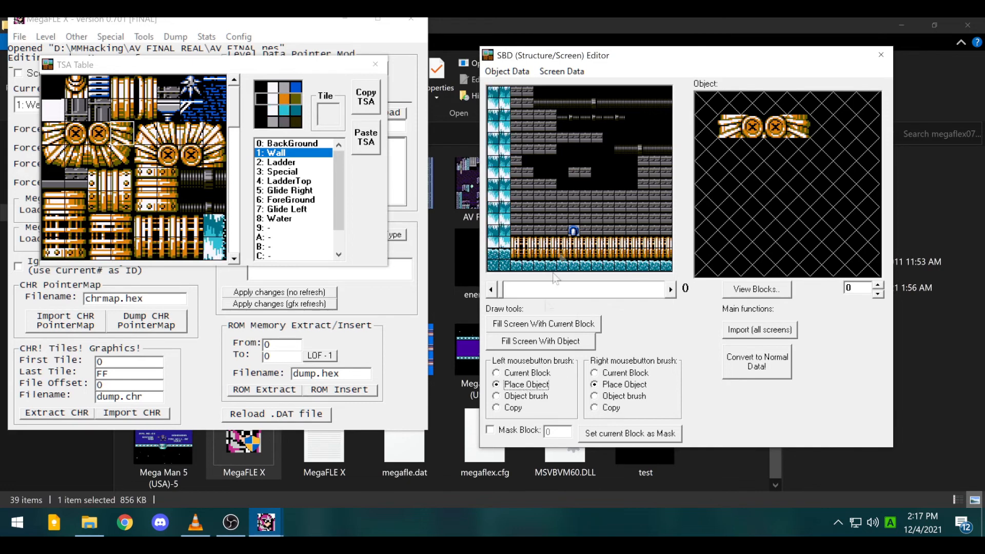
click(565, 205)
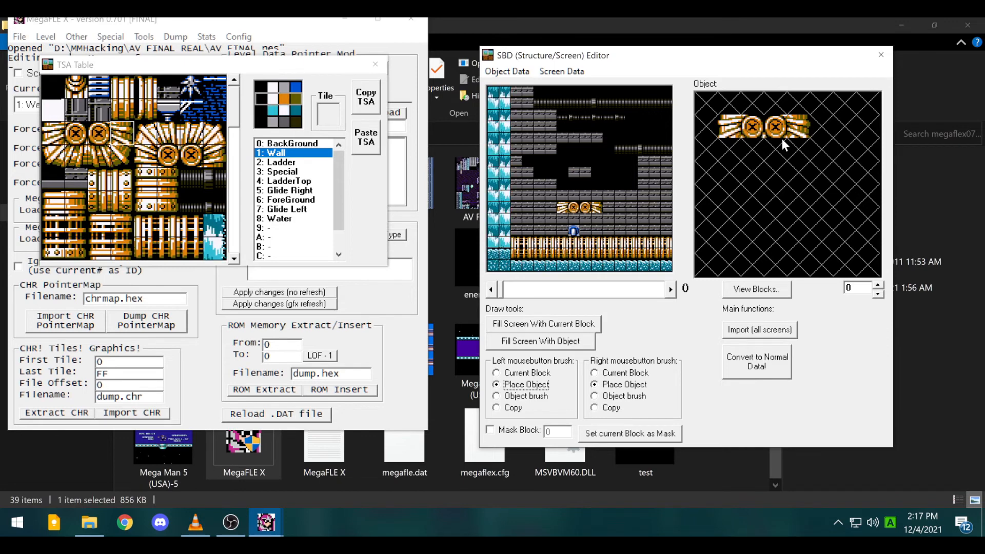
drag(753, 129, 782, 127)
right_click(760, 127)
right_click(731, 127)
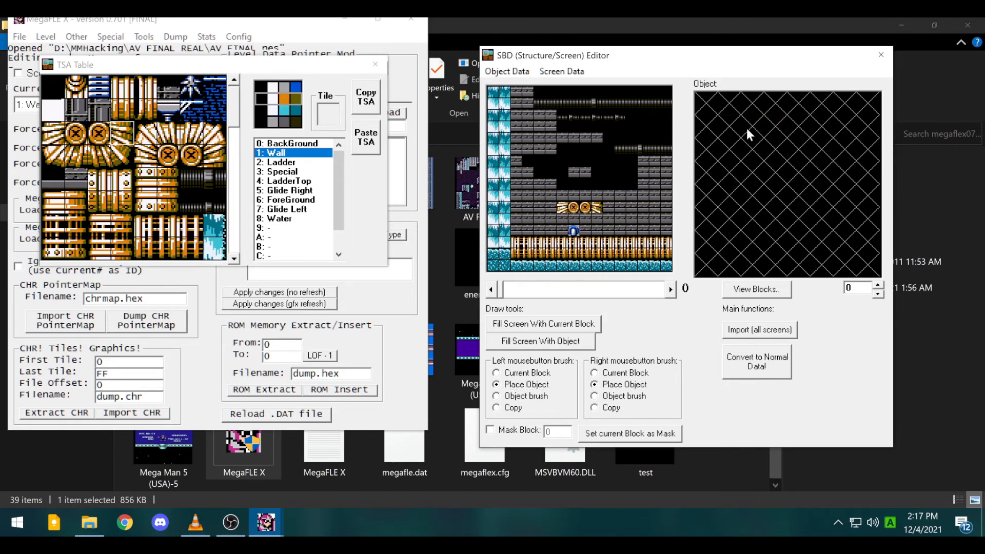
- Open and close the Structure Table, then turn on Scene Screen Mode
click(77, 36)
mouse_move(45, 36)
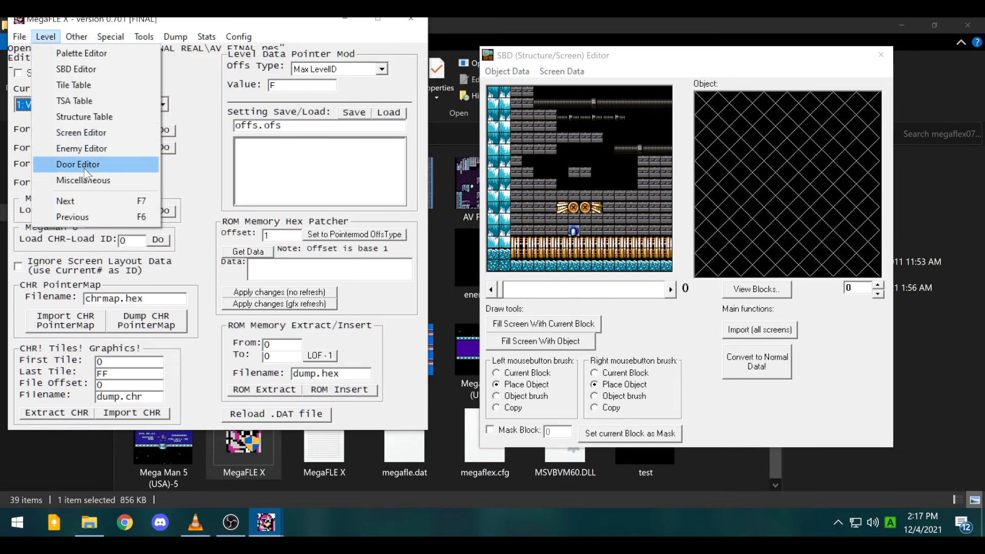
click(83, 117)
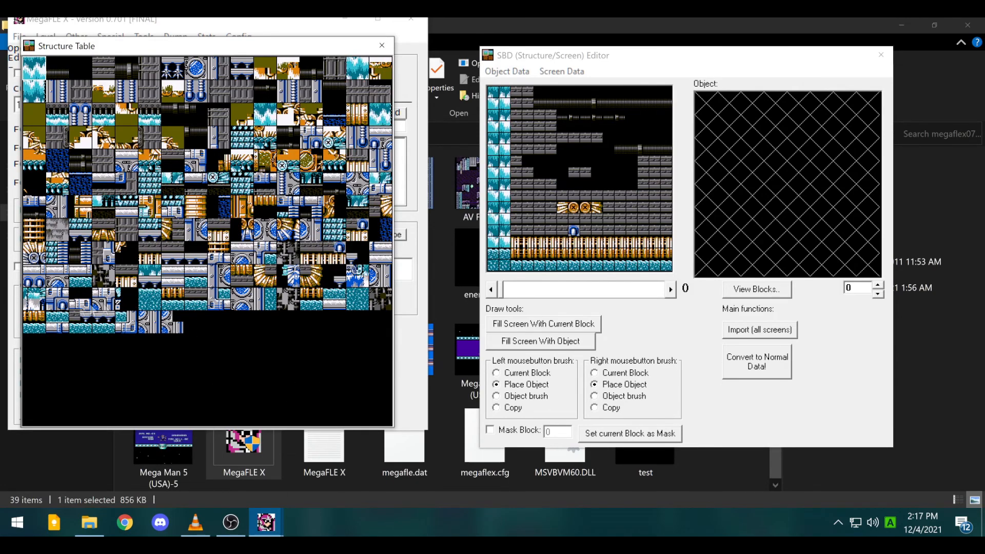
click(380, 48)
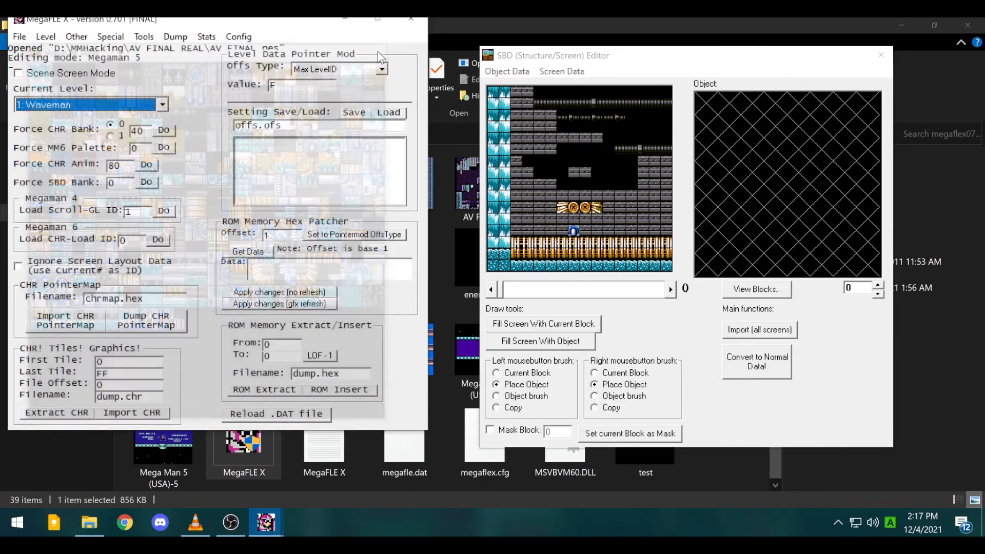
click(77, 74)
- Browse Banks F, 10 and 11, stepping three screens through the Bank 11 castle scene
click(77, 105)
click(45, 131)
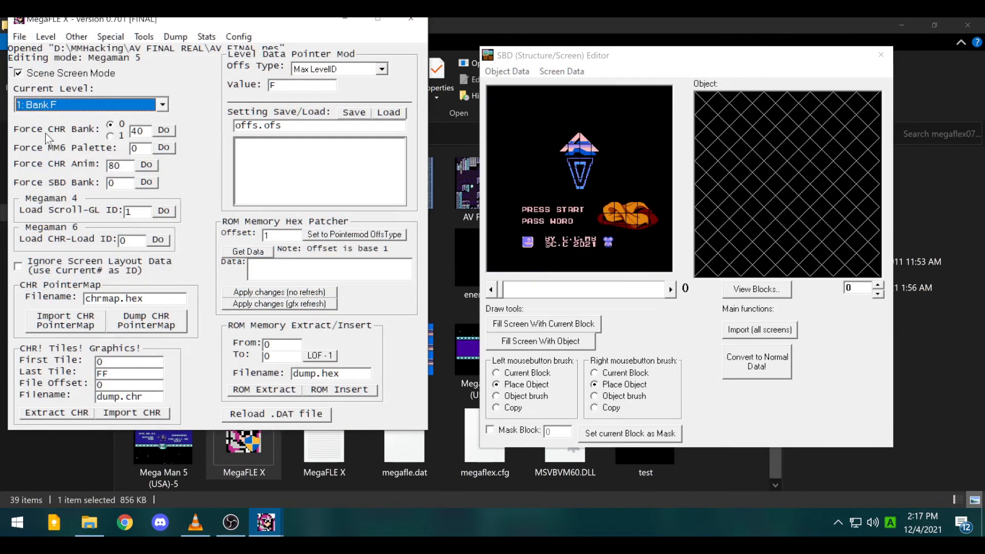
click(45, 36)
click(24, 103)
click(25, 102)
click(61, 144)
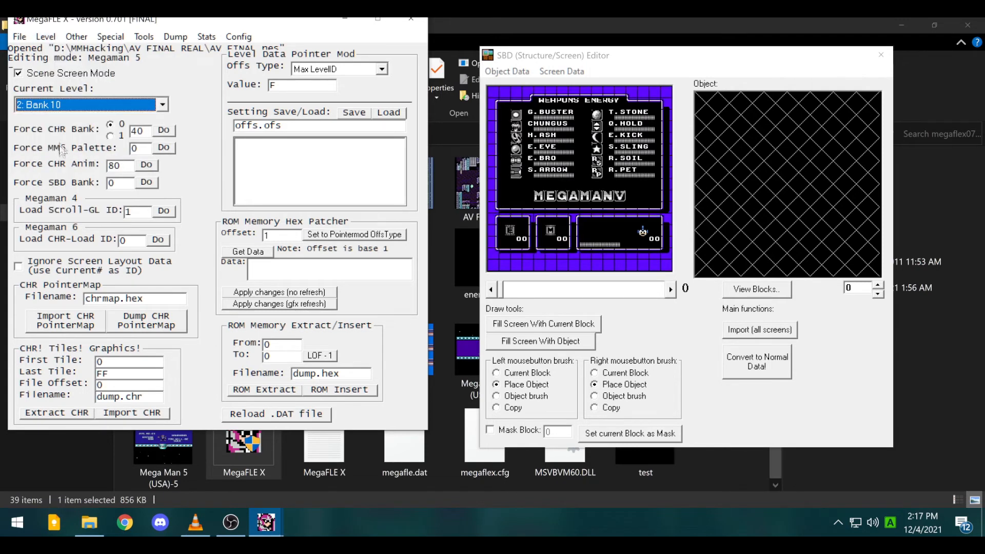
click(114, 106)
click(46, 157)
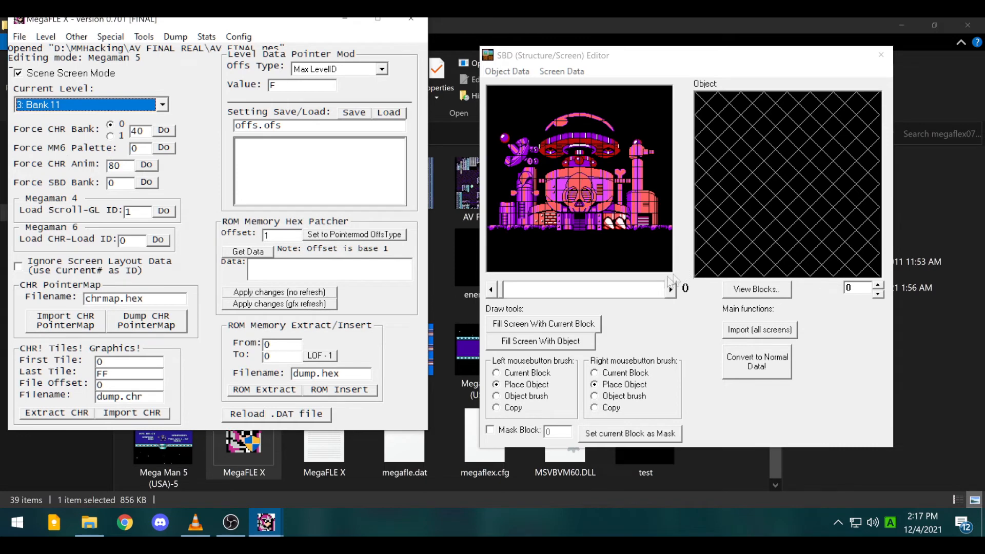
click(676, 291)
click(675, 291)
click(676, 290)
click(675, 291)
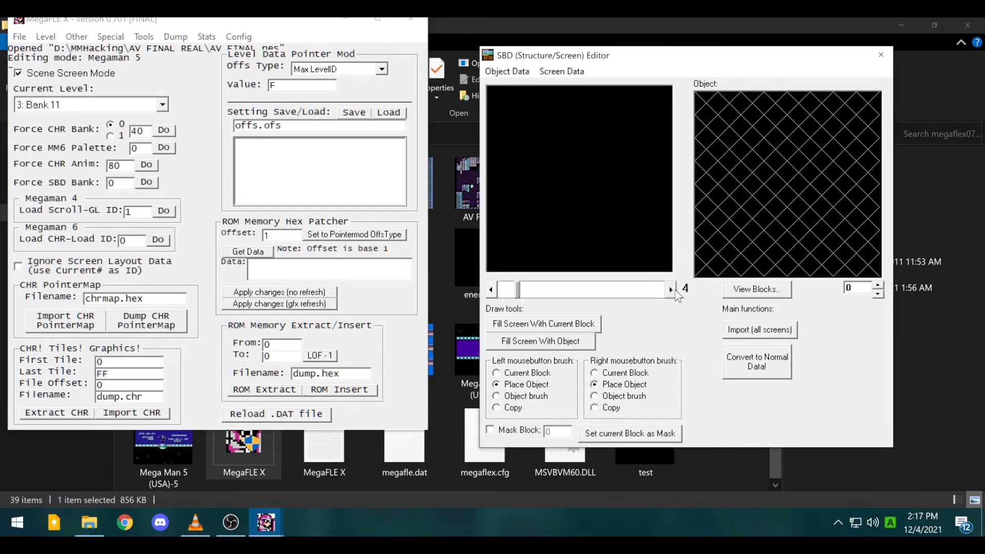
- Step four screens through Bank F's title scenes and three through Bank 10's weapon menu
click(100, 105)
click(39, 134)
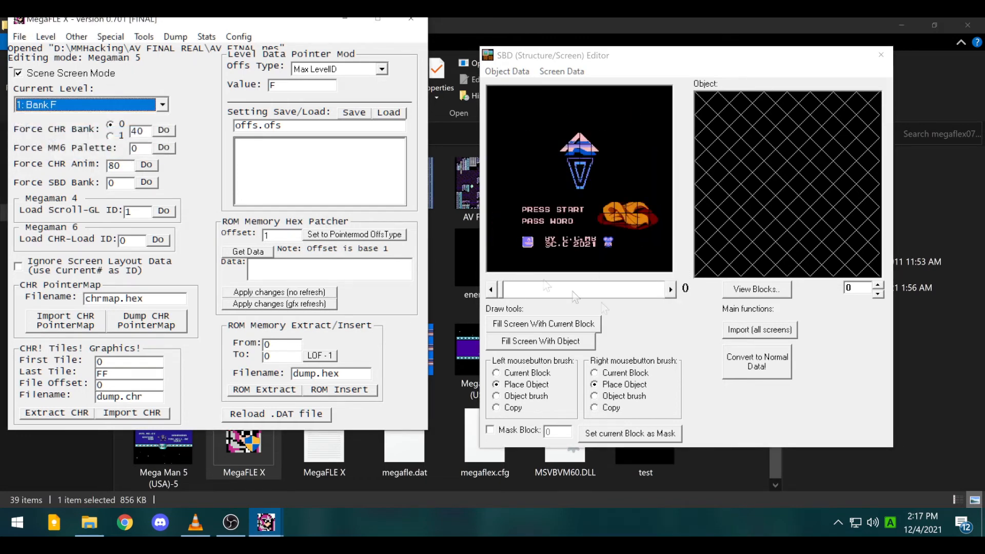
click(671, 290)
click(672, 289)
click(671, 289)
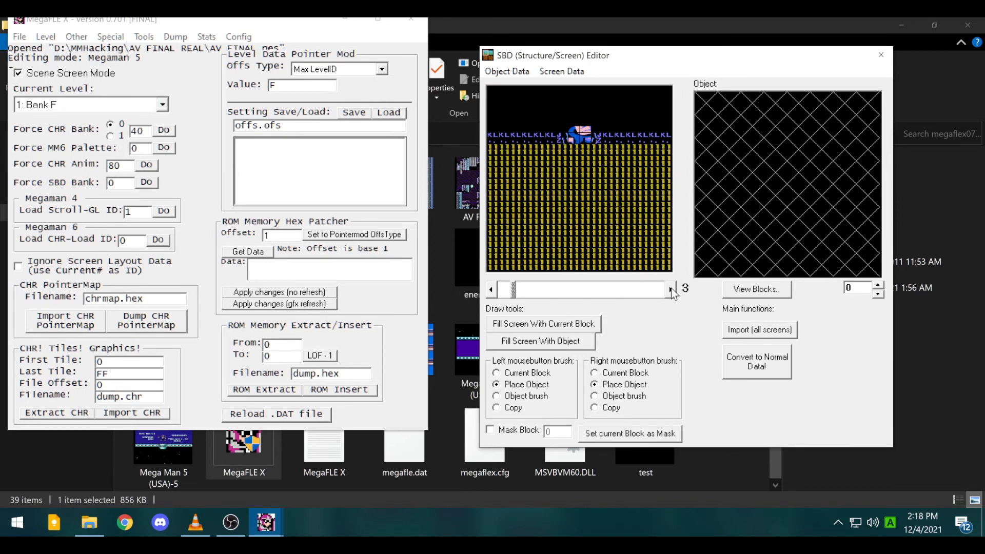
click(671, 290)
click(672, 291)
click(85, 105)
click(63, 144)
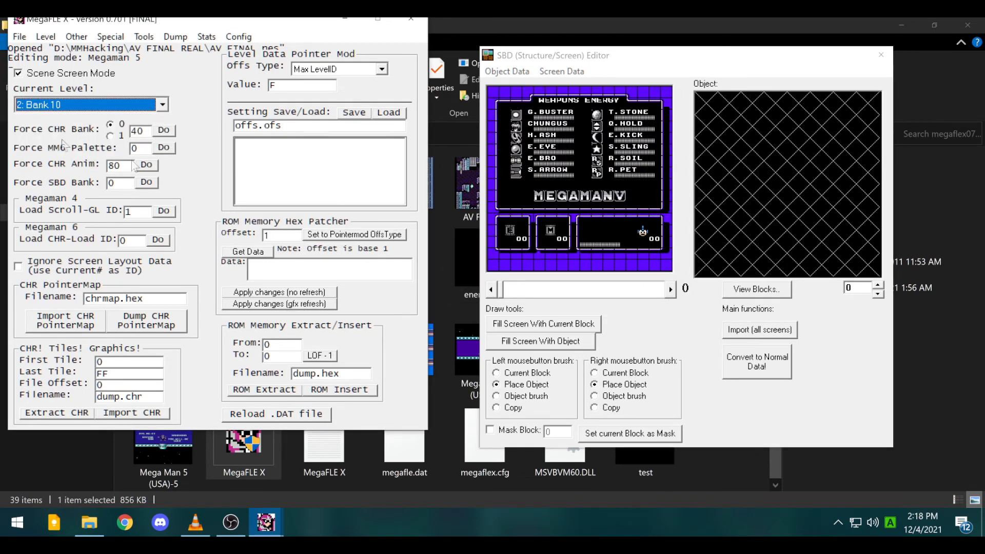
click(670, 289)
click(671, 289)
click(671, 290)
click(671, 289)
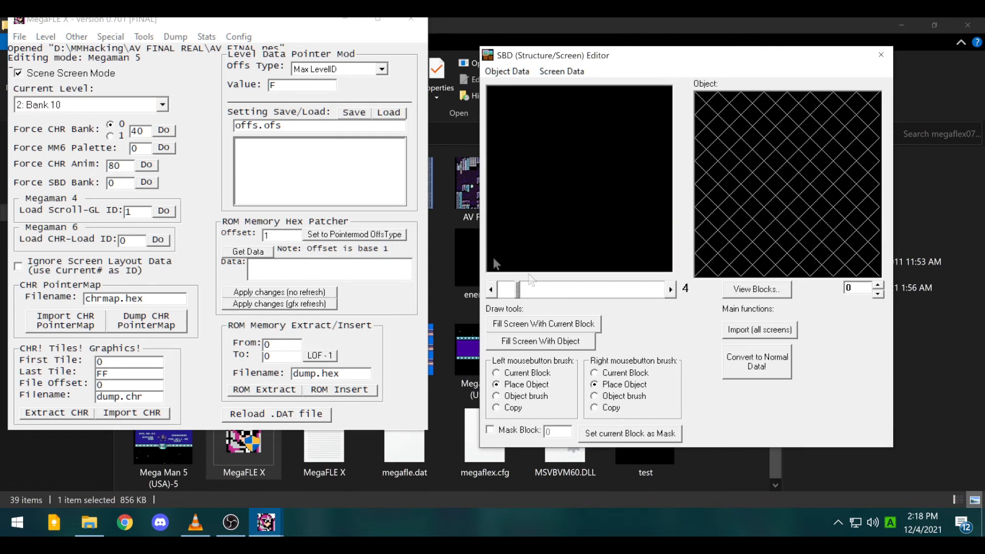
- Switch to Bank B, then Bank F, jump ahead two screens, and close MegaFLE X
click(149, 105)
click(51, 118)
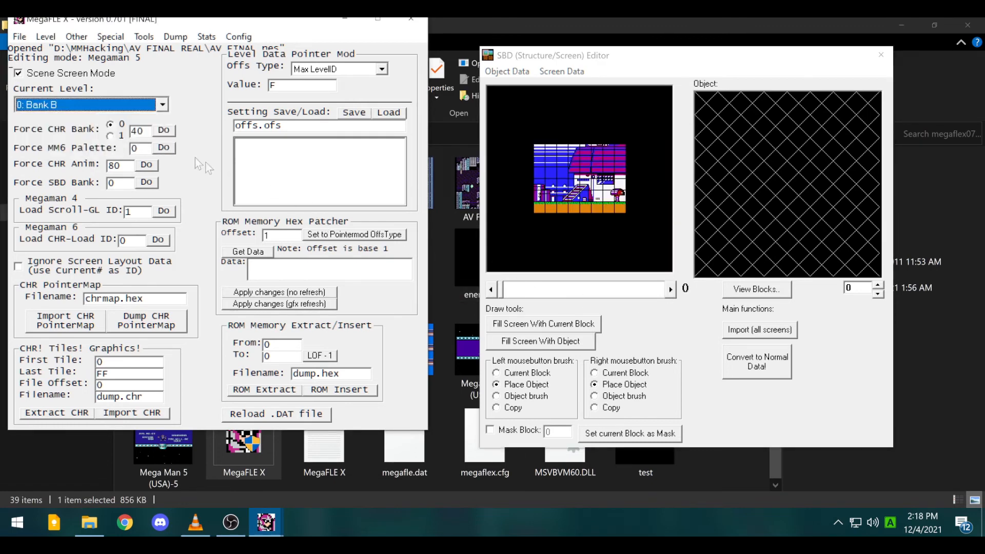
click(129, 108)
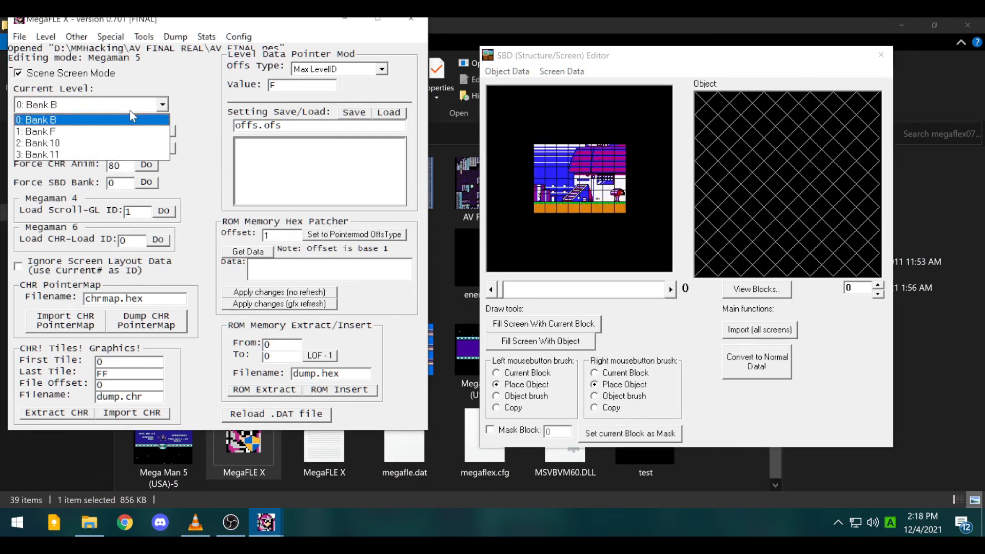
click(94, 132)
double_click(671, 294)
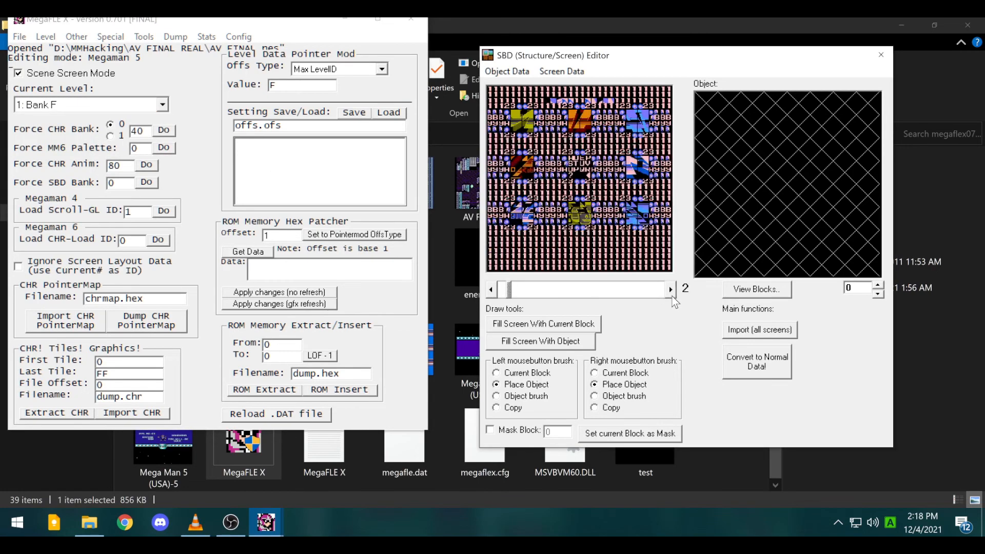
click(412, 19)
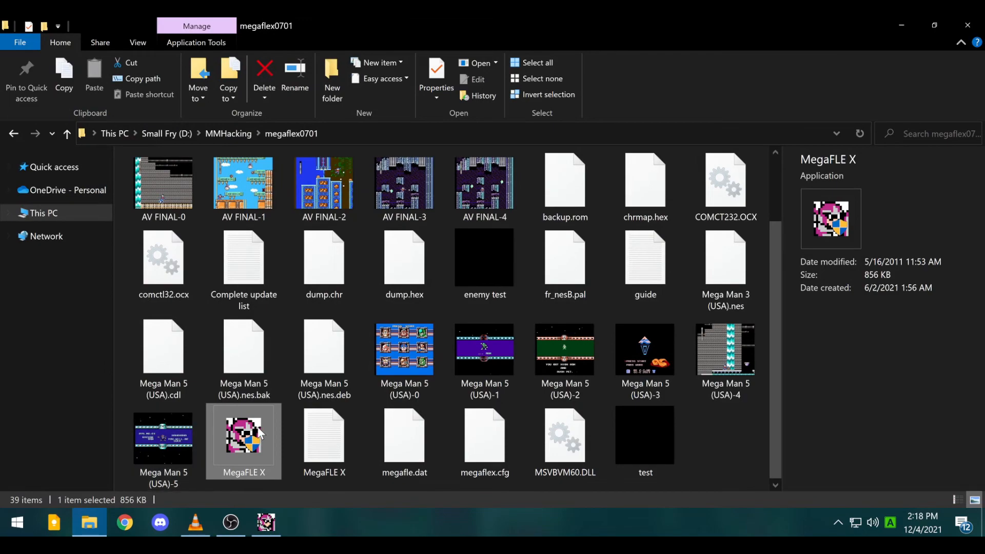
- Relaunch MegaFLE X on AV FINAL.nes and turn on Scene Screen Mode
double_click(260, 433)
double_click(190, 196)
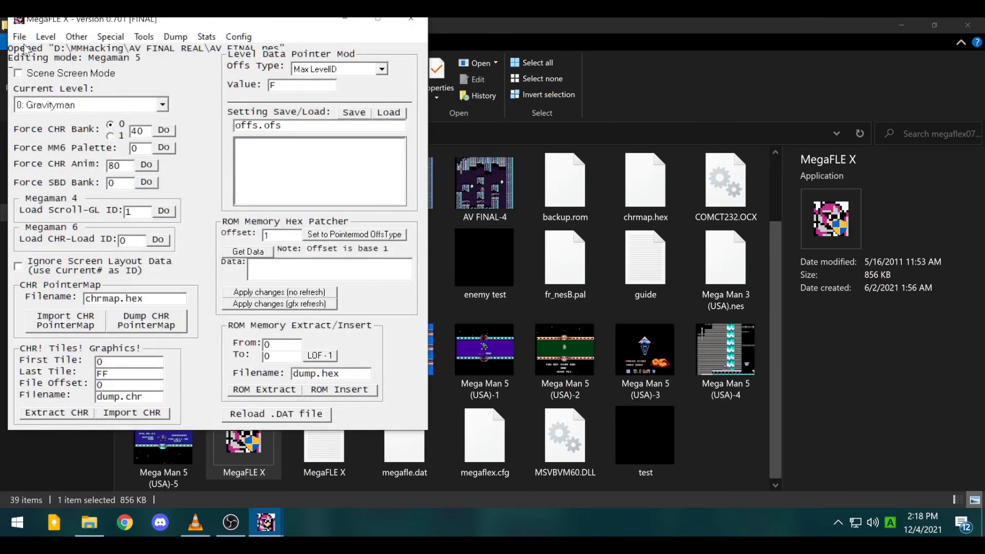
click(46, 36)
click(26, 65)
click(94, 106)
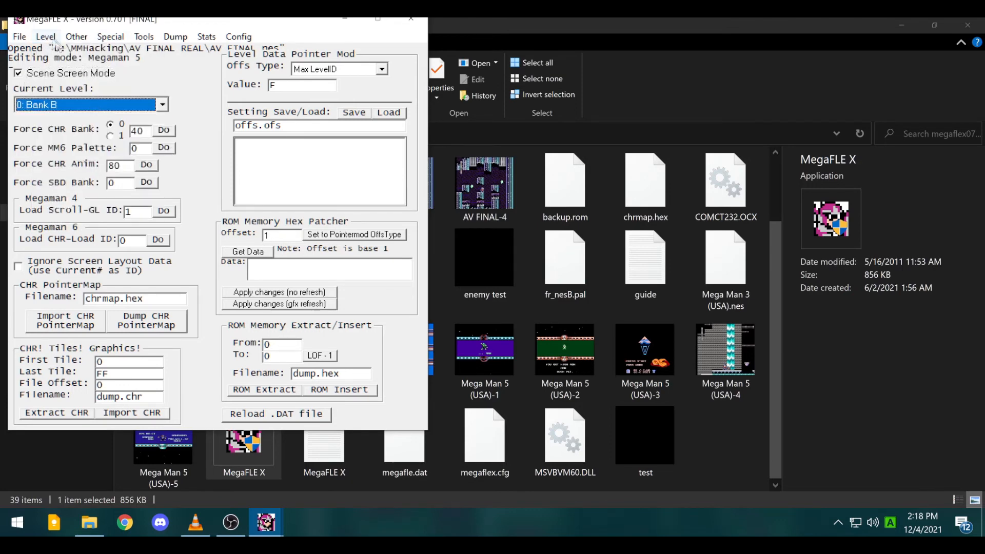
- Open the SBD Editor beside the main window and select Bank F's title screen
click(21, 37)
mouse_move(45, 37)
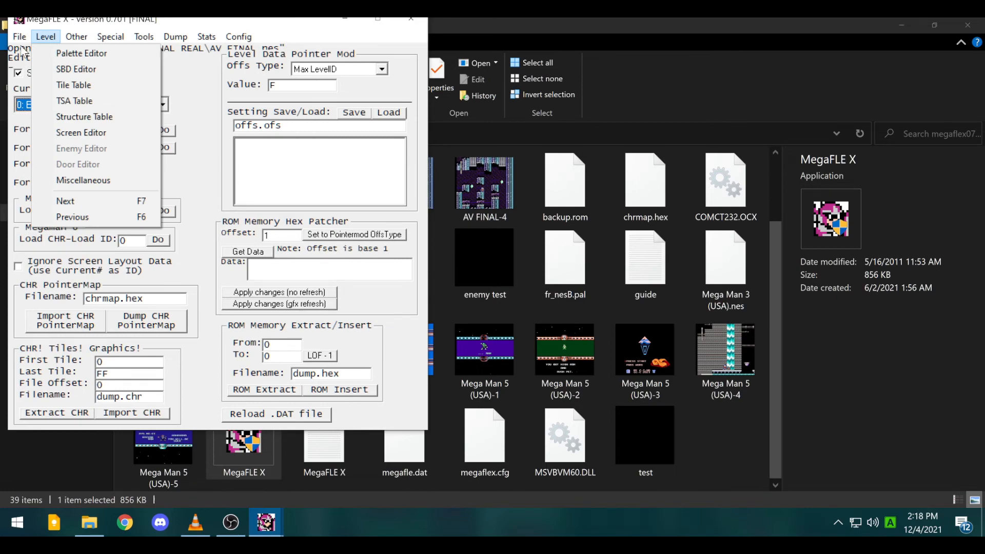
click(172, 88)
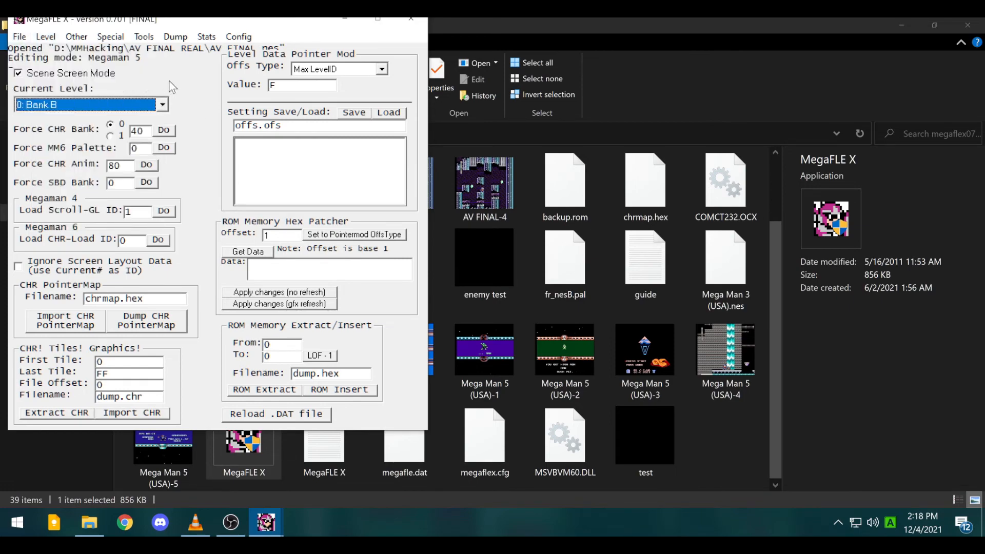
click(46, 38)
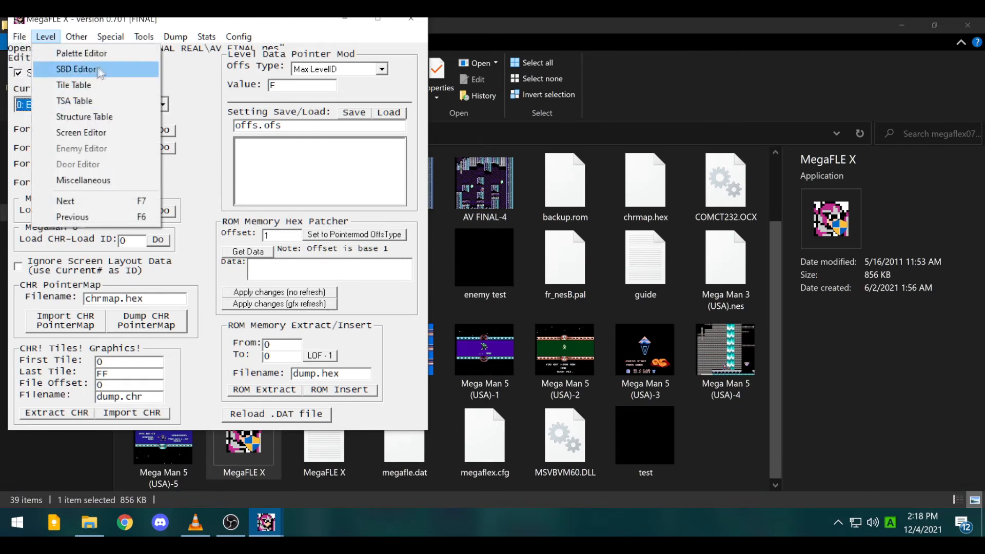
click(85, 67)
drag(211, 53, 663, 87)
click(75, 106)
click(58, 131)
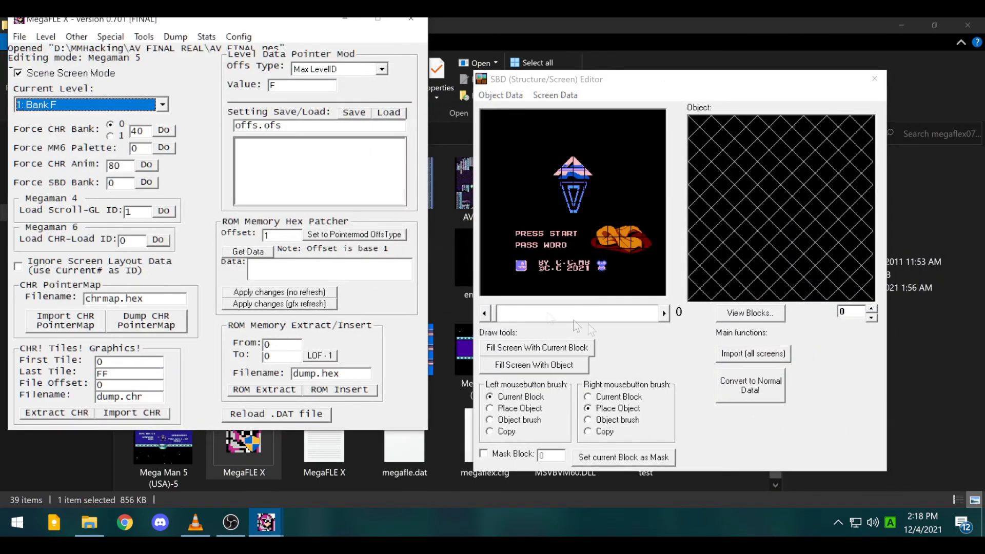
- Step through Bank F's scenes and toggle Scene Screen Mode to reload the title screen
click(664, 317)
click(663, 316)
click(664, 316)
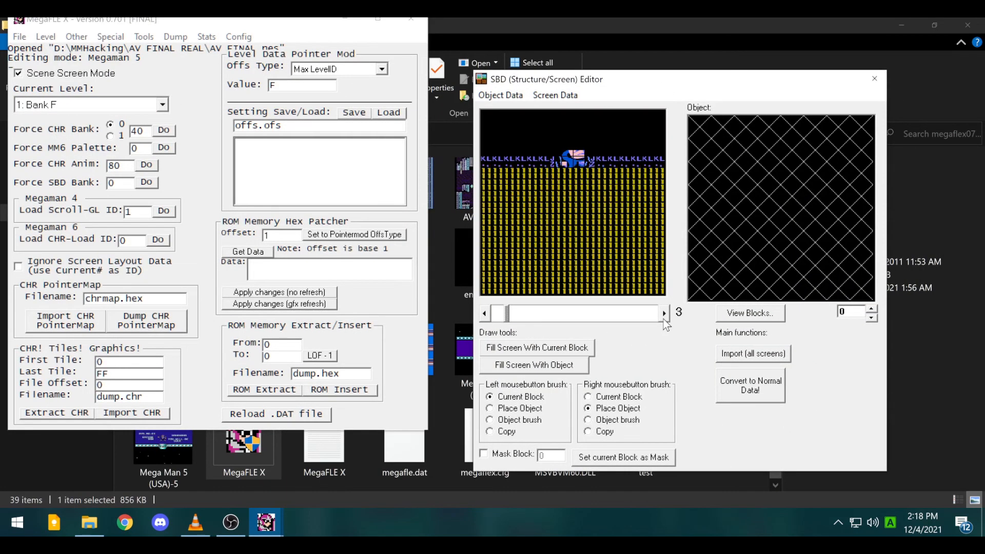
click(490, 314)
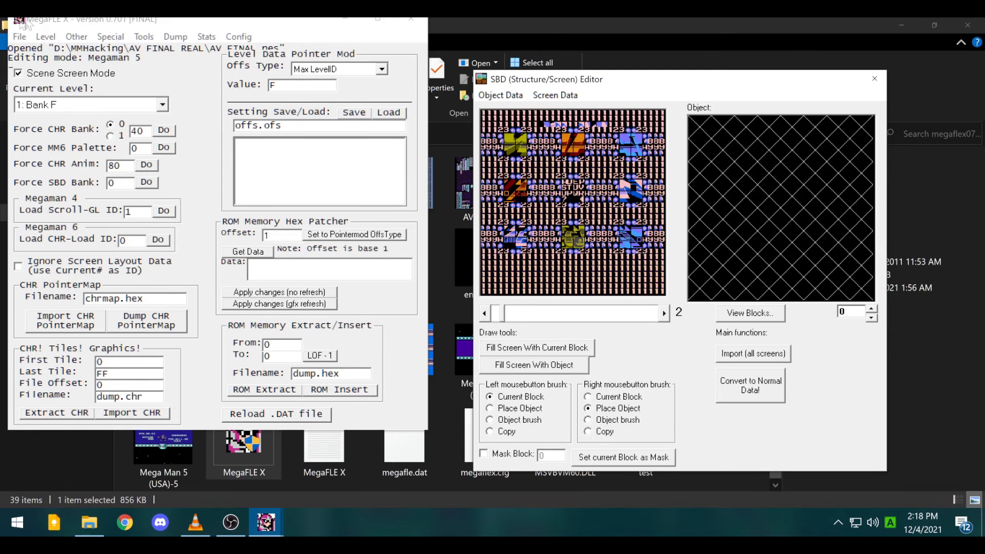
click(73, 78)
click(75, 77)
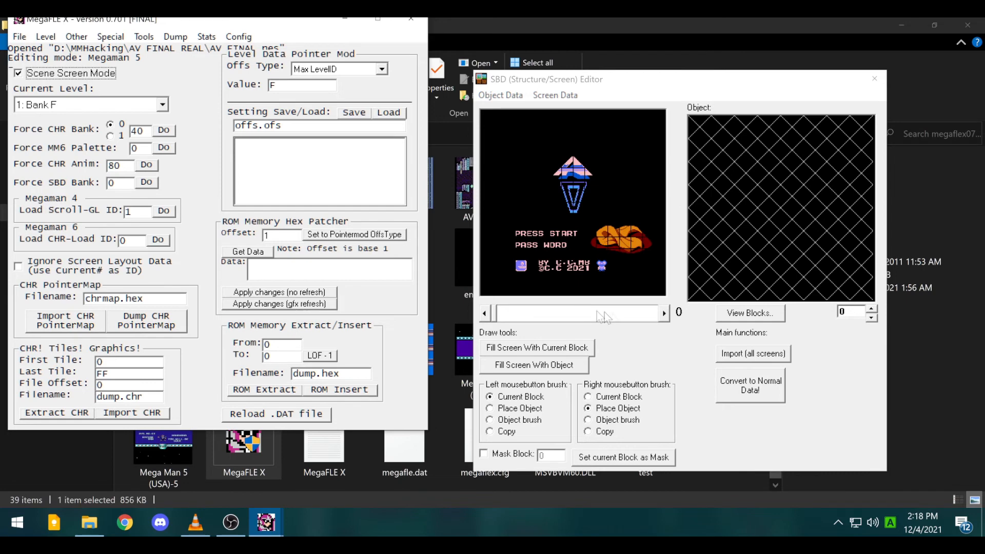
- Move to Bank F's scene 2 and load alternate graphics from the Special menu
click(664, 314)
click(664, 314)
click(664, 314)
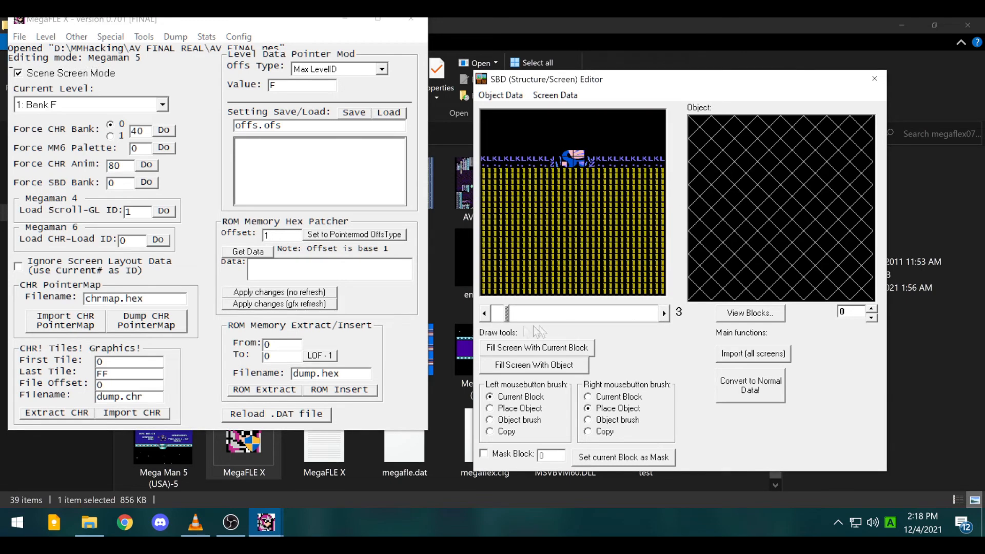
click(493, 314)
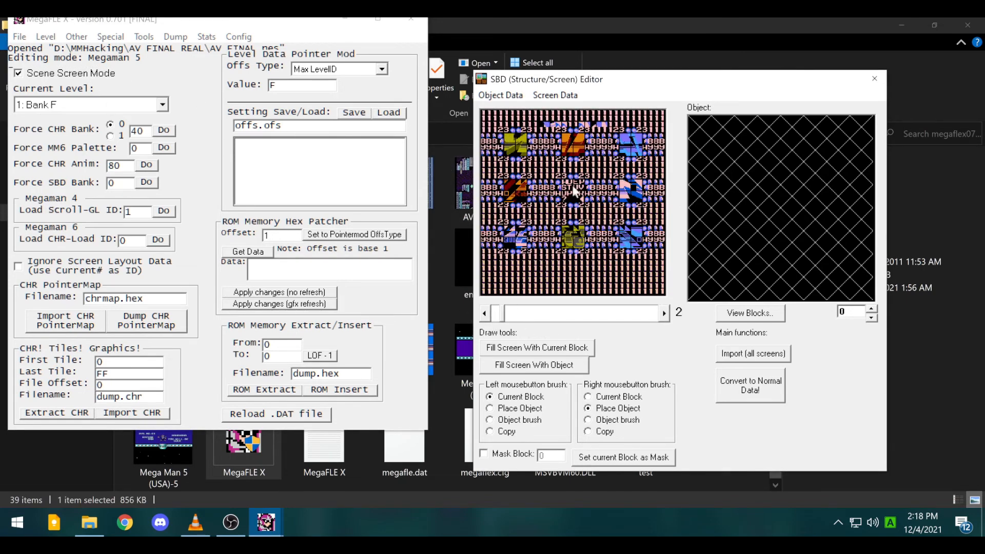
click(77, 37)
click(100, 45)
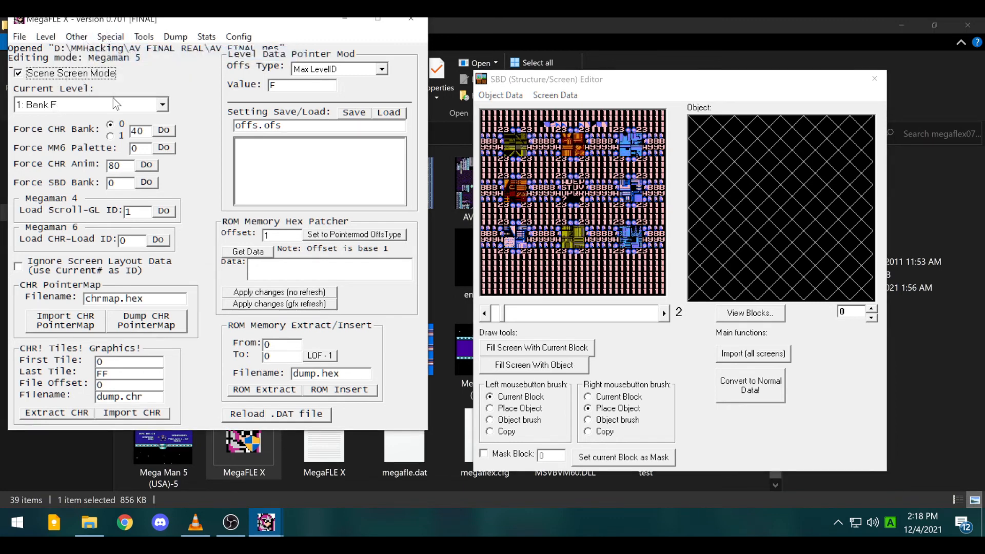
- Test-run the AV FINAL hack in FCEUX to view its intro text, then close the emulator
key(F5)
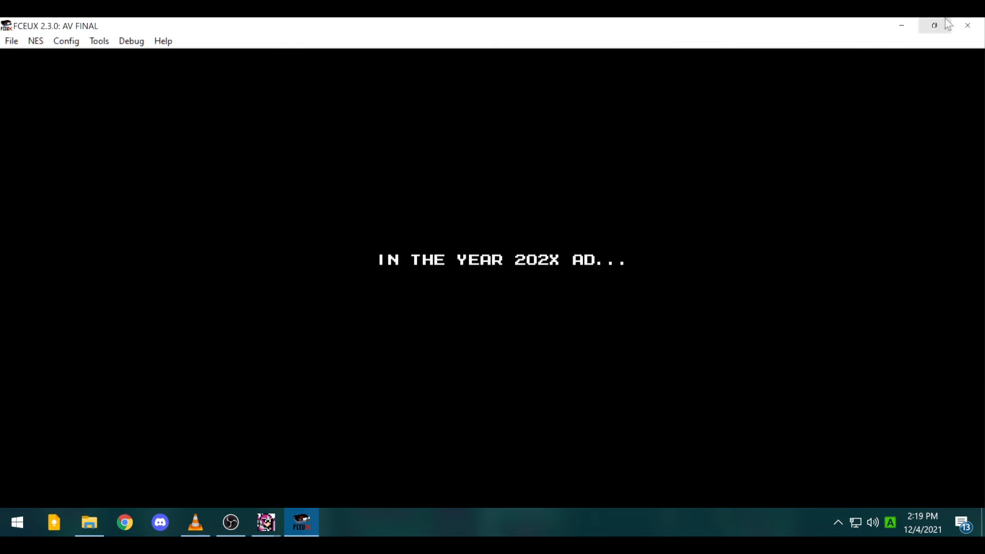
click(968, 26)
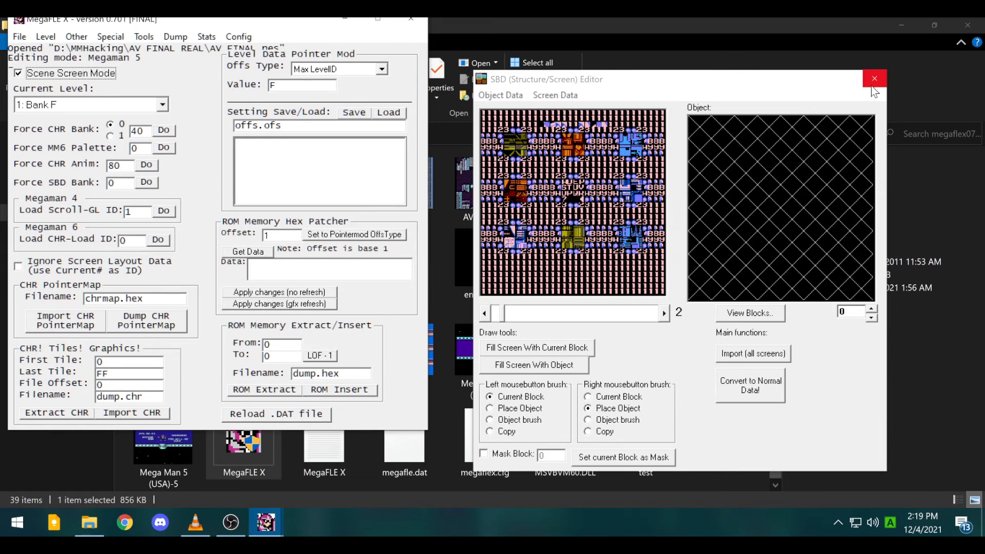
- Open the TSA Table, return to title screen 0, and place a blue block near its top-left
click(749, 320)
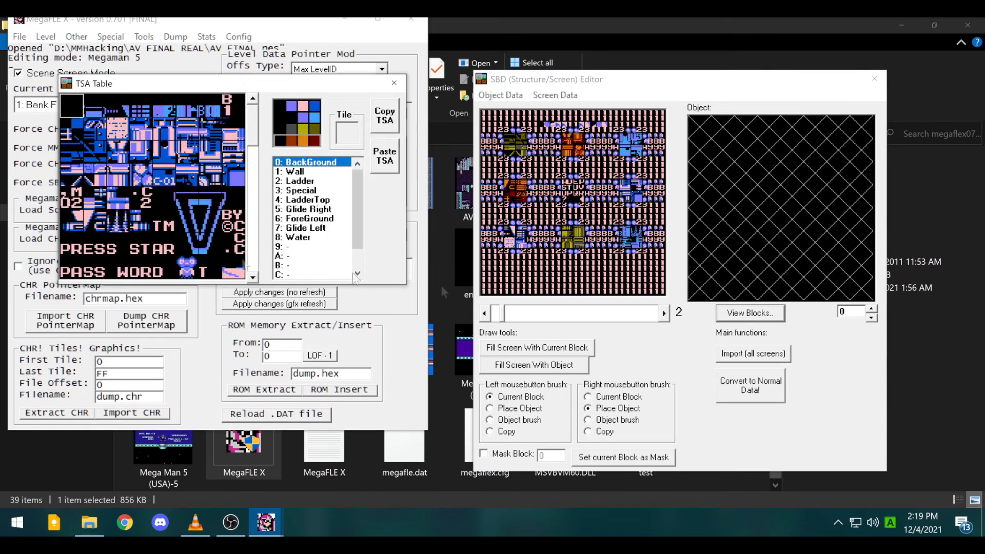
click(171, 230)
mouse_move(255, 135)
mouse_down()
mouse_move(252, 208)
mouse_move(248, 129)
mouse_up()
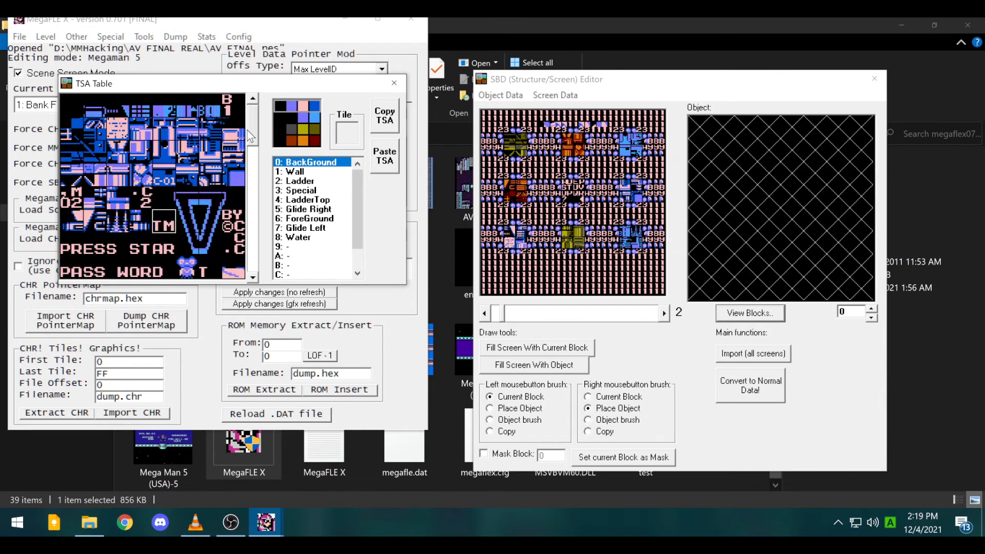
click(484, 323)
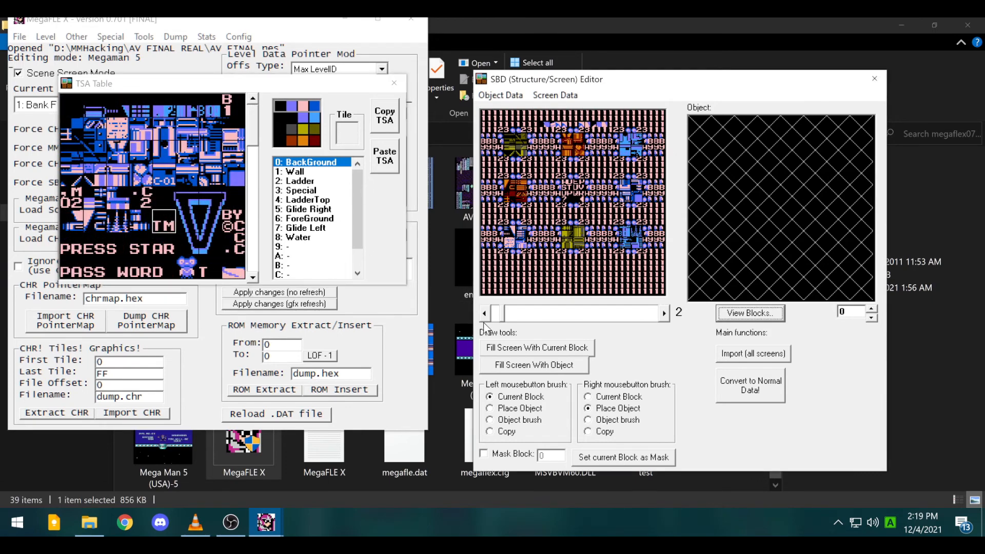
double_click(485, 315)
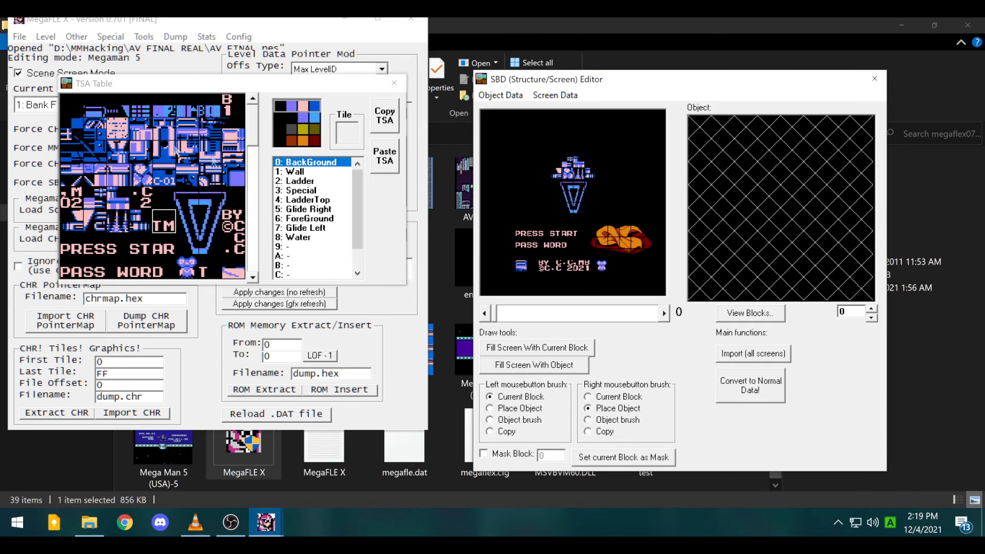
click(190, 166)
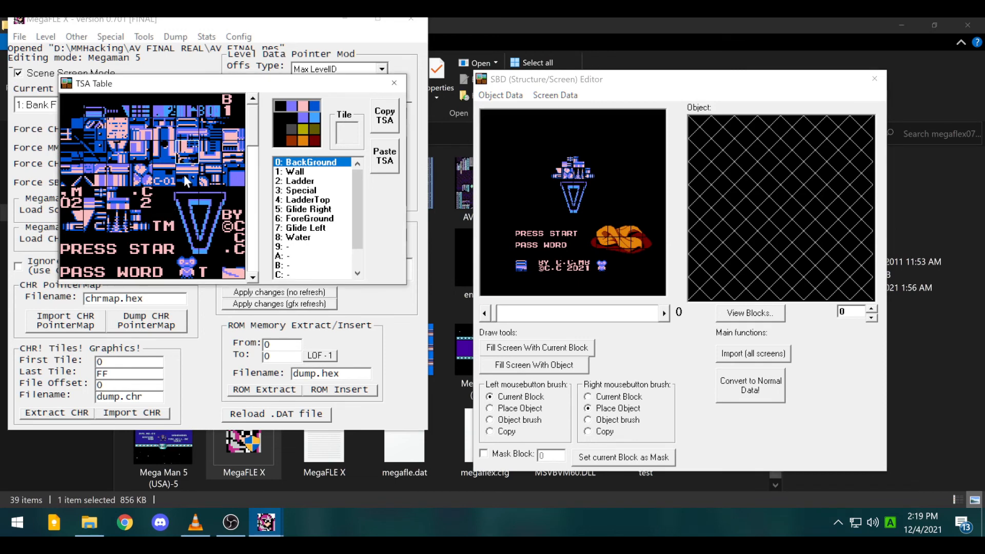
click(177, 193)
click(519, 140)
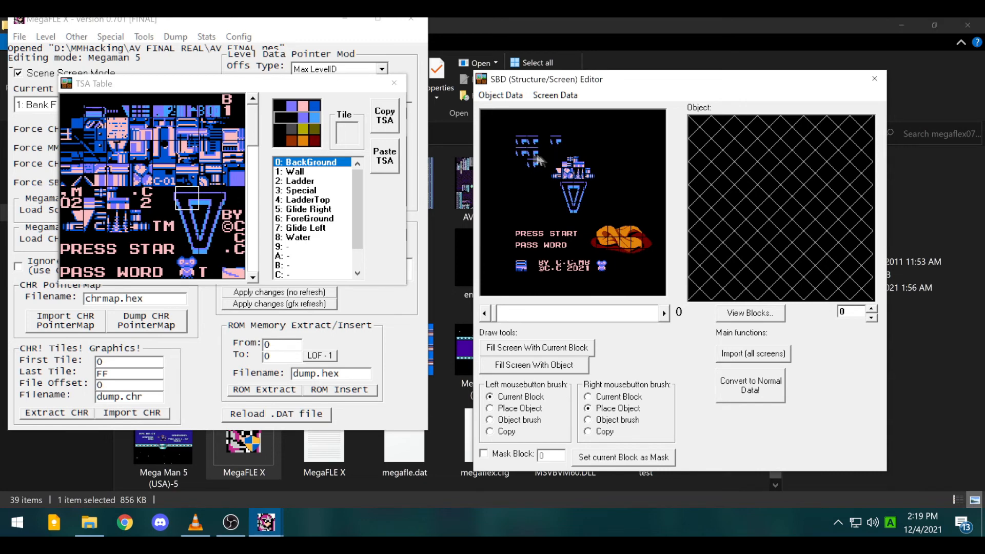
- Browse further down the TSA Table to find the orange cloud blocks
click(124, 210)
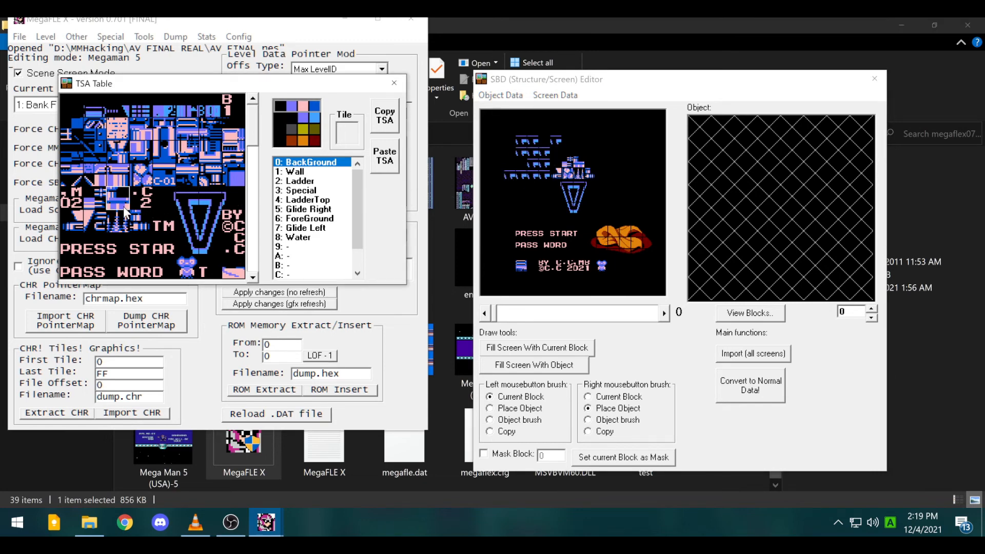
click(245, 279)
scroll(259, 280, down, 3)
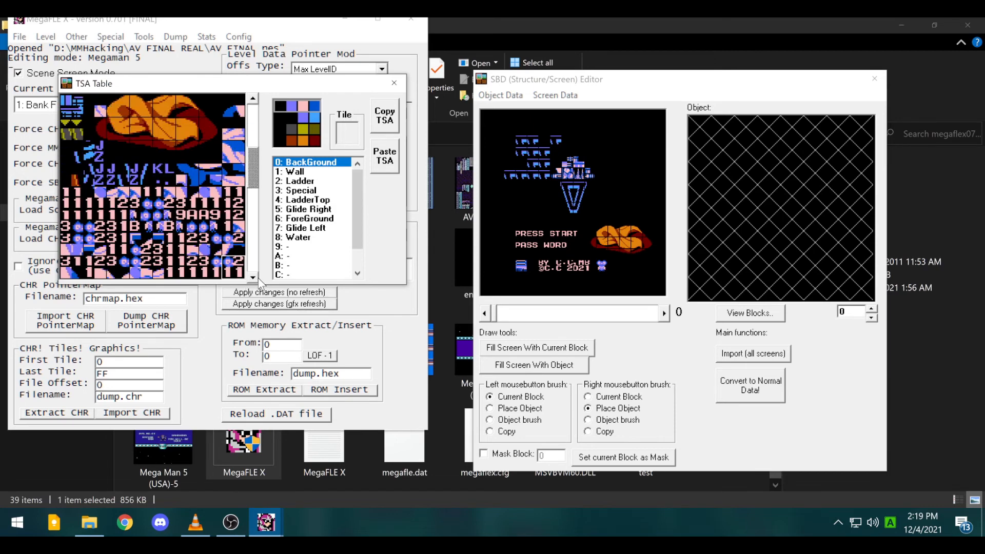
scroll(259, 280, down, 5)
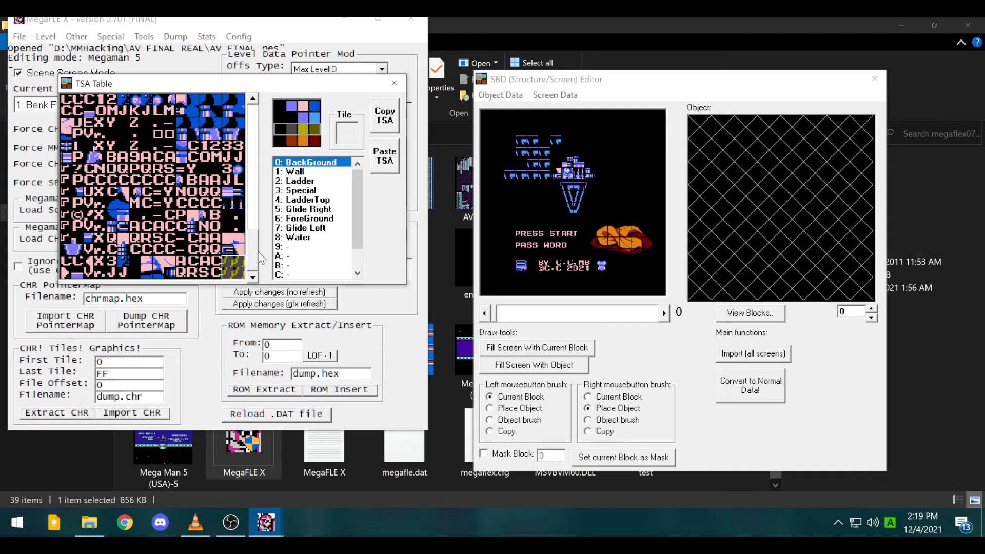
drag(258, 251, 262, 205)
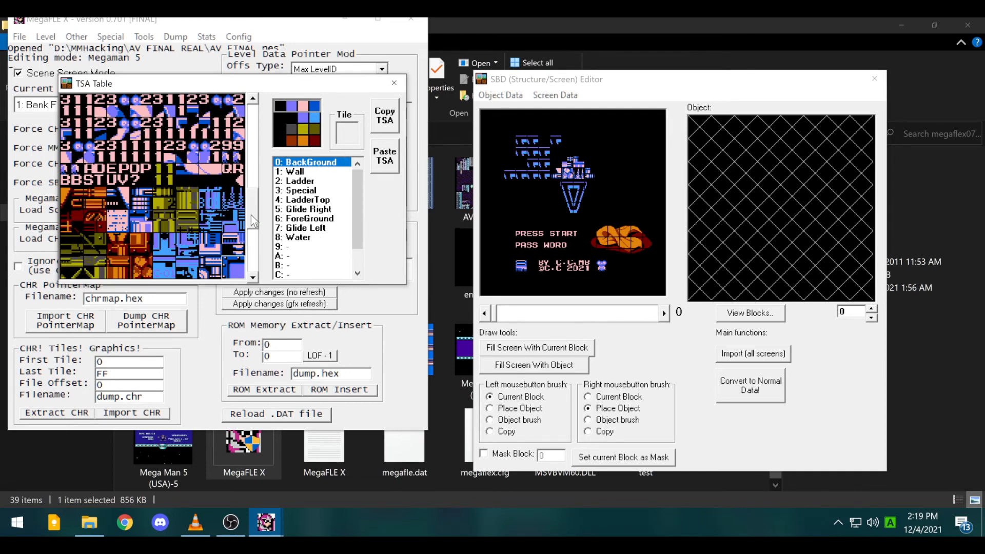
drag(254, 222, 254, 185)
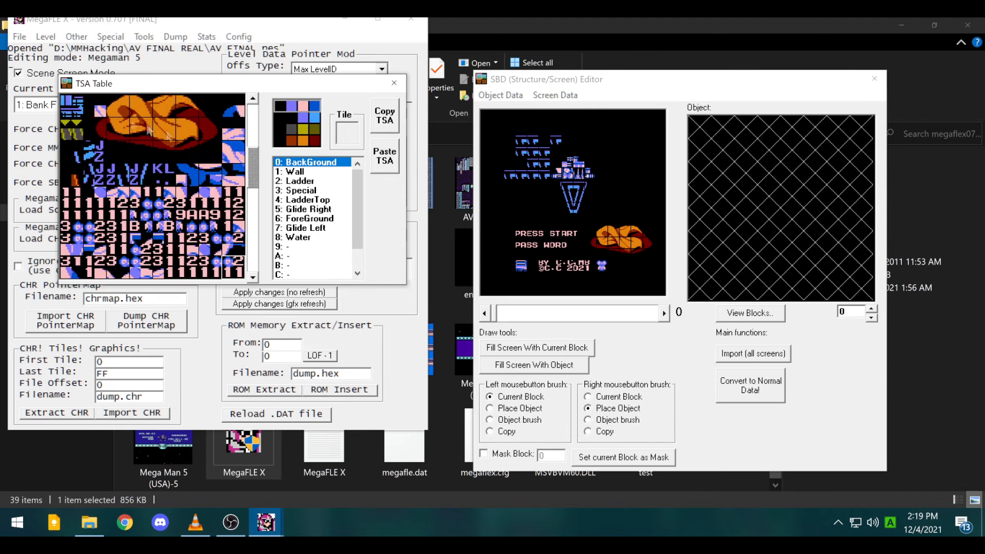
- Stamp four orange cloud blocks across the title screen's upper area, then close the TSA Table
click(126, 114)
click(171, 121)
click(160, 151)
click(127, 130)
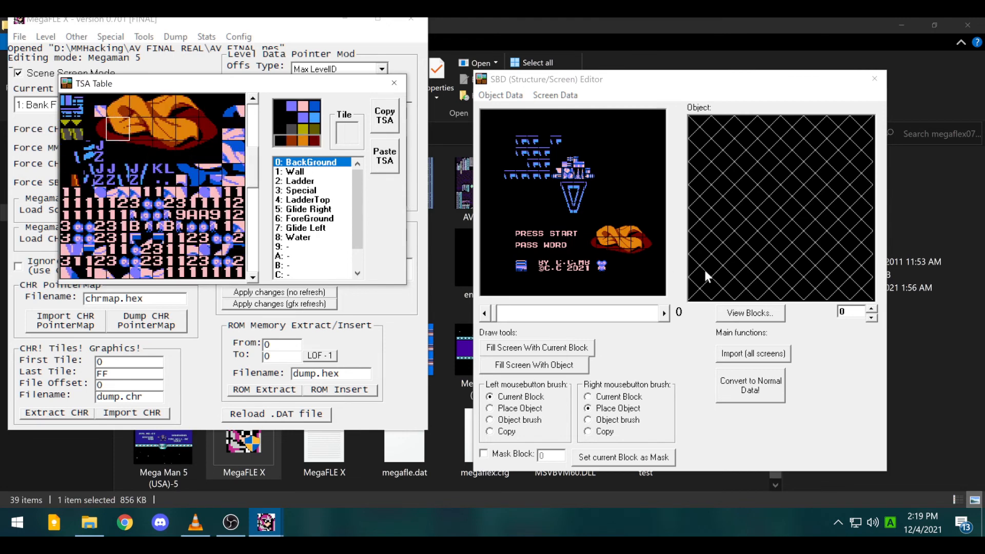
click(143, 129)
click(119, 134)
click(616, 206)
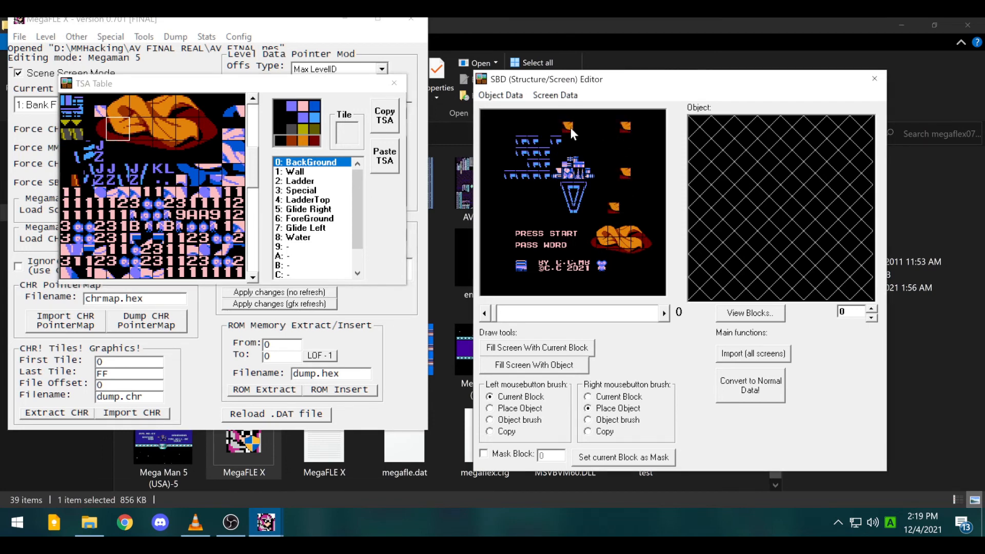
click(531, 196)
click(488, 228)
click(613, 274)
click(384, 78)
- Look through the level editing menus without choosing anything
click(76, 36)
mouse_move(46, 37)
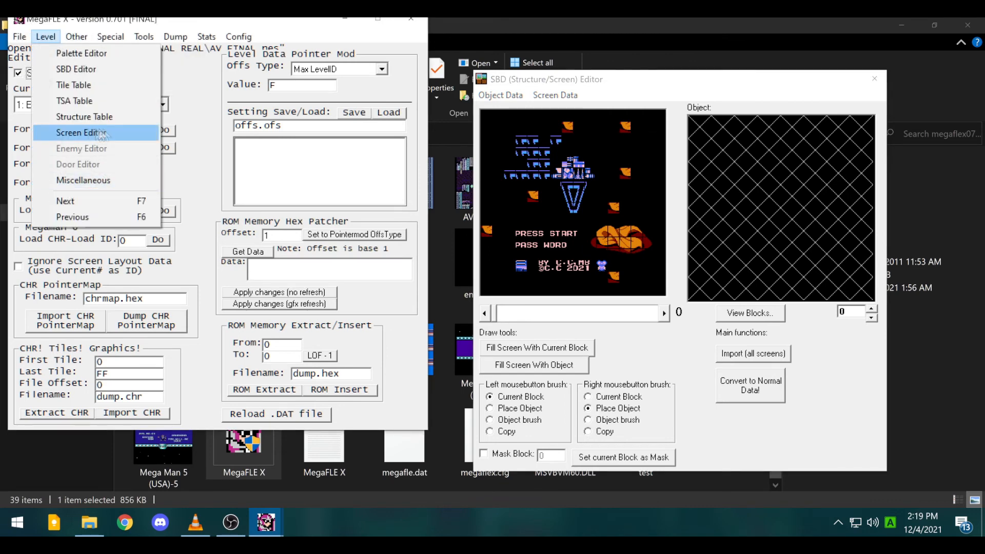
mouse_move(119, 37)
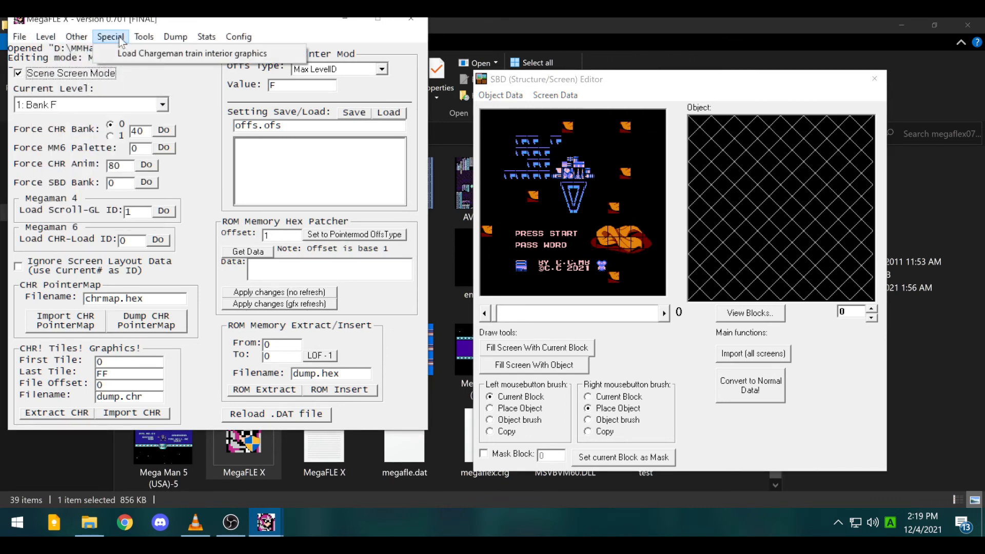
click(382, 307)
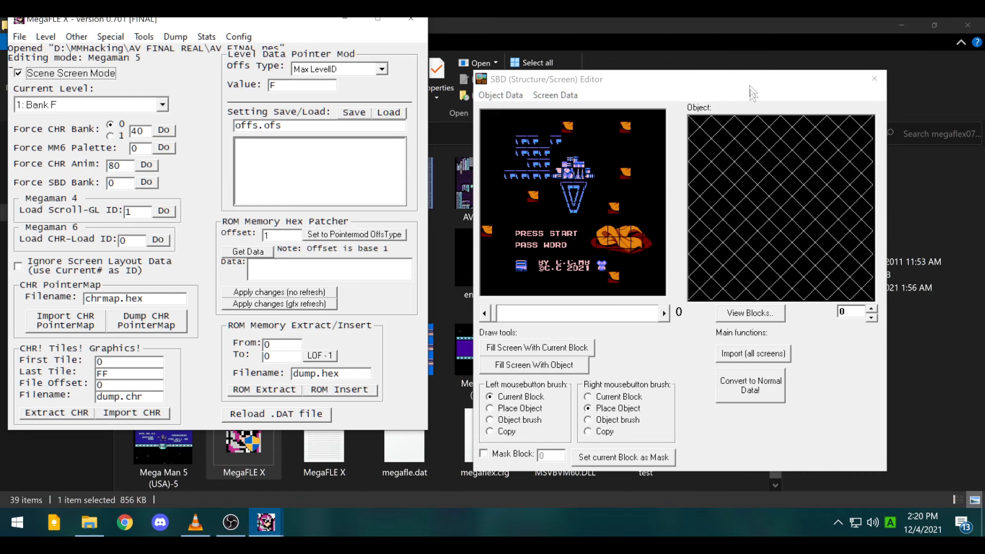
- Turn off Scene Screen Mode to show Gravityman's level and move forward to screen F
click(75, 73)
click(500, 96)
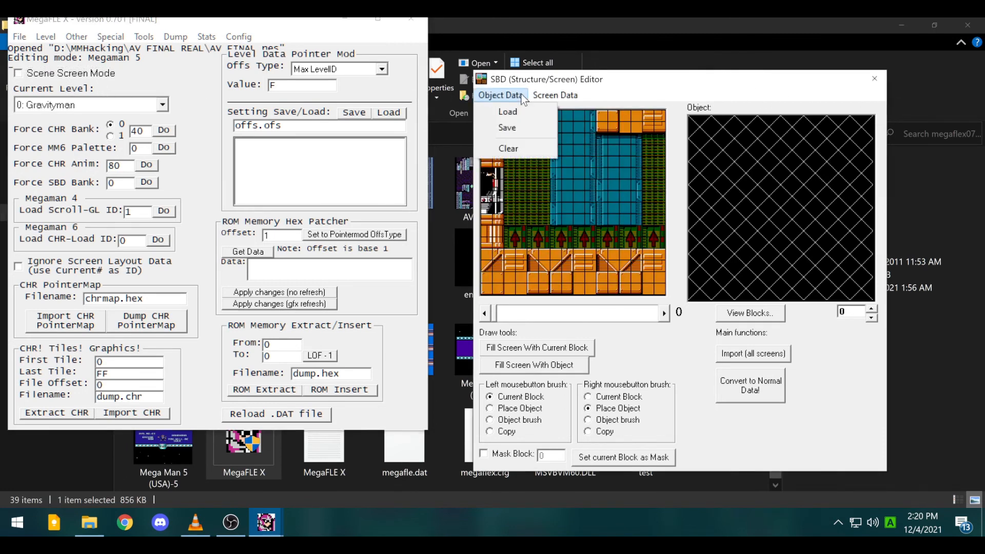
mouse_move(541, 97)
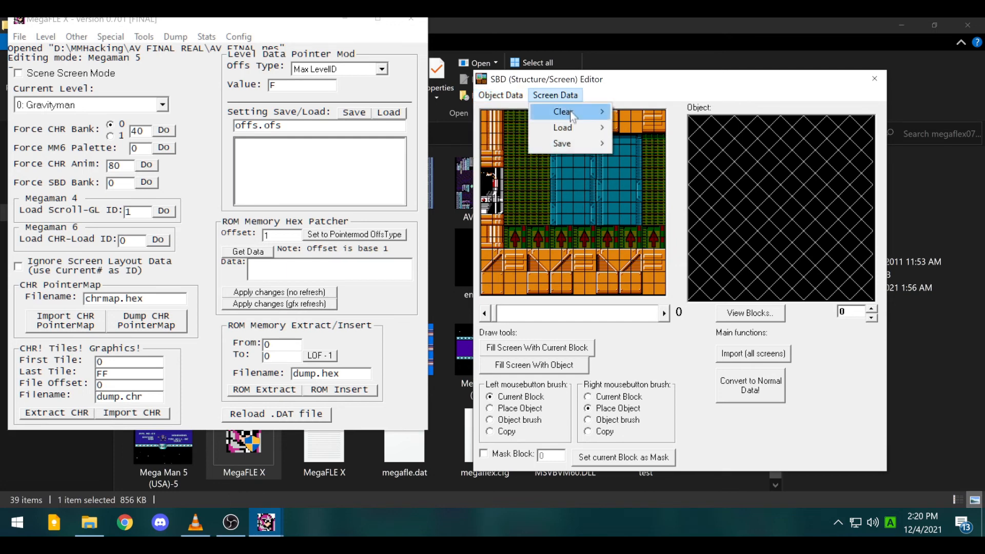
mouse_move(568, 144)
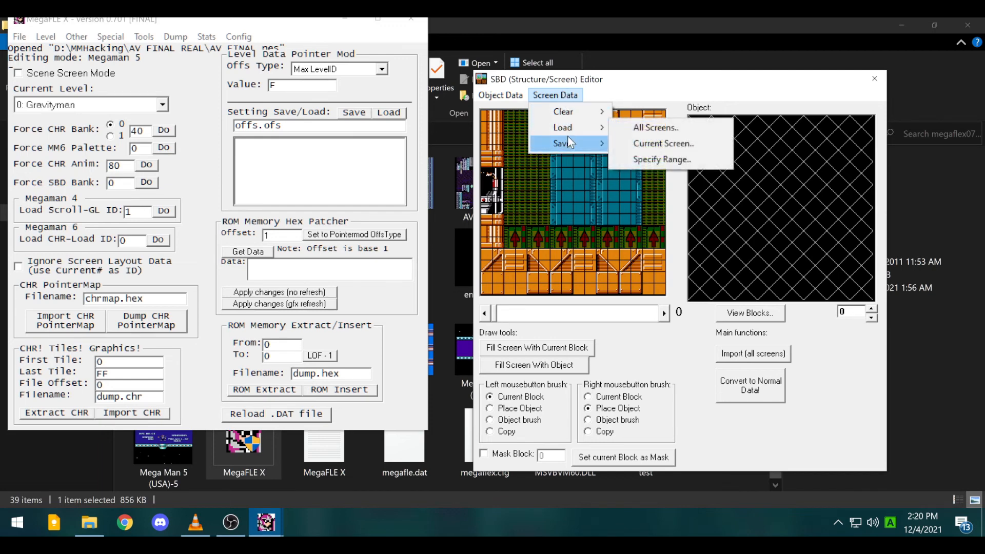
drag(665, 313, 663, 321)
click(567, 98)
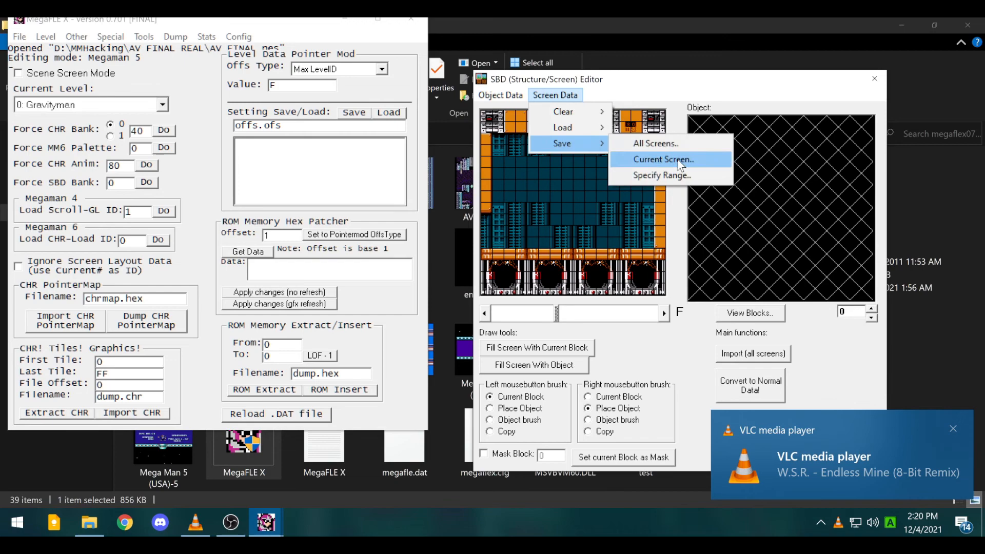
- Save screen F's layout as the screen file TEST, after cancelling a first attempt
click(663, 160)
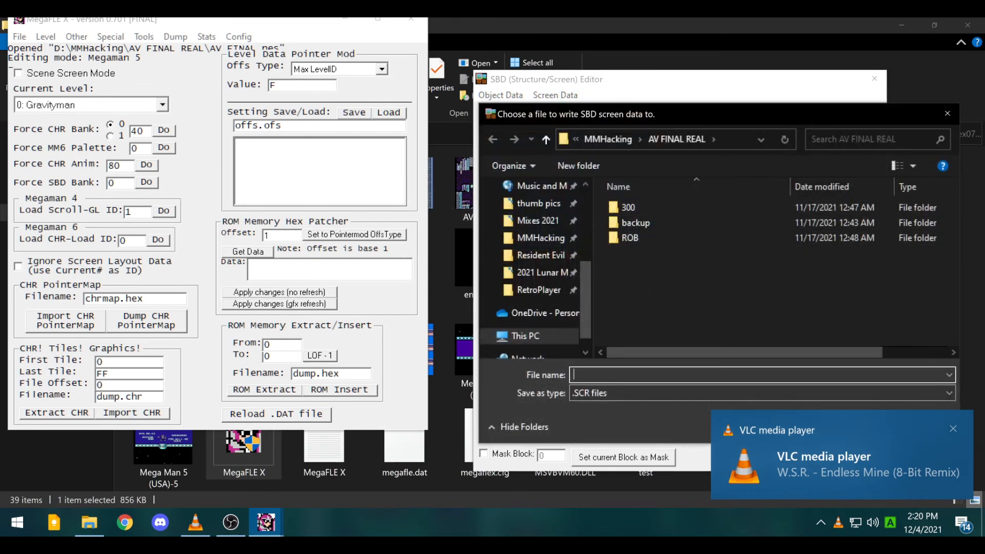
click(956, 107)
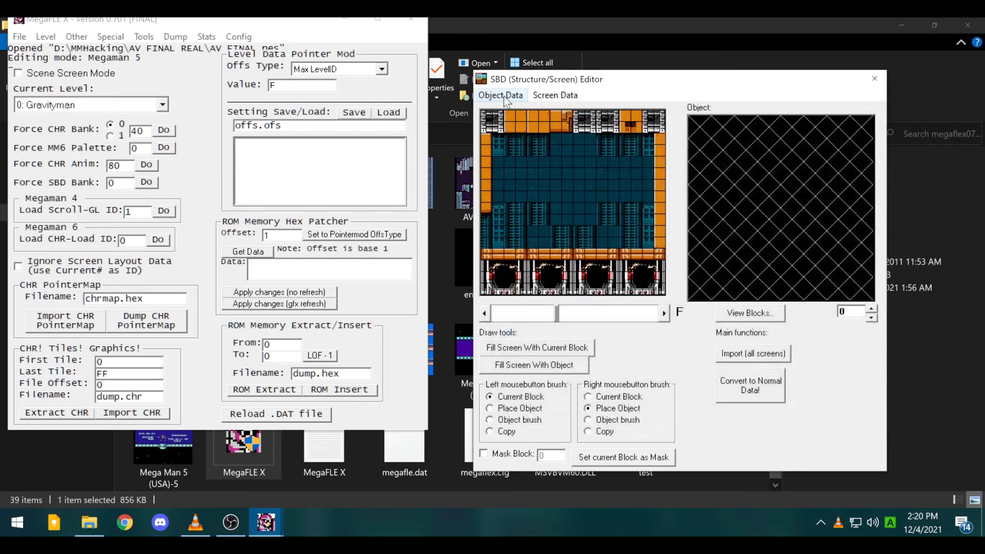
click(487, 316)
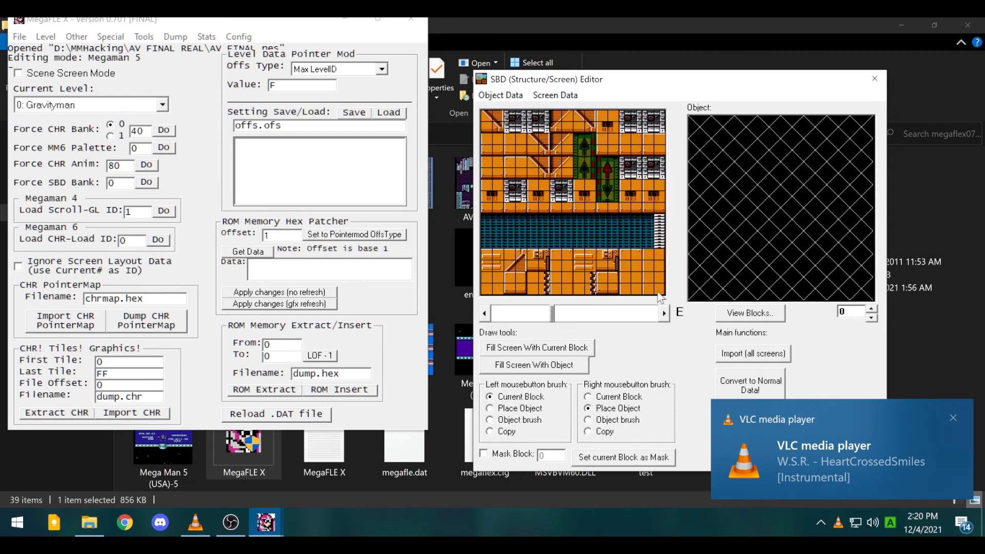
click(664, 313)
click(555, 95)
mouse_move(590, 144)
click(678, 159)
text(TEST)
key(Return)
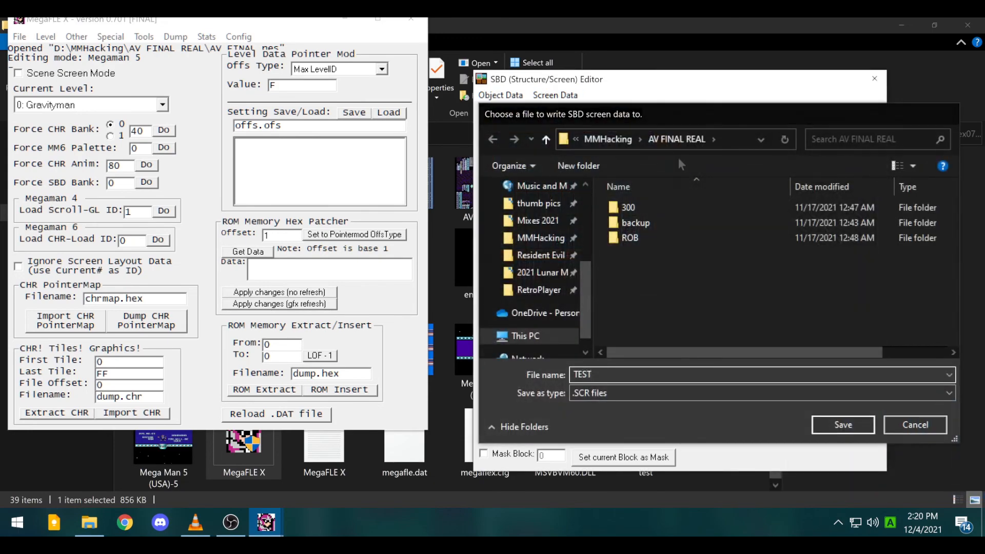
- Load TEST onto screen E, then step forward to compare it with screen F
click(493, 317)
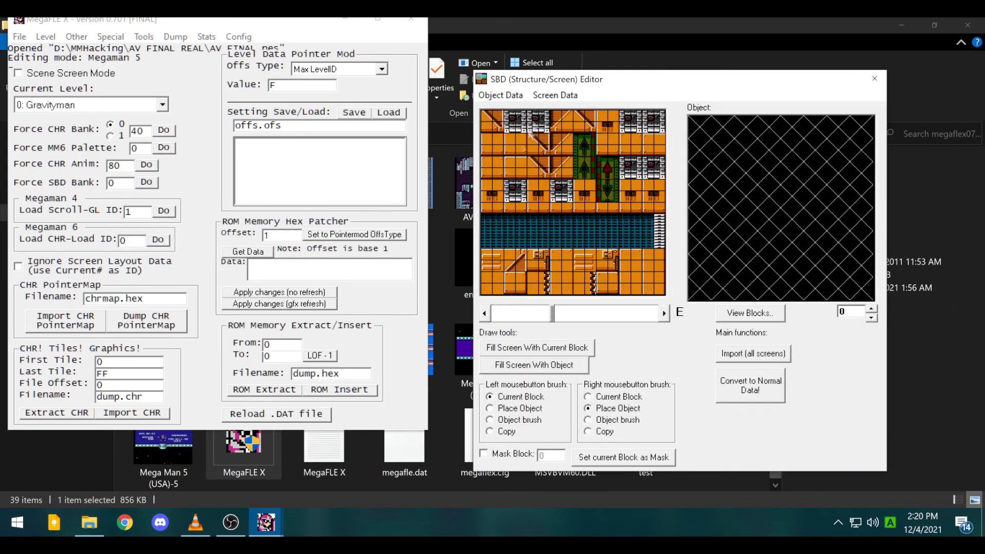
click(555, 95)
mouse_move(579, 127)
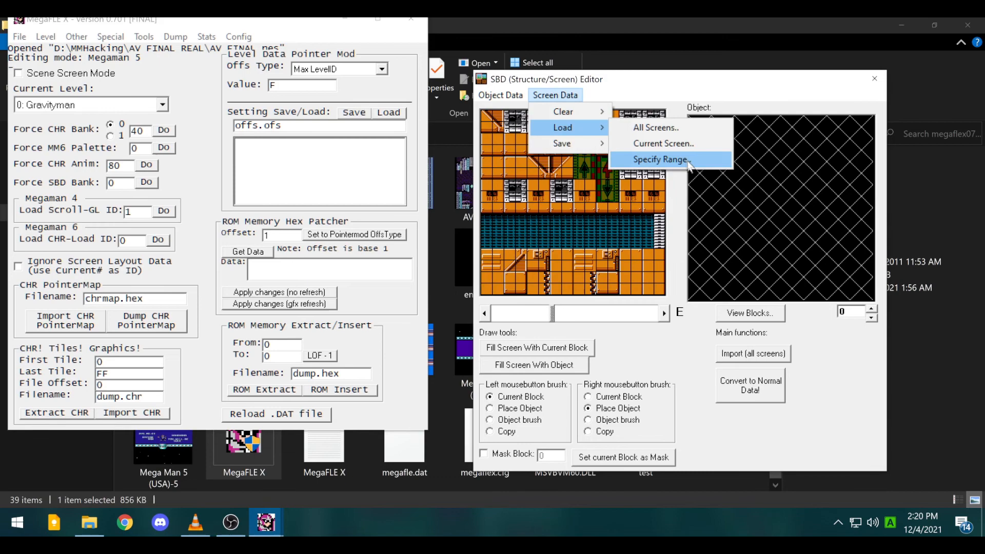
click(673, 147)
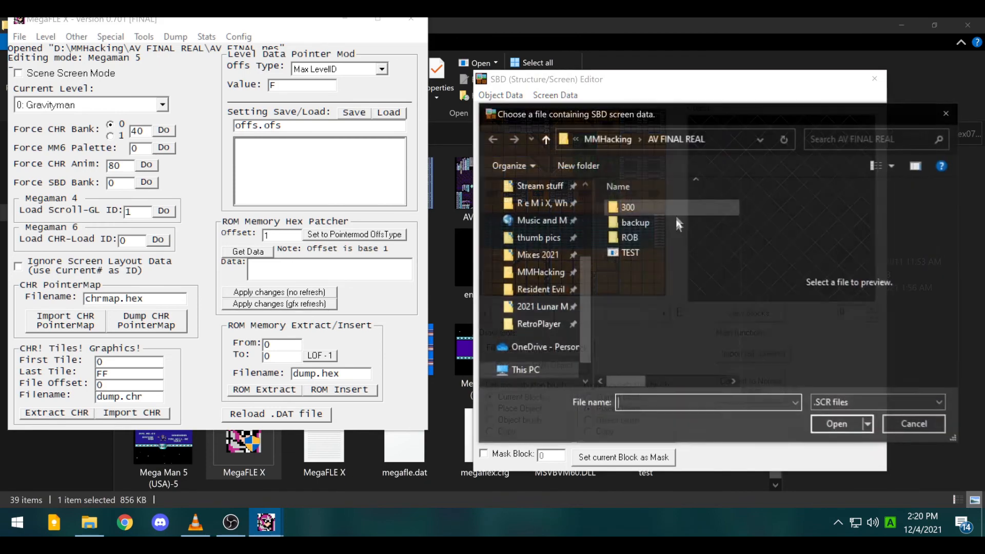
double_click(670, 251)
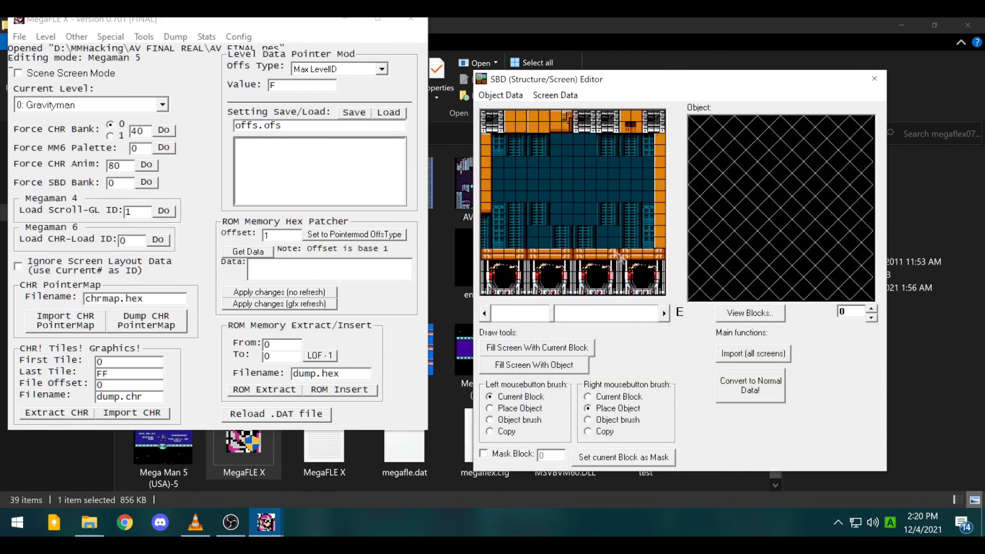
click(663, 312)
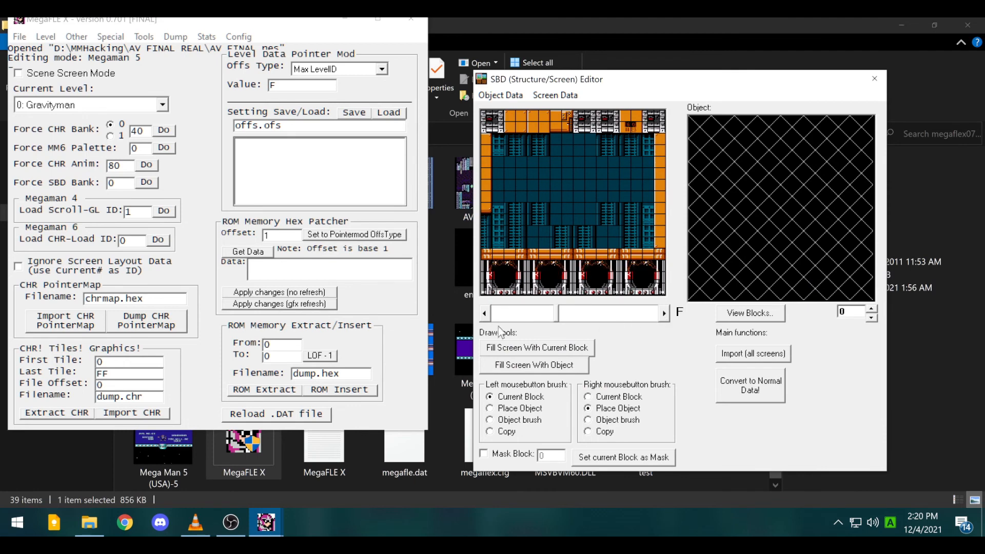
- Step forward through Gravityman's screens to 15, then back down to screen D
click(664, 313)
click(664, 313)
click(664, 313)
click(664, 313)
click(664, 313)
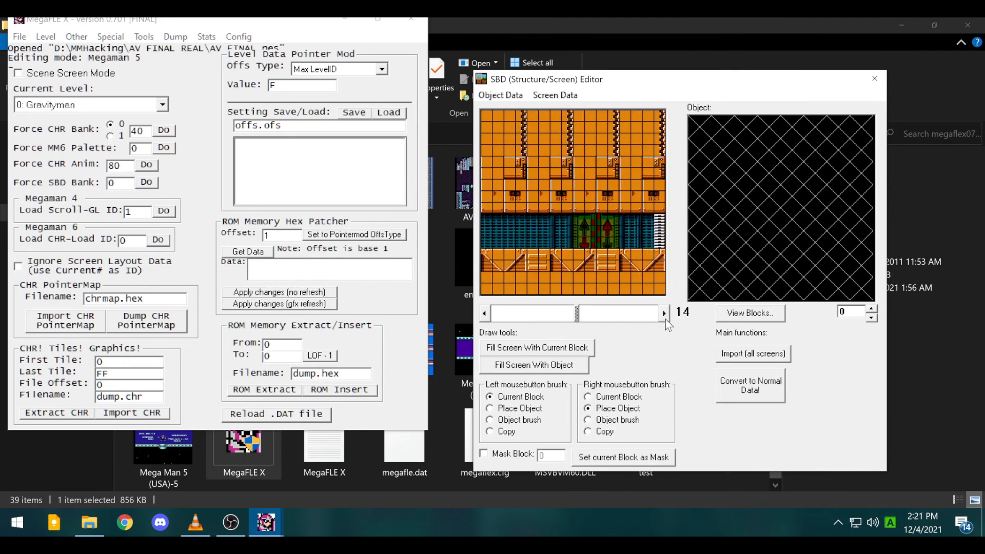
click(664, 313)
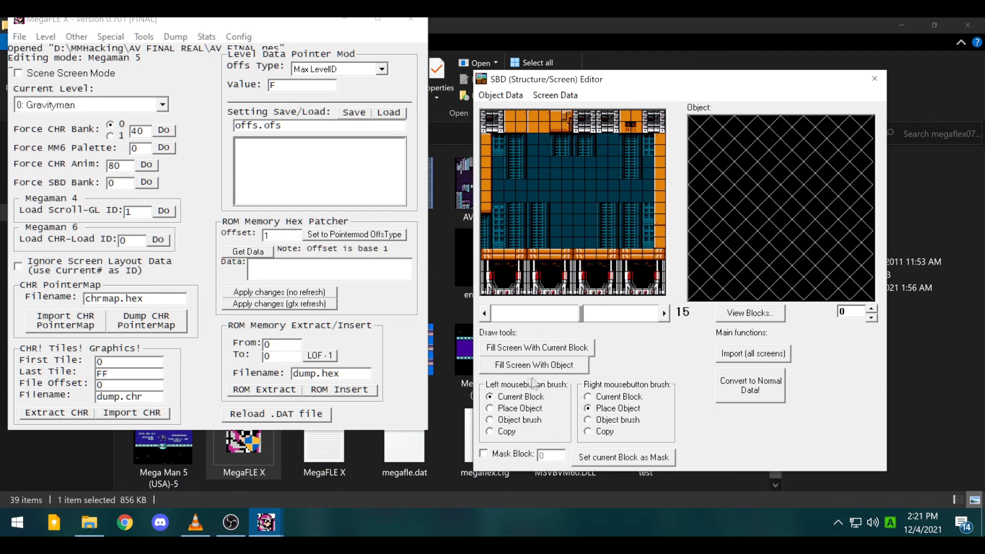
double_click(484, 313)
double_click(484, 314)
double_click(484, 314)
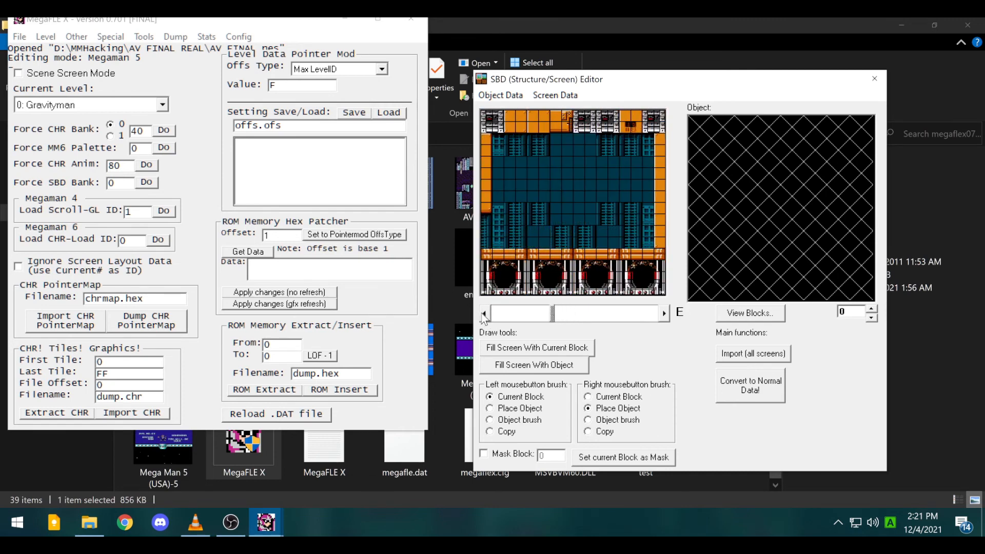
click(485, 313)
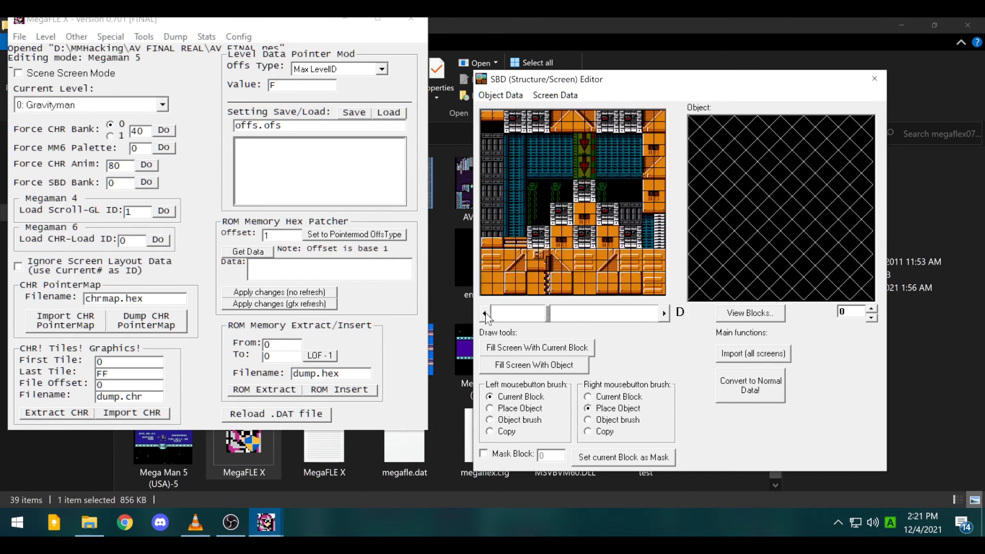
- Step forward again to screen 15, then back to settle on screen E
double_click(664, 313)
double_click(664, 314)
double_click(664, 313)
click(664, 313)
click(664, 313)
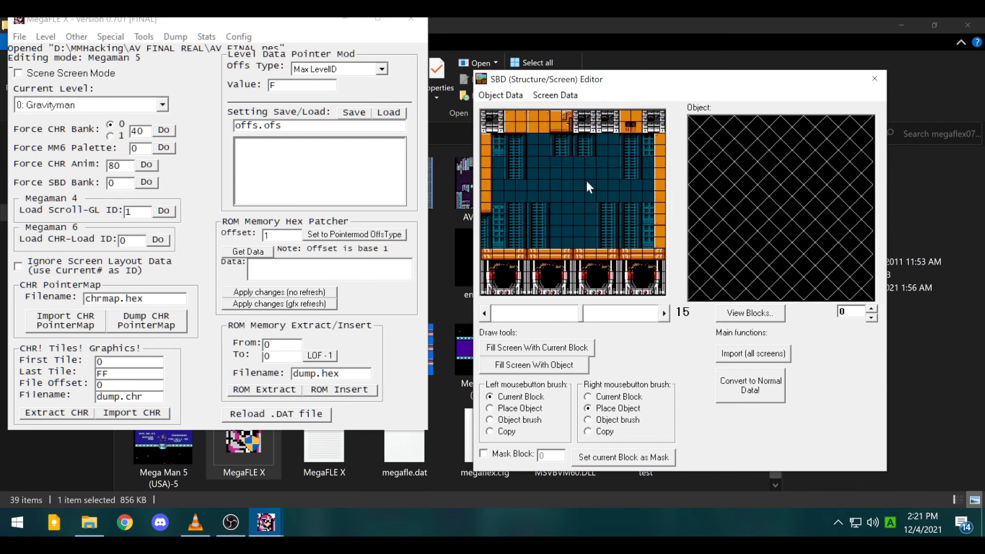
double_click(485, 317)
double_click(486, 317)
double_click(485, 317)
click(486, 317)
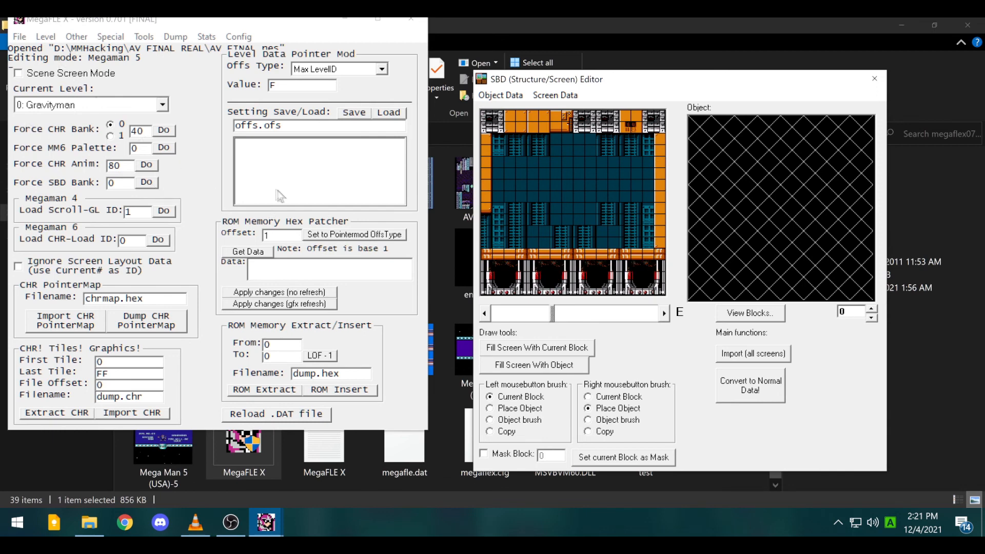
click(57, 39)
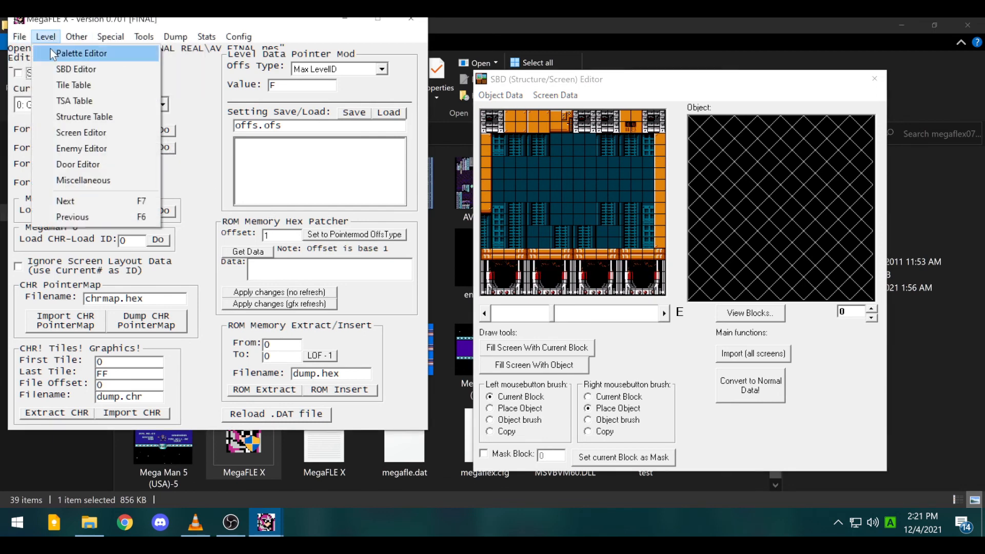
- In the Palette Editor, preview palette Effects 0, 1 and 2, then turn them all off
click(51, 52)
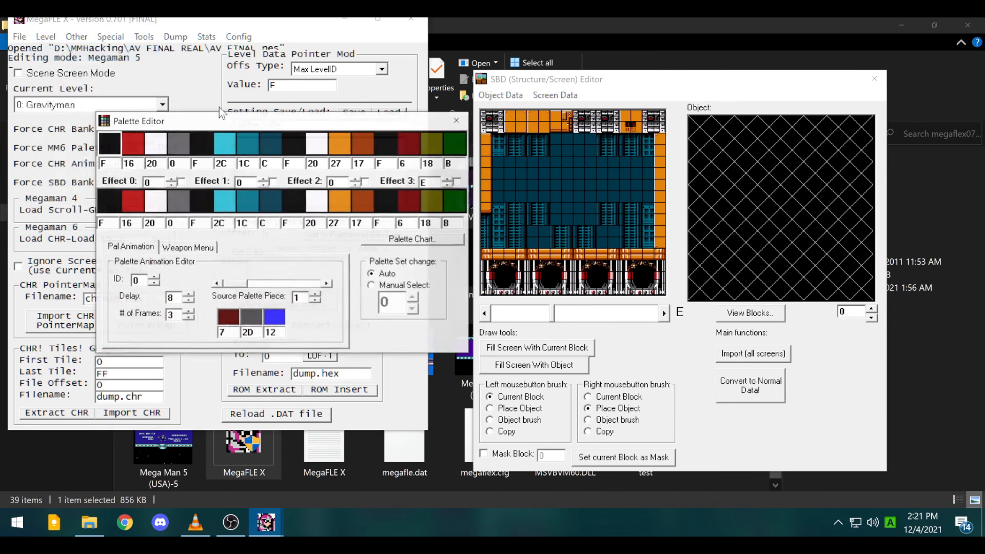
click(181, 182)
click(273, 183)
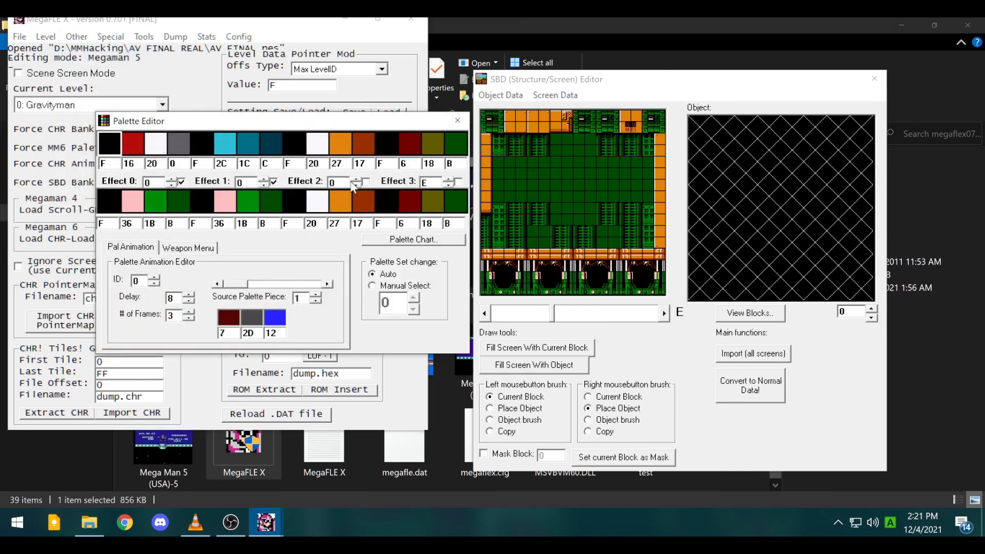
click(366, 182)
click(366, 182)
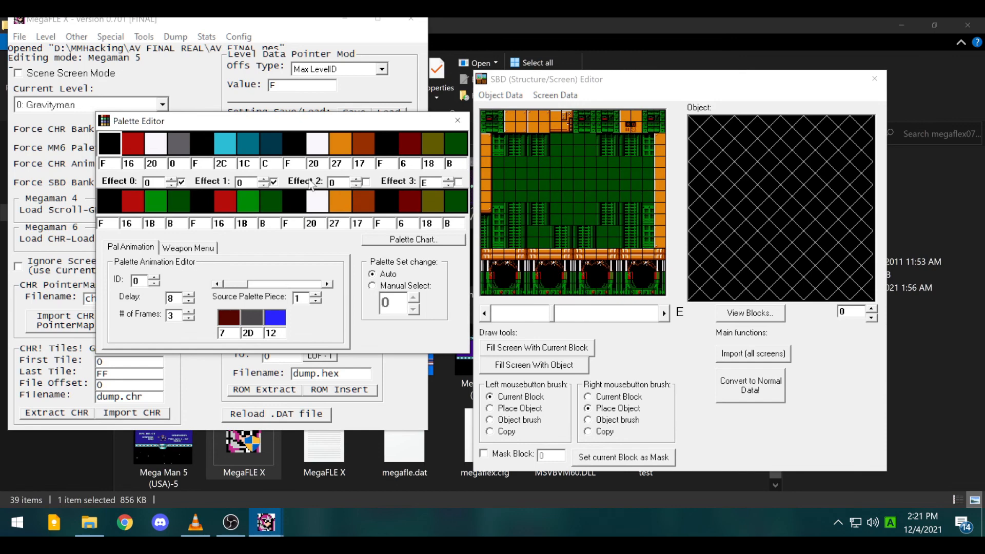
click(273, 182)
click(181, 182)
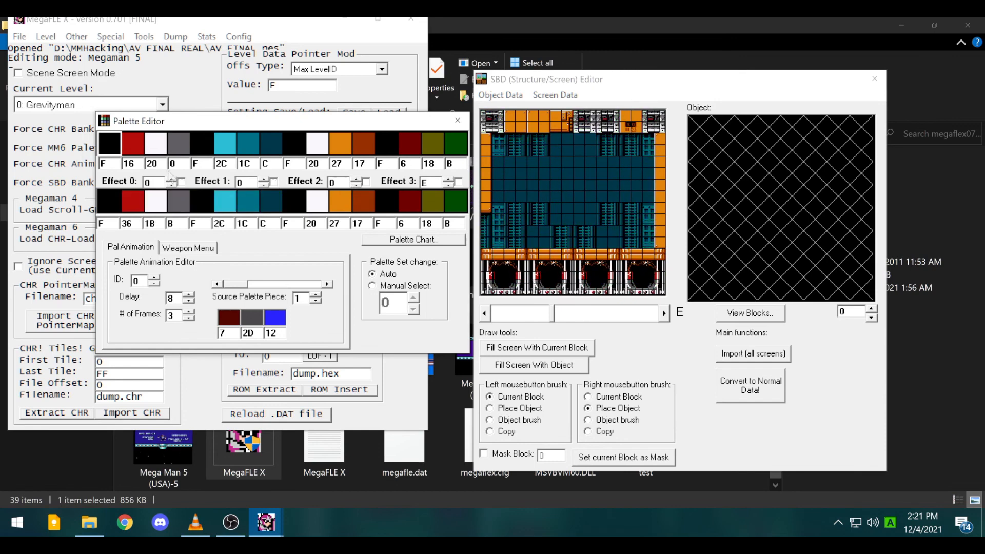
- Change the seventh level palette colour from 1C to the darker 1F
double_click(250, 149)
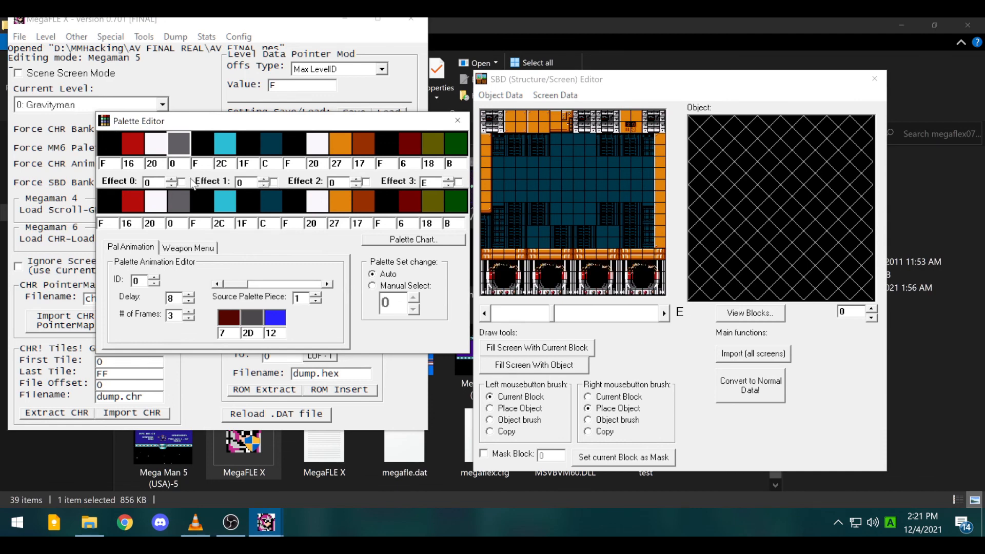
click(76, 52)
click(45, 37)
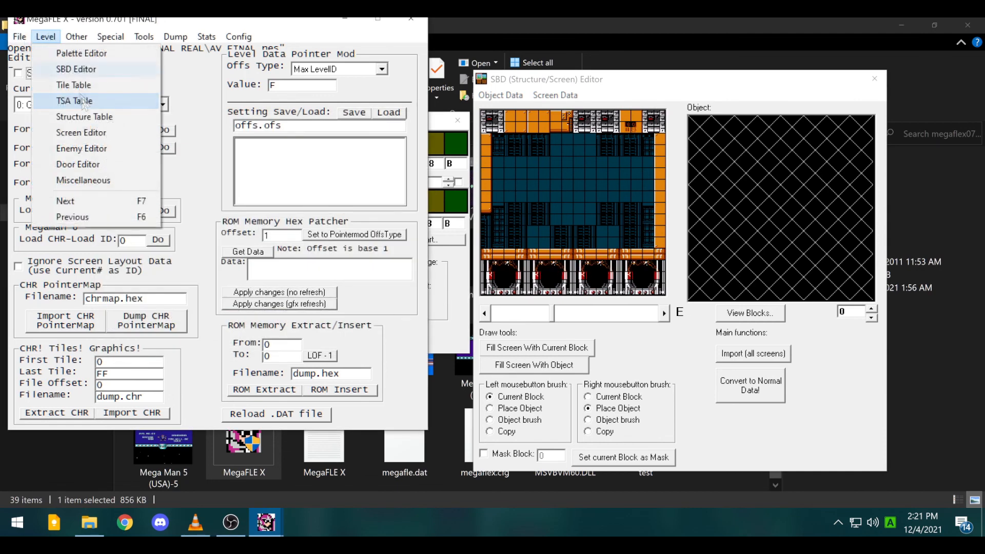
- Insert an enemy and set enemy 1's type to 82, the 'M' Container
click(83, 180)
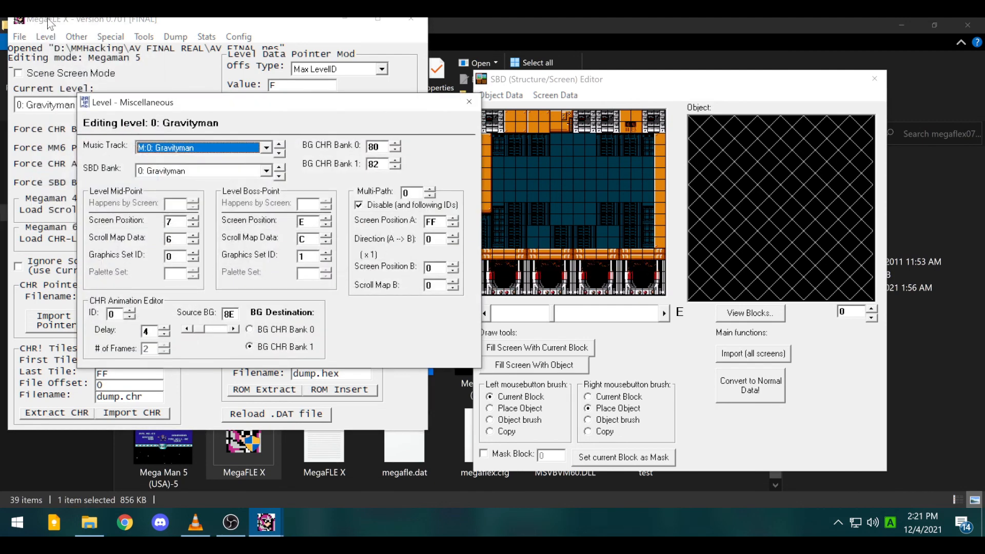
click(45, 36)
click(90, 149)
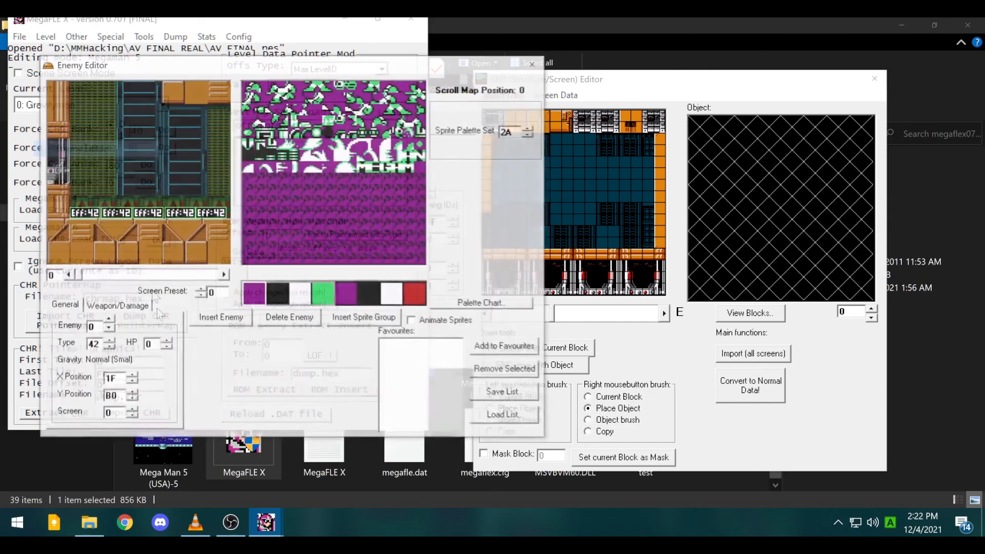
click(211, 318)
click(125, 253)
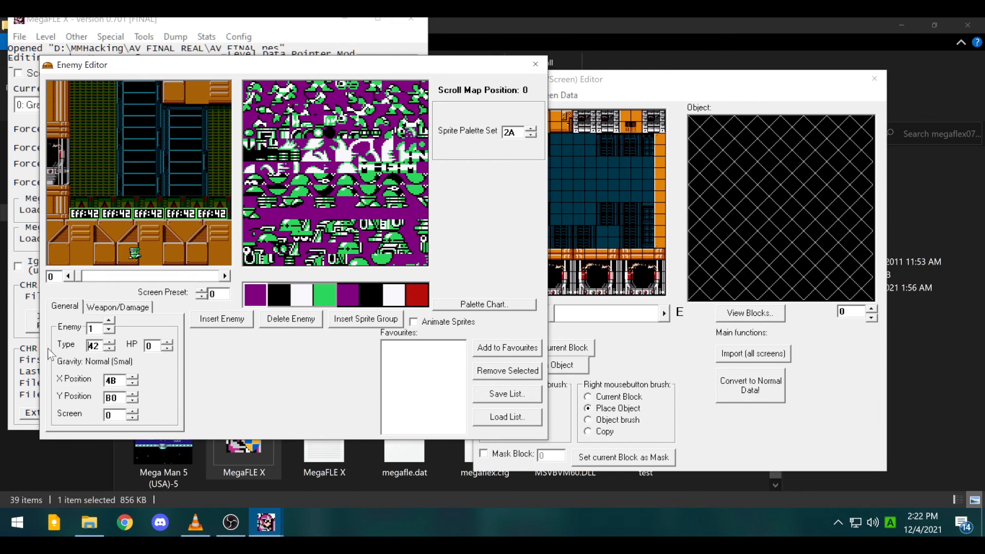
key(Delete)
text(8)
- Move the bottom-right enemy up near the screen top, then close the Enemy and SBD editors
click(219, 174)
drag(109, 162, 103, 103)
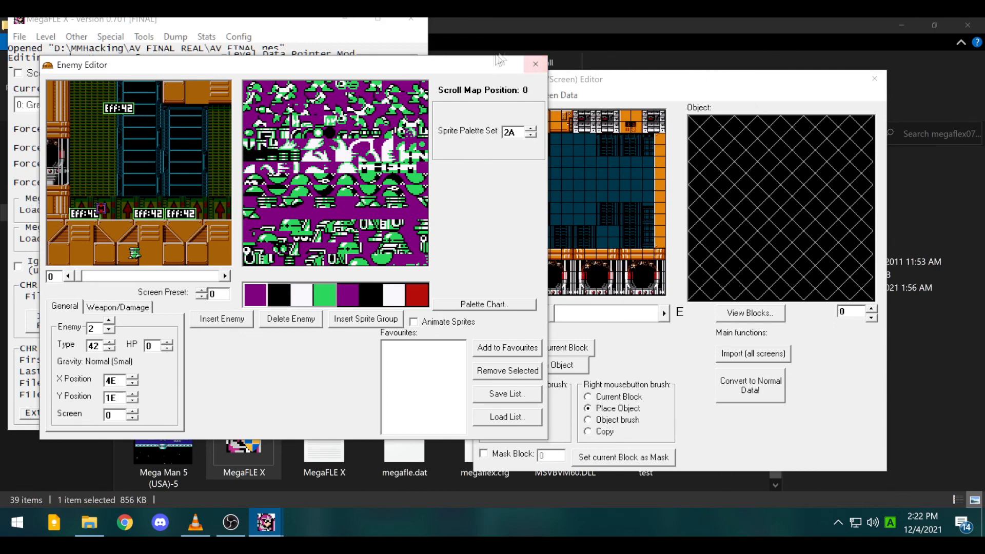
click(535, 64)
click(885, 79)
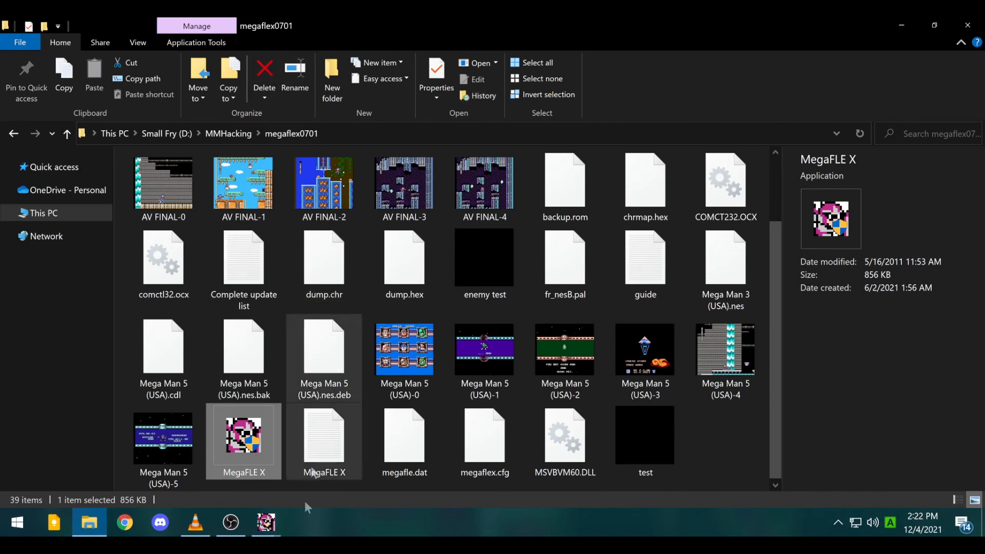
- Close the four remaining MegaFLE X windows and open the Mega Man 5 (USA)-0 screenshot
click(266, 522)
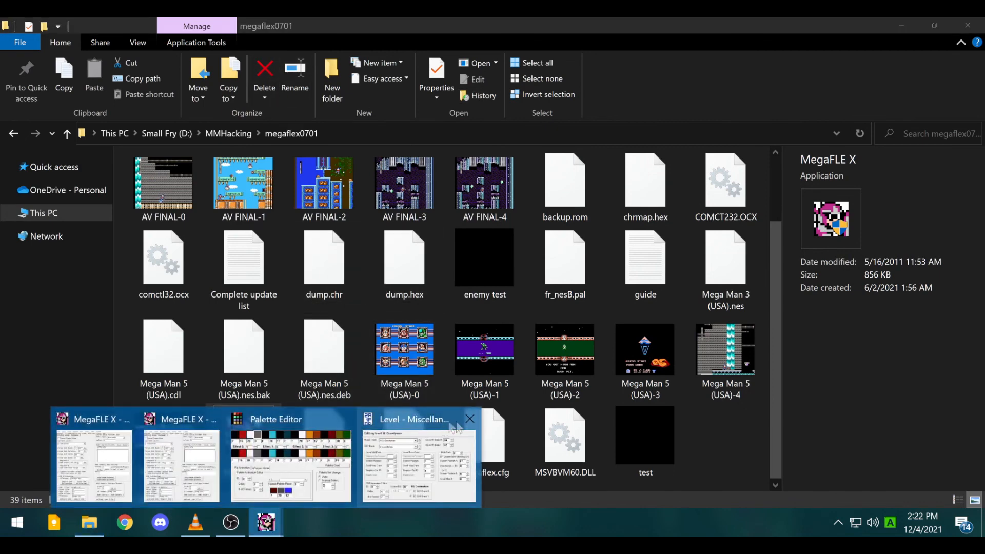
click(470, 419)
click(409, 418)
click(346, 419)
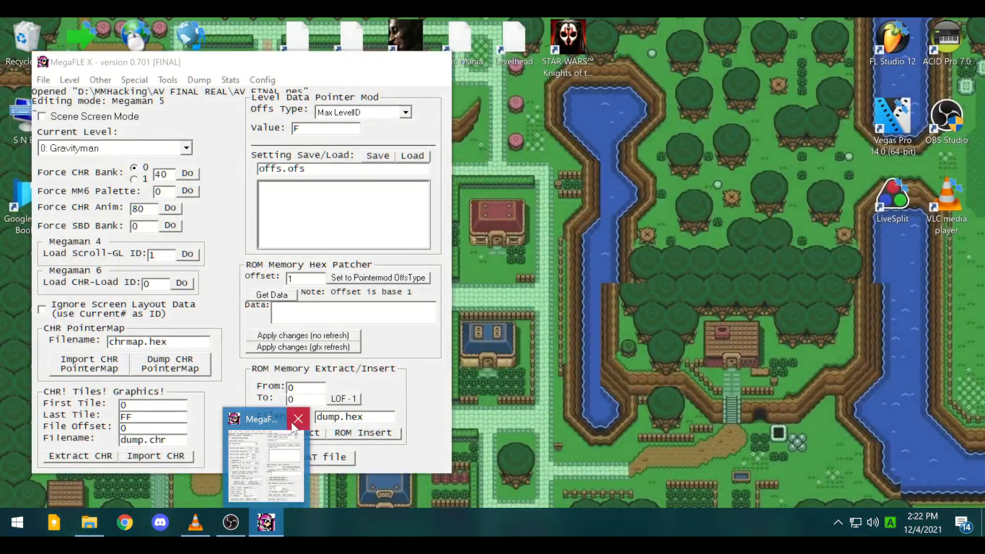
click(292, 425)
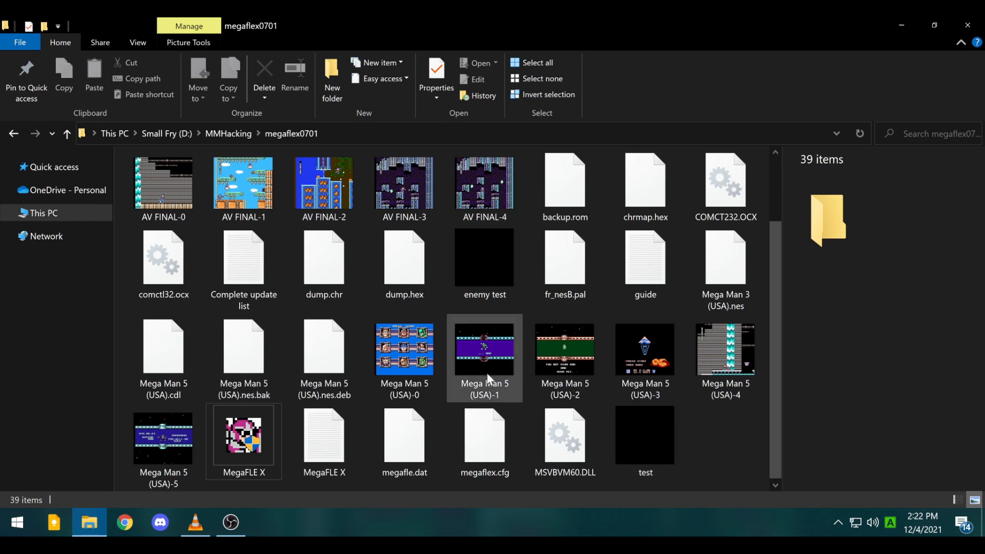
double_click(406, 366)
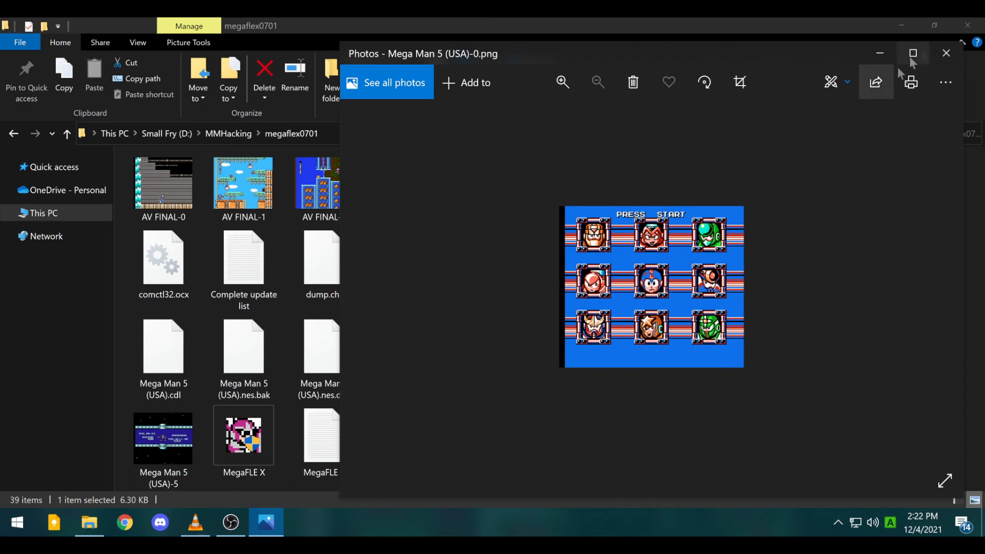
- Close the Mega Man 5 (USA)-0 screenshot in Photos
click(951, 55)
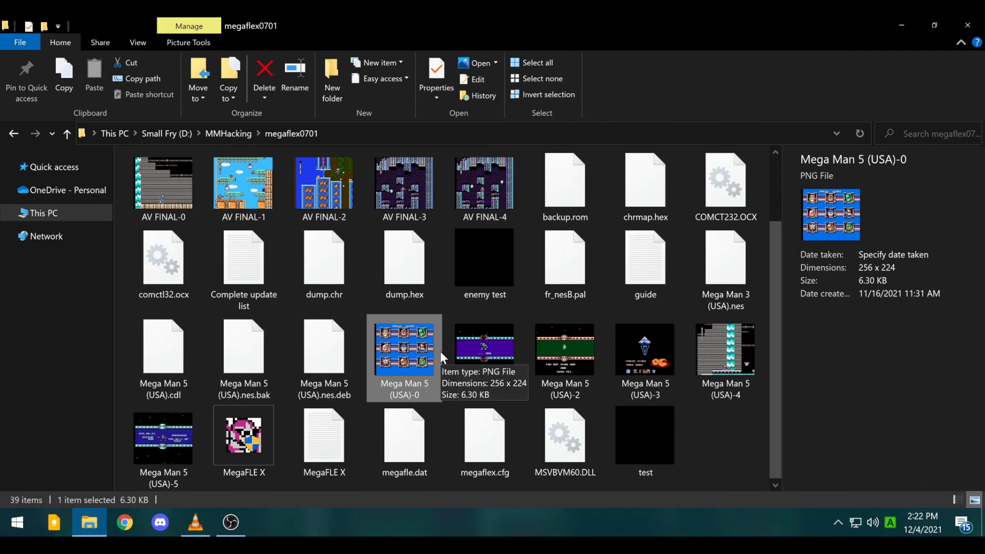
scroll(445, 308, up, 2)
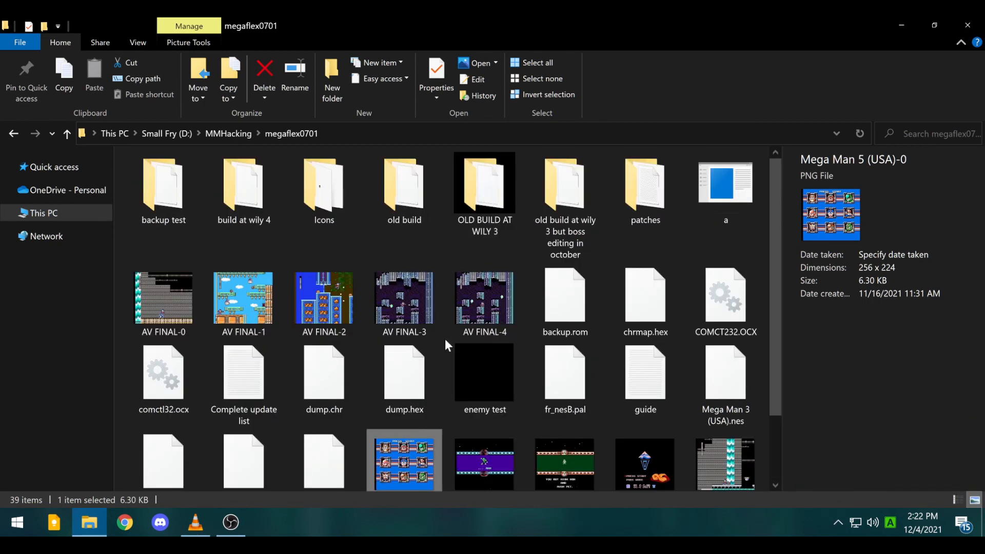
scroll(434, 371, down, 2)
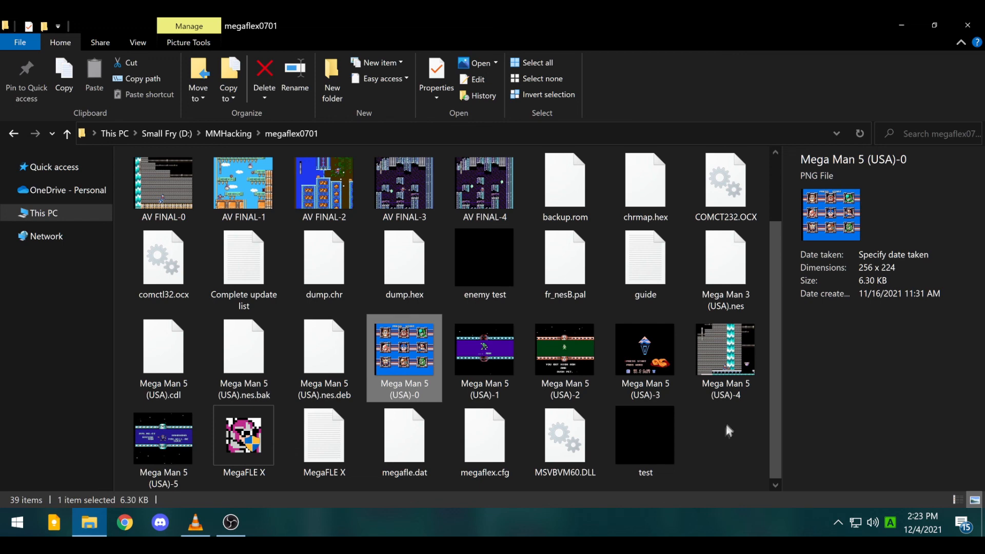
scroll(703, 446, up, 2)
scroll(702, 454, down, 2)
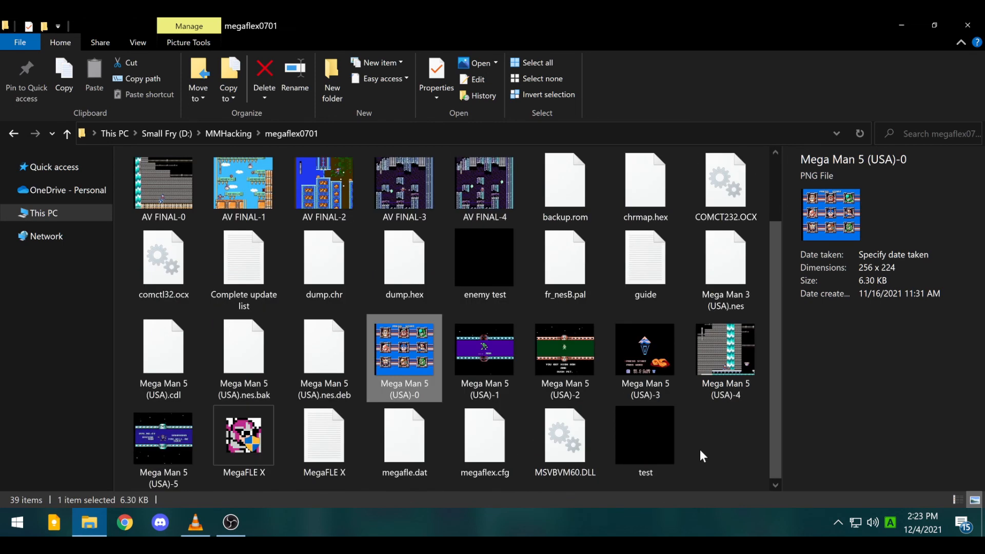